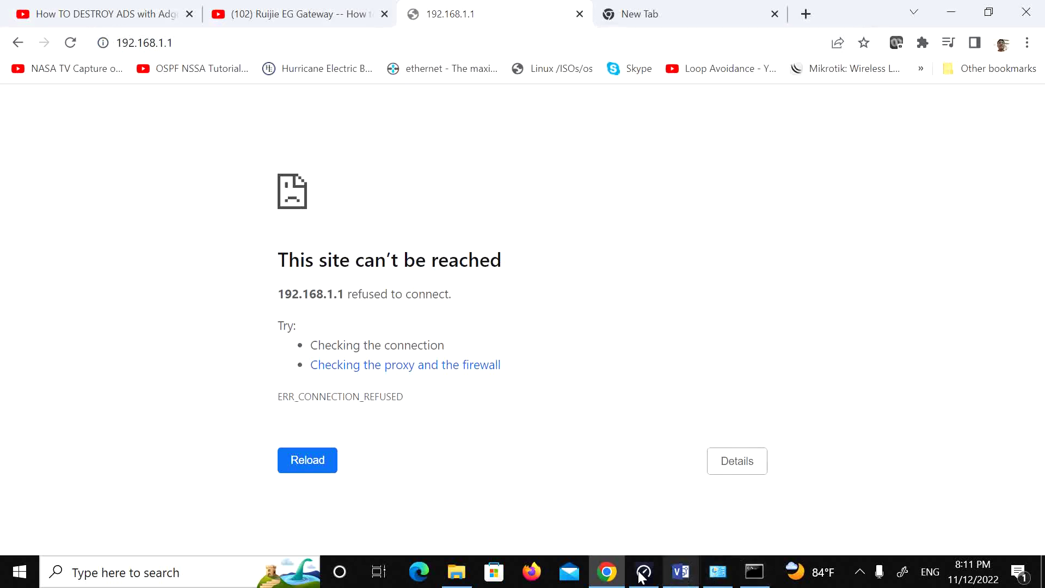
Step: Open Windows Network Connections by running ncpa.cpl from the Run prompt
click(544, 577)
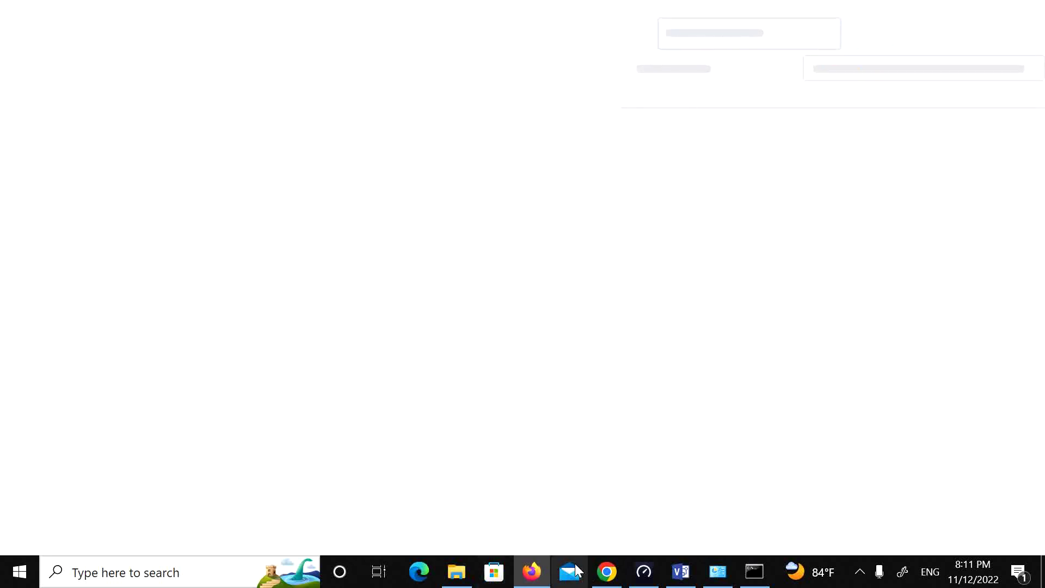
key(super+r)
text(nca)
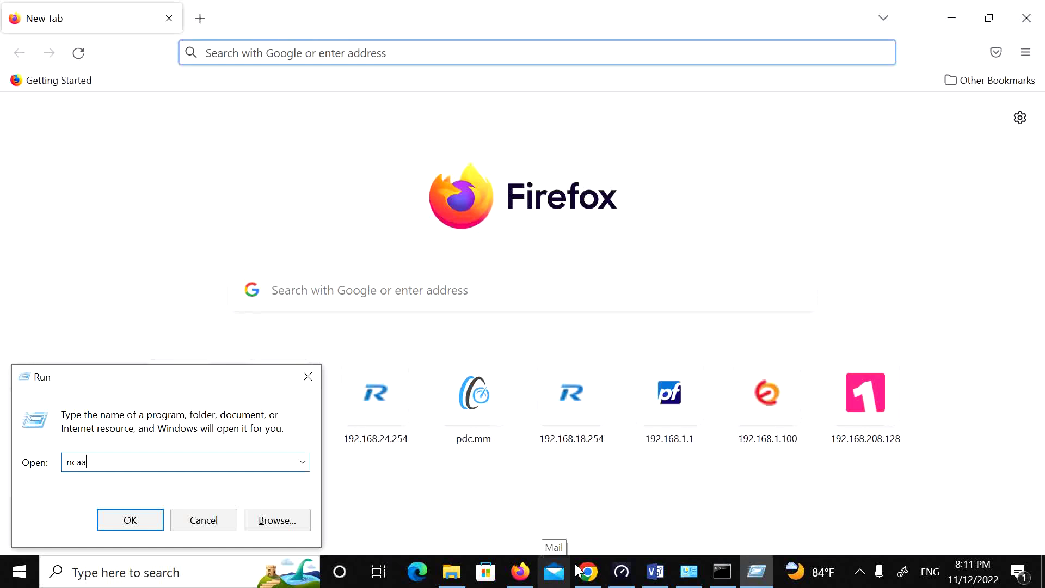
key(BackSpace)
key(BackSpace)
text(c)
key(Down)
key(Return)
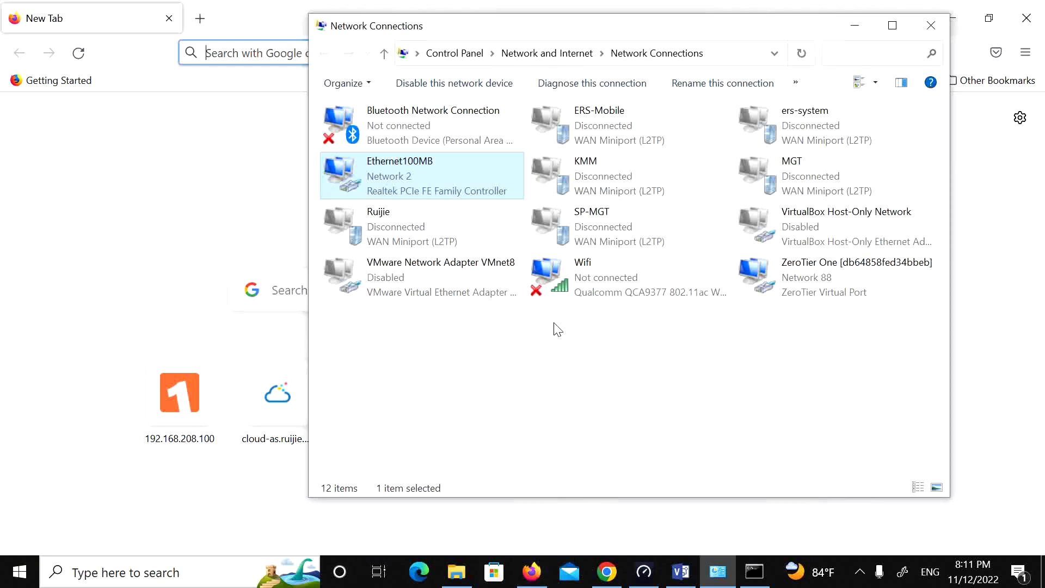
Step: Disable the Wifi adapter, then minimize Network Connections and close Firefox
click(609, 294)
right_click(609, 294)
click(638, 306)
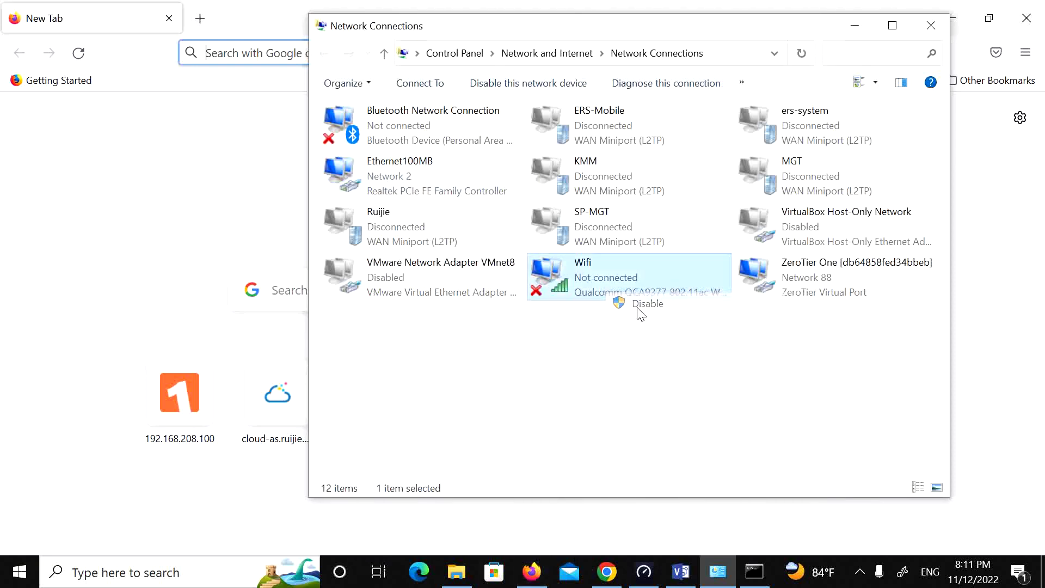
click(856, 26)
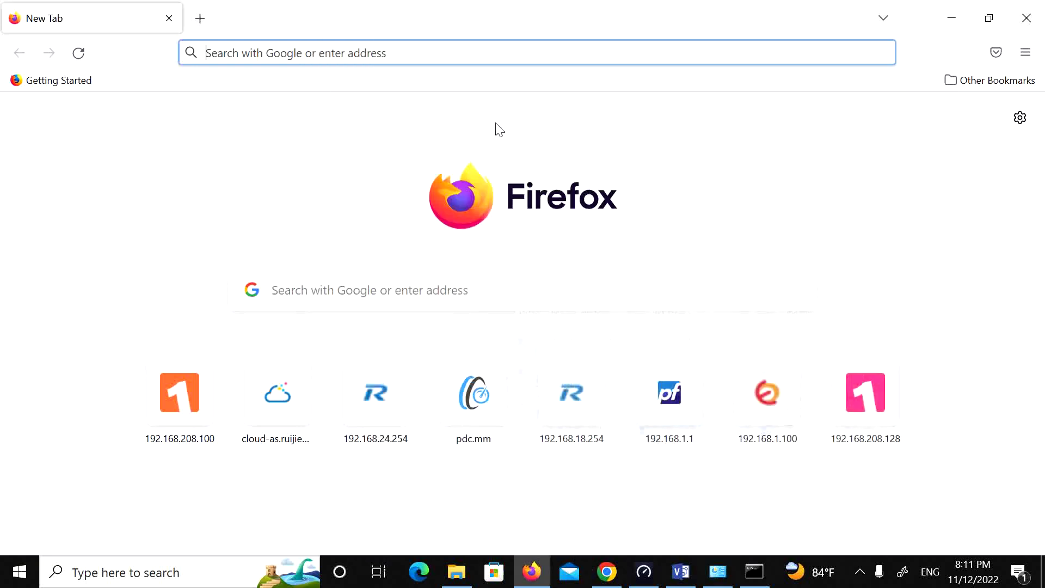
click(1025, 15)
Step: Reload 192.168.1.1 and re-run the ping in Command Prompt, getting 0% loss
click(334, 43)
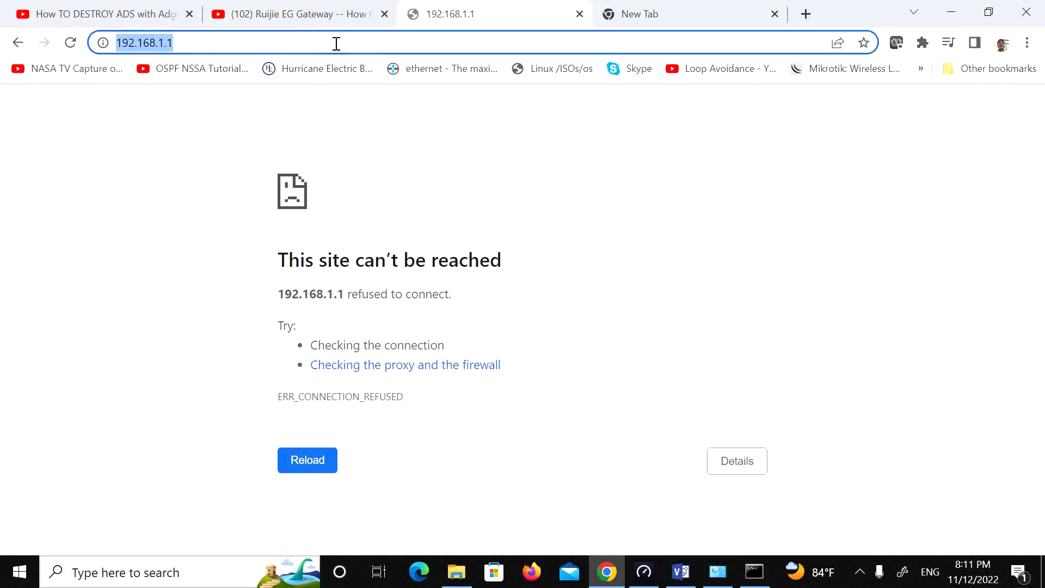
key(Return)
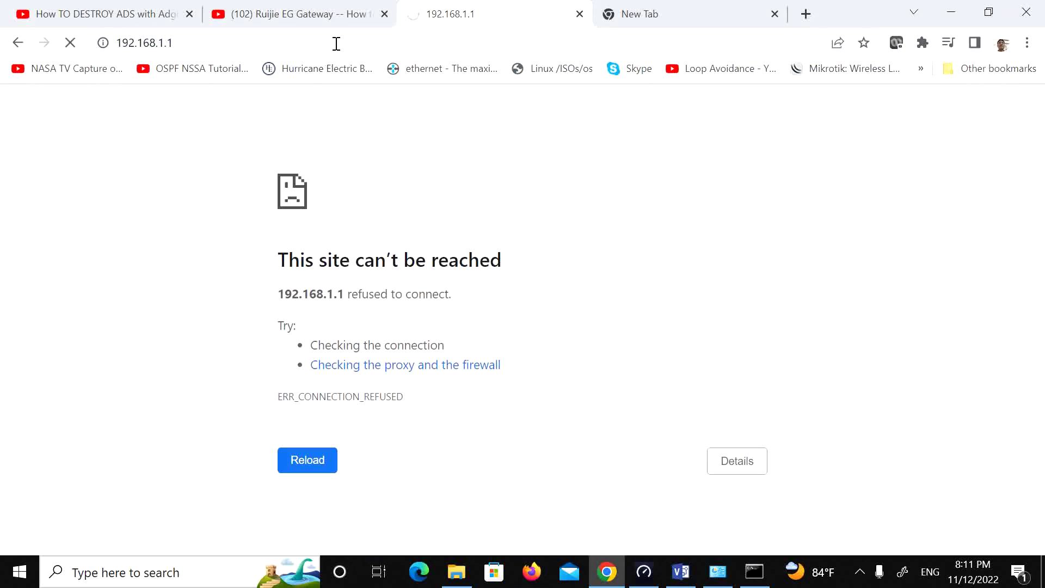
click(754, 571)
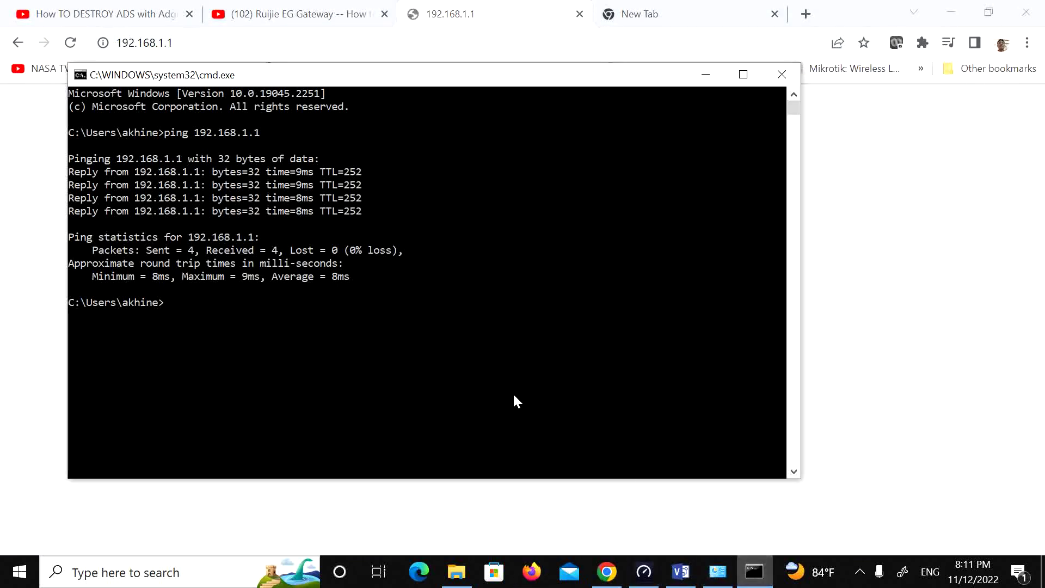
key(Up)
key(Return)
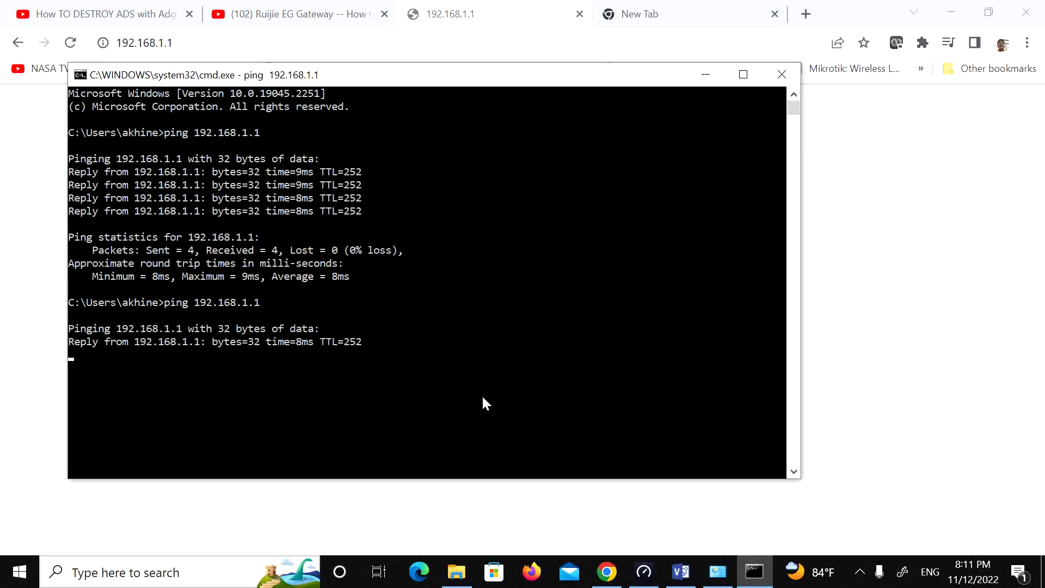
drag(390, 77, 701, 190)
Step: Load 192.168.1.1 in Firefox to reach the gateway login, and open the recorder controls
click(524, 581)
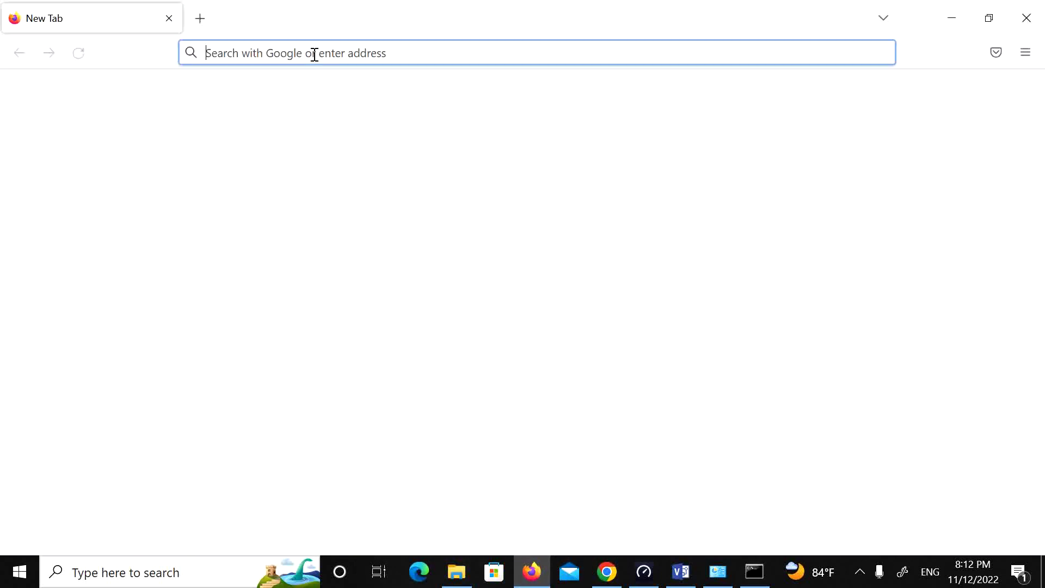
click(314, 54)
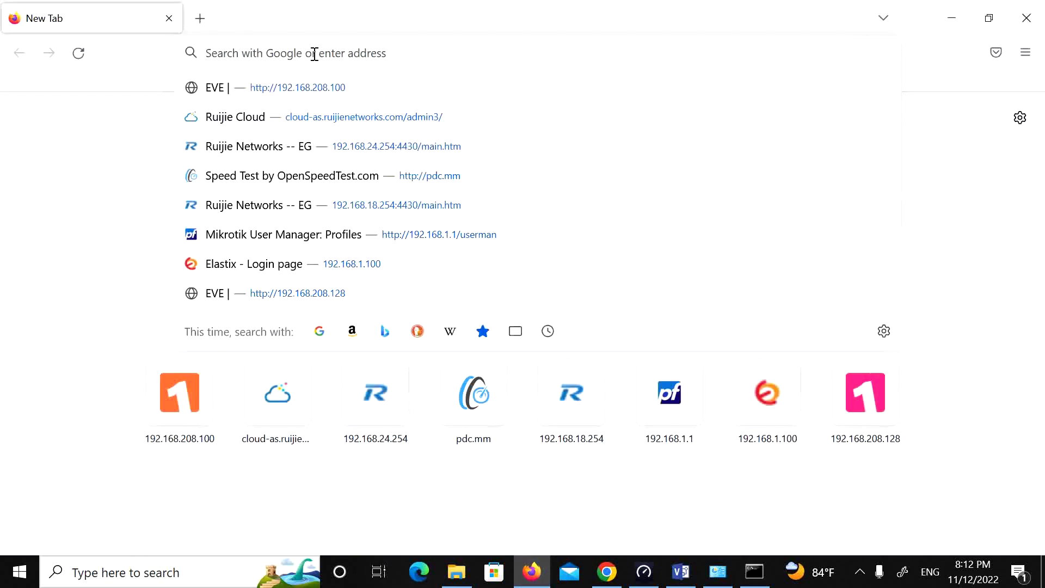
text(192.168)
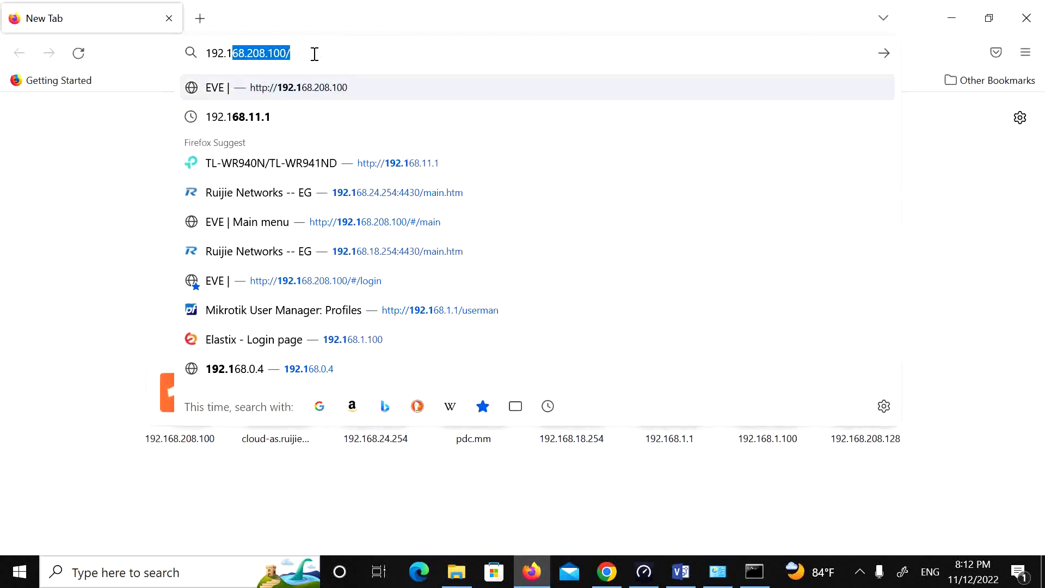
text(.1.1)
key(Delete)
key(Return)
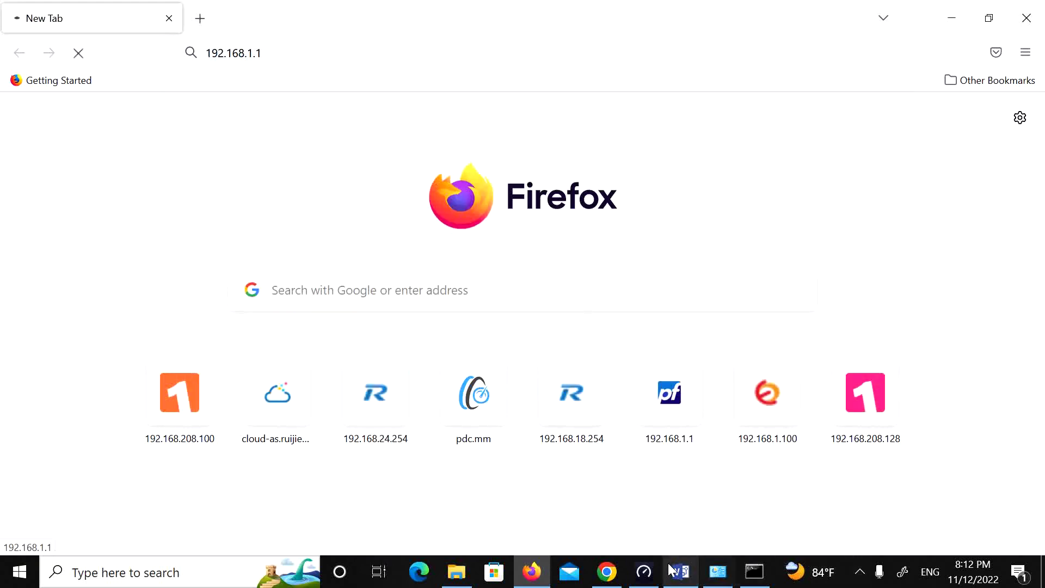
click(854, 569)
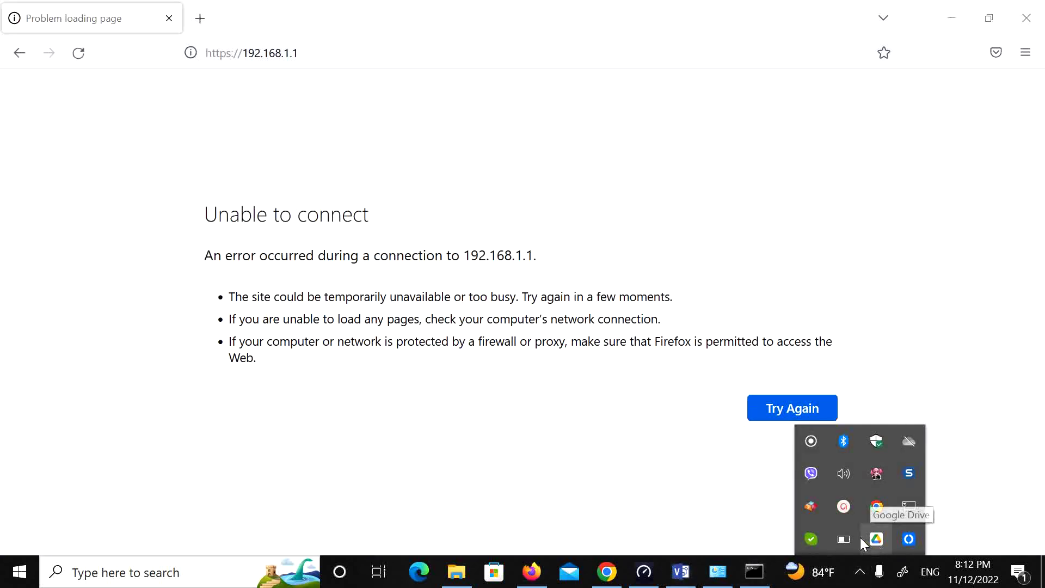
click(848, 506)
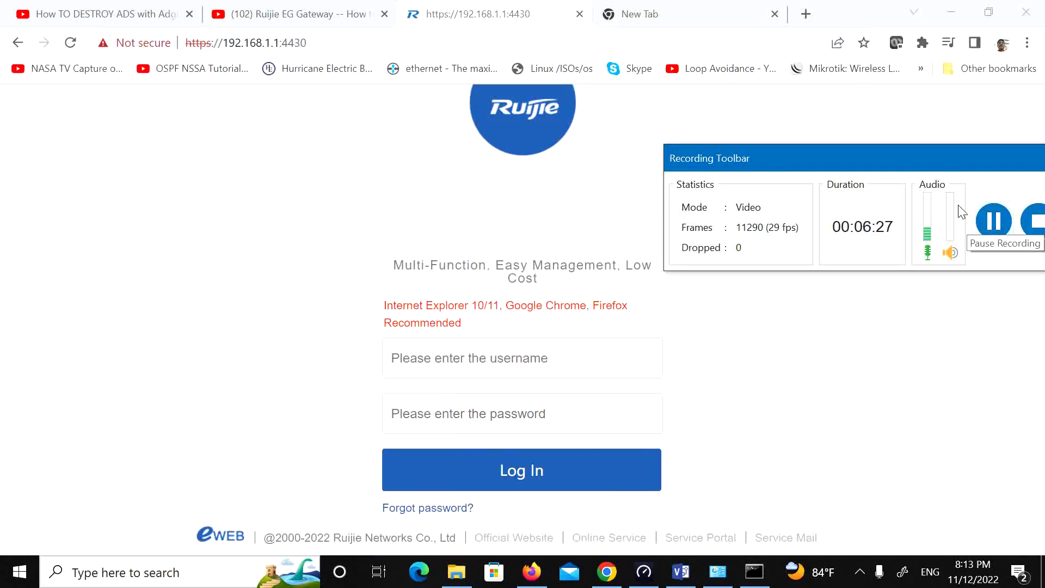
drag(910, 161, 864, 518)
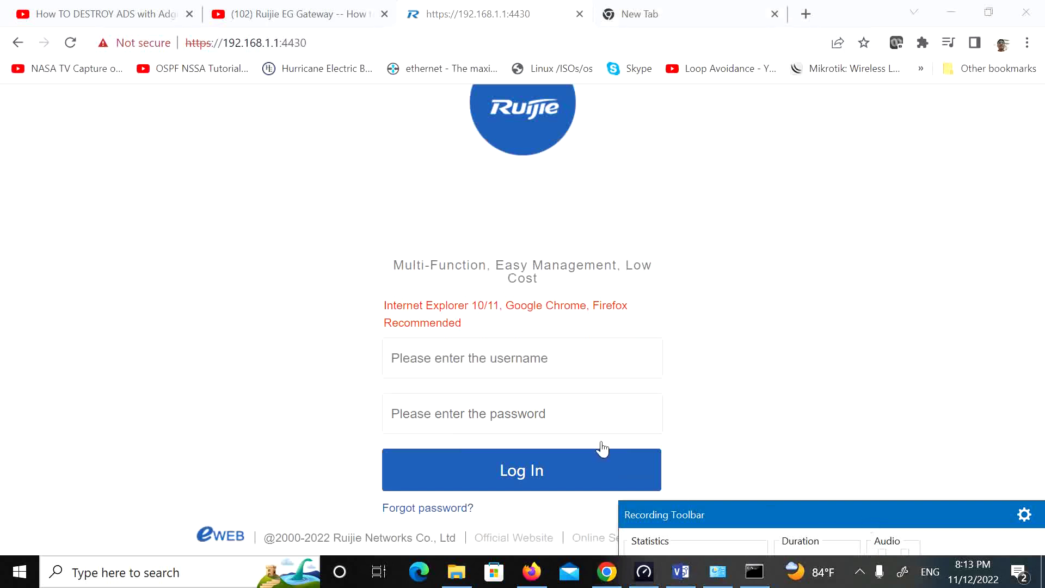
click(718, 571)
right_click(448, 173)
click(482, 203)
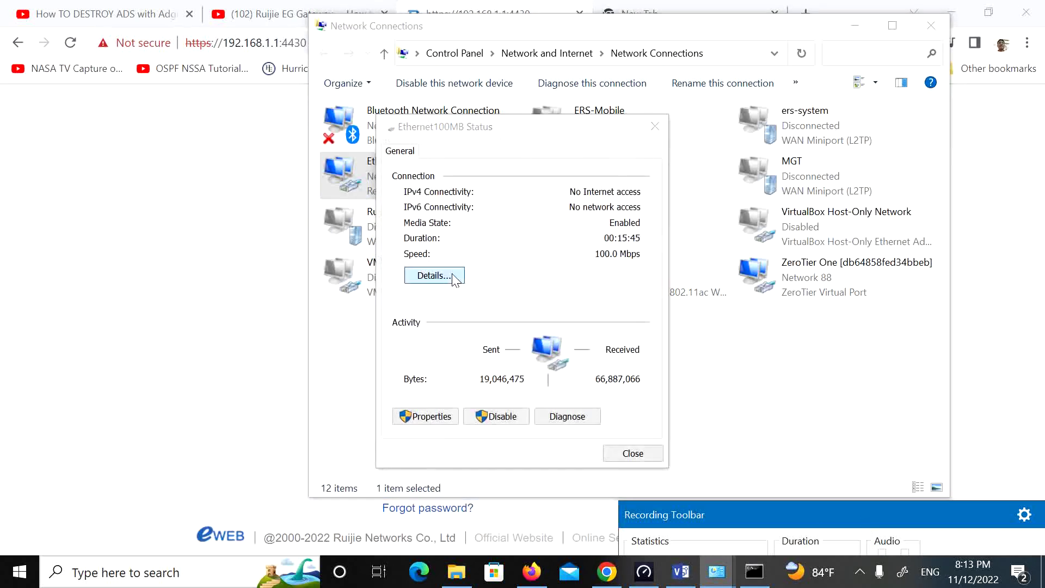
click(434, 277)
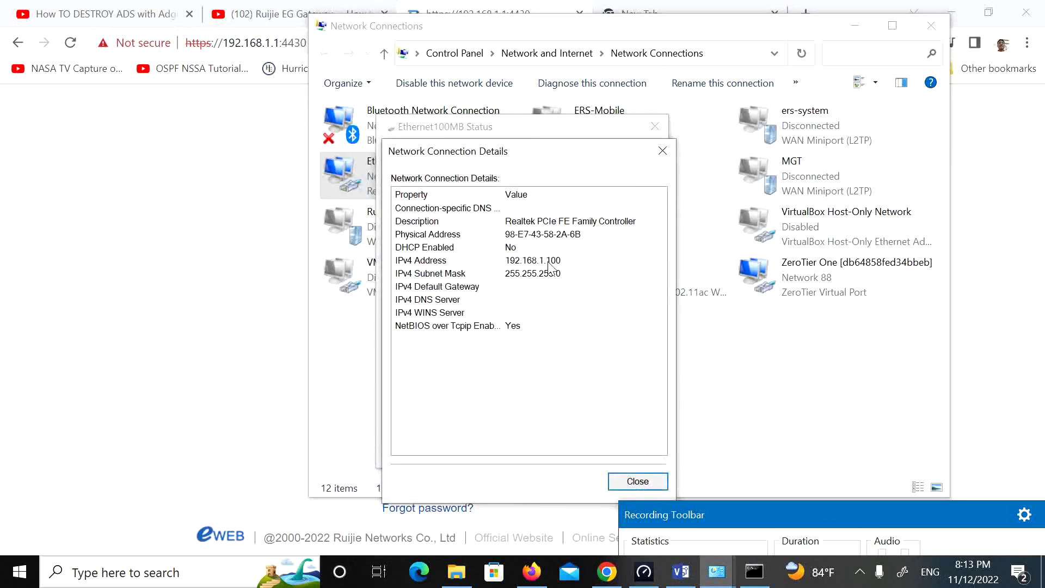
click(648, 486)
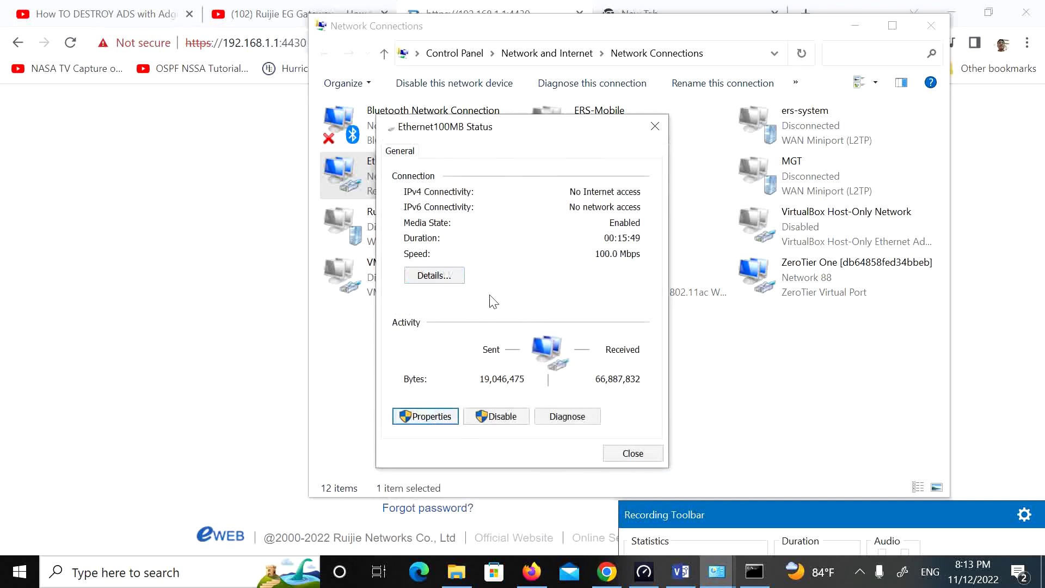
key(Return)
click(491, 356)
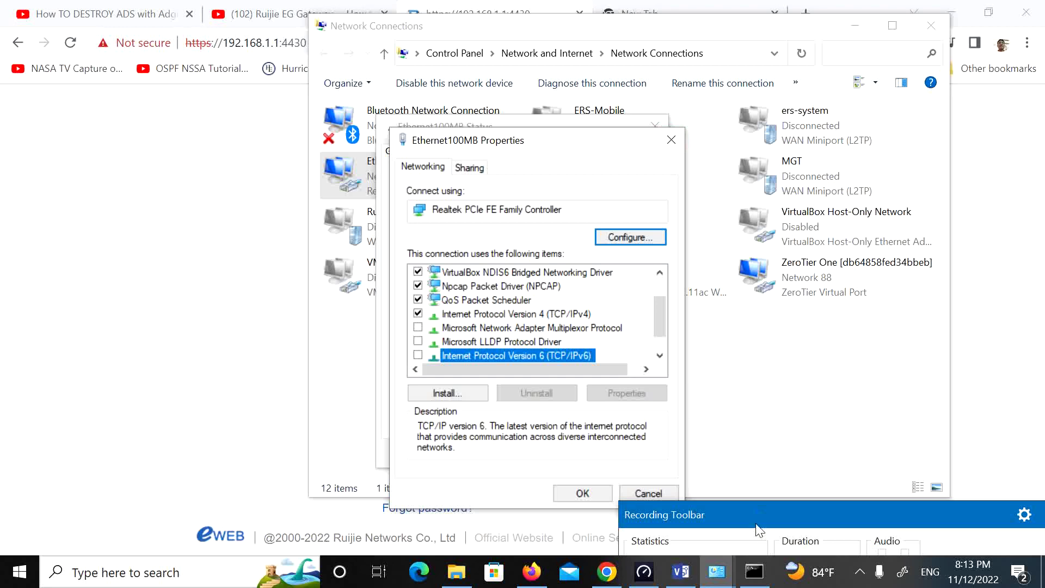
click(671, 140)
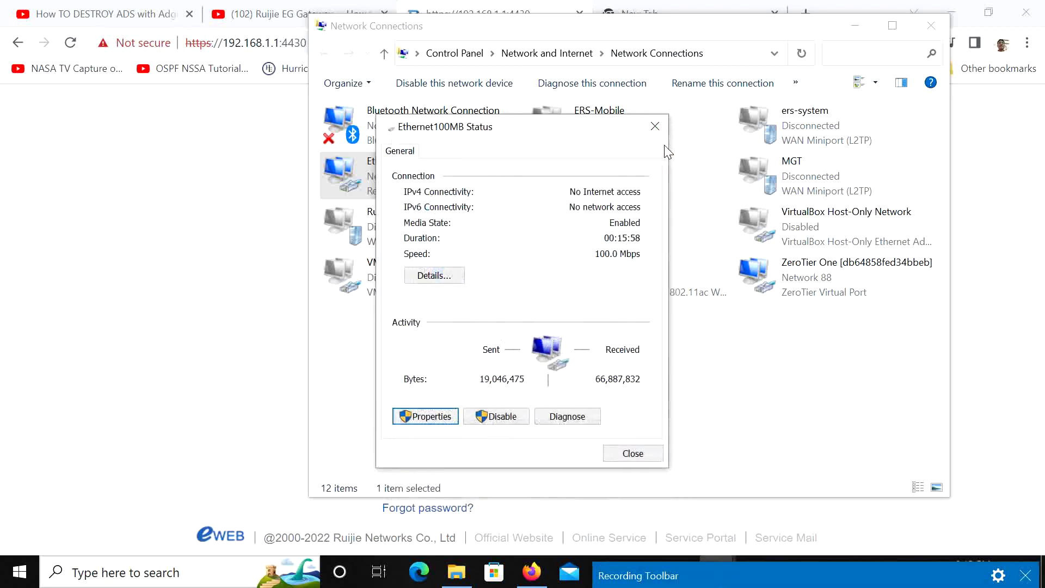
click(454, 417)
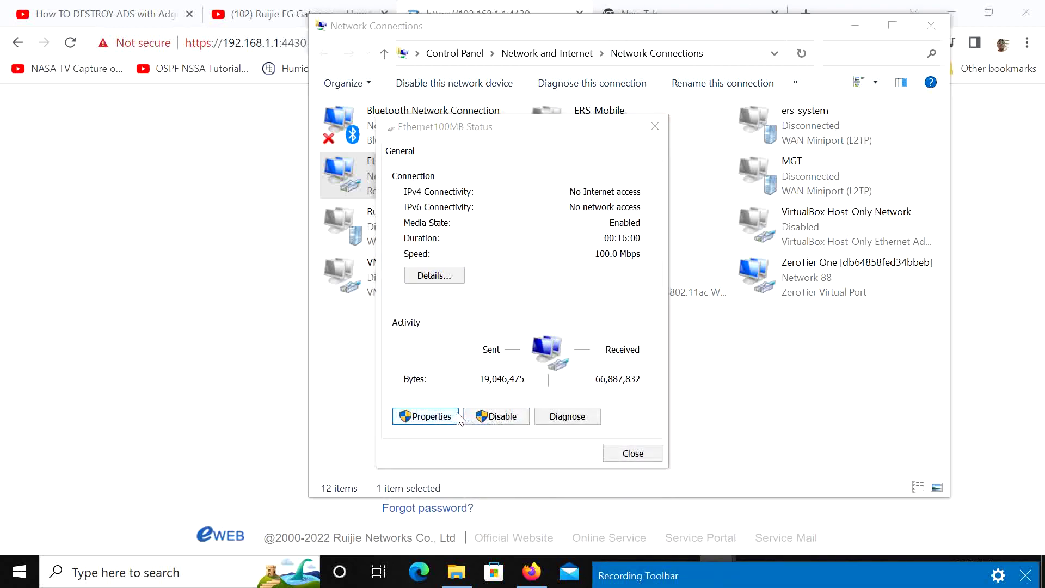
scroll(486, 358, down, 2)
click(525, 299)
double_click(527, 287)
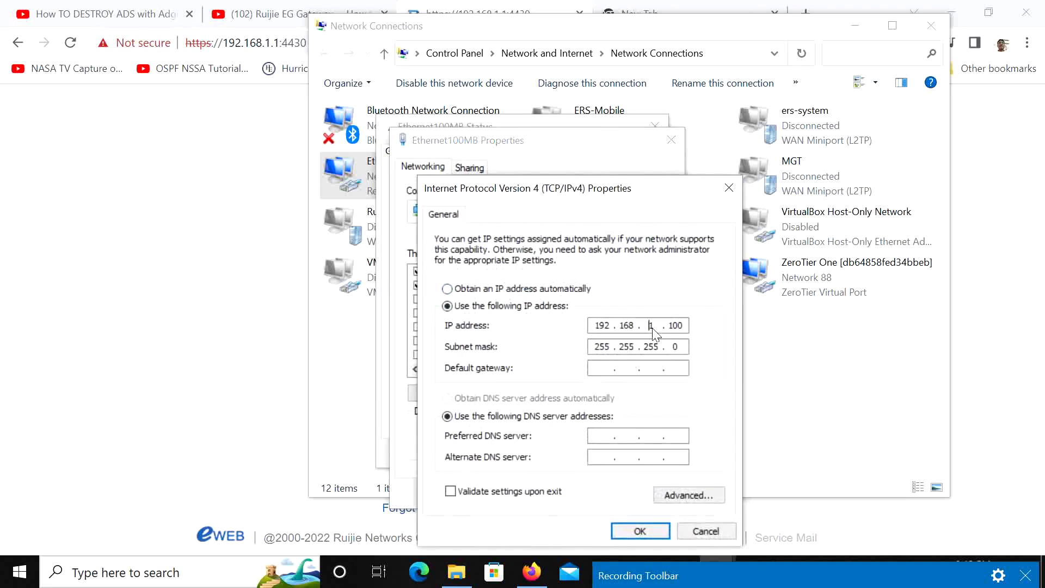
click(730, 531)
click(662, 494)
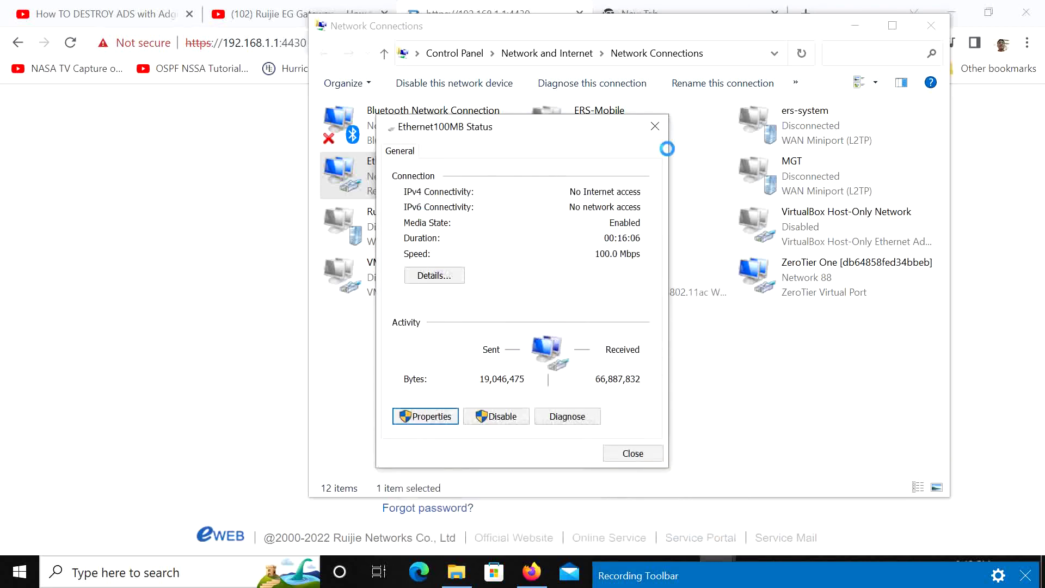
click(655, 126)
click(930, 25)
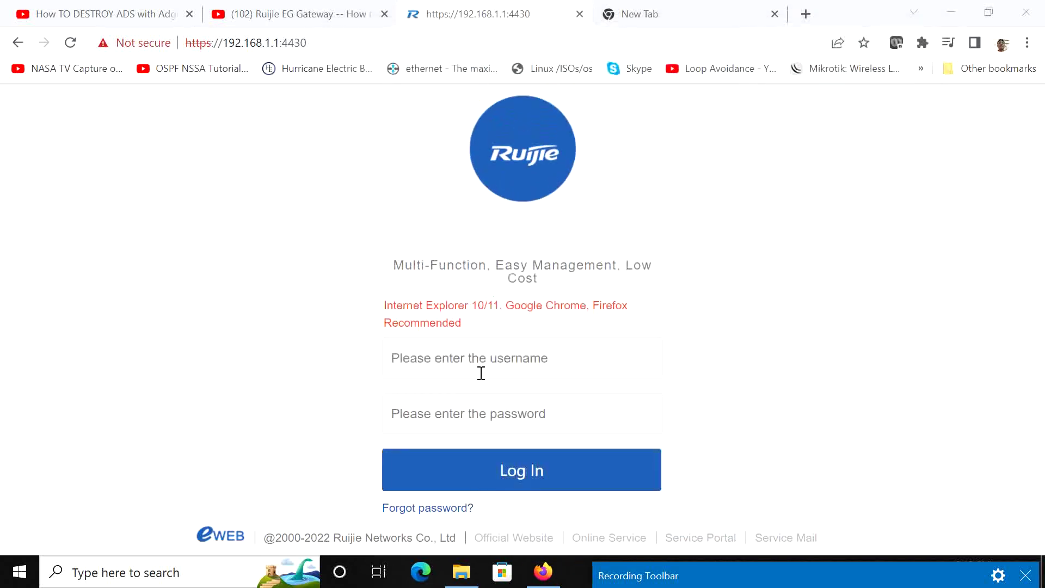
Step: Log in to the router as admin and dismiss the password complexity warning
click(471, 361)
text(admin)
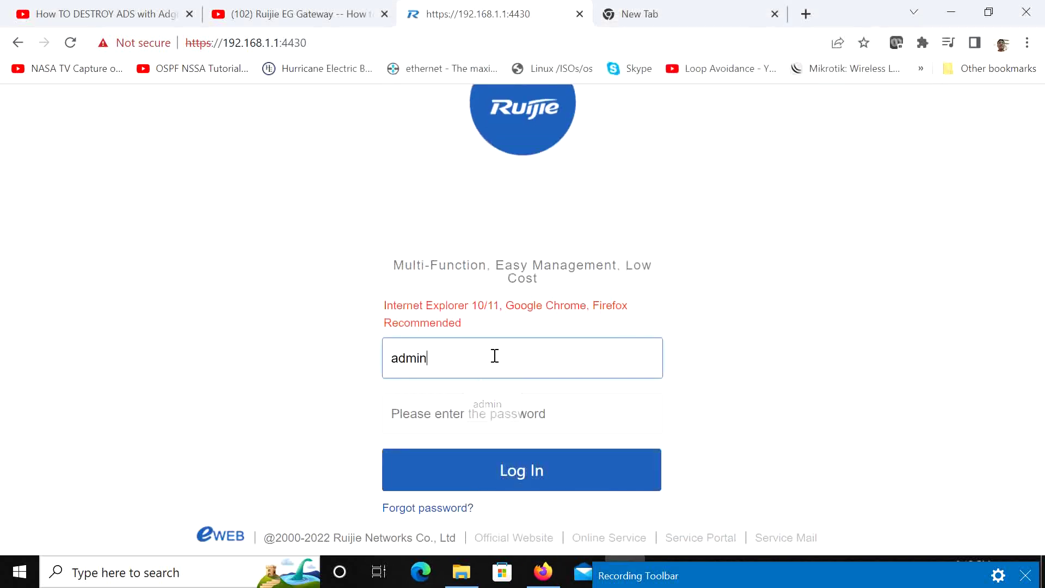
click(470, 477)
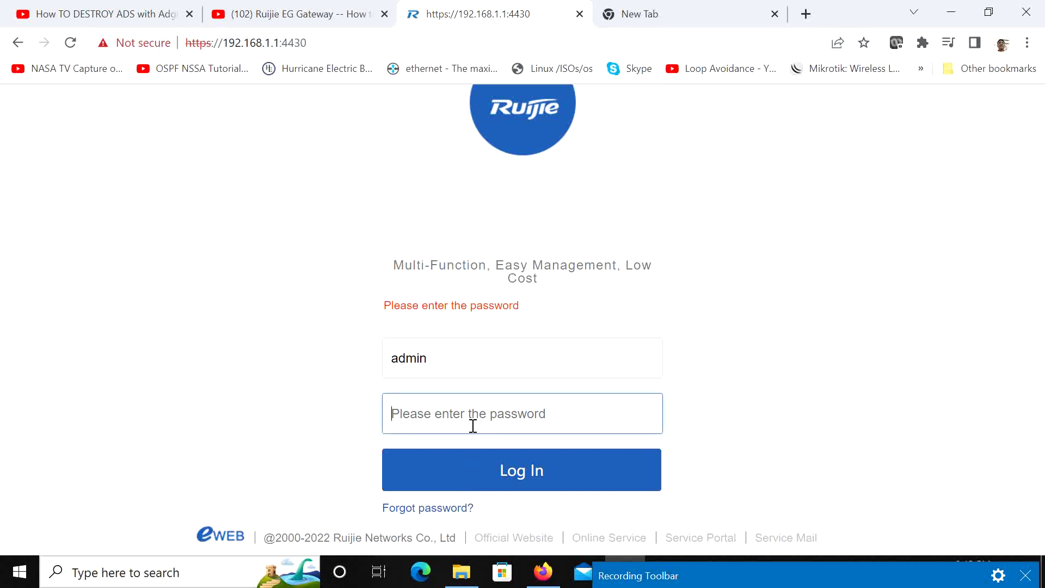
text(admi)
click(467, 464)
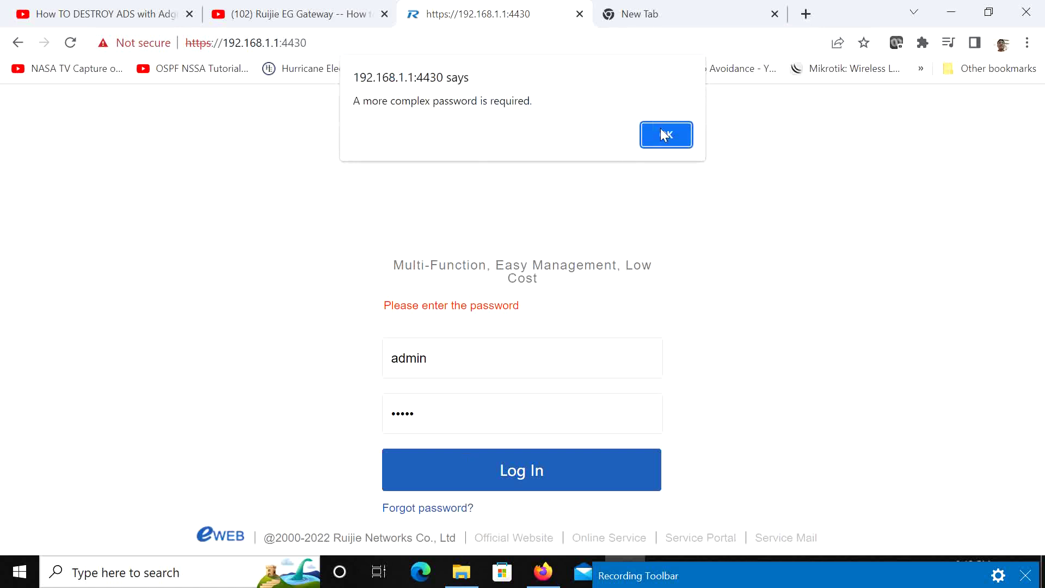
click(665, 136)
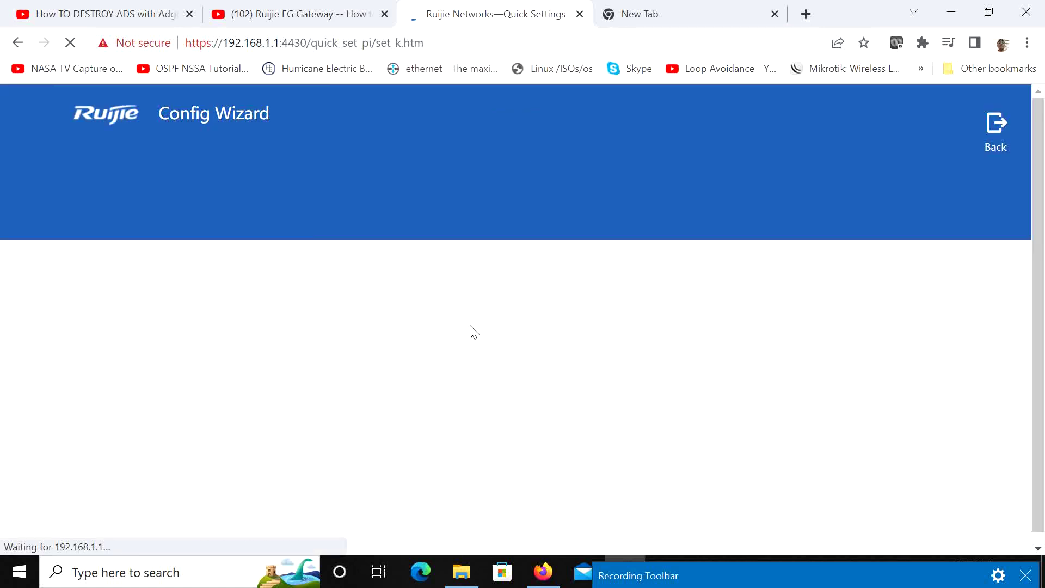
Step: Enter and confirm a new admin password, then accept the Select Scenario page
click(524, 345)
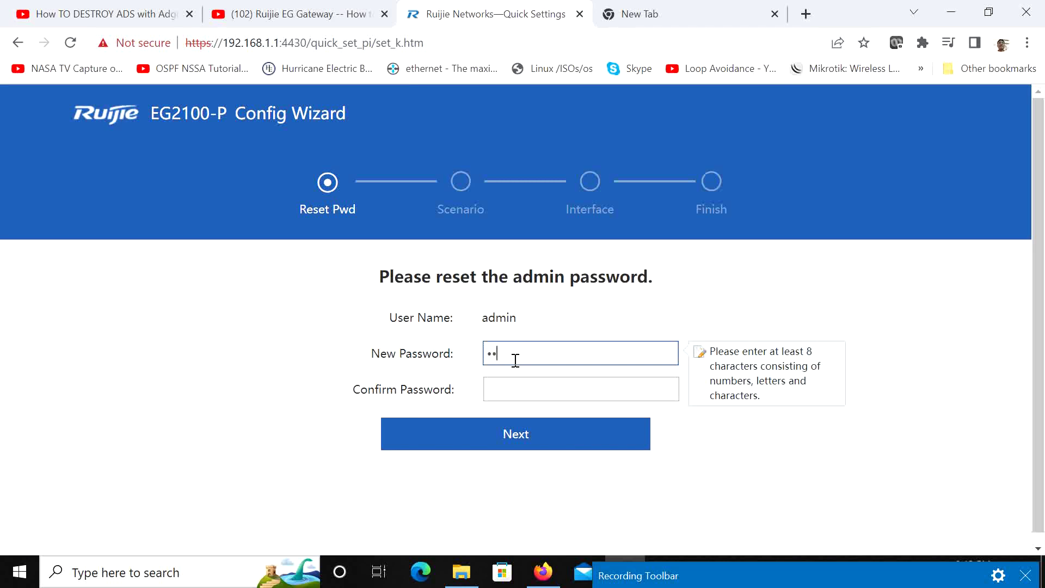
text(1)
key(Tab)
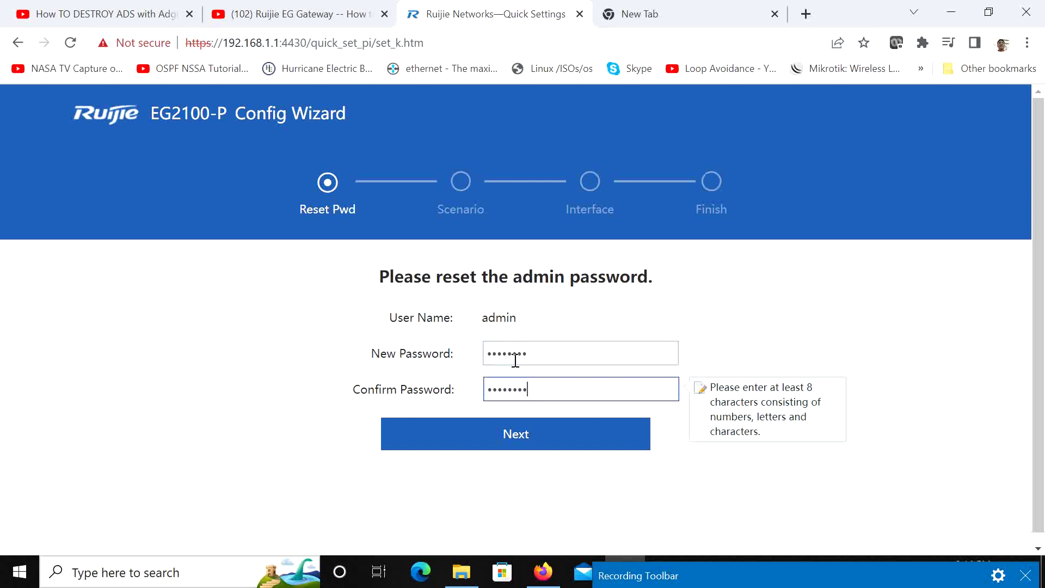
click(501, 433)
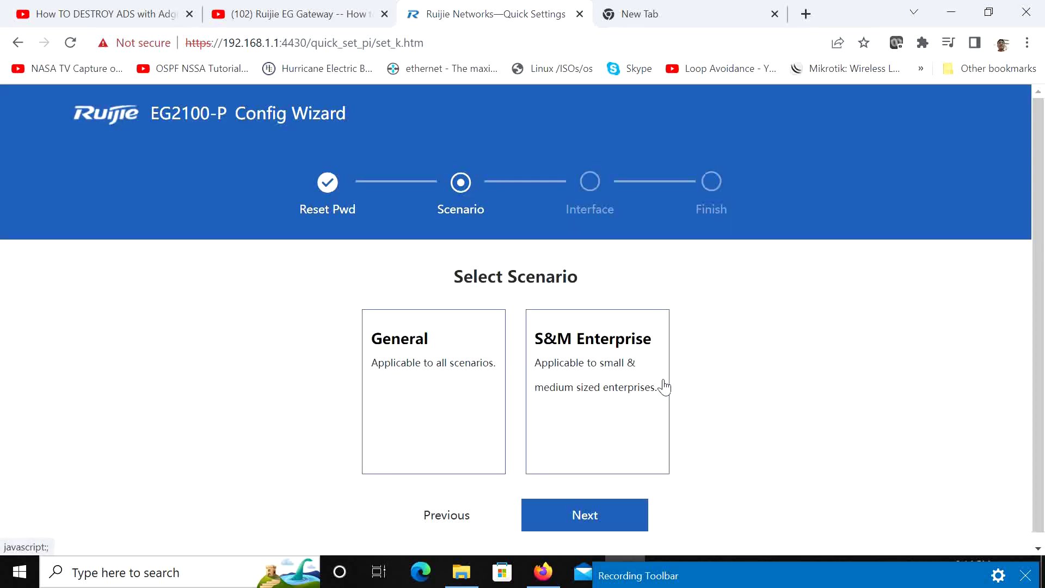
click(566, 521)
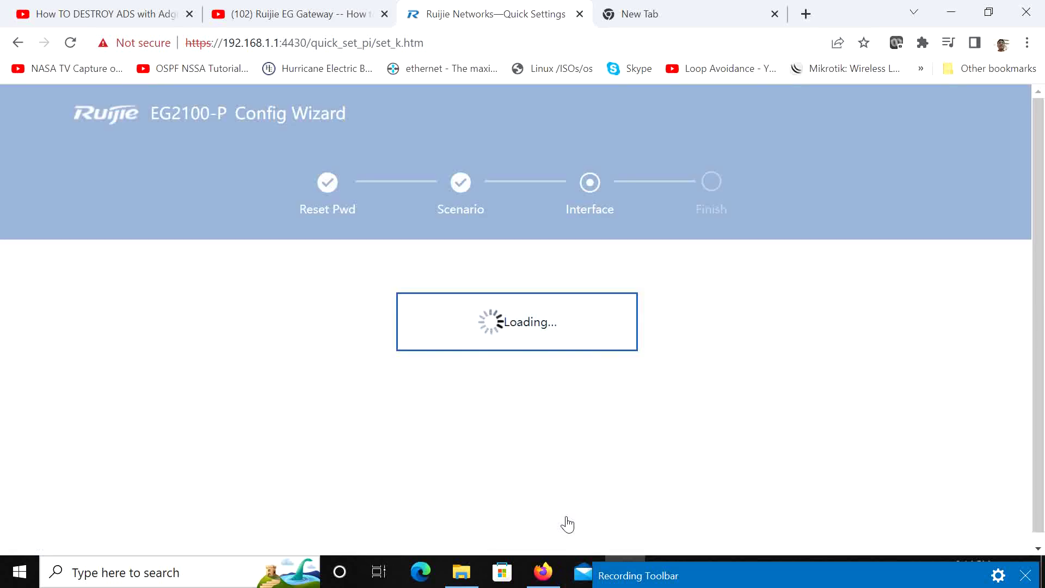
Step: Check the network diagram for the WAN addressing, then return to the wizard
scroll(702, 322, down, 2)
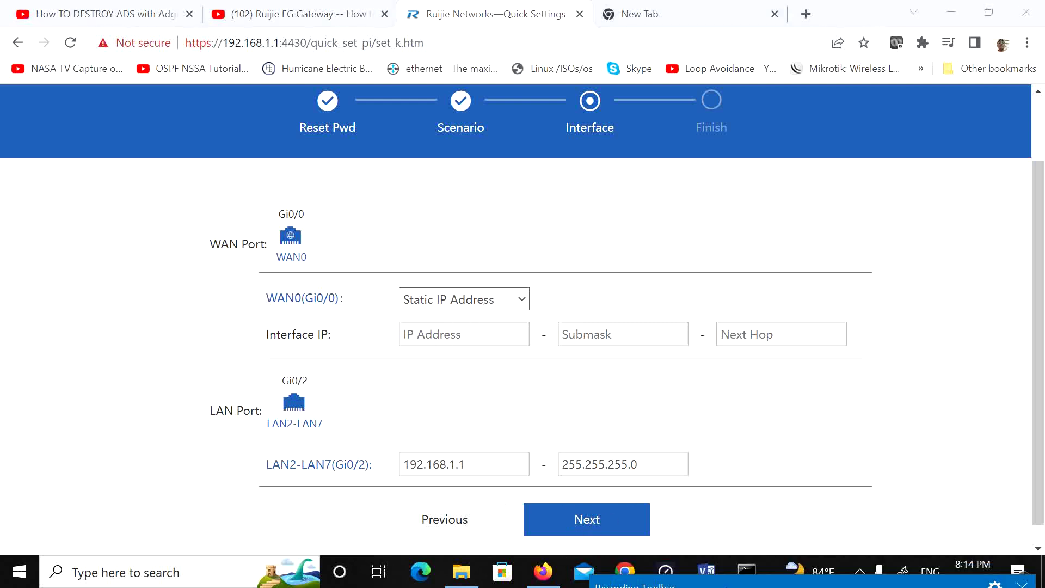
click(711, 566)
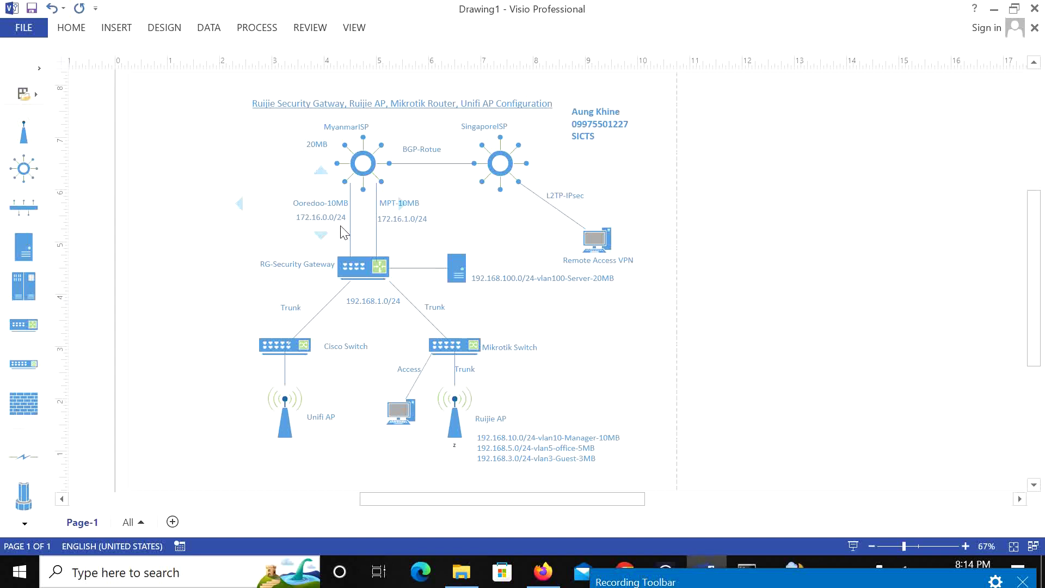
click(997, 9)
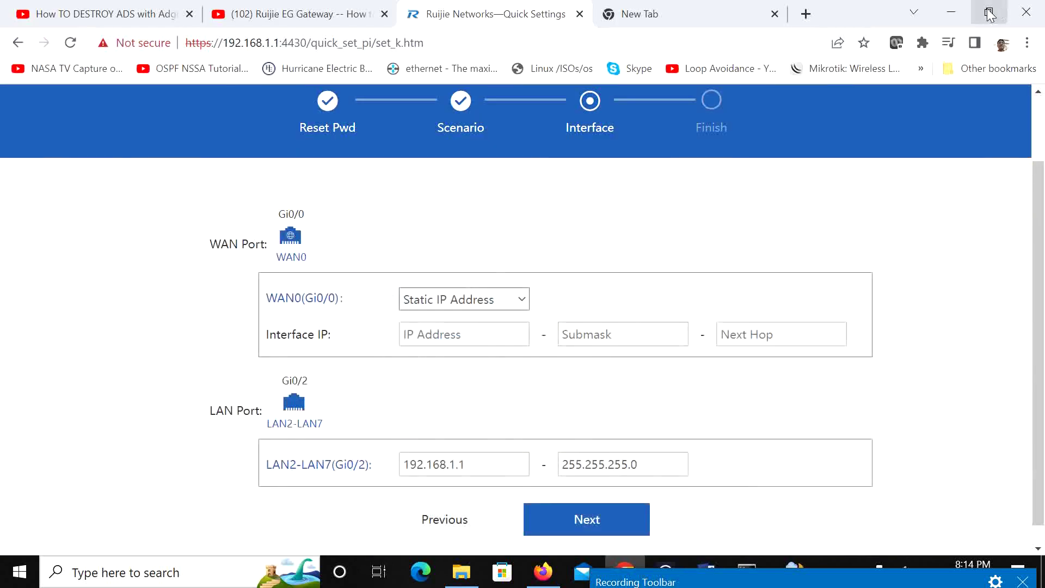
Step: Enter WAN0 IP 172.16.0.100, mask 255.255.255.0, next hop 172.16.0.1, and deliver the config
click(438, 343)
text(192.168.)
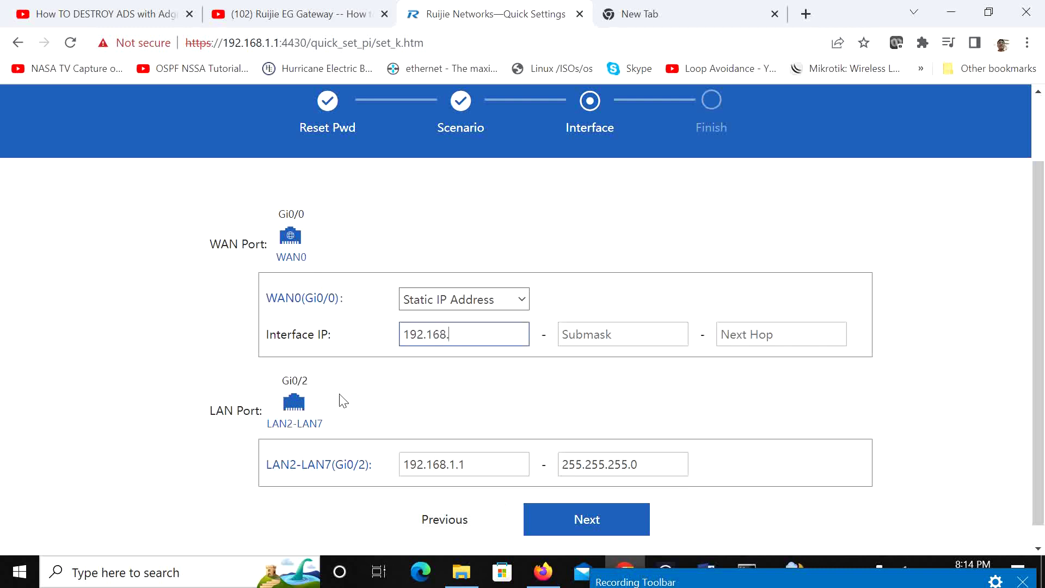
key(BackSpace)
key(BackSpace)
key(BackSpace)
key(BackSpace)
key(BackSpace)
key(BackSpace)
key(BackSpace)
key(BackSpace)
text(172.)
click(620, 334)
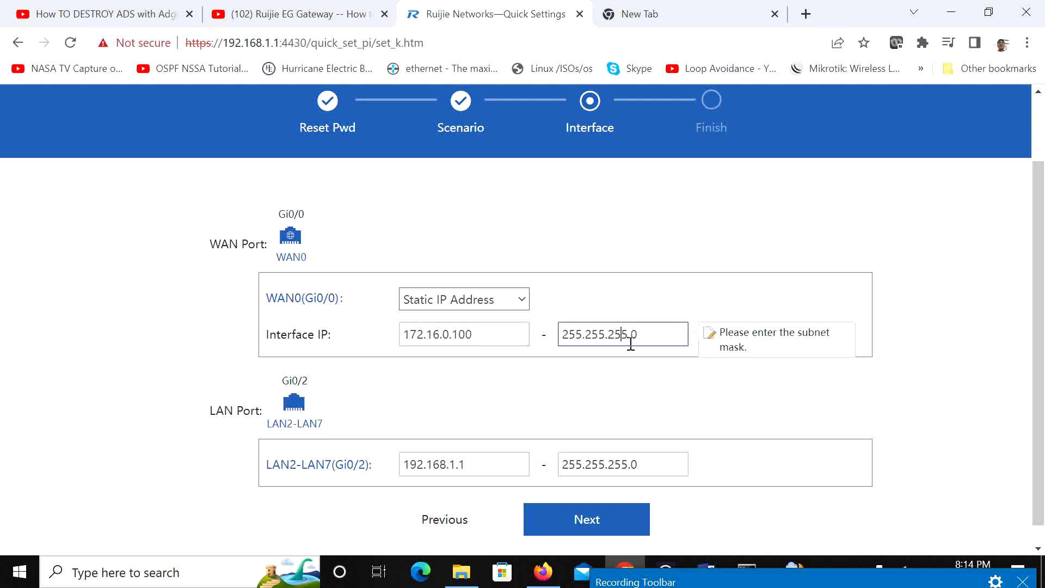
click(779, 340)
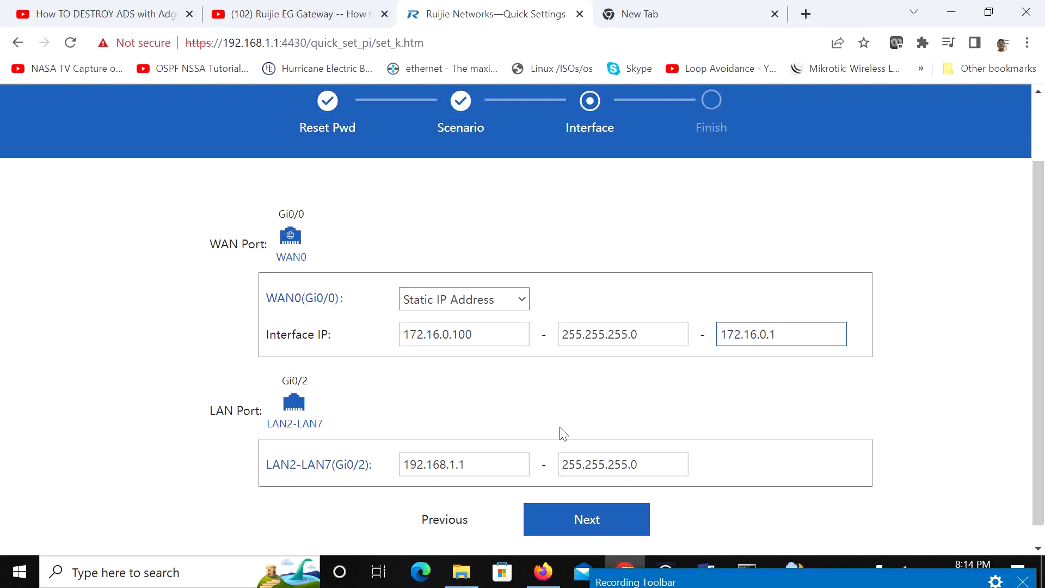
scroll(561, 432, down, 1)
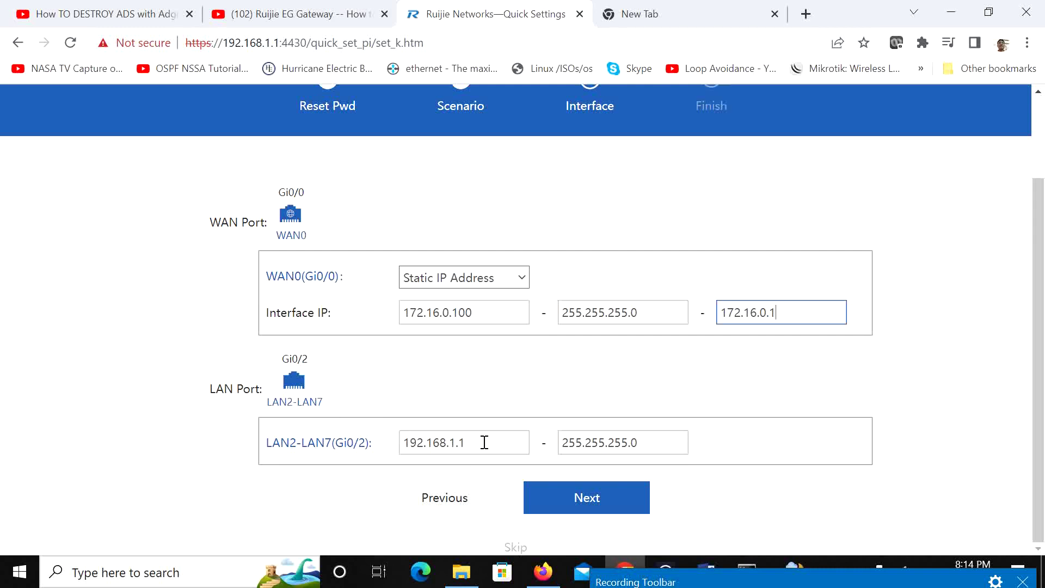
key(Tab)
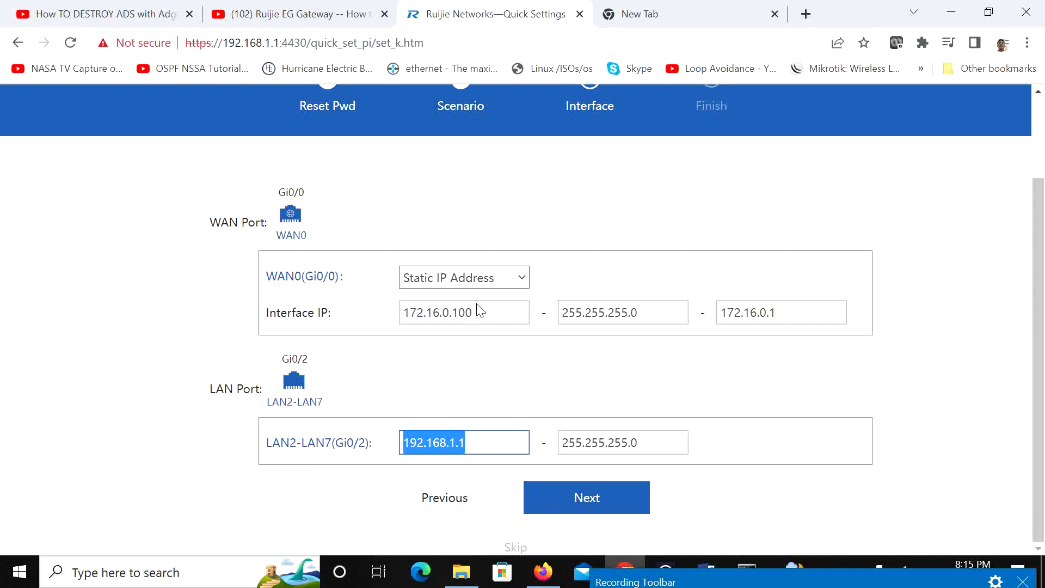
click(598, 498)
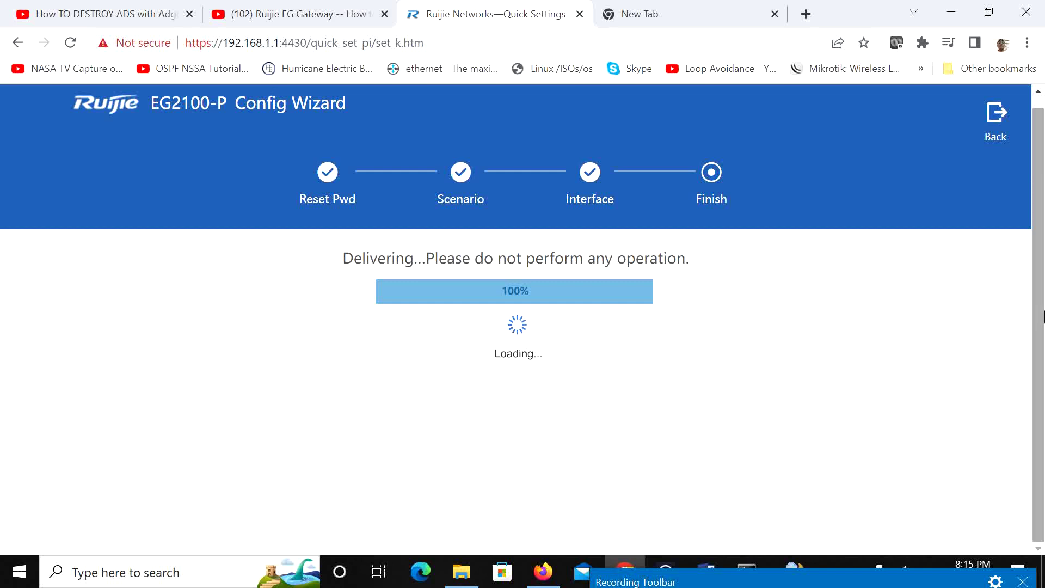
Step: After Operation succeeded, briefly open Network Connections via ncpa.cpl and close it again
key(super+r)
text(n)
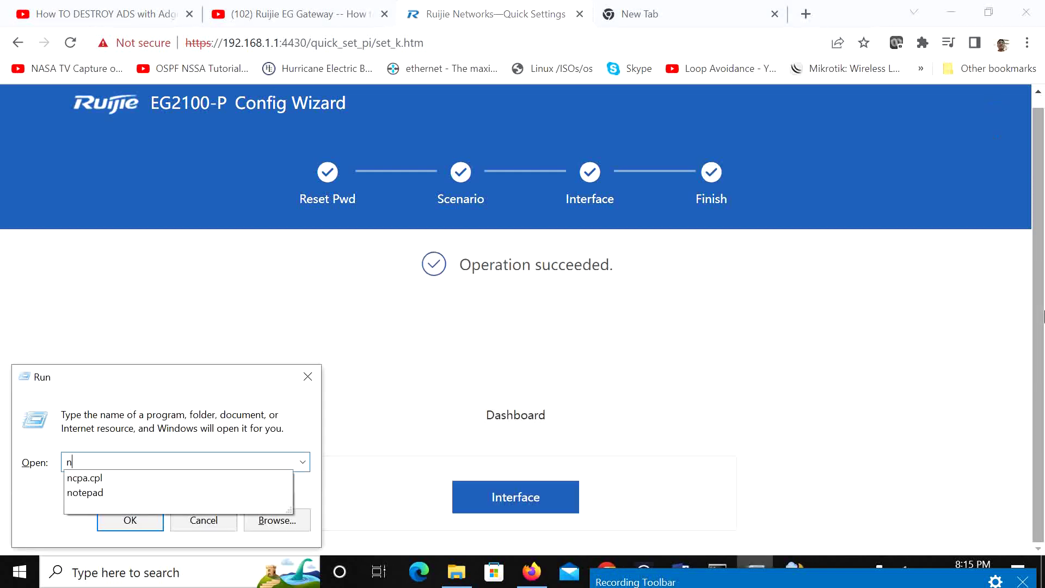
key(Down)
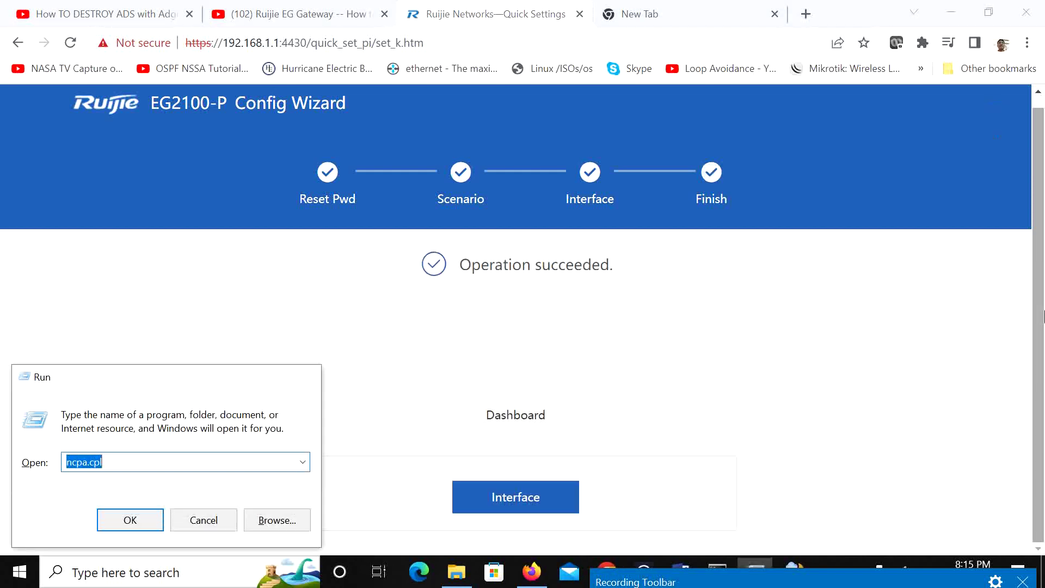
key(Return)
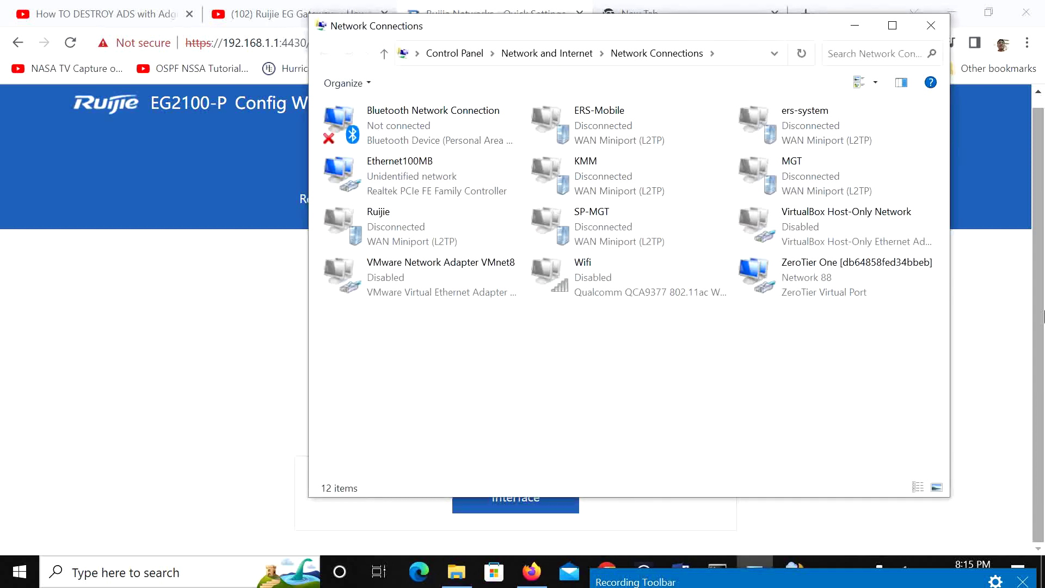
click(931, 26)
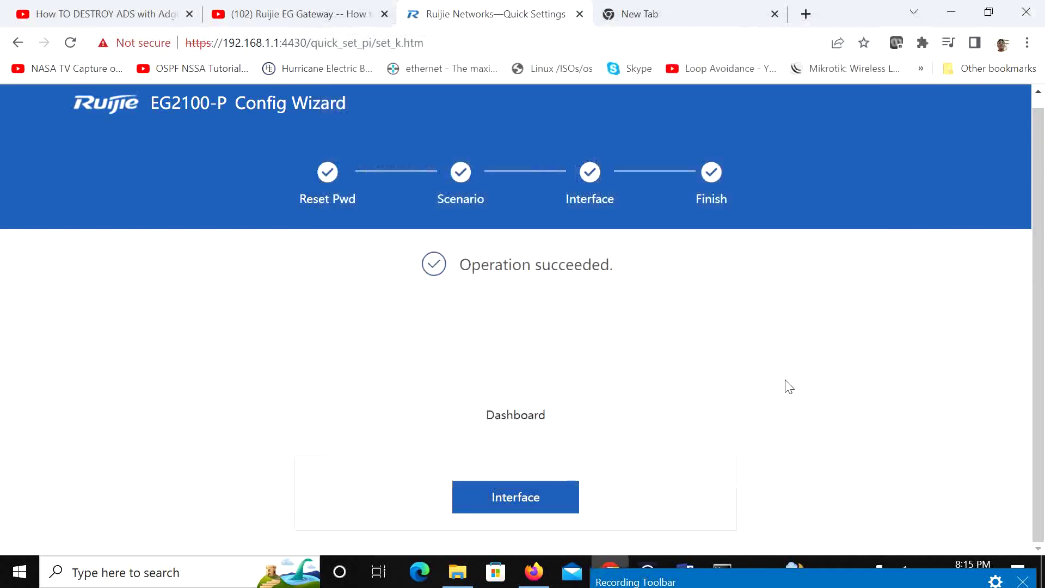
key(super+r)
Step: Launch Notepad, type '1) WAN0-IP' followed by '2)', and minimize it
text(no)
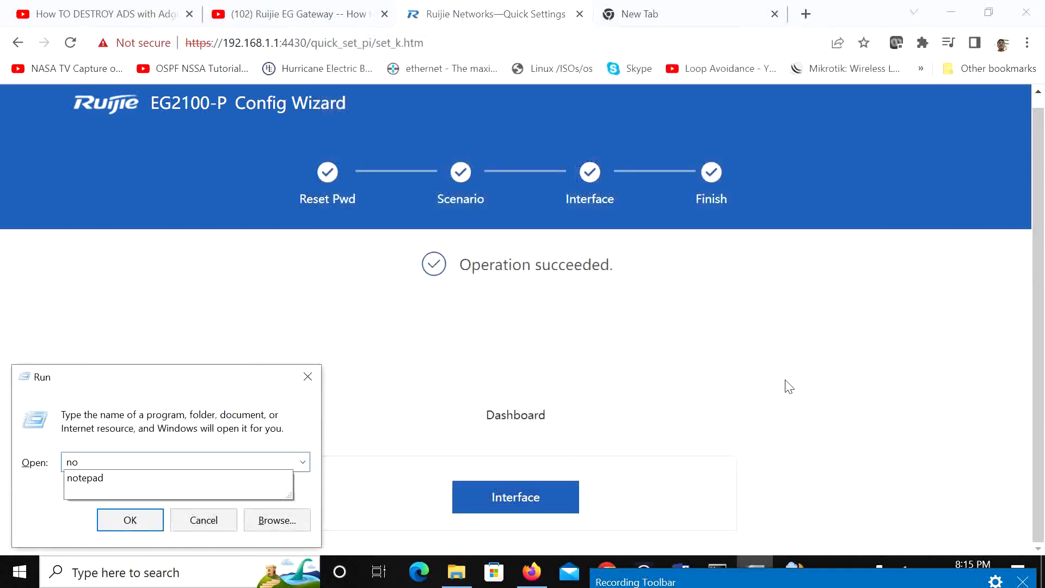
key(Down)
key(Return)
text(1)
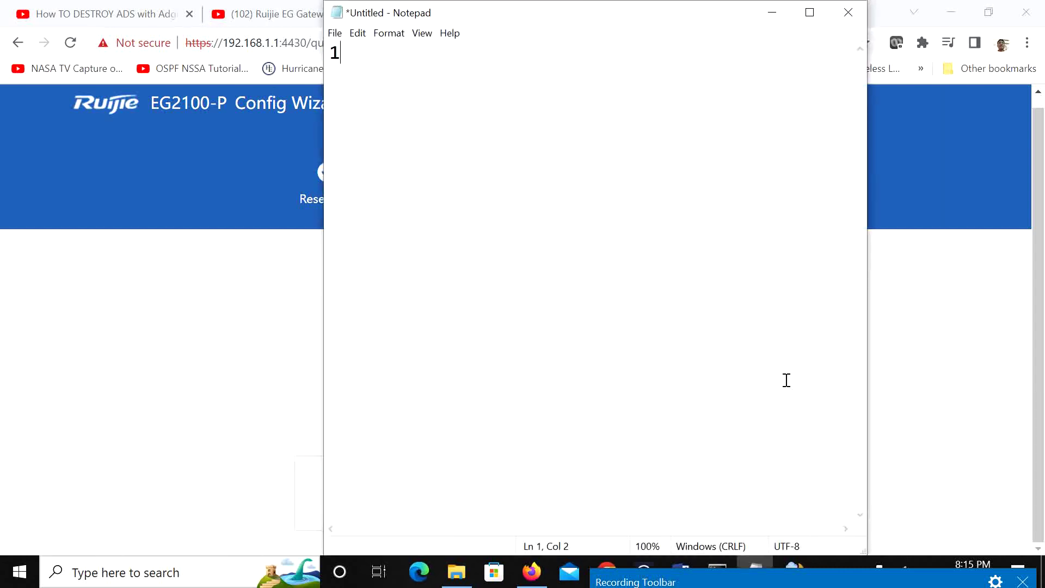
text() WAN0-IP )
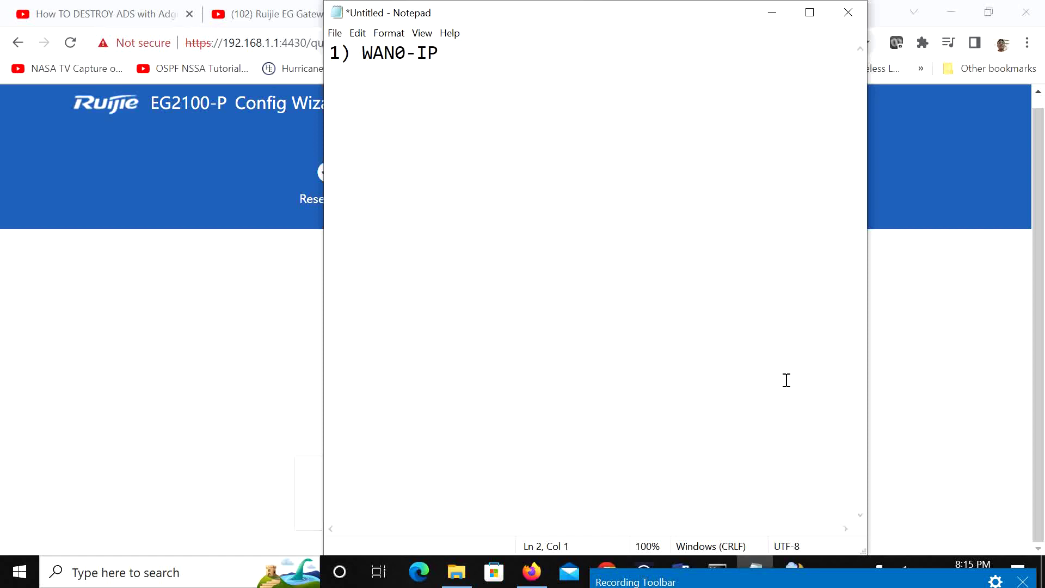
text(2))
click(772, 13)
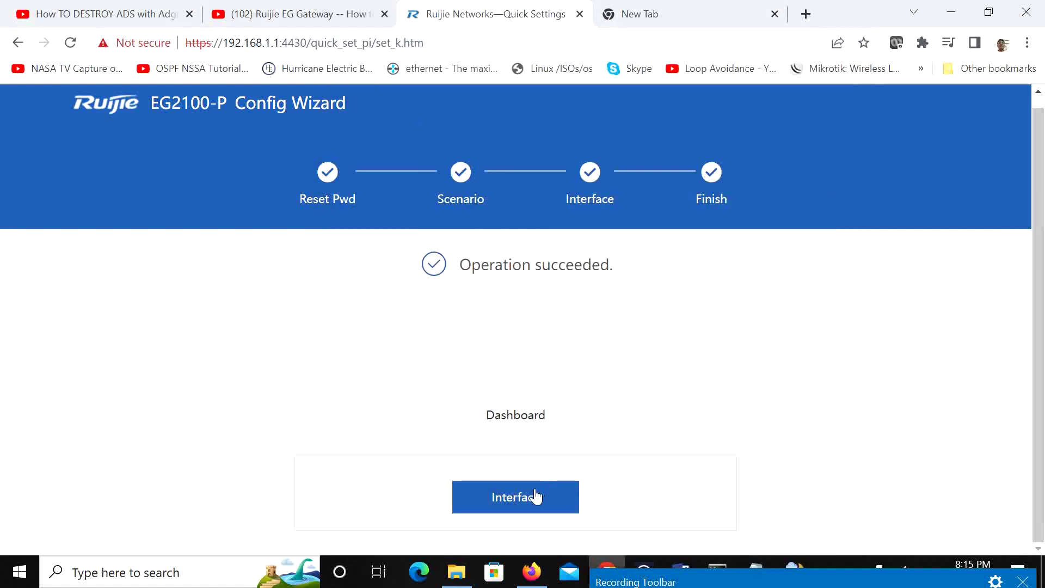
Step: Leave the wizard for the Network Interface Basic Settings page
click(547, 426)
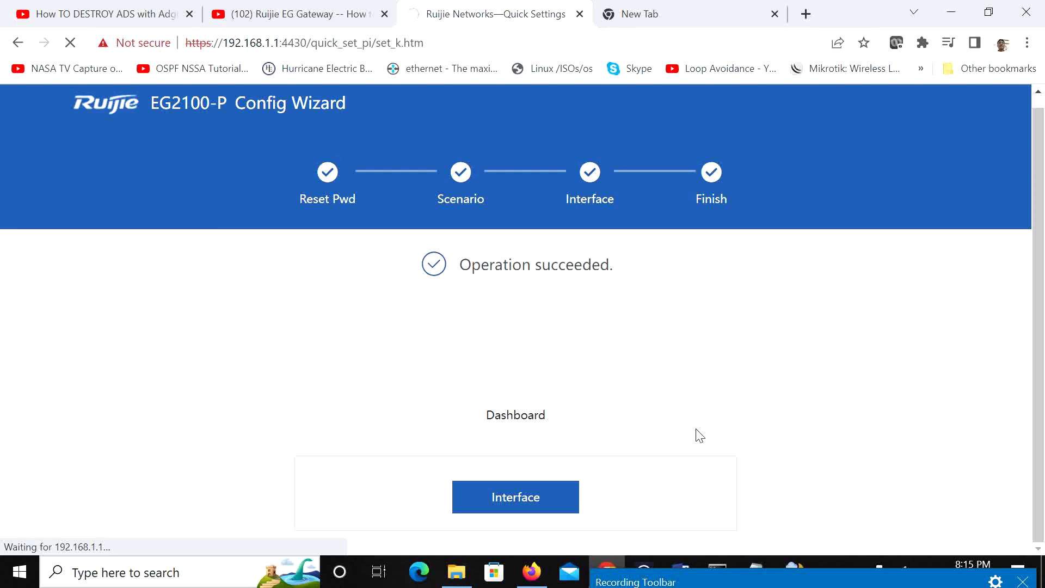
click(775, 572)
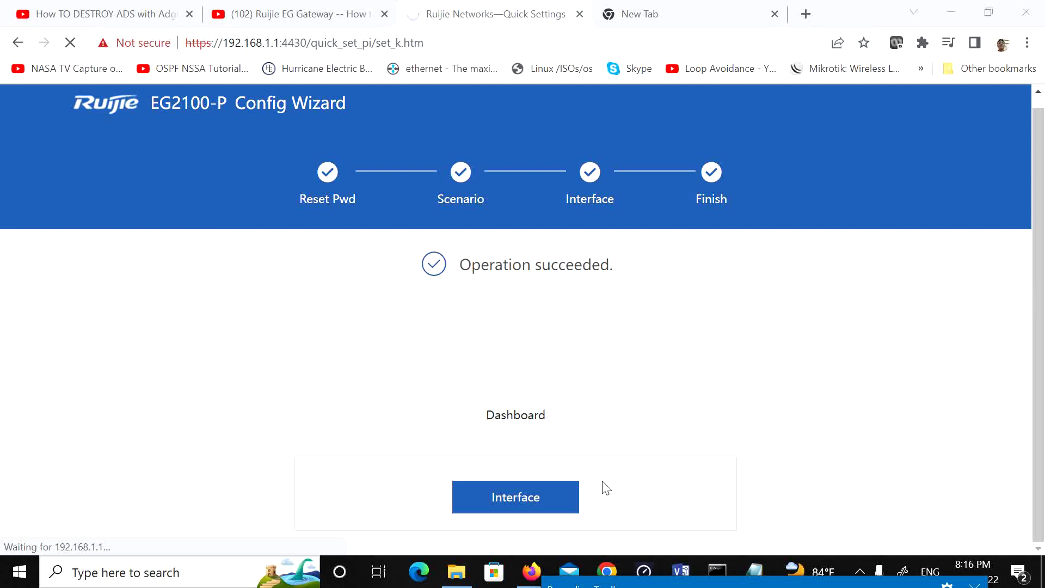
click(533, 503)
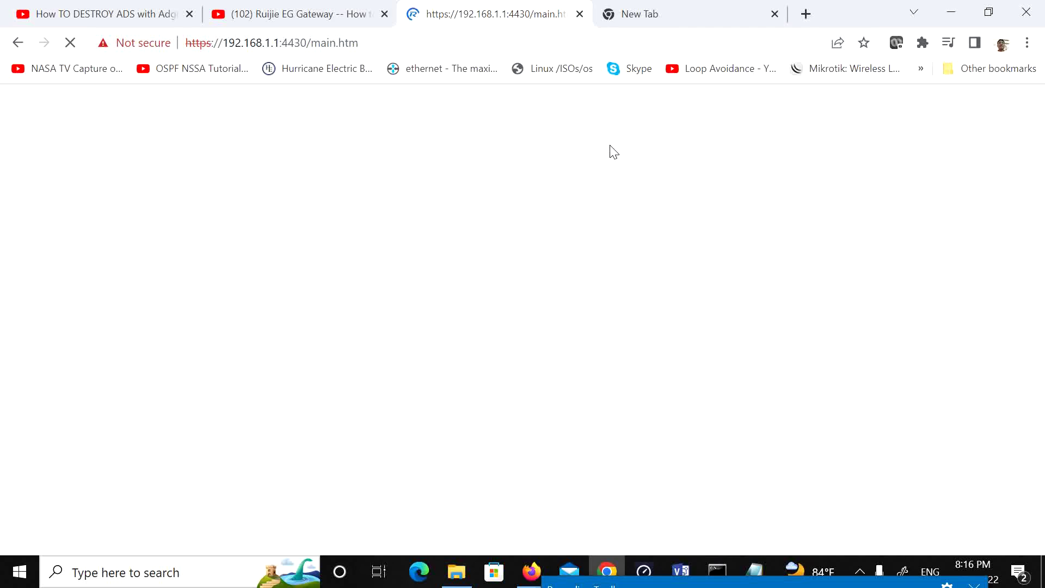
Step: Close the two YouTube video tabs and bring the Notepad checklist back
click(384, 14)
click(163, 16)
click(190, 13)
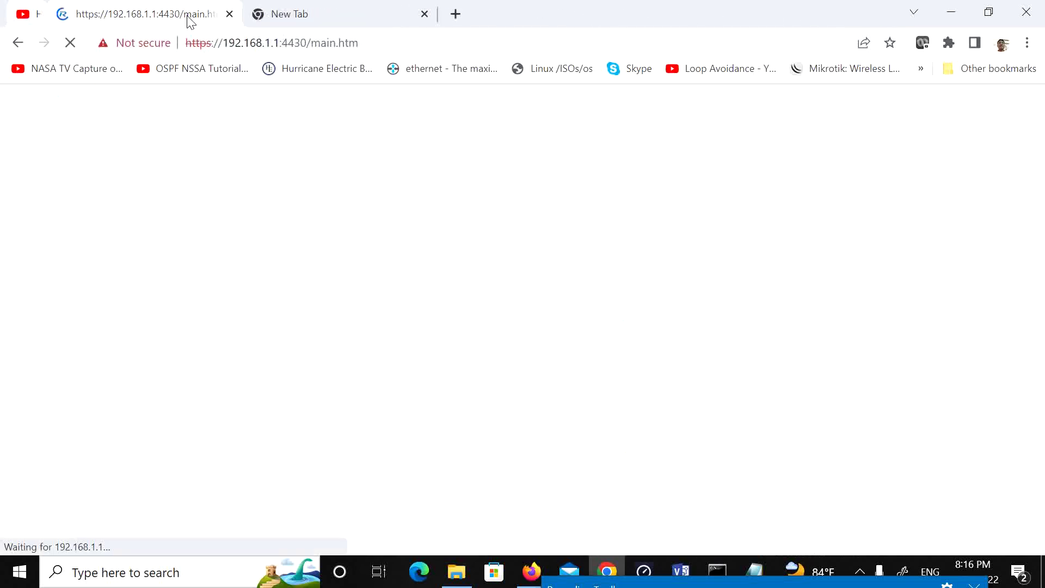
click(250, 44)
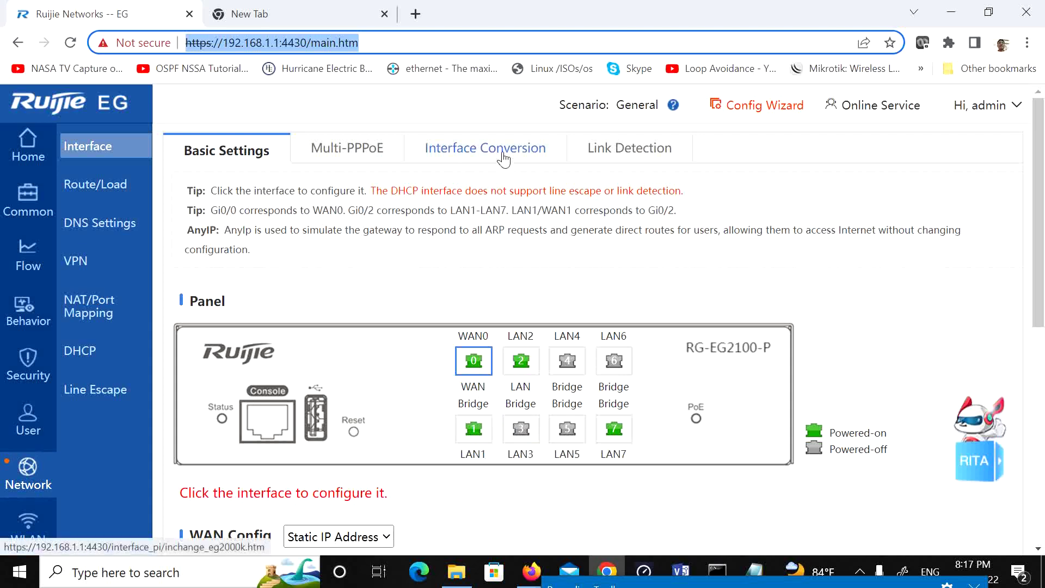
click(754, 572)
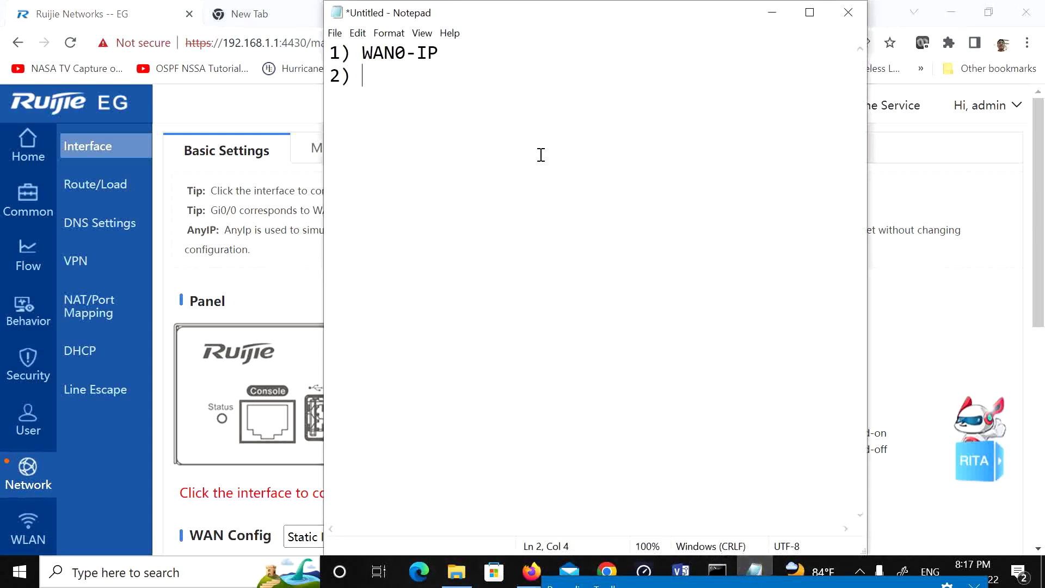
Step: Add 'WAN1-IP' after '2)' in Notepad and minimize it
text(WAN1-IP)
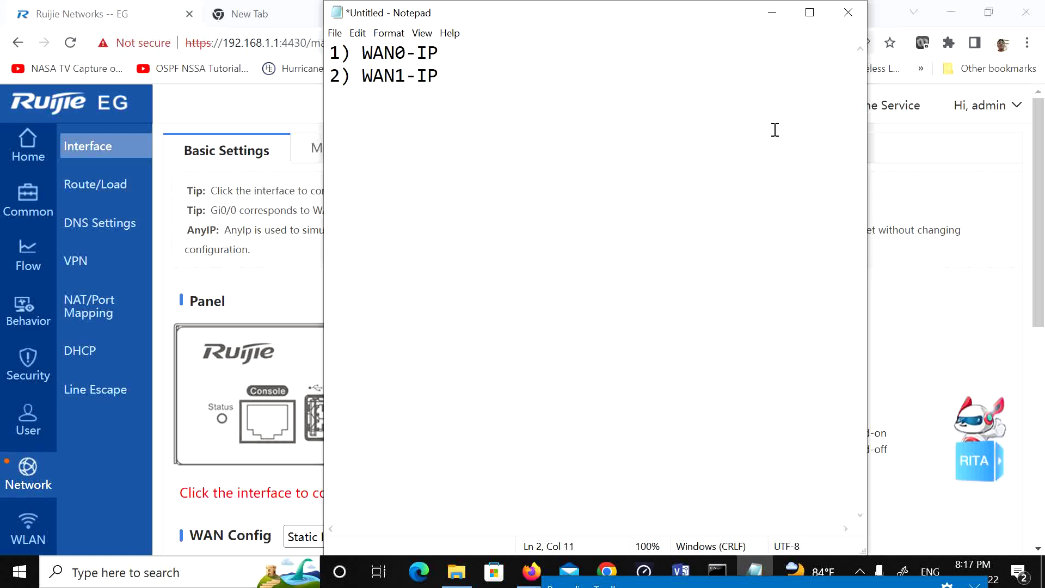
click(772, 12)
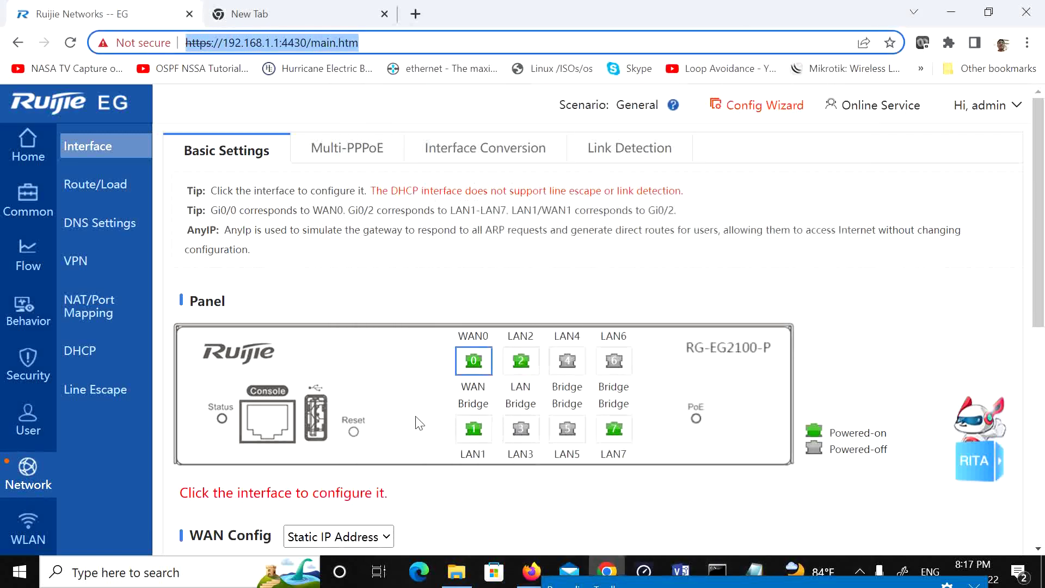
Step: Convert port 1 from Layer 2 to WAN, save, and confirm the device restart
click(468, 149)
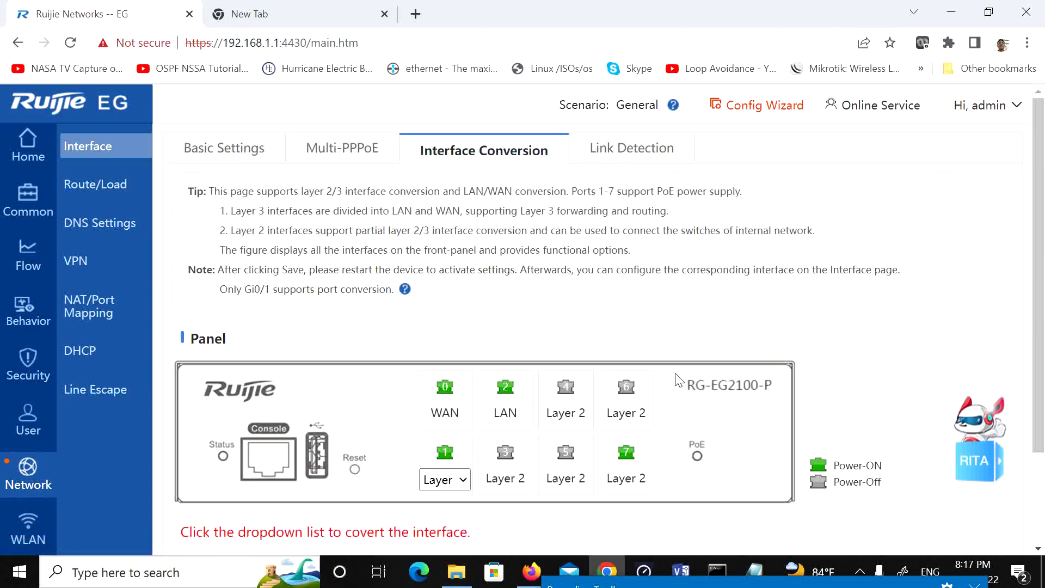
scroll(677, 380, down, 2)
click(463, 361)
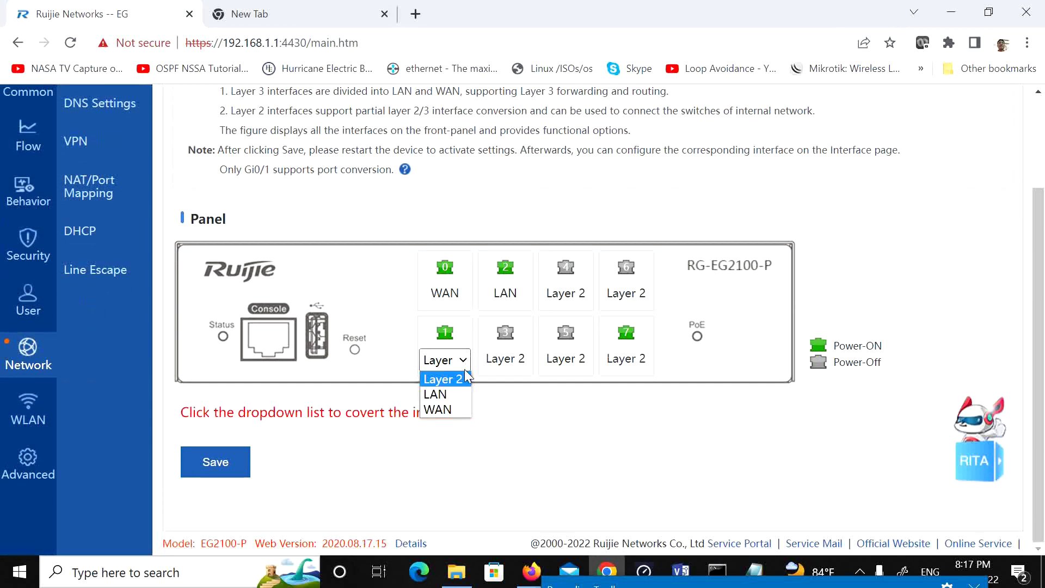
click(445, 409)
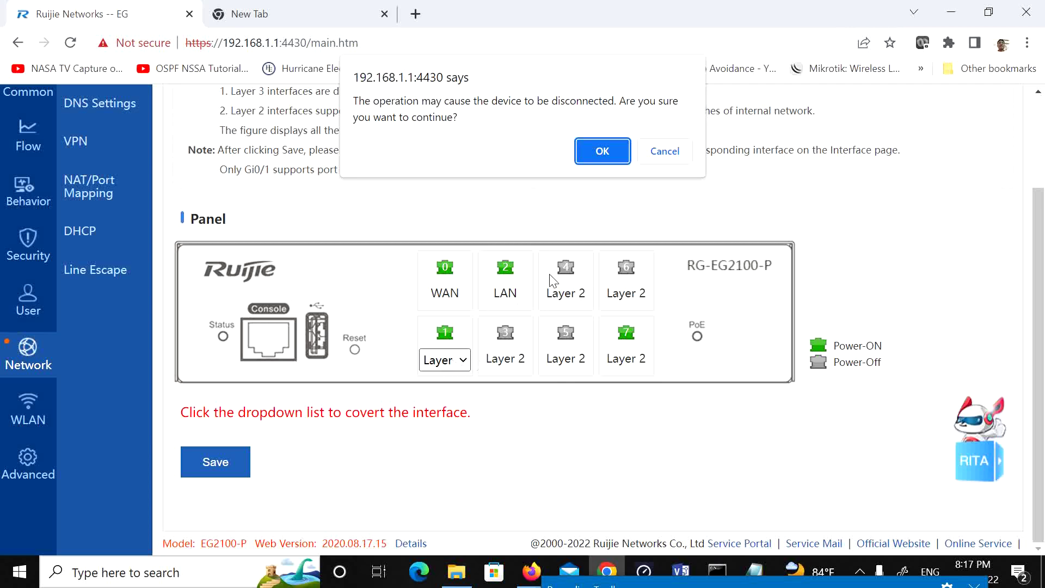
click(599, 154)
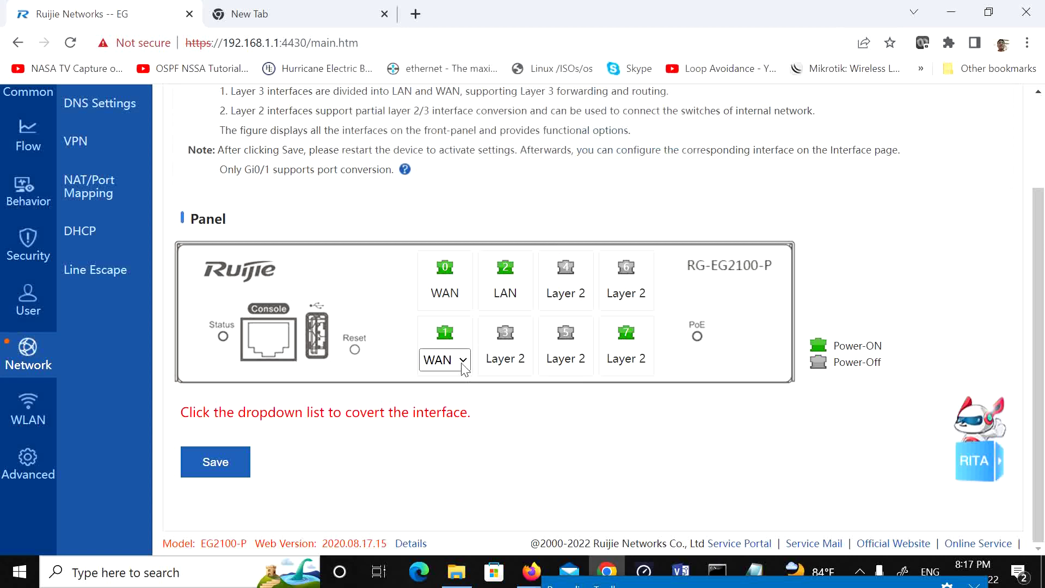
scroll(474, 384, up, 3)
scroll(481, 381, down, 3)
click(230, 462)
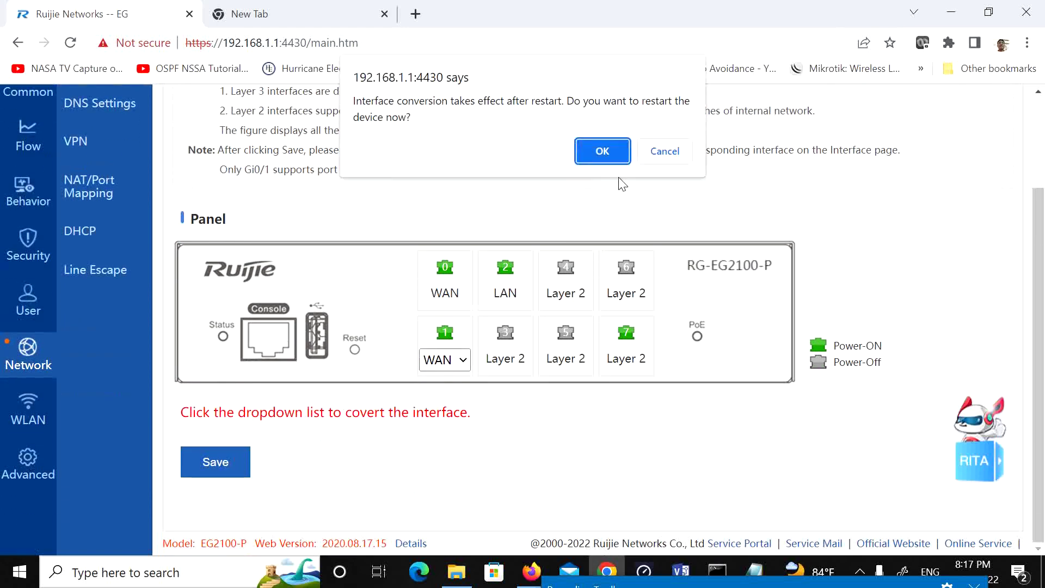
click(603, 150)
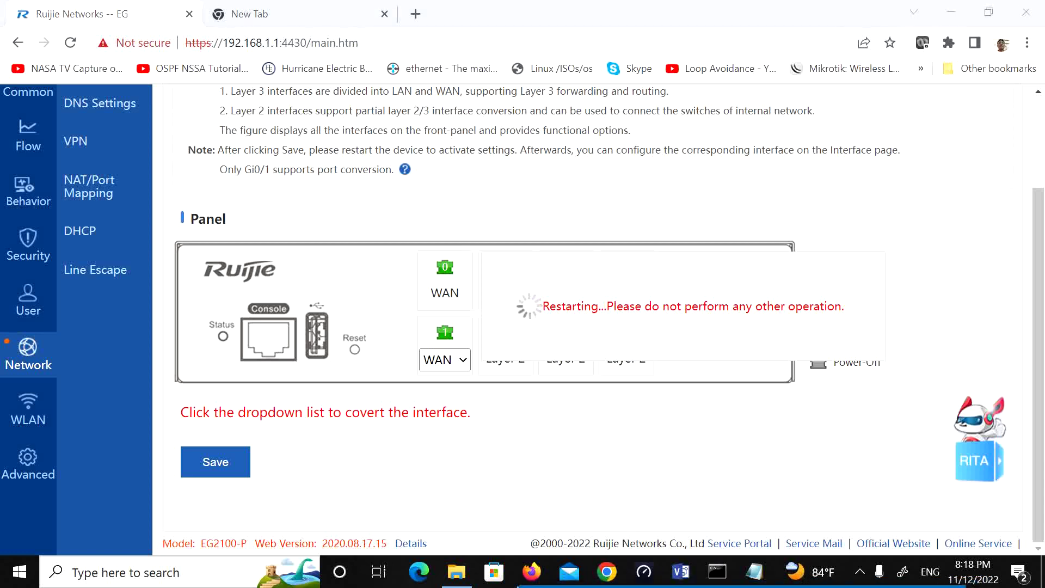
Step: Open Network Connections via ncpa.cpl search and enable the Wifi adapter
key(super+s)
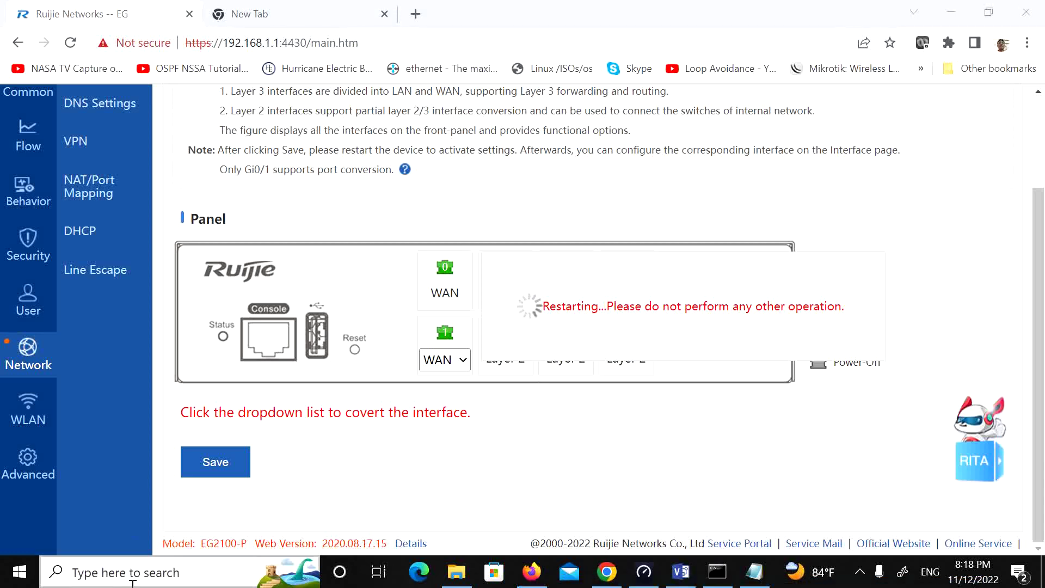
click(853, 448)
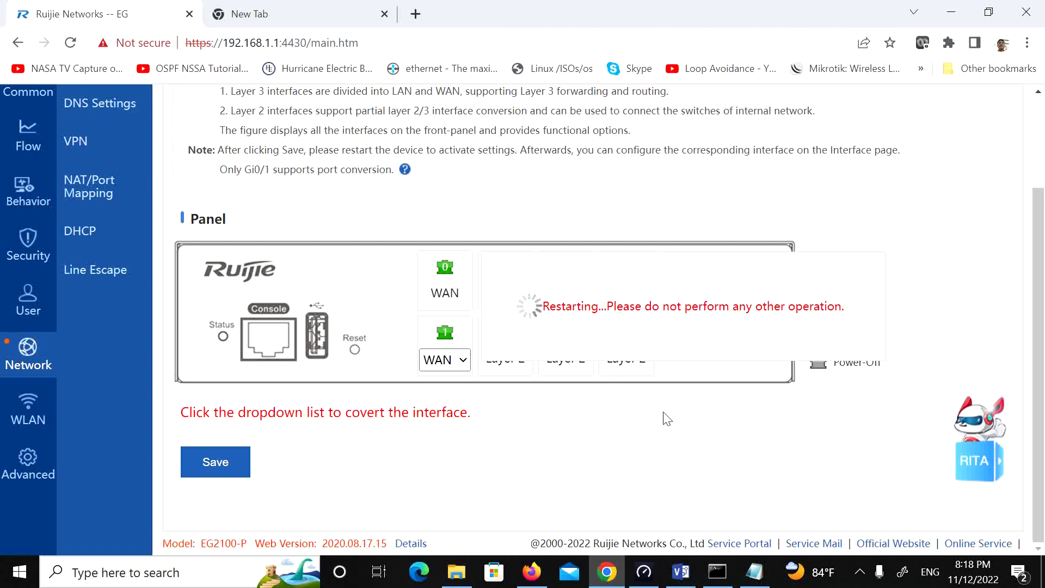
click(148, 581)
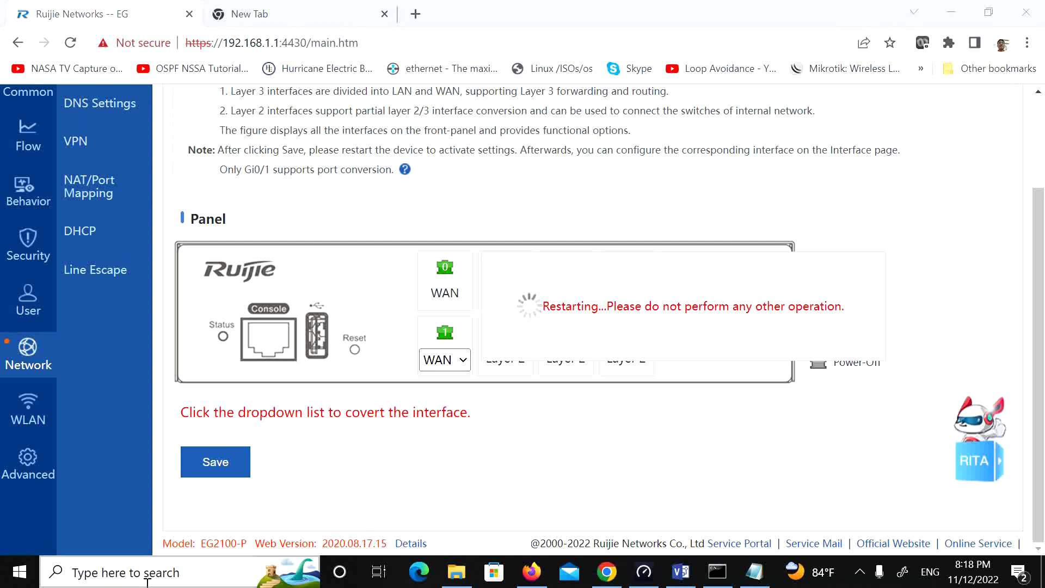
text(ncpa.cpl)
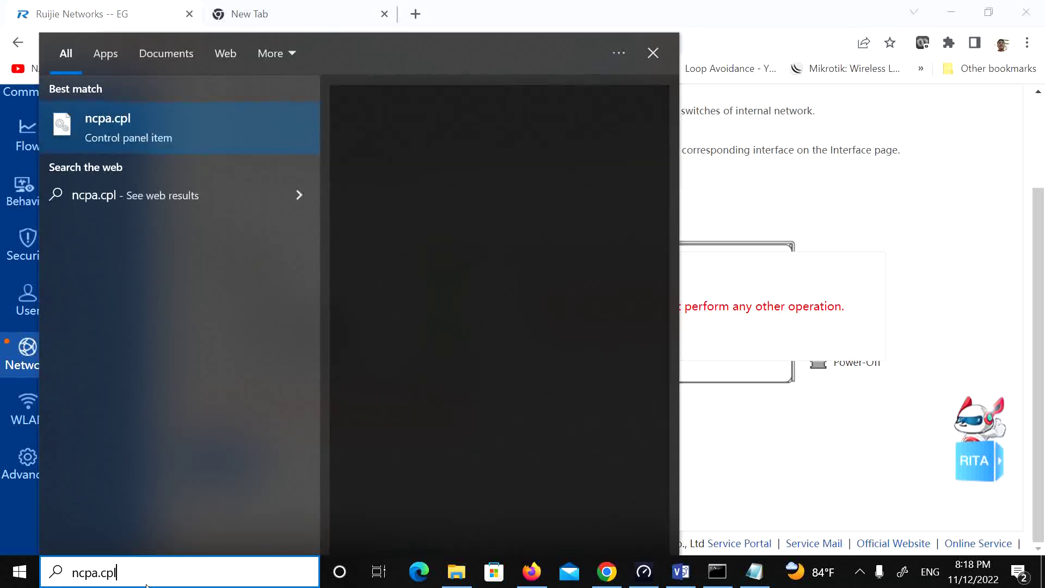
key(Return)
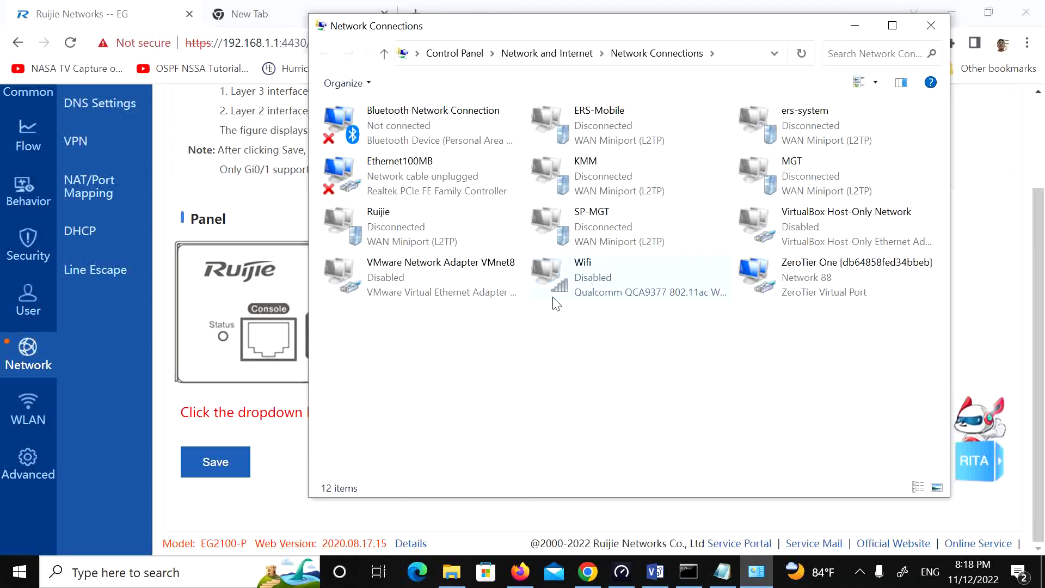
click(568, 278)
right_click(570, 280)
click(608, 293)
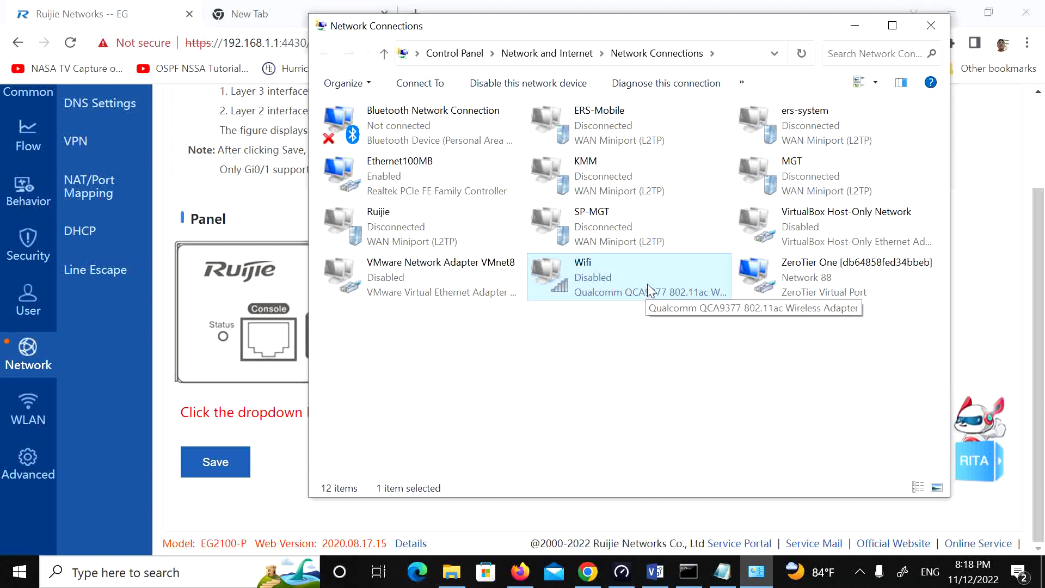
Step: Confirm Wifi got 192.168.100.5 via gateway 192.168.100.1, then open Speedtest from the tray
double_click(635, 273)
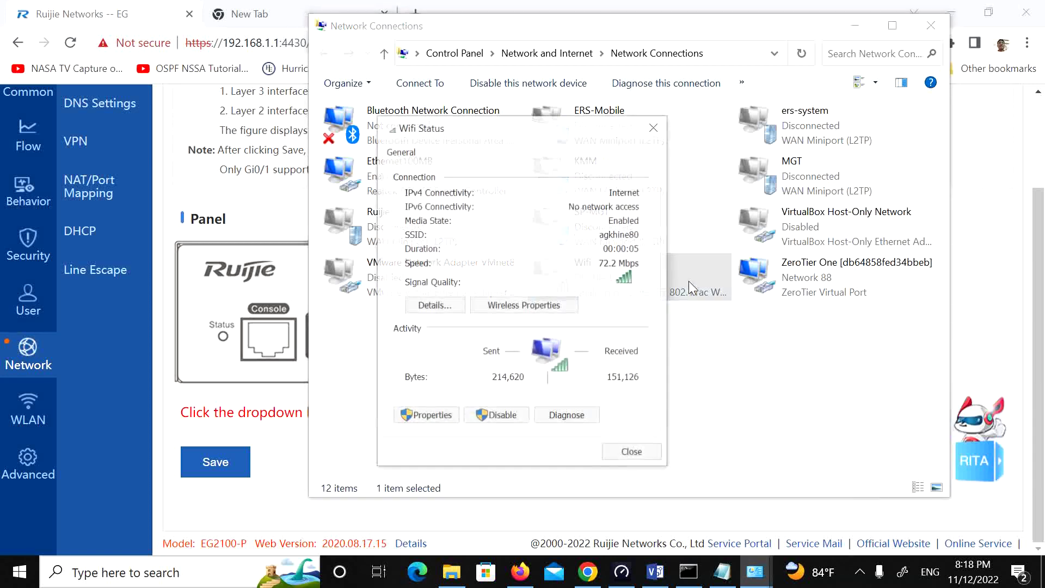
click(433, 306)
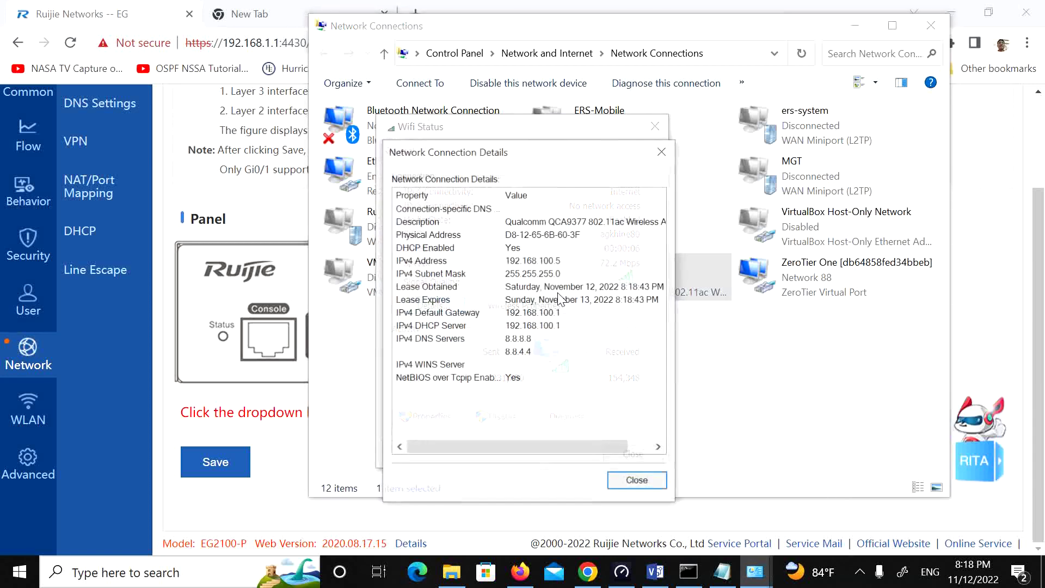
click(541, 264)
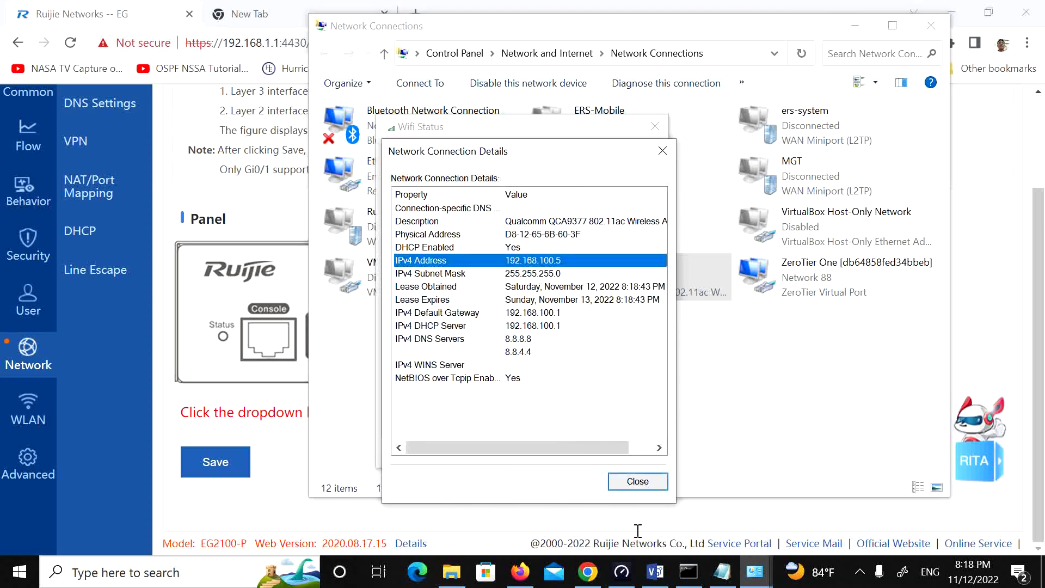
click(637, 482)
click(634, 519)
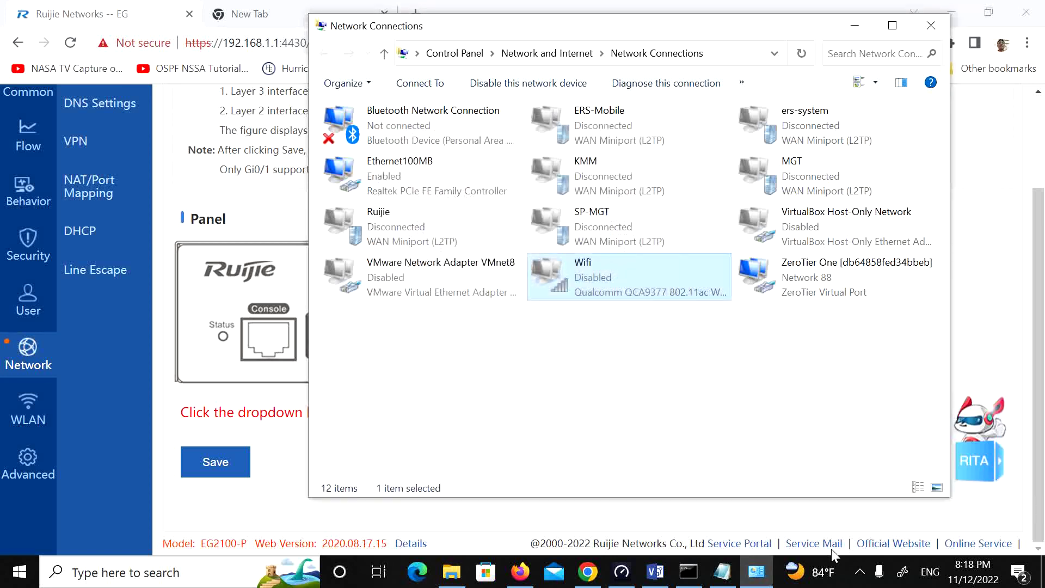
click(860, 572)
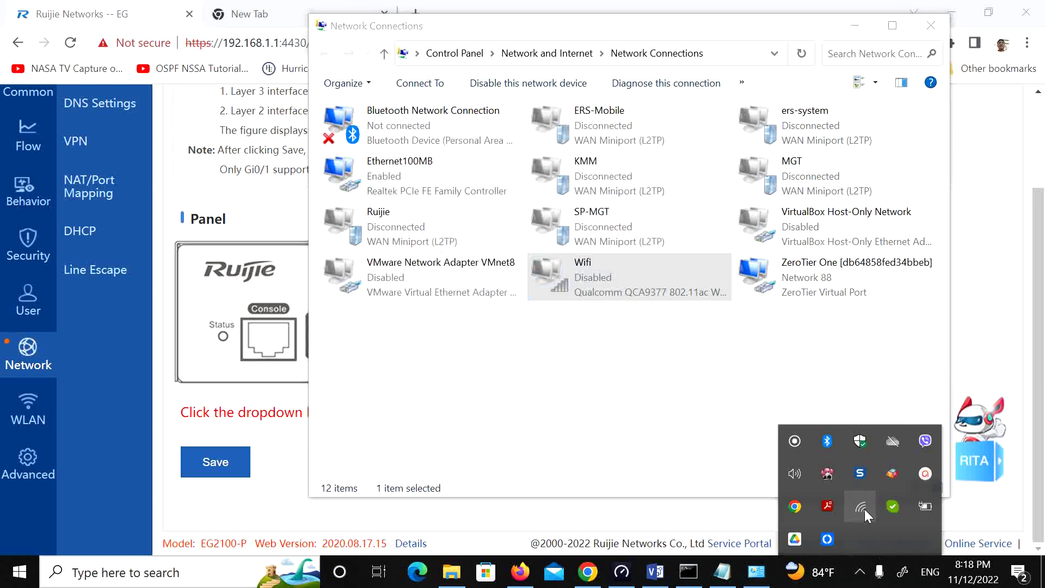
click(864, 508)
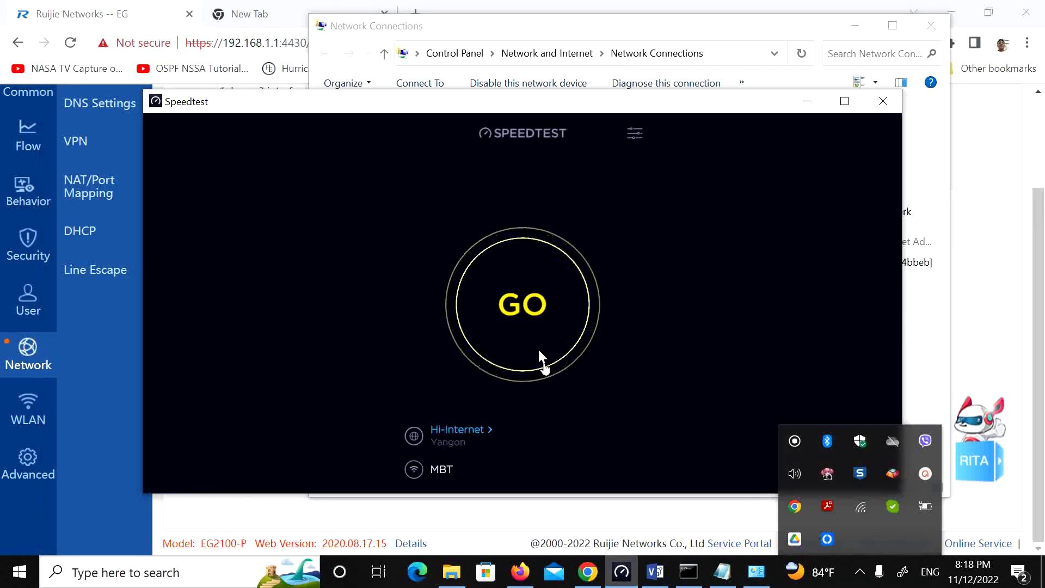
Step: Run a Speedtest over Wifi (5 ms ping, about 21 Mbps download), then return to the router page
click(560, 359)
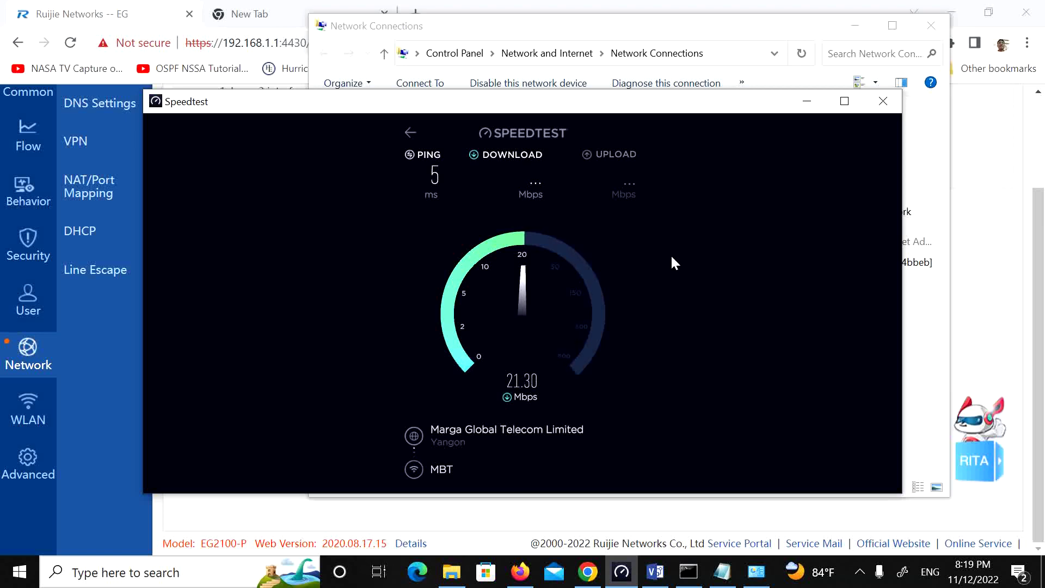
click(807, 102)
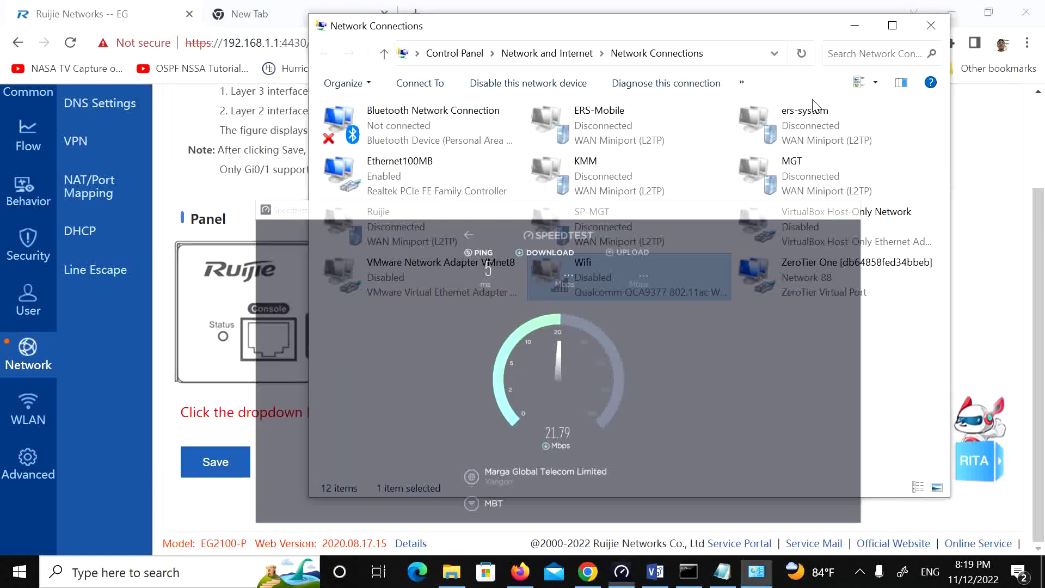
right_click(641, 278)
key(Escape)
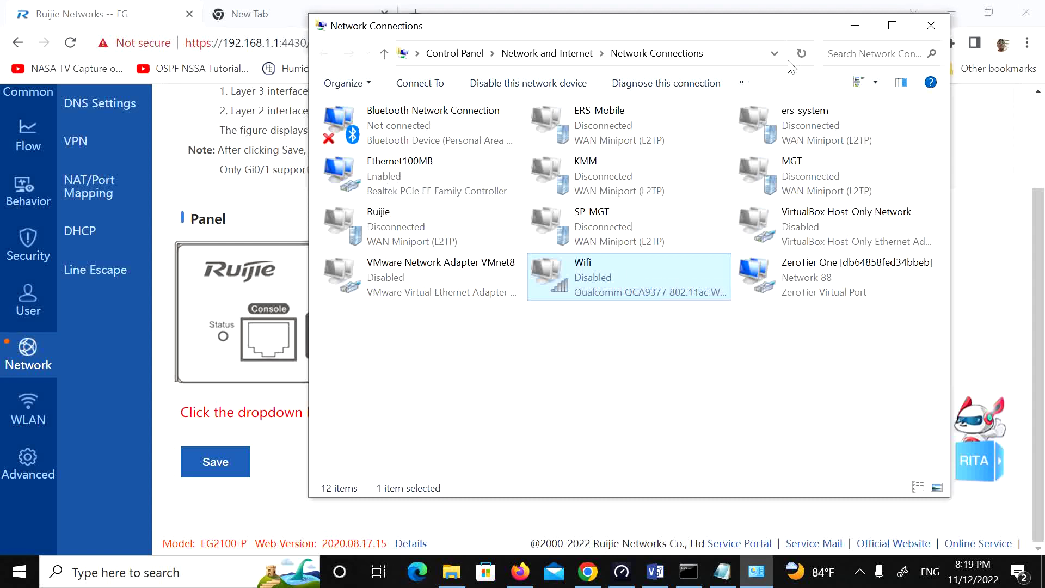
click(855, 26)
click(288, 40)
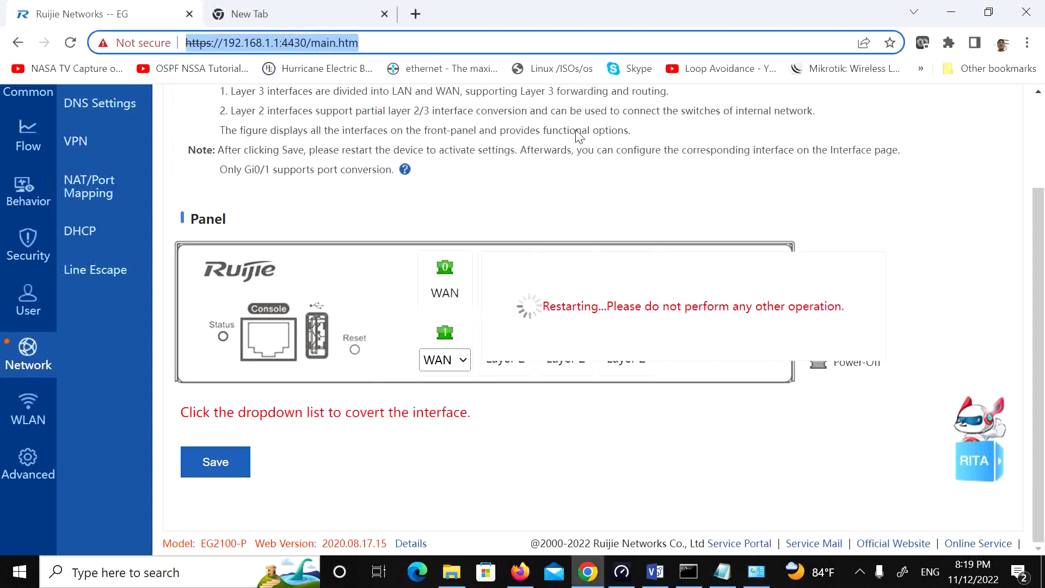
key(Return)
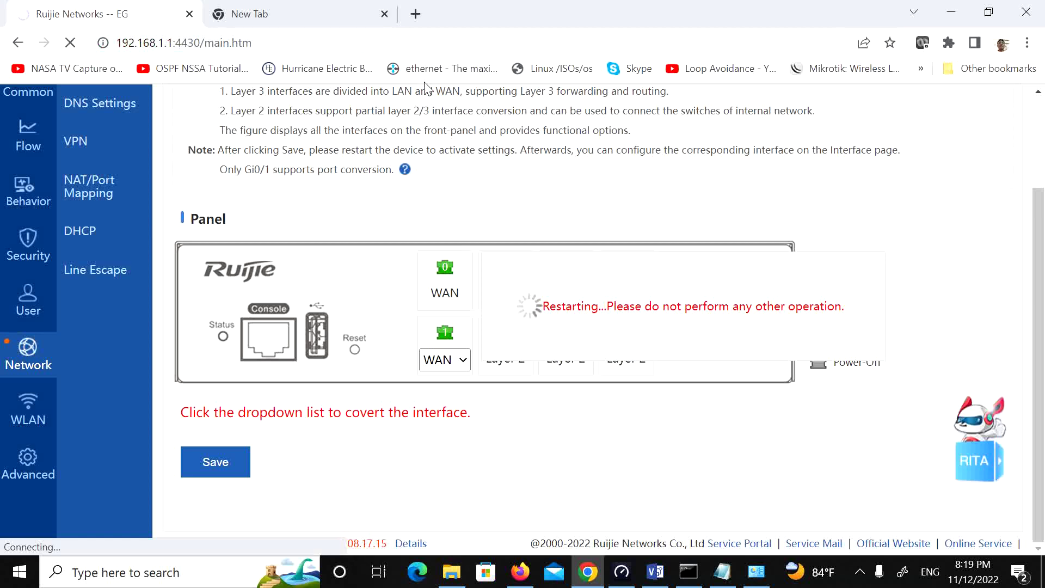
click(295, 44)
click(269, 42)
drag(211, 43, 290, 43)
key(BackSpace)
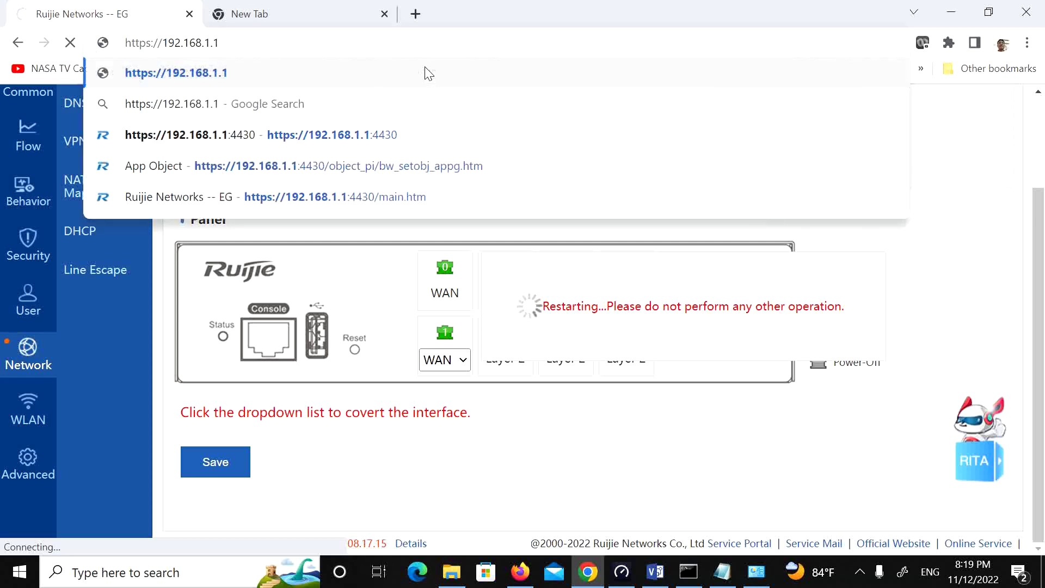
key(Return)
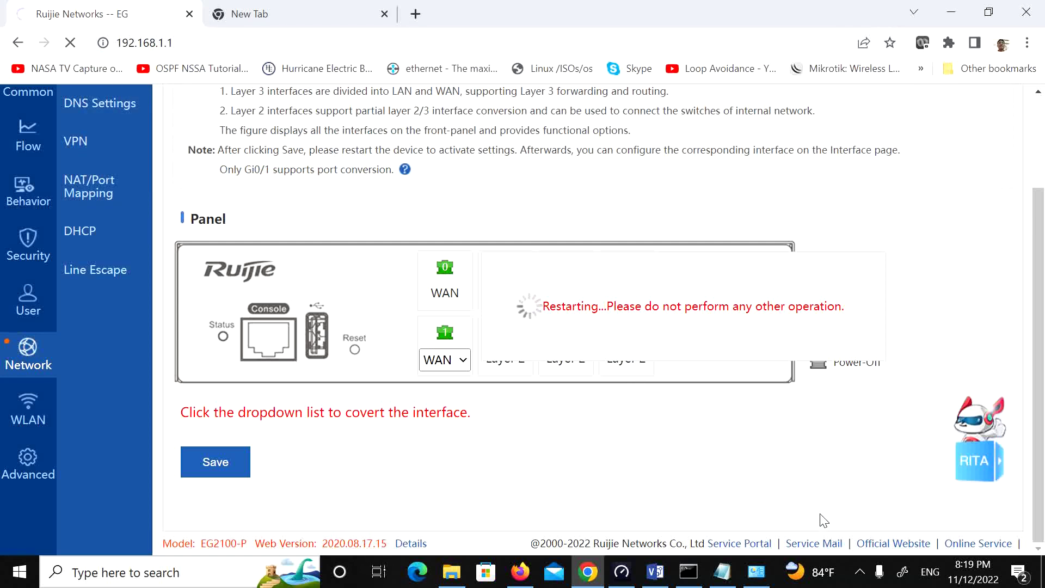
Step: Use the hidden background apps in the system tray while the router comes back
click(860, 572)
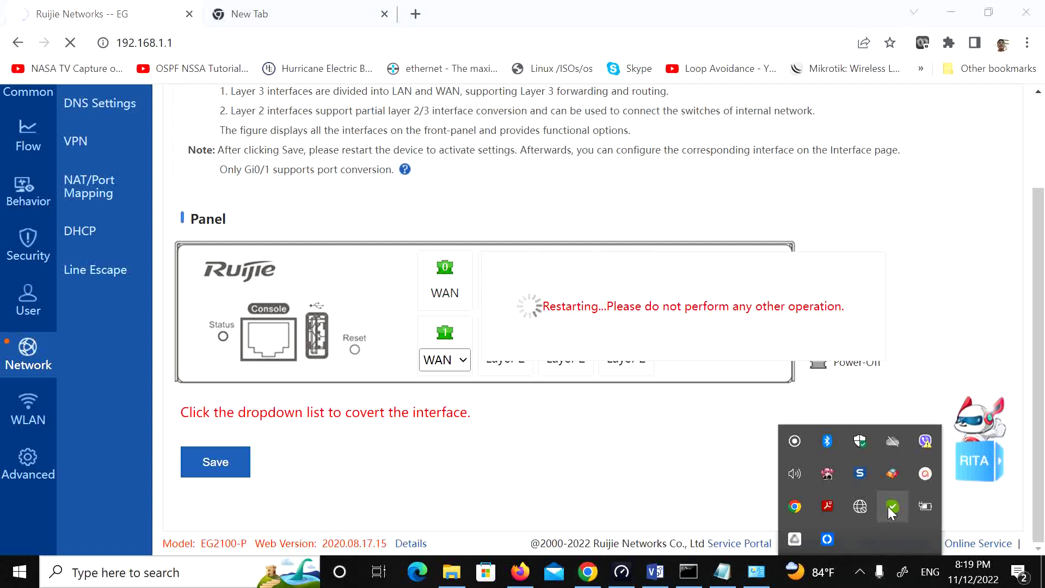
click(918, 476)
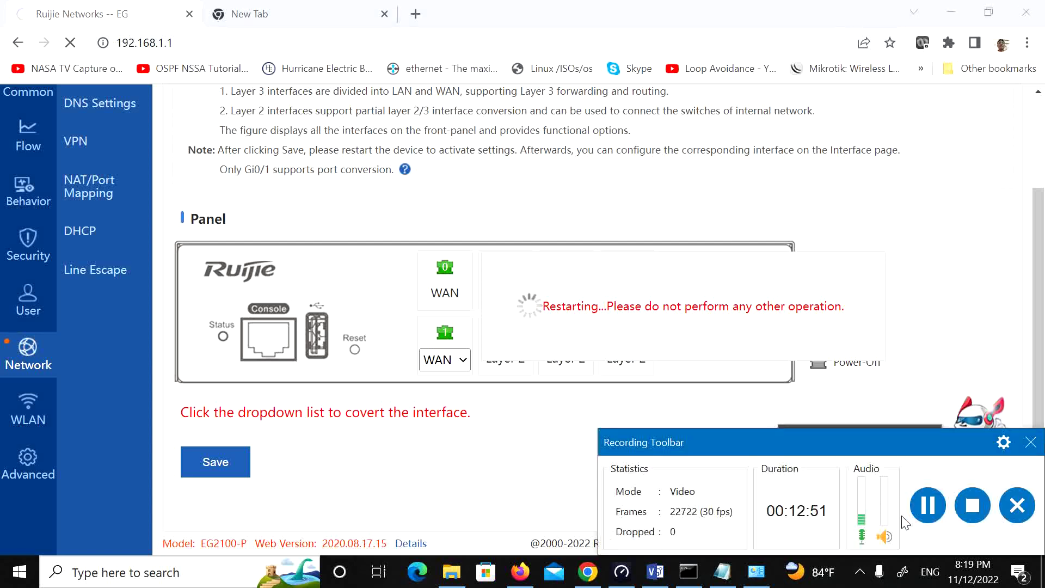
click(928, 505)
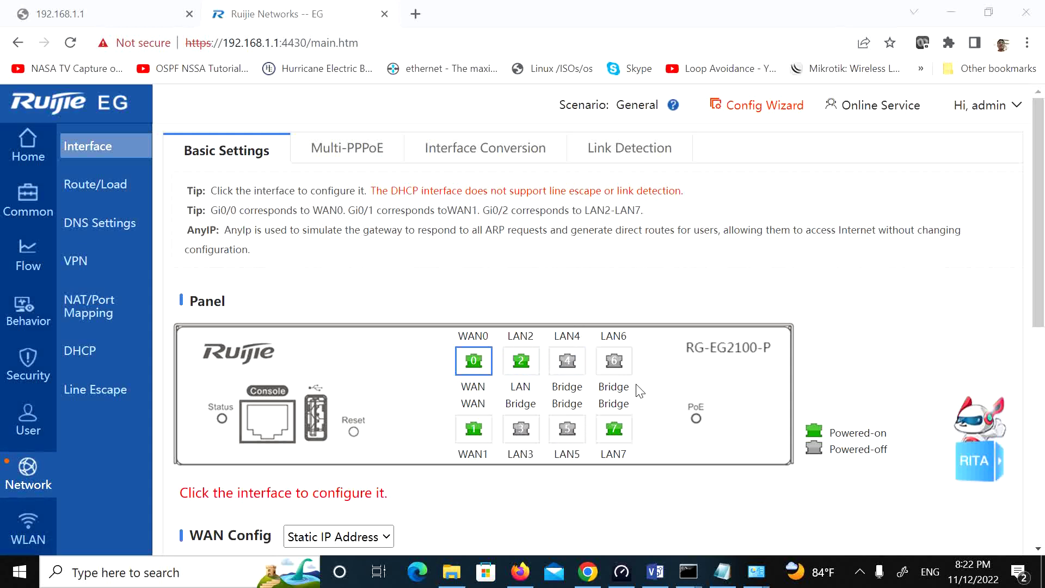
Step: Give WAN0 the description Ooredoo
scroll(640, 390, down, 3)
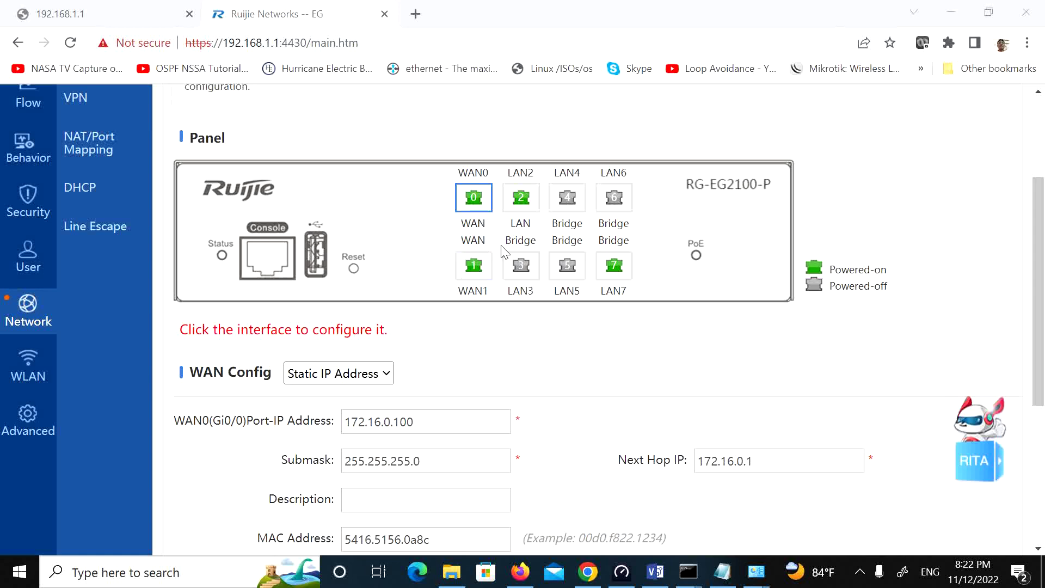
scroll(51, 225, up, 1)
scroll(51, 225, up, 2)
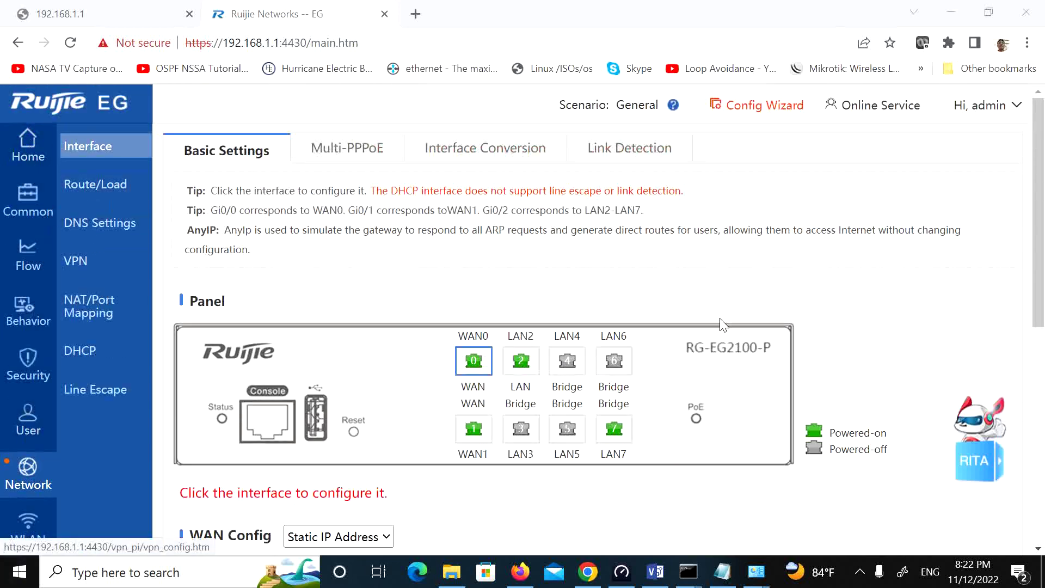
scroll(479, 332, down, 1)
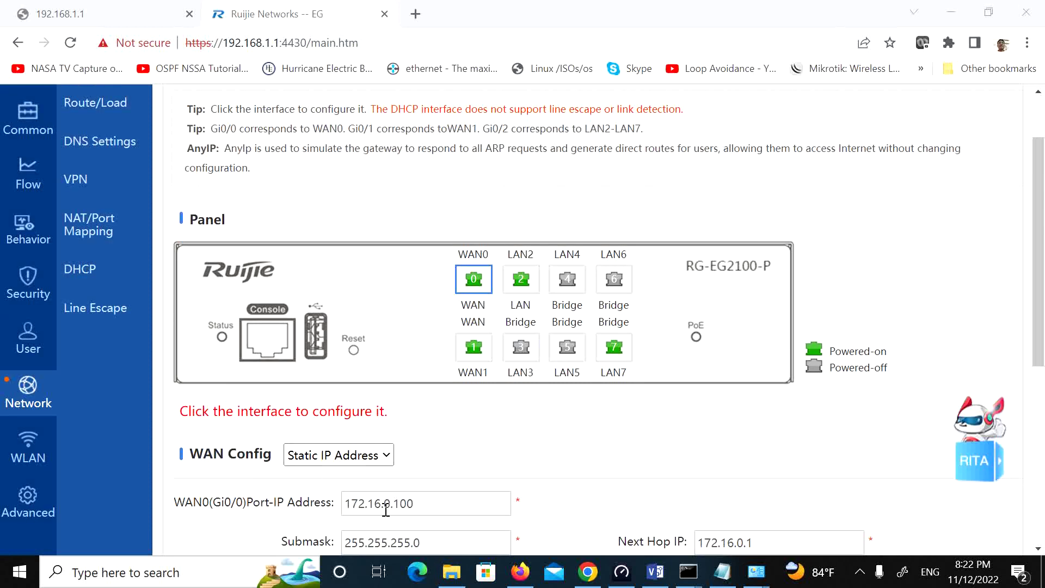
scroll(396, 518, down, 2)
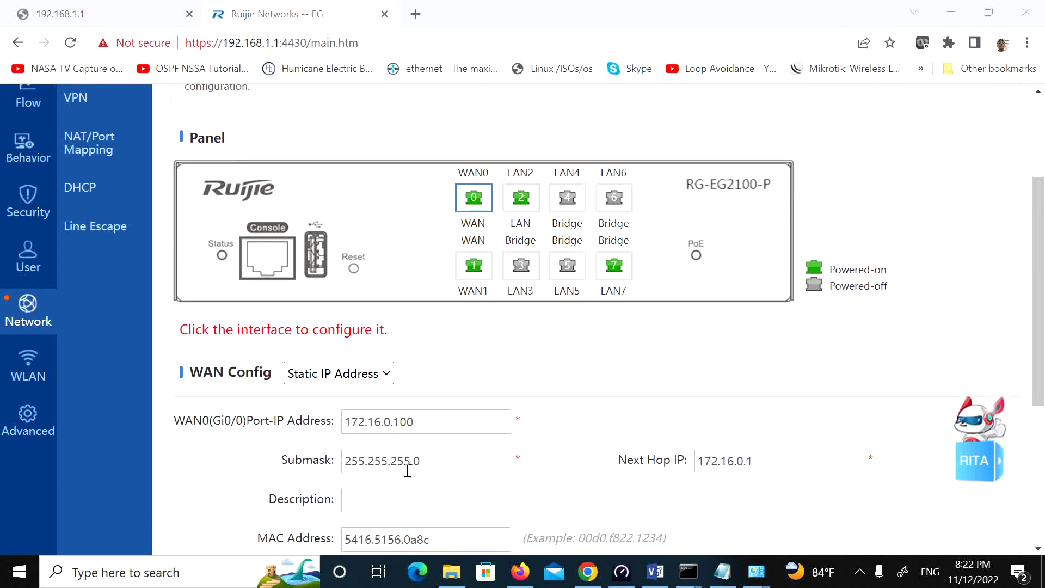
click(422, 506)
text(O)
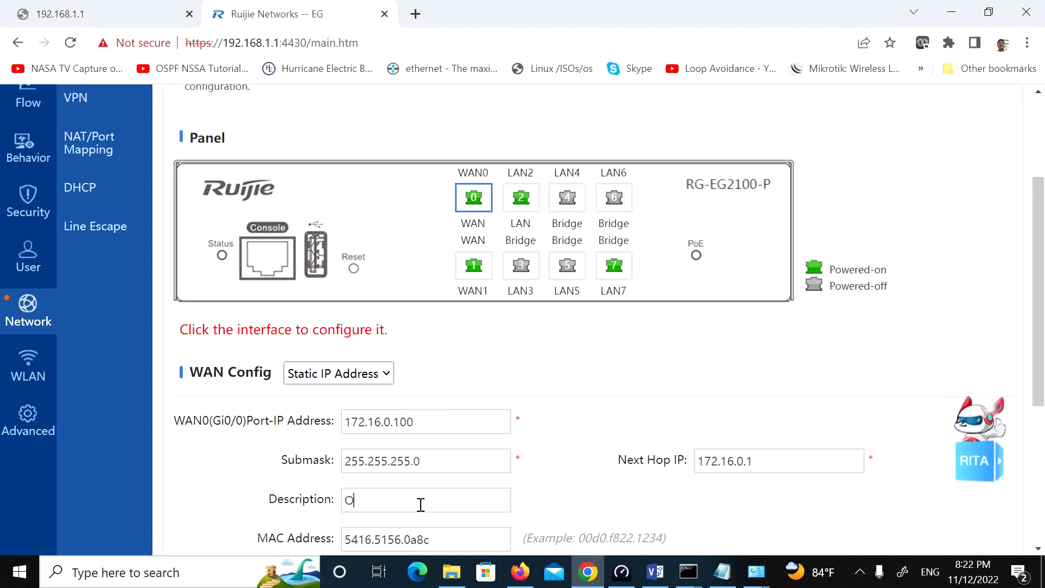
text(oredoo)
Step: Save WAN0's static settings, confirm the success alert, and switch to the WAN1 port
scroll(497, 467, down, 3)
scroll(504, 481, down, 2)
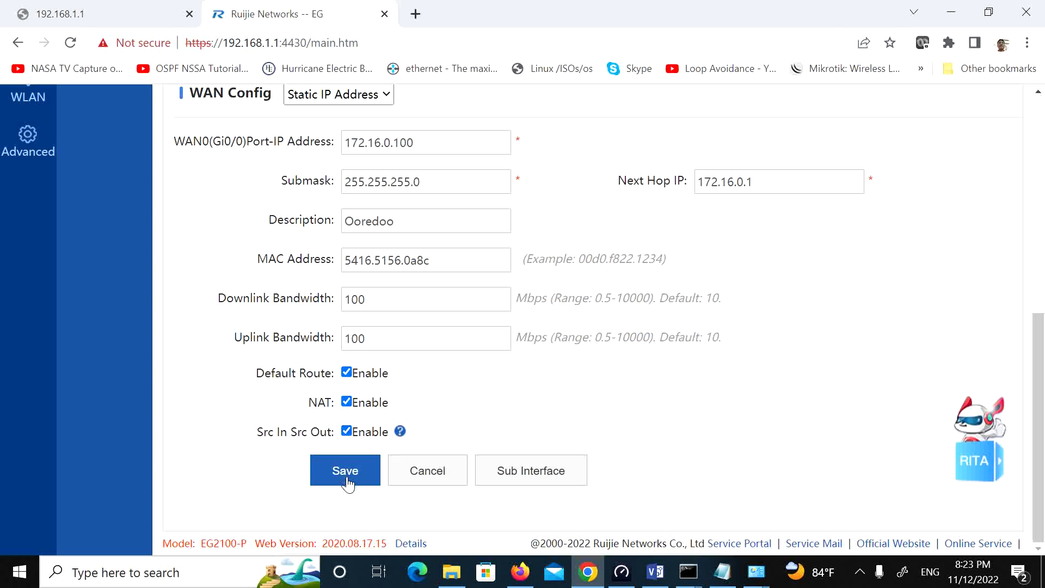
click(347, 480)
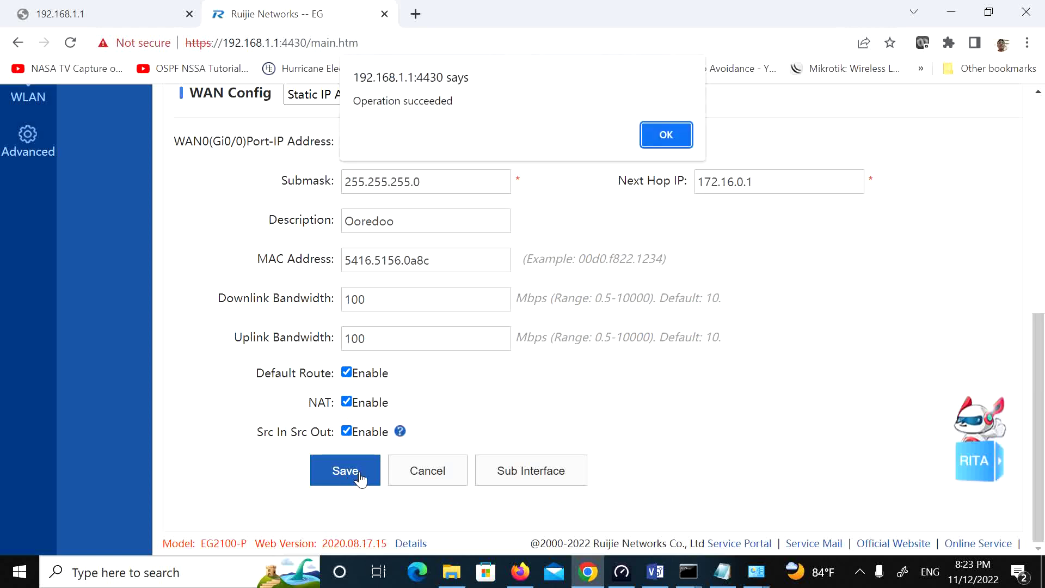
click(673, 143)
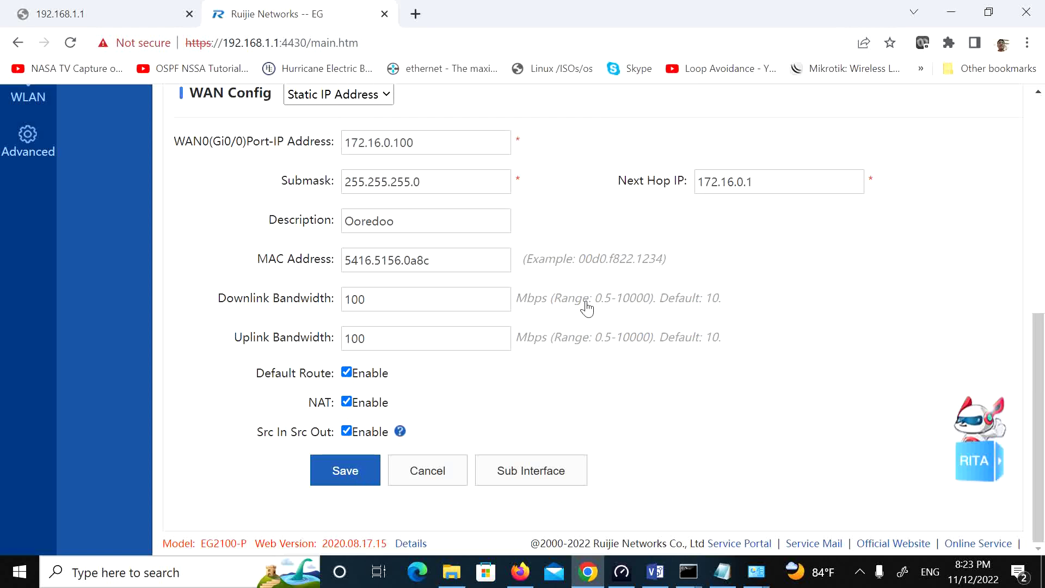
scroll(588, 309, up, 5)
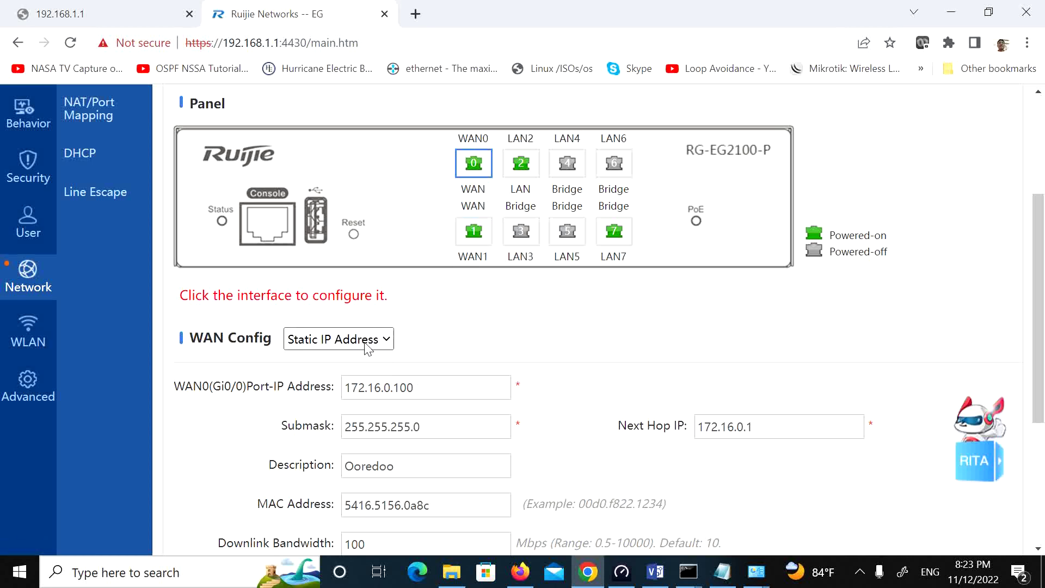
click(474, 231)
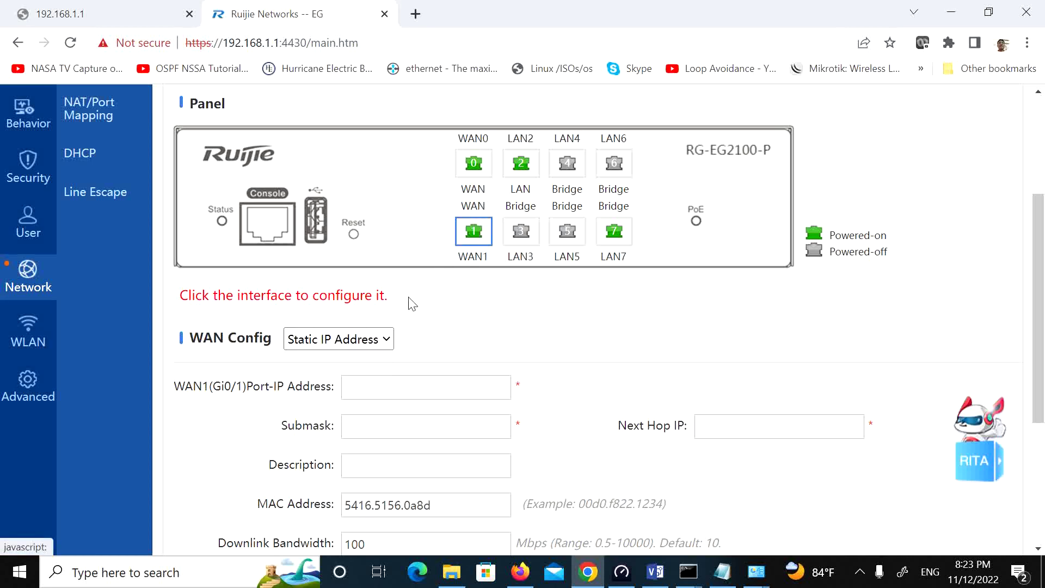
Step: Set WAN1's IP to 172.16.1.1, mask 255.255.255.0, next hop 172.16.1.1
click(377, 385)
text(1)
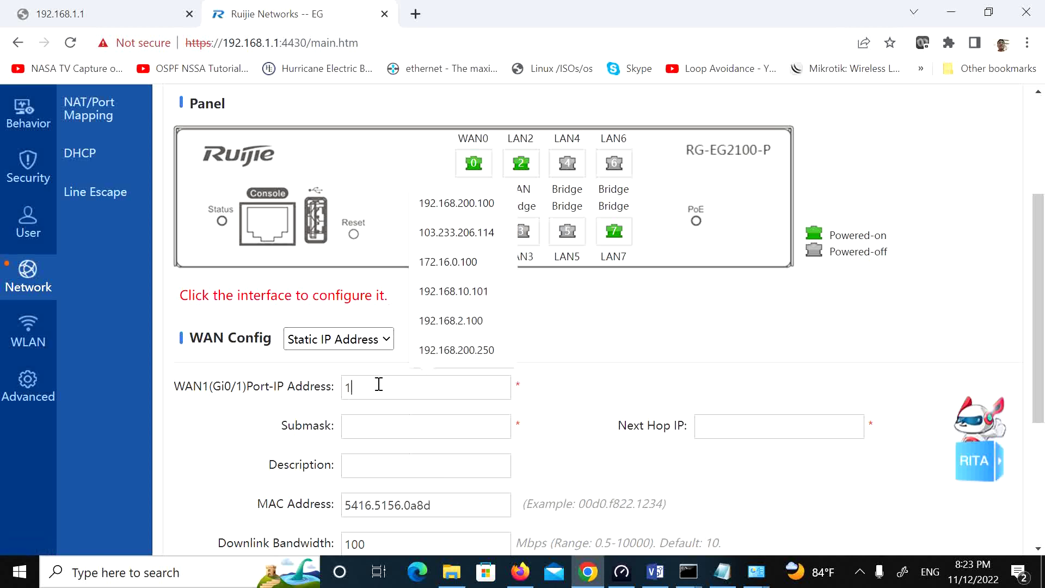
text(72)
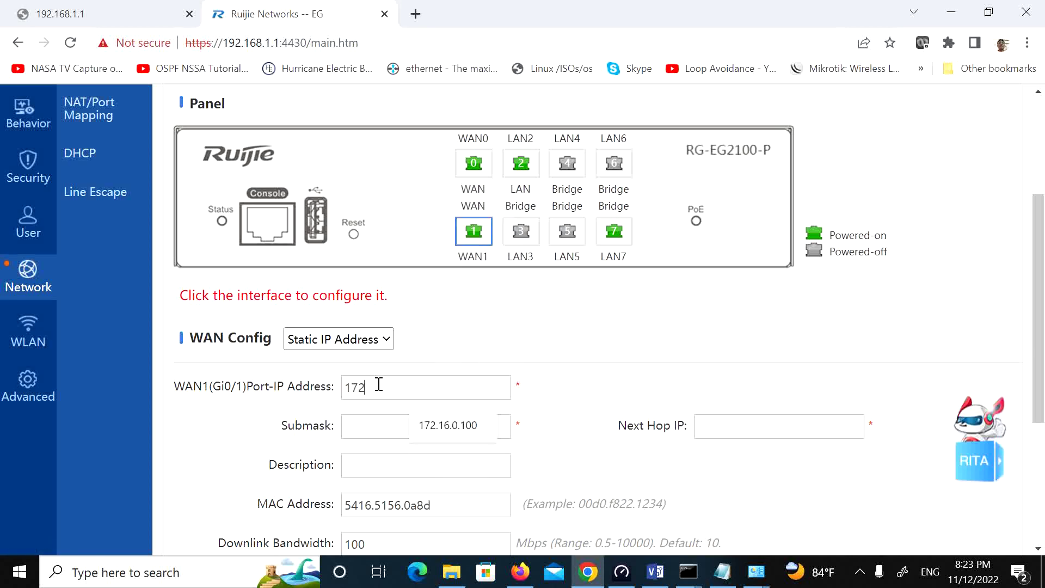
text(.16.1.1)
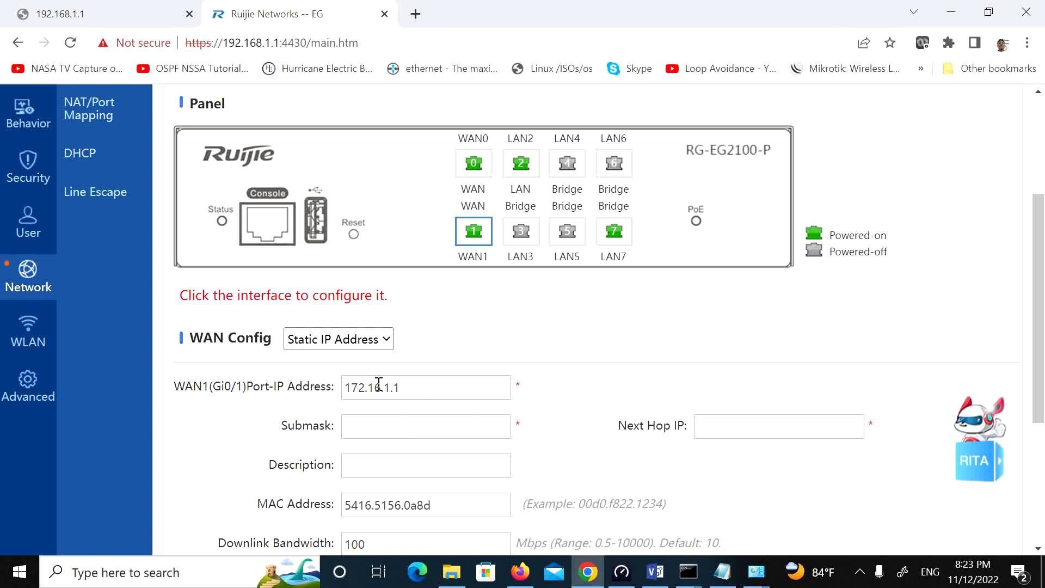
click(378, 426)
text(255.255.255.0)
drag(375, 427, 381, 426)
click(723, 438)
text(172.16.1.1)
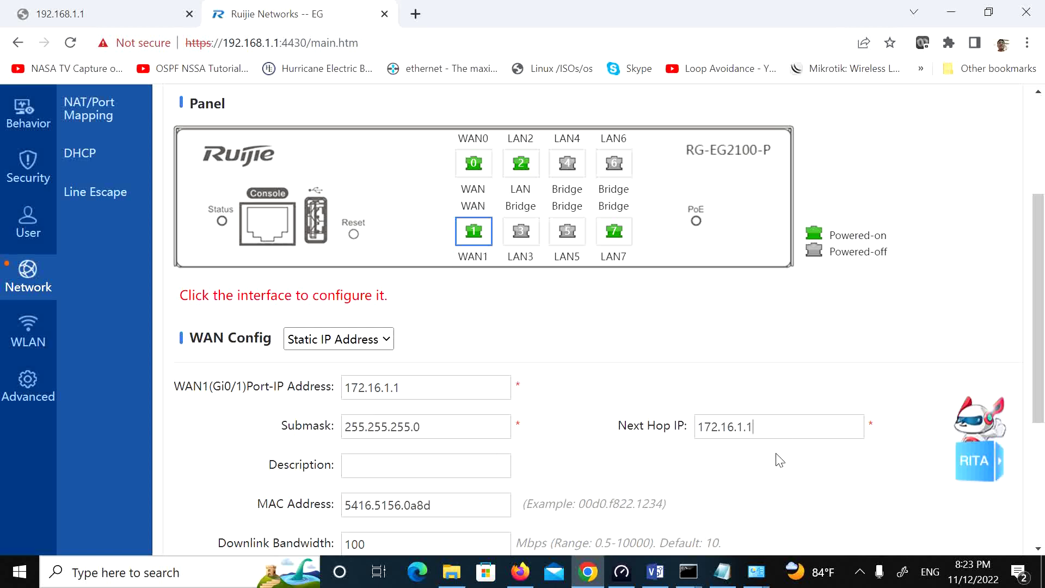
Step: Describe WAN1 as MPT, enable Default Route, NAT and Src In Src Out, and save
scroll(762, 452, down, 3)
click(364, 296)
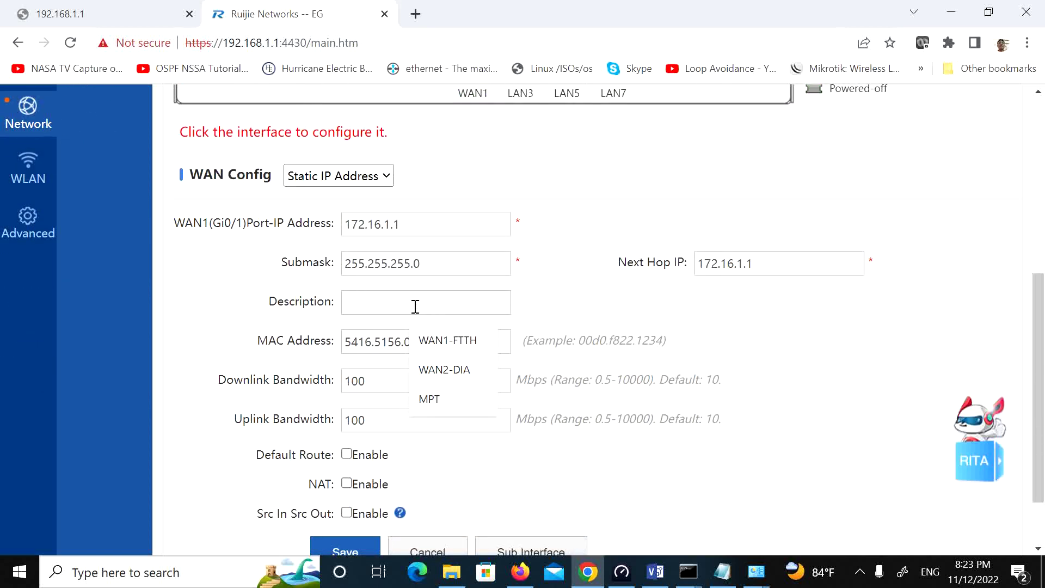
text(MPT)
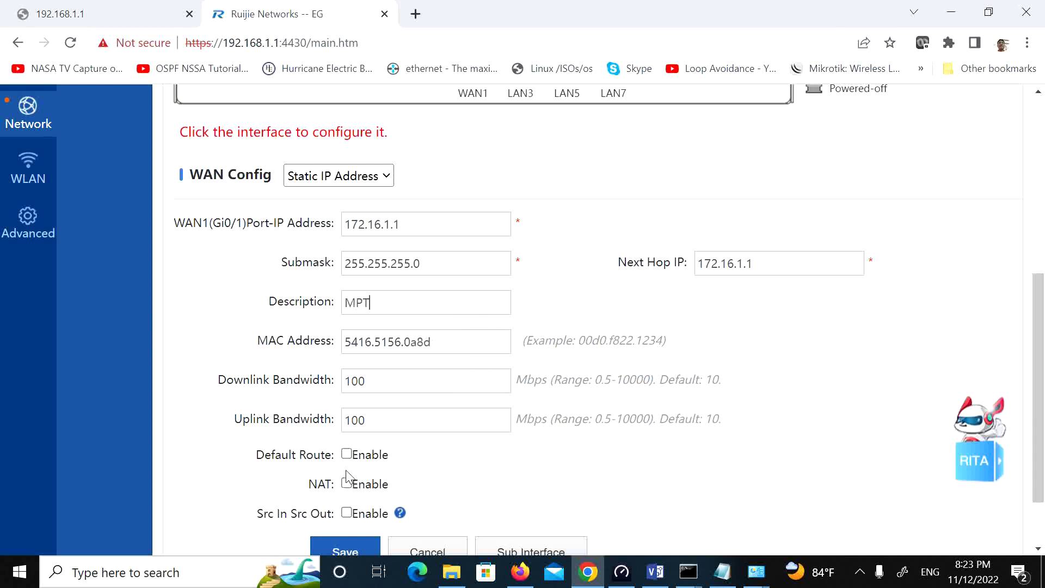
click(346, 454)
click(347, 483)
click(346, 512)
scroll(485, 490, down, 1)
scroll(486, 494, down, 1)
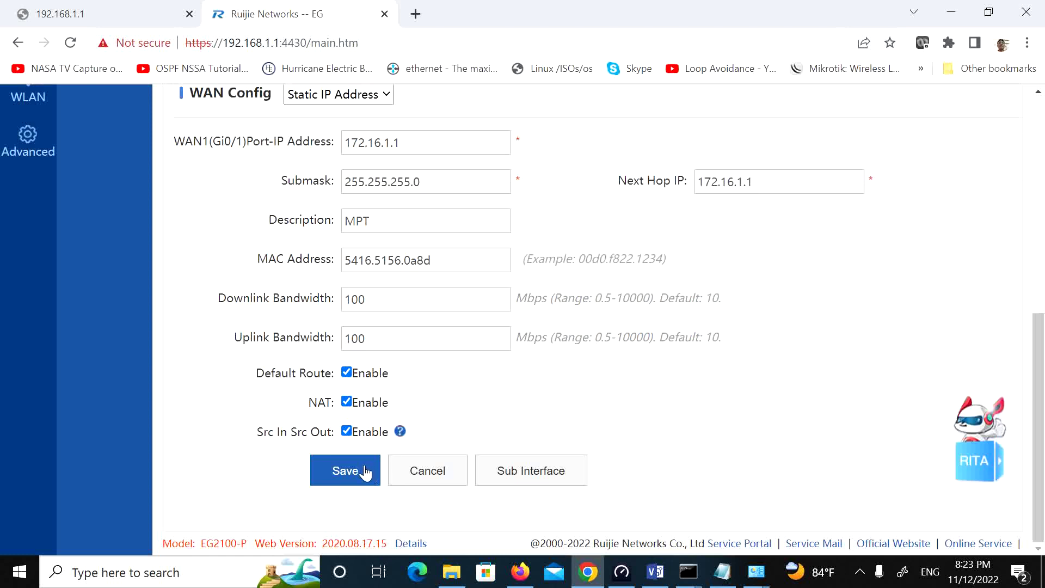
click(367, 473)
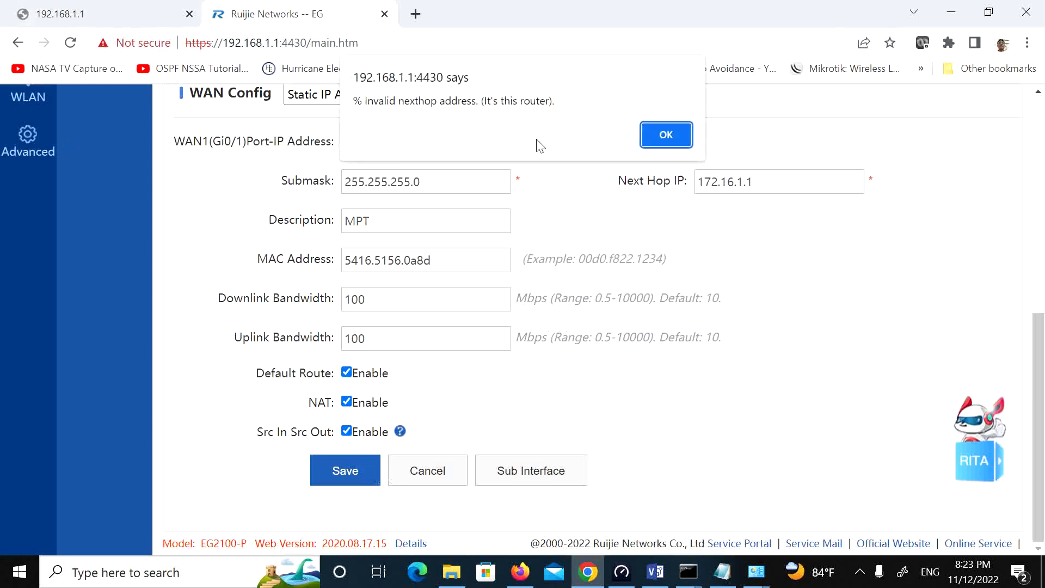
Step: Re-enable WAN1's default route and retry saving; next hop 172.16.1.1 is rejected again
click(655, 136)
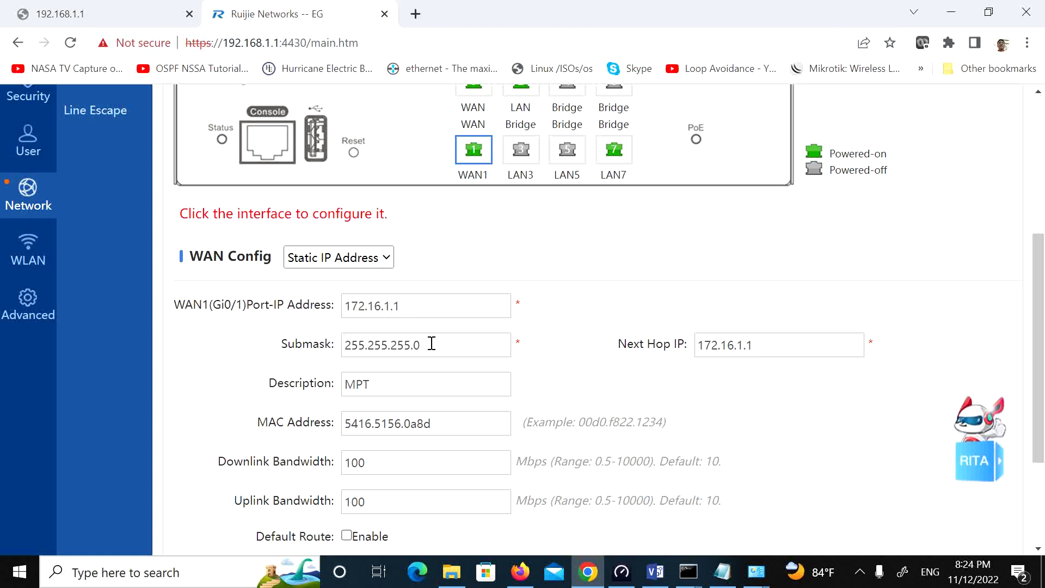
scroll(432, 344, down, 3)
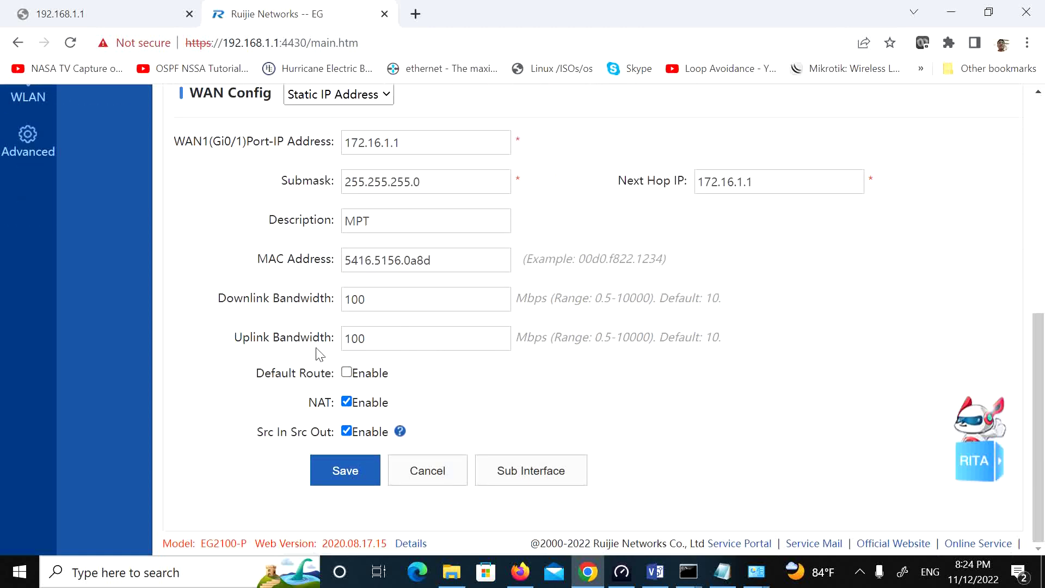
double_click(379, 299)
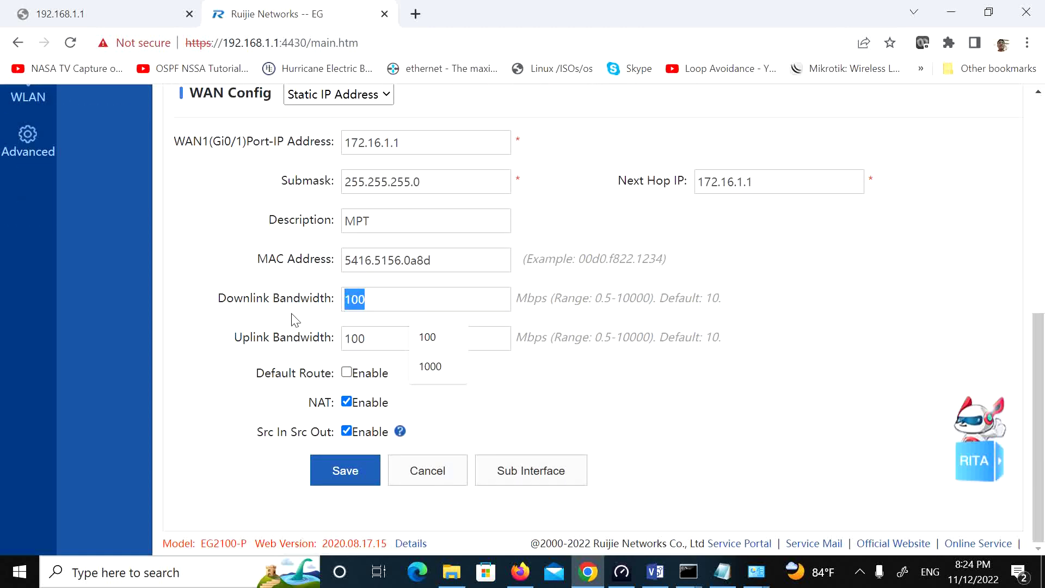
click(369, 336)
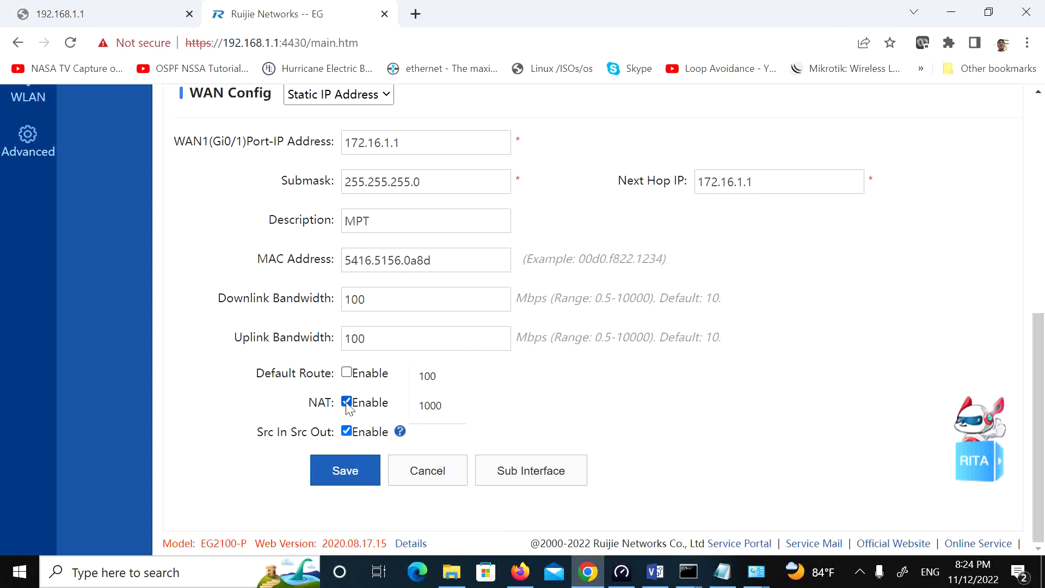
click(346, 373)
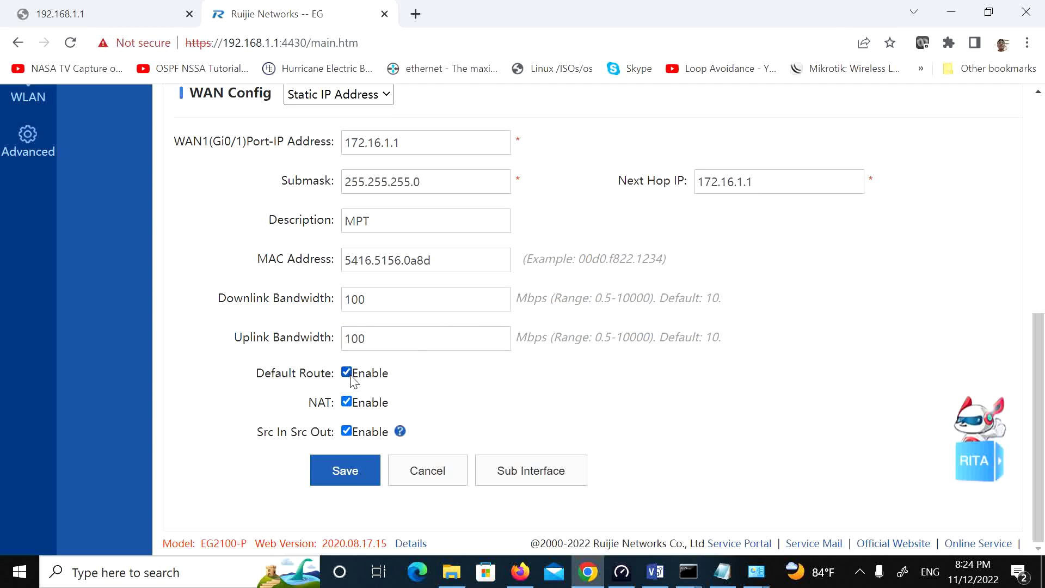
click(340, 482)
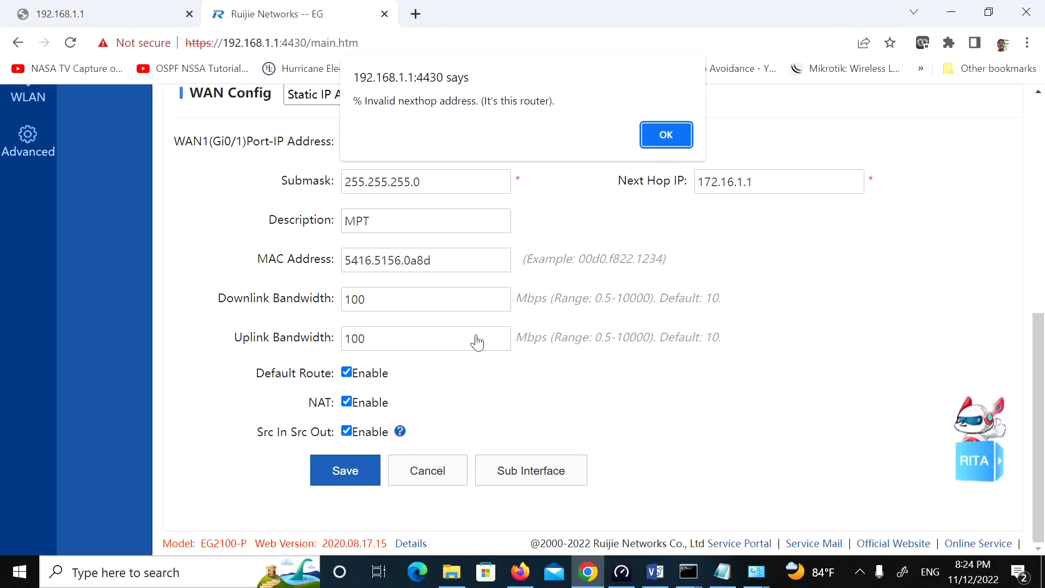
click(664, 138)
scroll(684, 315, up, 3)
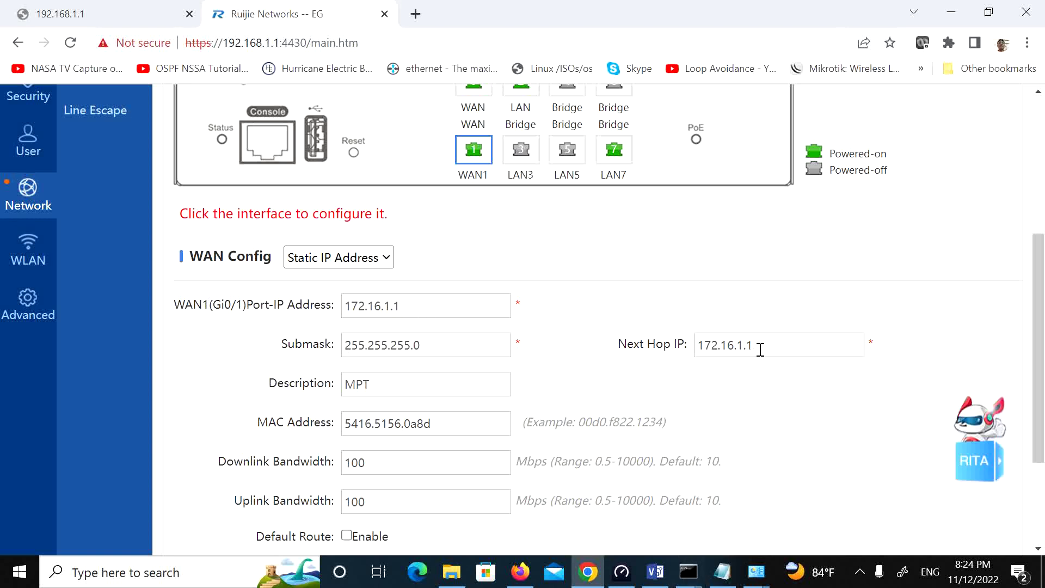
scroll(760, 350, down, 3)
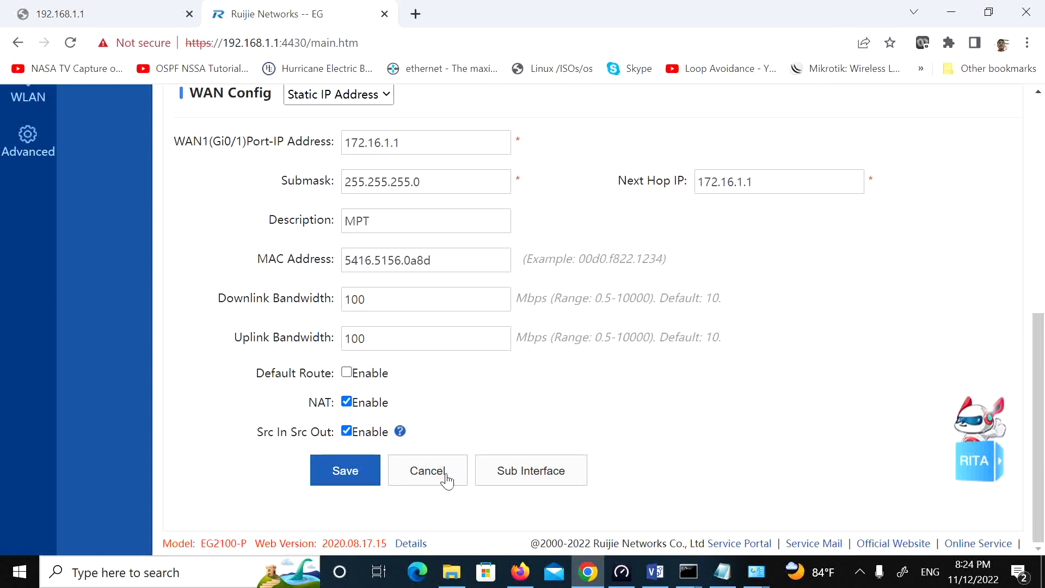
Step: Cancel the unsaved WAN1 changes and confirm the interface reset
click(430, 483)
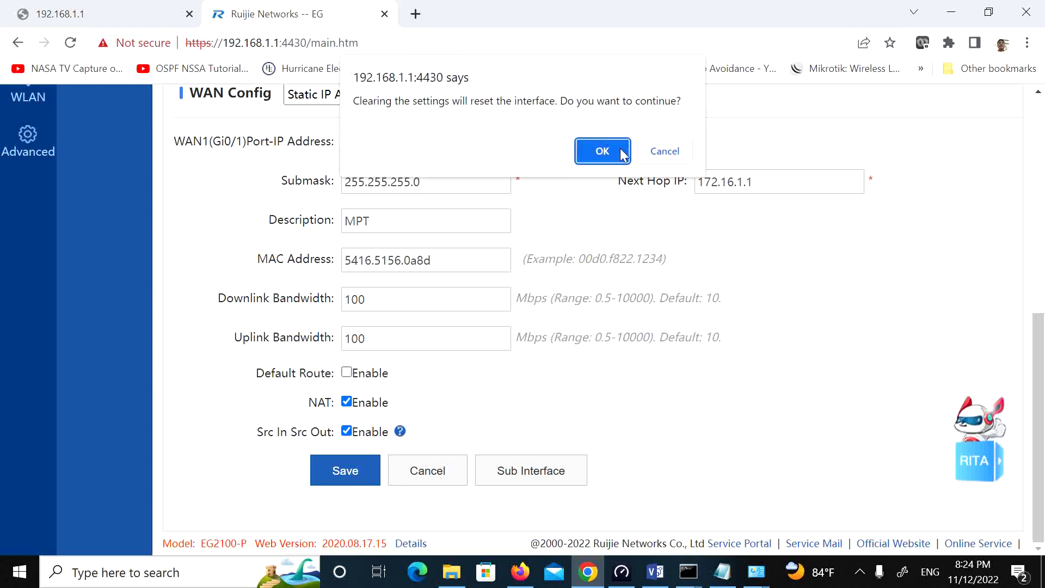
click(602, 158)
scroll(434, 320, up, 6)
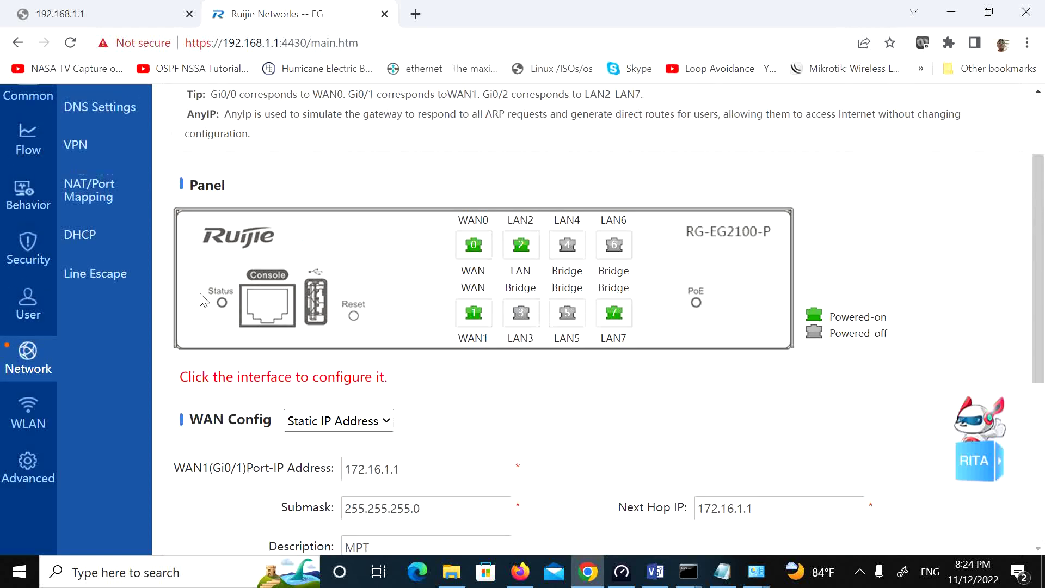
click(119, 185)
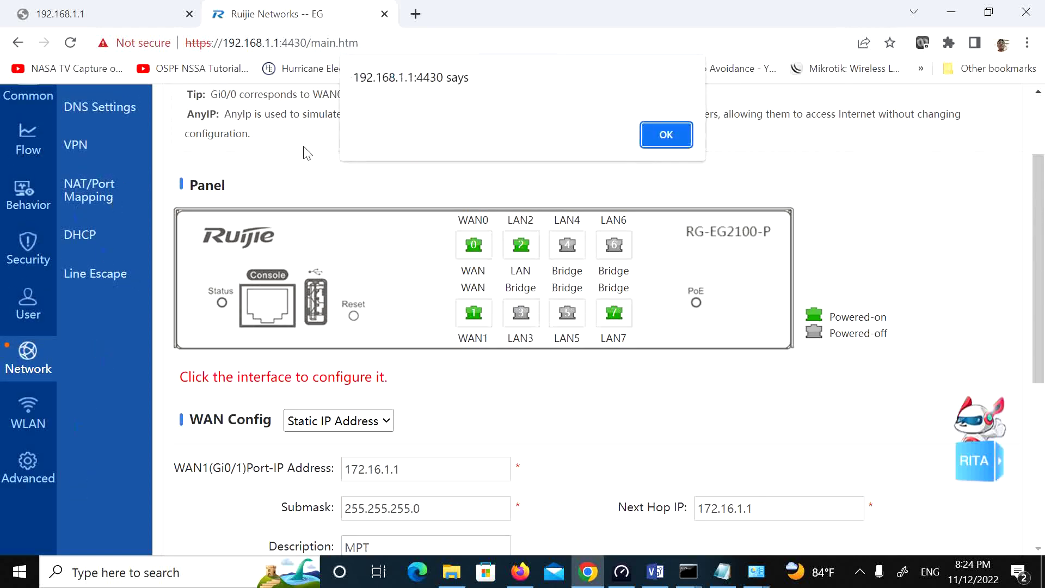
click(665, 135)
Step: Check Route/Load's IP-Based Route list showing one default route via 172.16.0.1, then return to Interface
scroll(87, 440, up, 2)
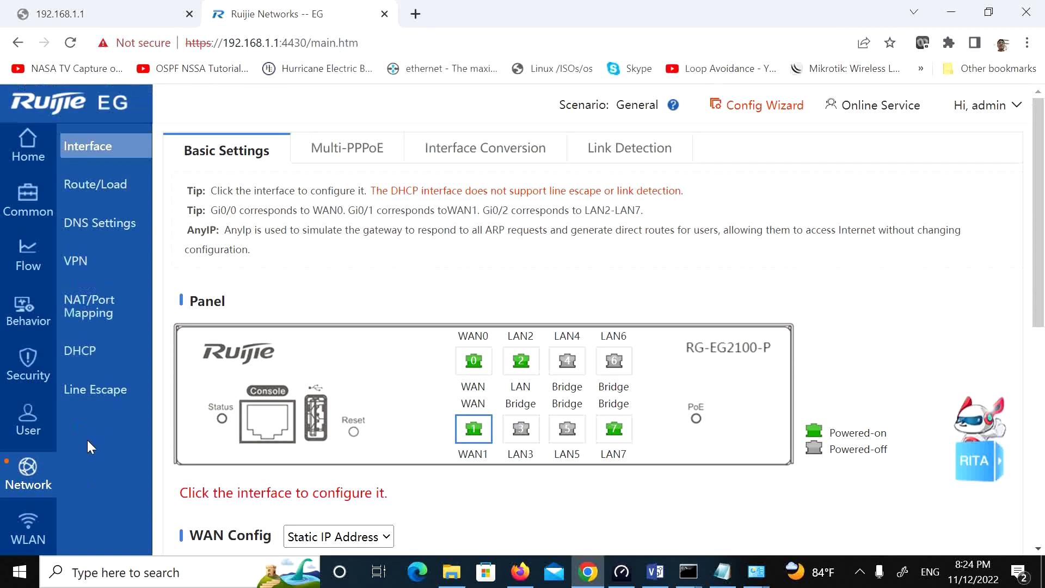
click(79, 227)
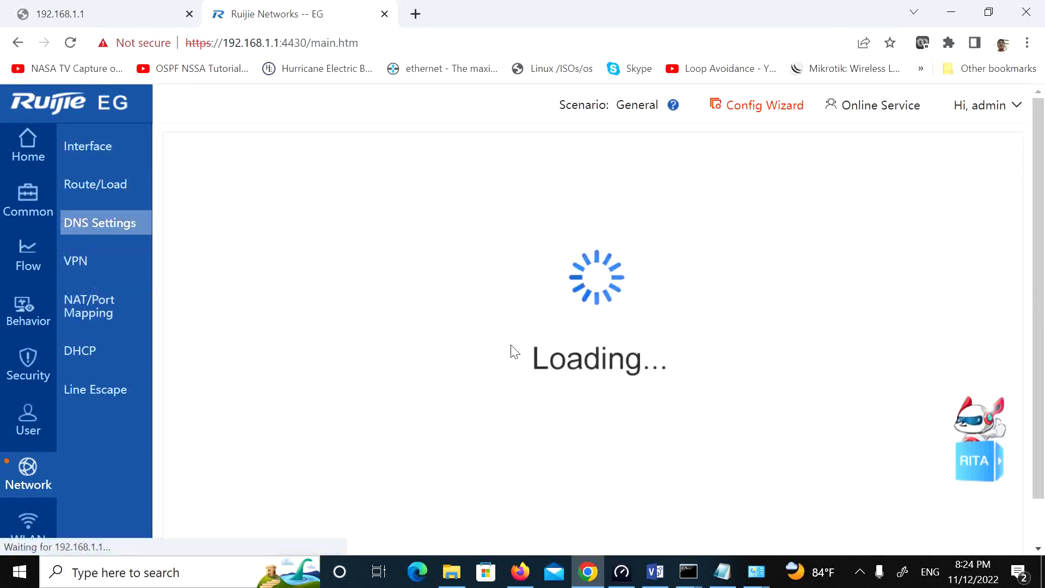
click(87, 188)
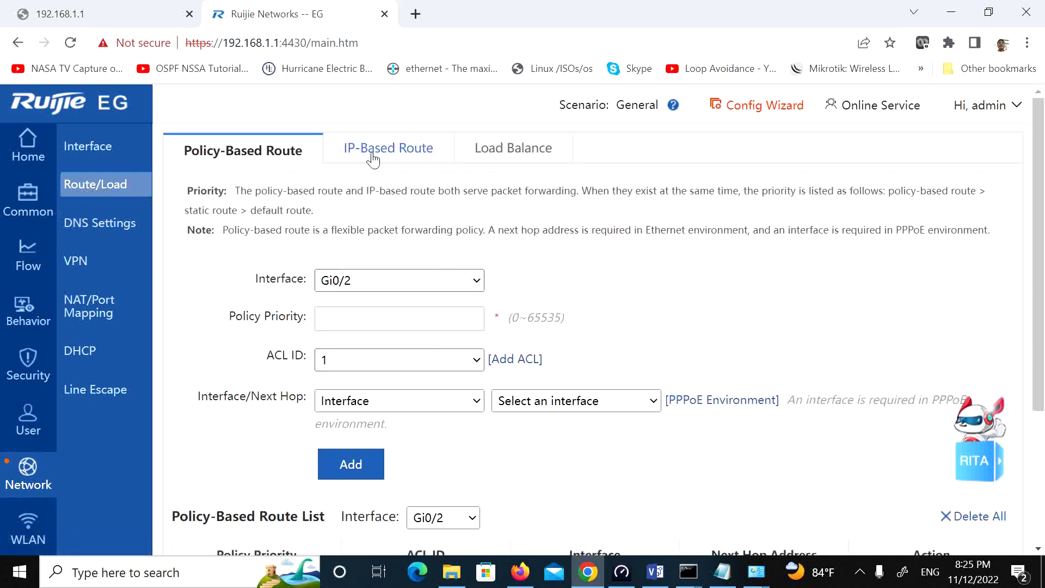
click(373, 158)
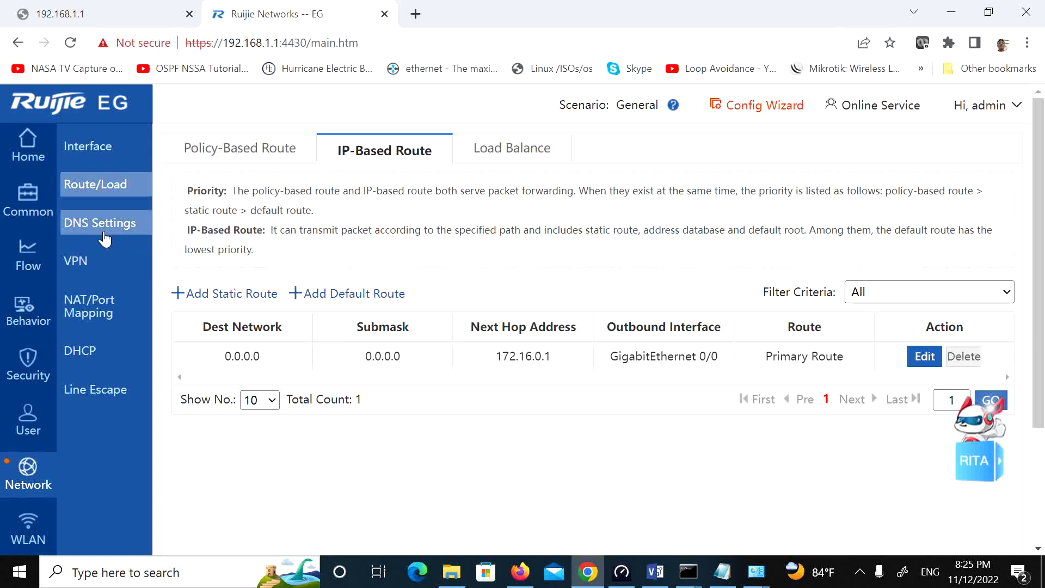
click(90, 150)
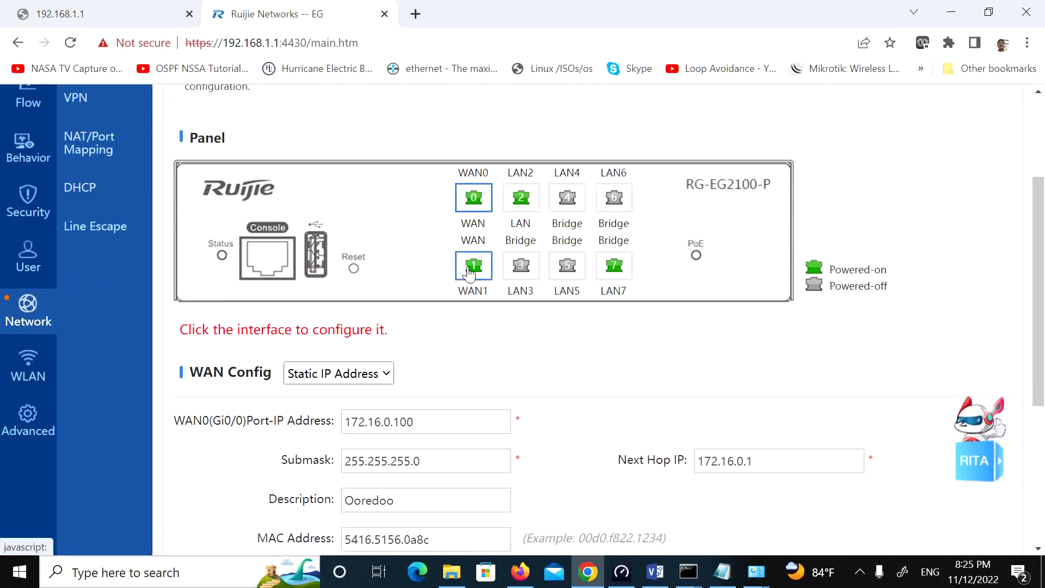
Step: Enable WAN1's default route and save; the router rejects next hop 172.16.1.1 as invalid
click(469, 272)
scroll(534, 469, down, 5)
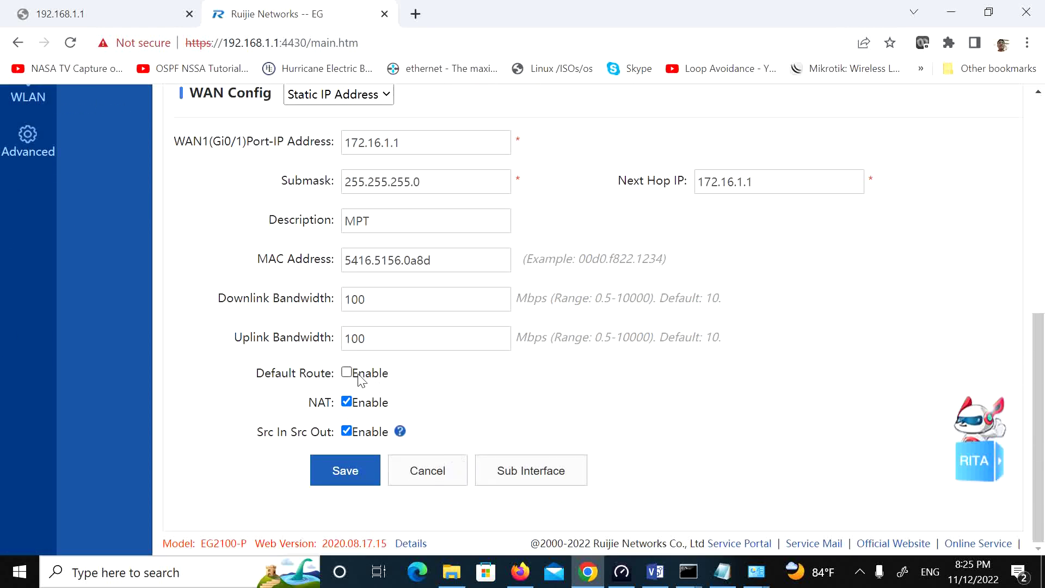
click(351, 376)
click(359, 481)
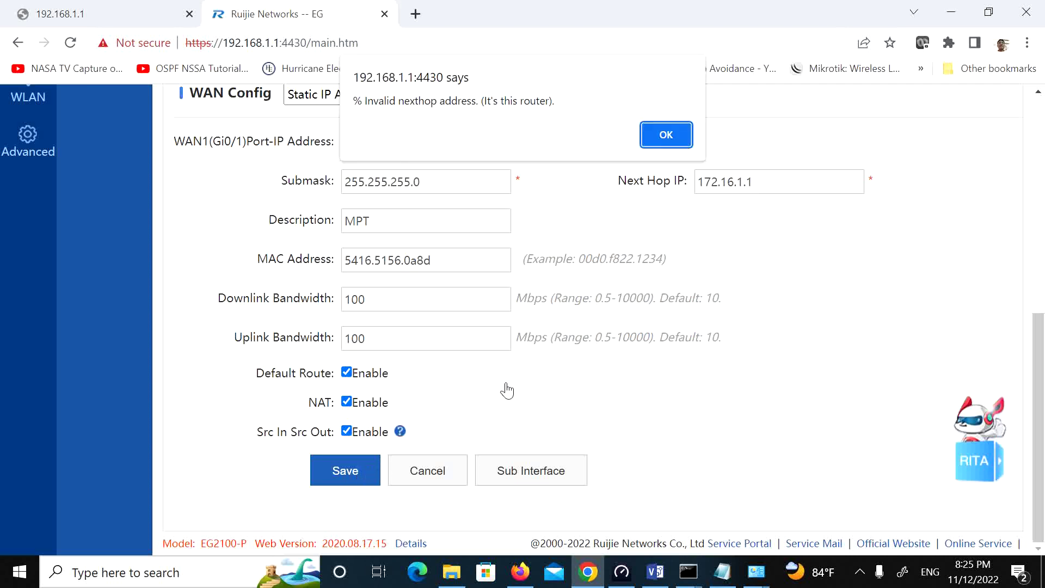
click(667, 133)
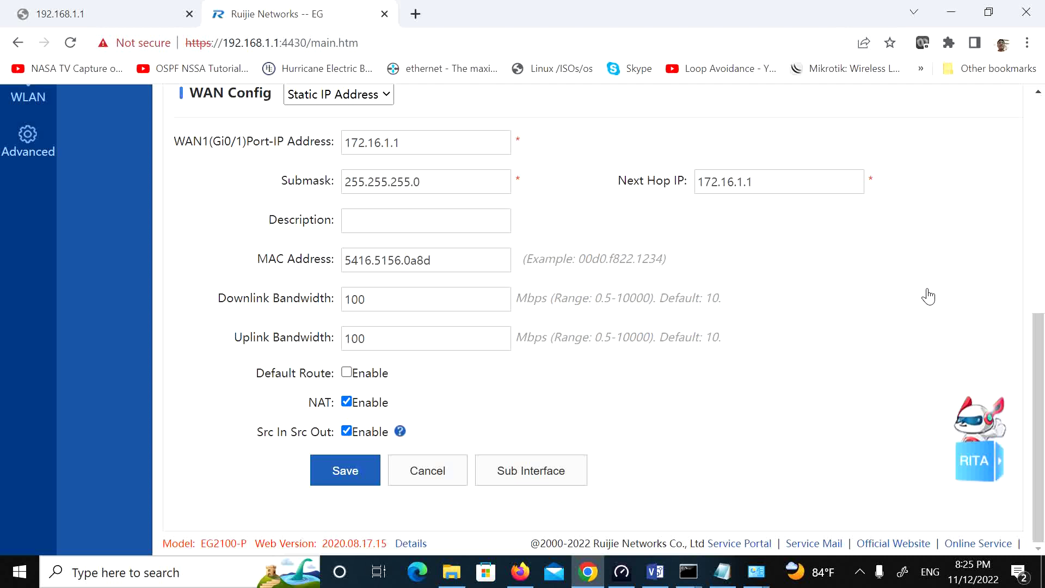
mouse_move(973, 571)
Step: Change WAN1's port IP to 172.16.1.100 and save it with the default route enabled
click(859, 572)
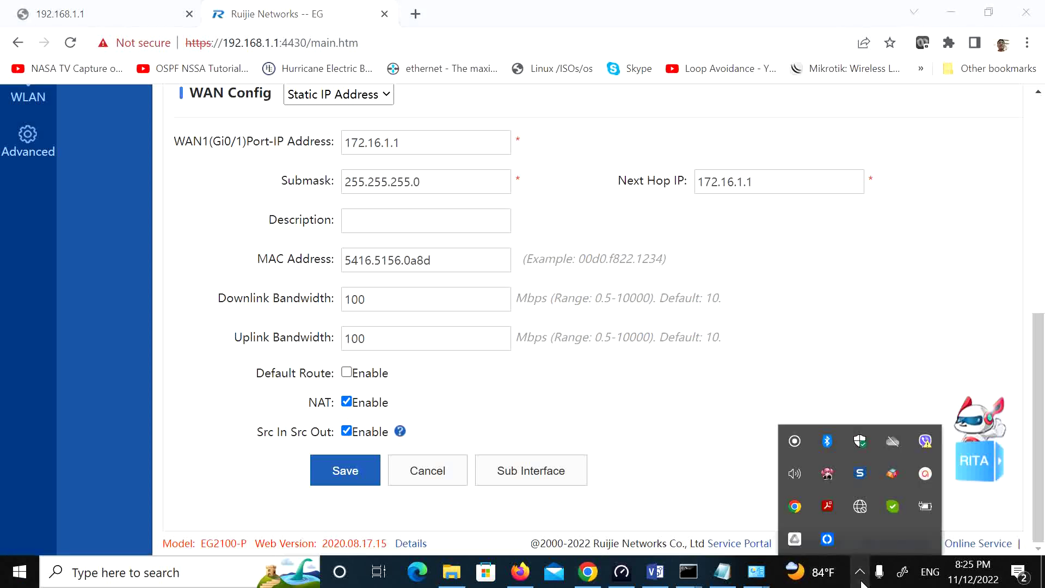
click(926, 474)
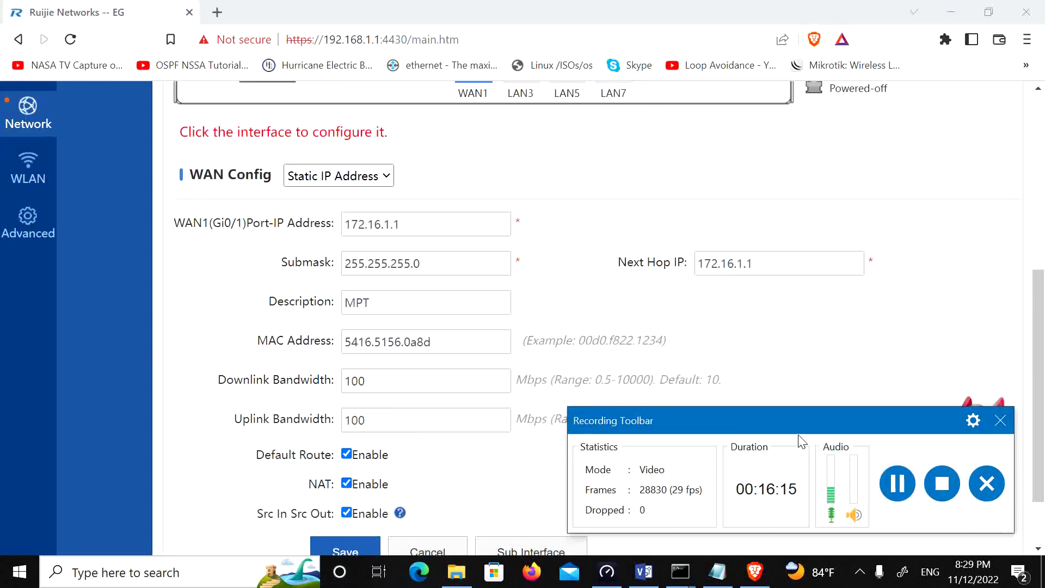
click(426, 227)
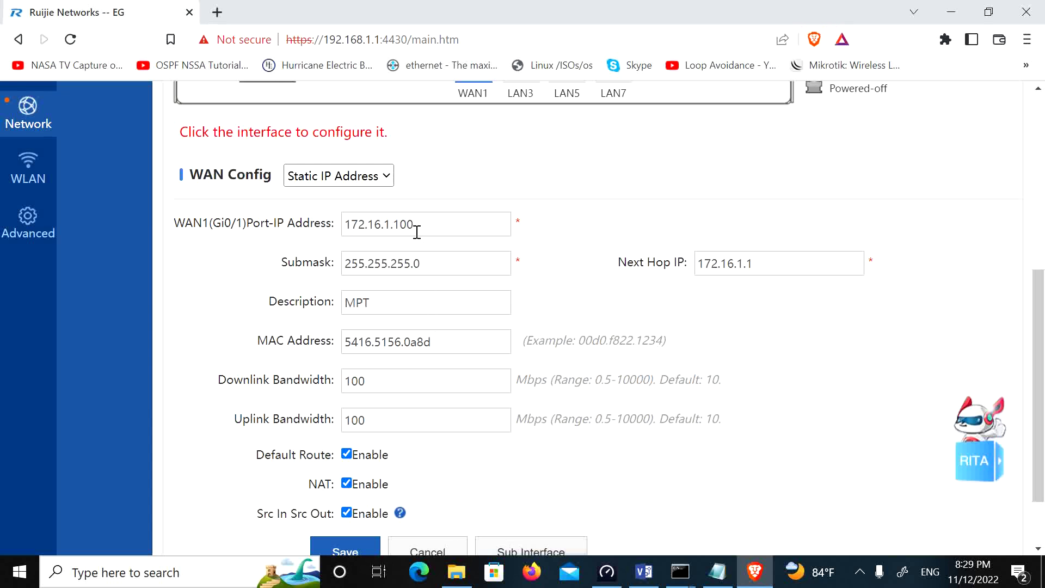
scroll(473, 384, down, 1)
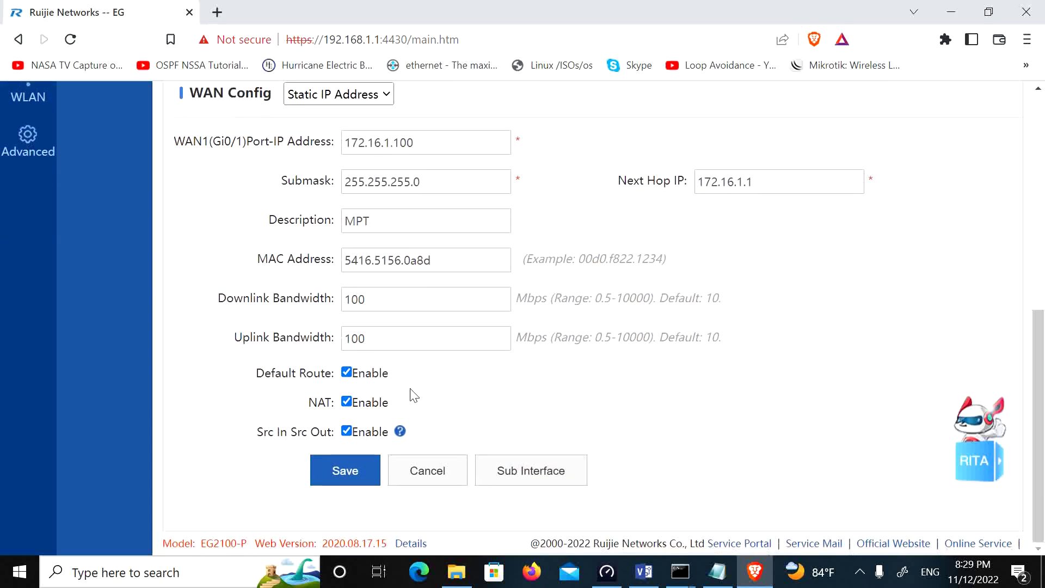
click(354, 479)
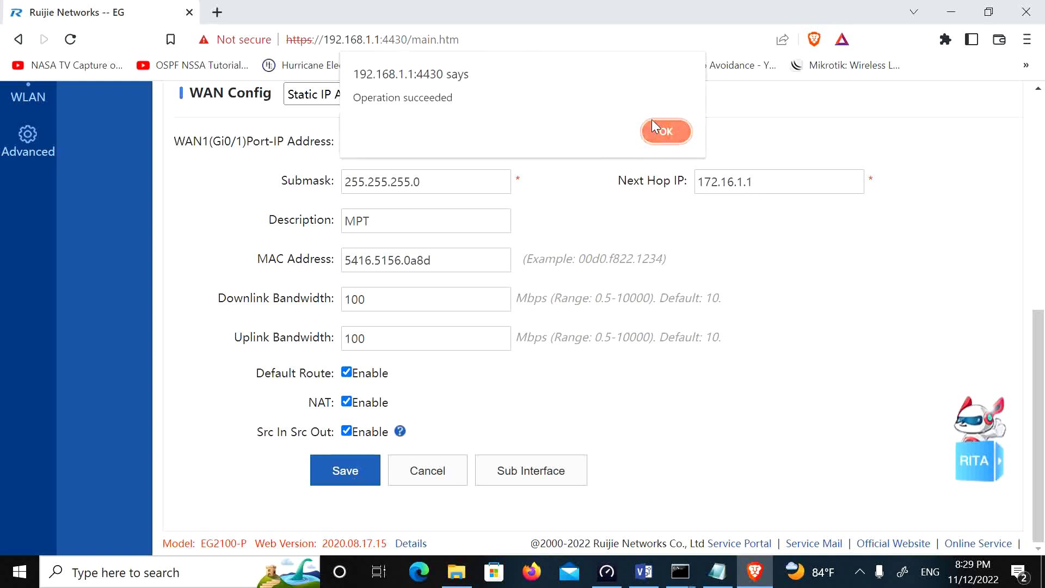
click(655, 141)
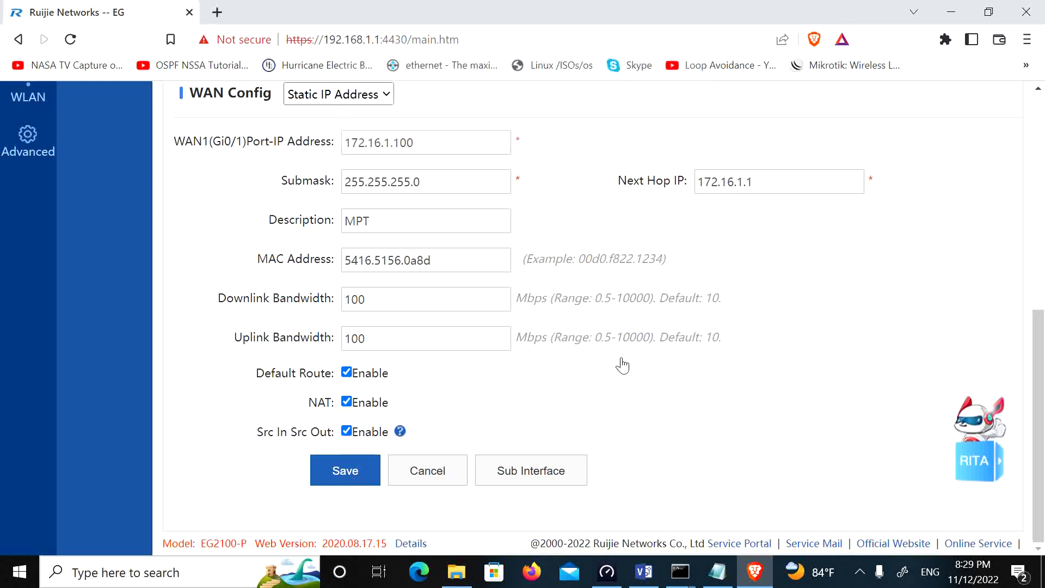
scroll(624, 363, up, 5)
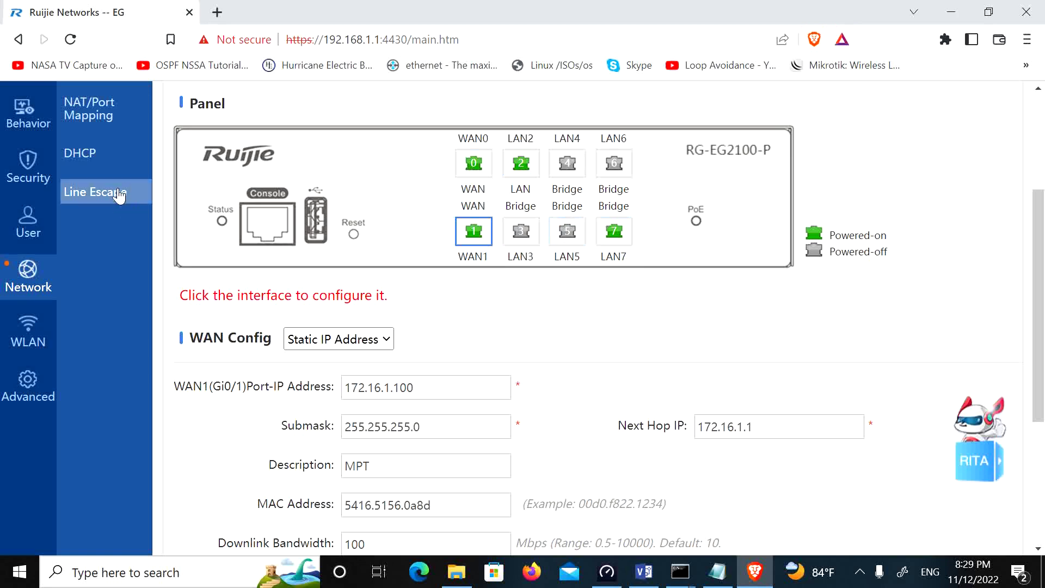
scroll(49, 154, up, 3)
scroll(480, 392, down, 7)
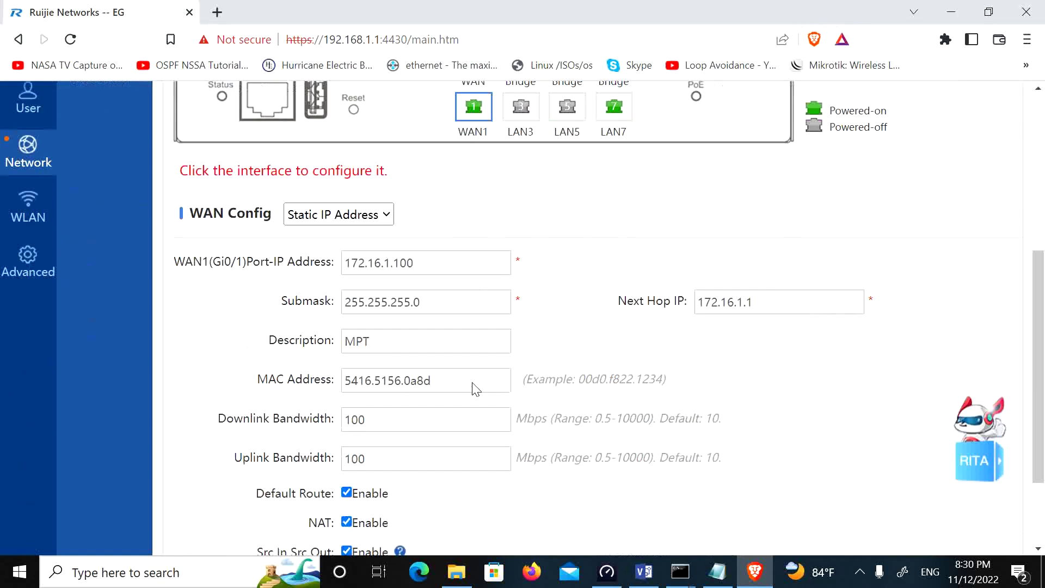
scroll(466, 372, up, 7)
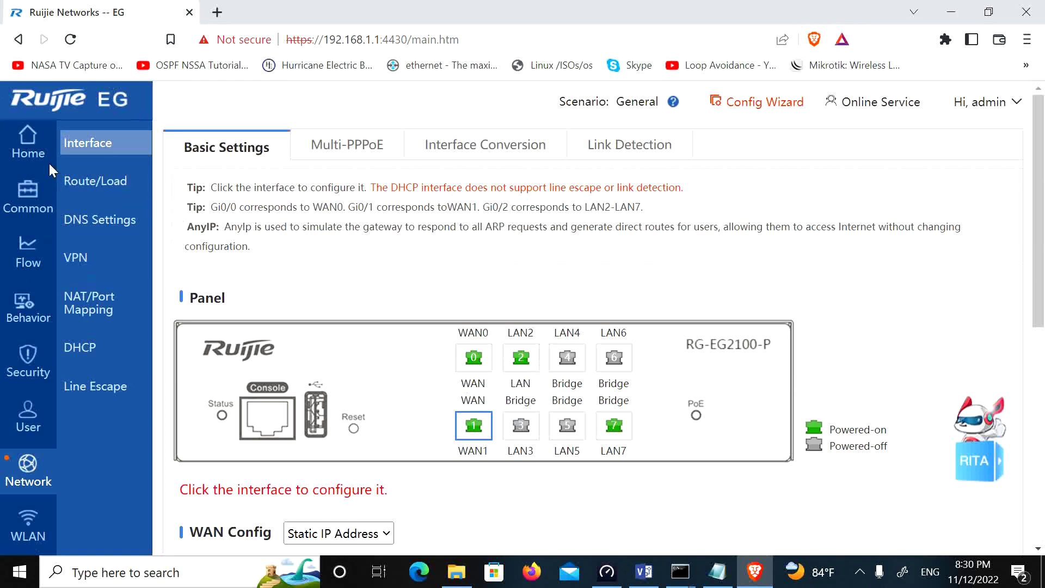
Step: Open the Home dashboard and inspect its interface icons
click(27, 147)
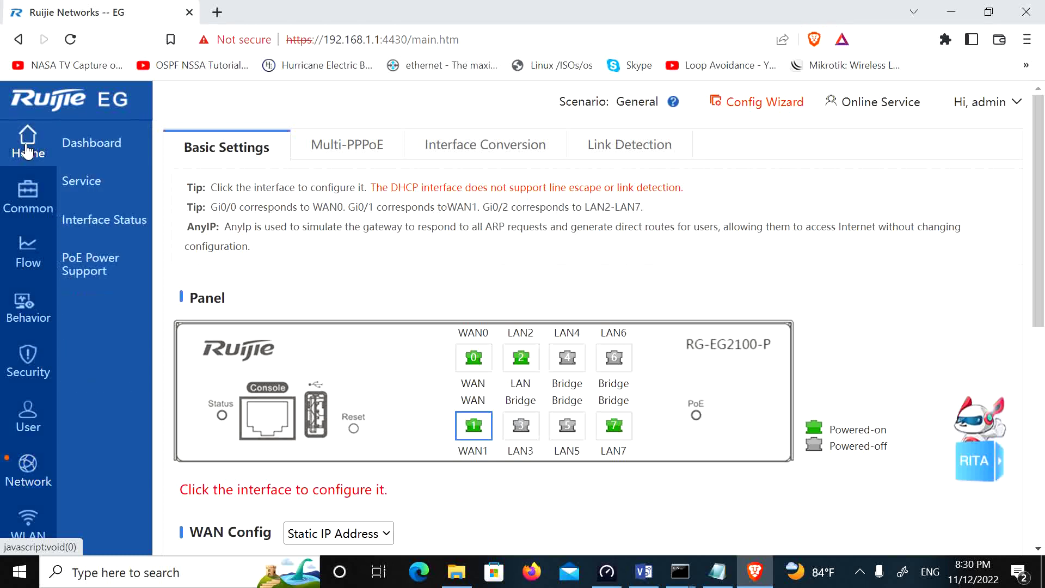
click(124, 145)
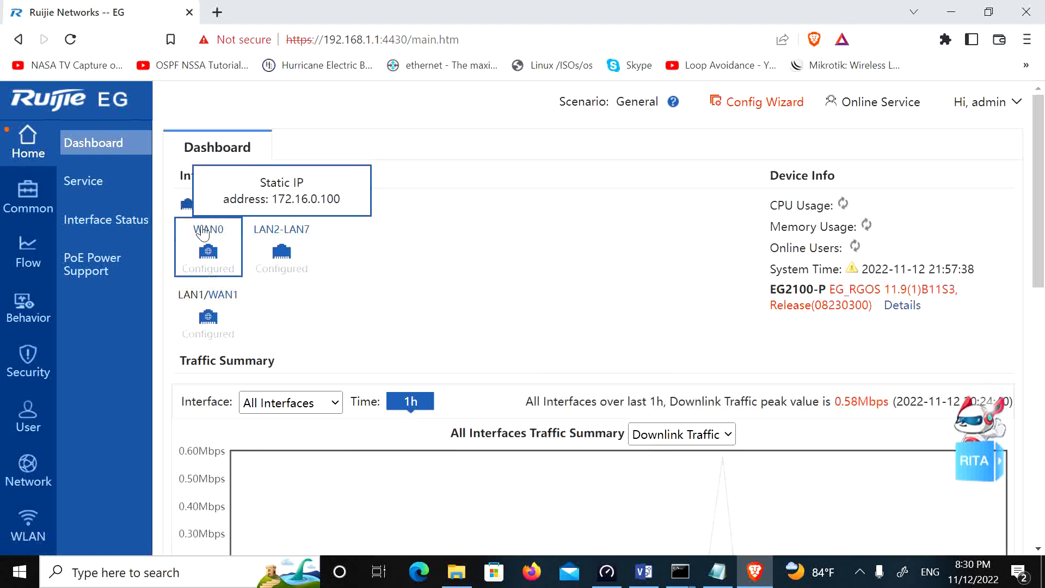
mouse_move(238, 272)
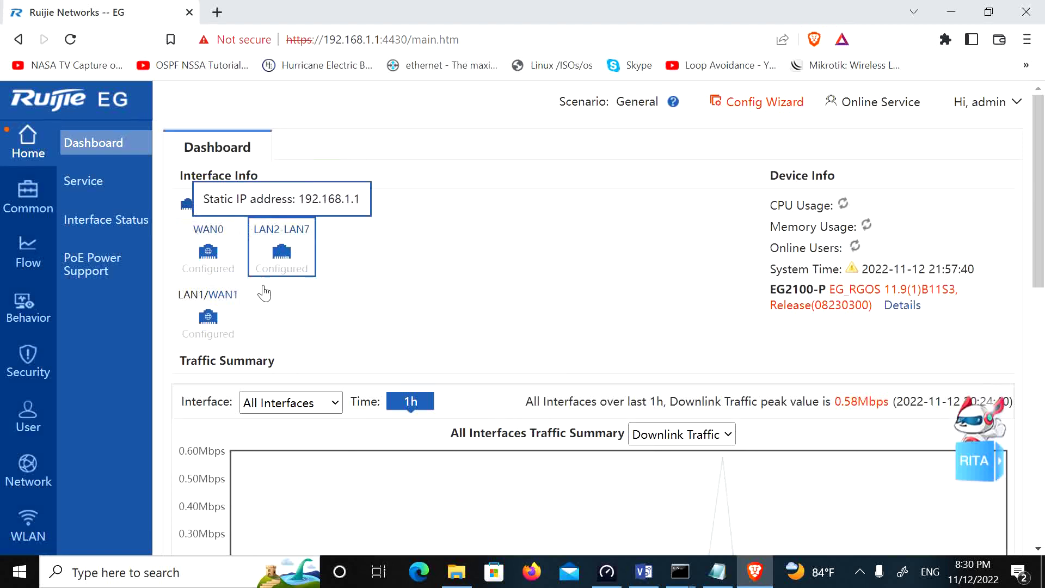
mouse_move(196, 252)
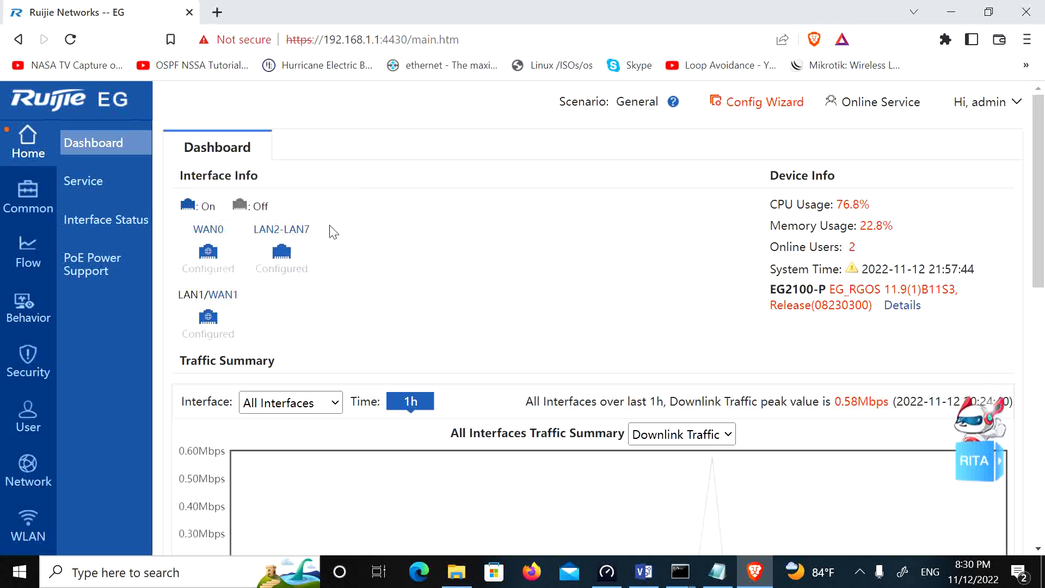
mouse_move(299, 254)
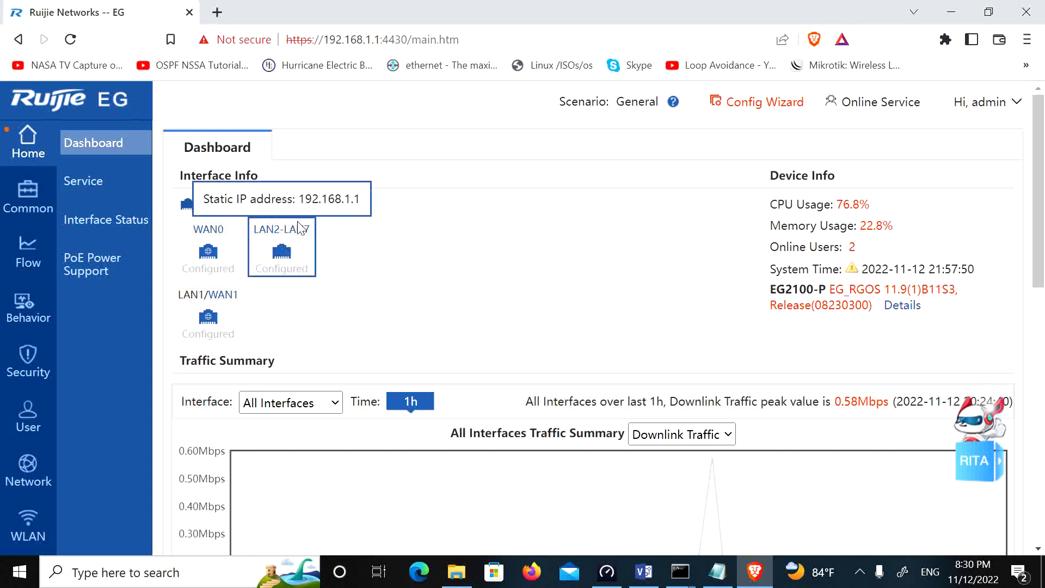
mouse_move(211, 320)
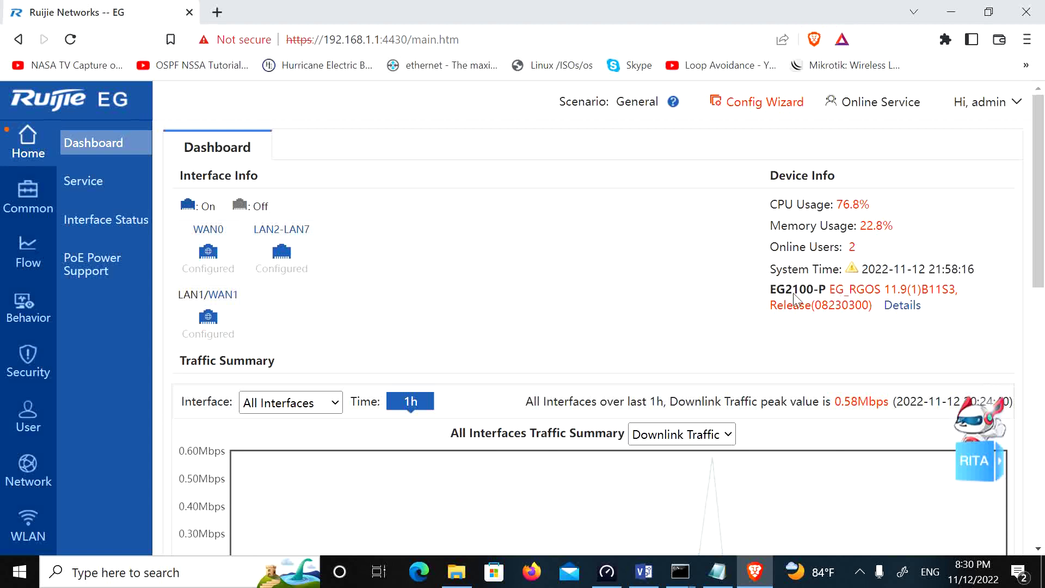
Step: Switch the traffic chart from Gi0/0_Ooredoo to Gi0/1_MPT, keeping downlink traffic
scroll(543, 362, down, 3)
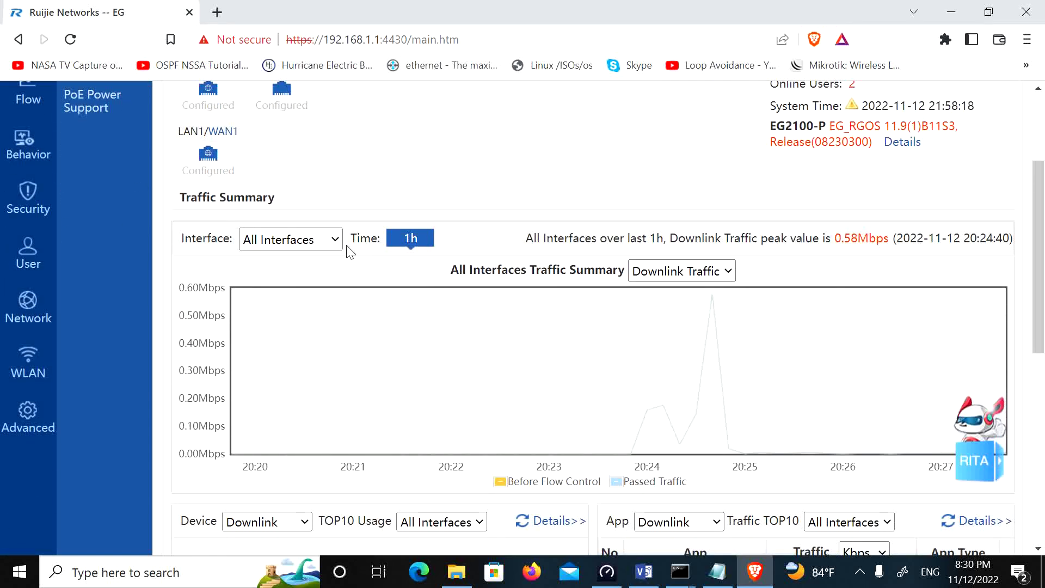
click(339, 241)
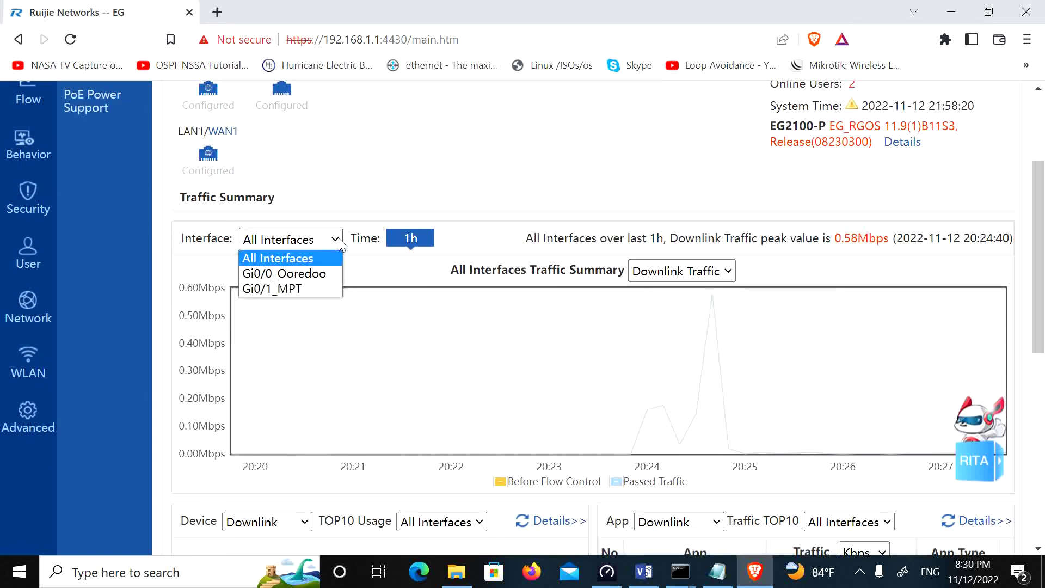
click(315, 256)
click(335, 240)
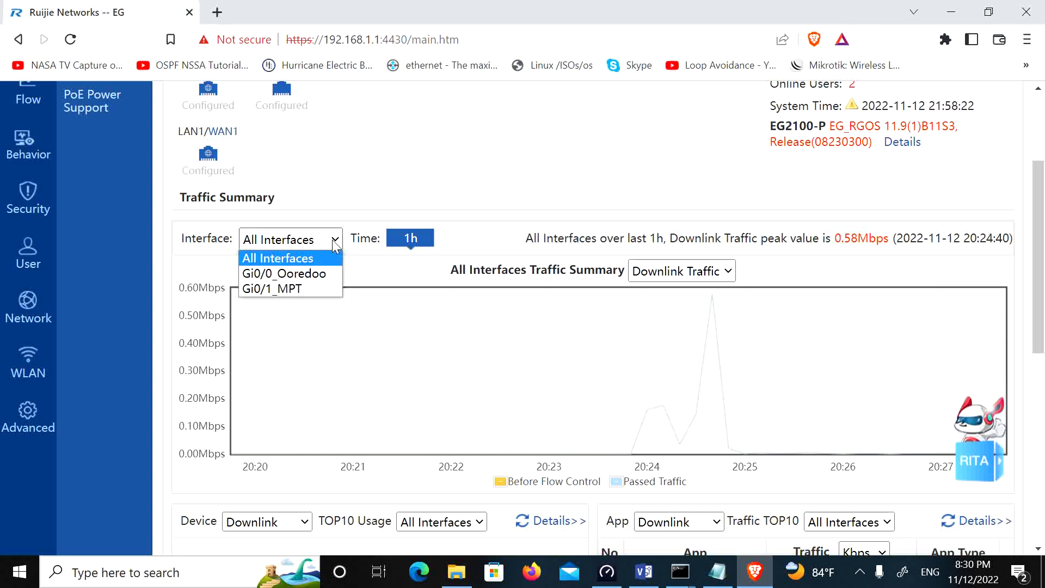
click(299, 273)
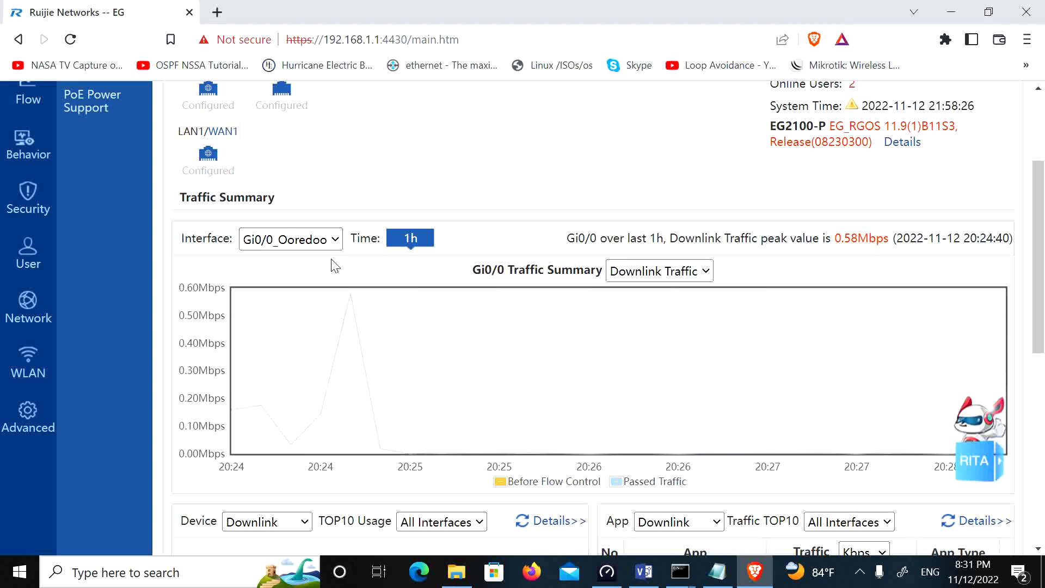
click(334, 244)
click(299, 288)
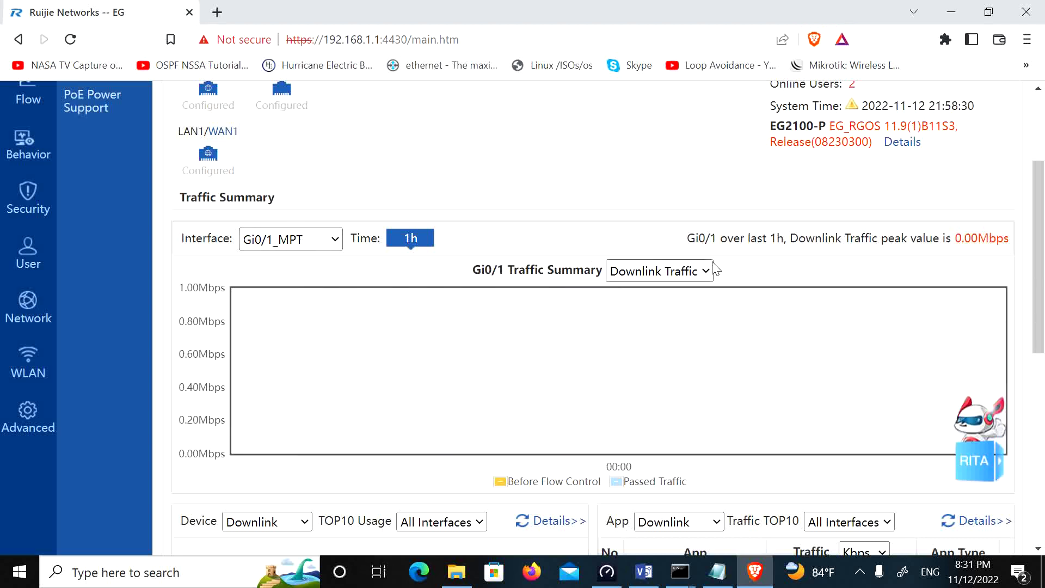
click(693, 272)
click(693, 272)
Step: Scroll through the dashboard's TOP10 panels
scroll(746, 344, down, 3)
scroll(751, 344, down, 2)
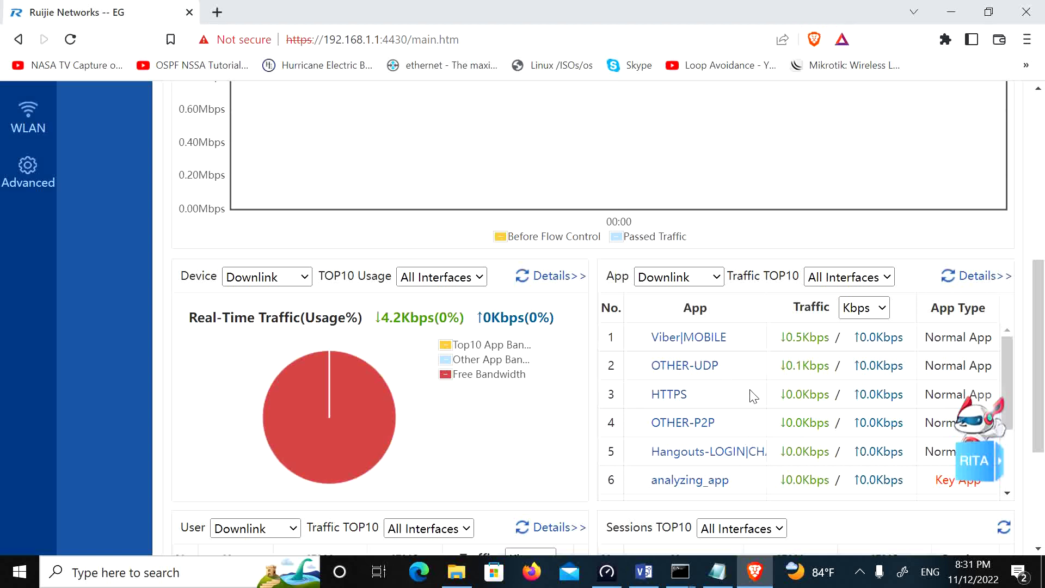
scroll(750, 394, down, 2)
scroll(756, 401, up, 2)
drag(1037, 368, 1042, 493)
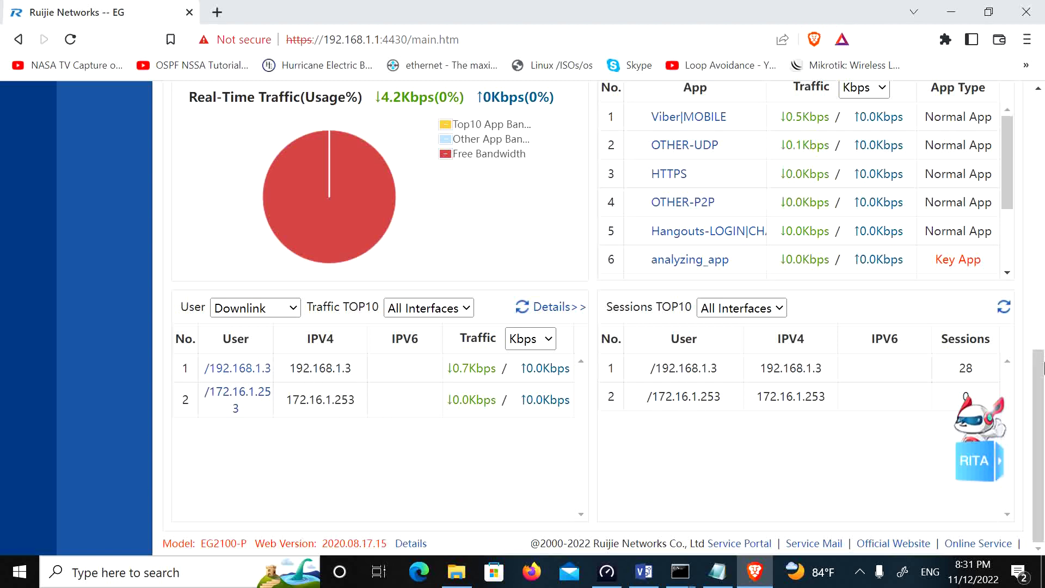
drag(1034, 449, 1040, 153)
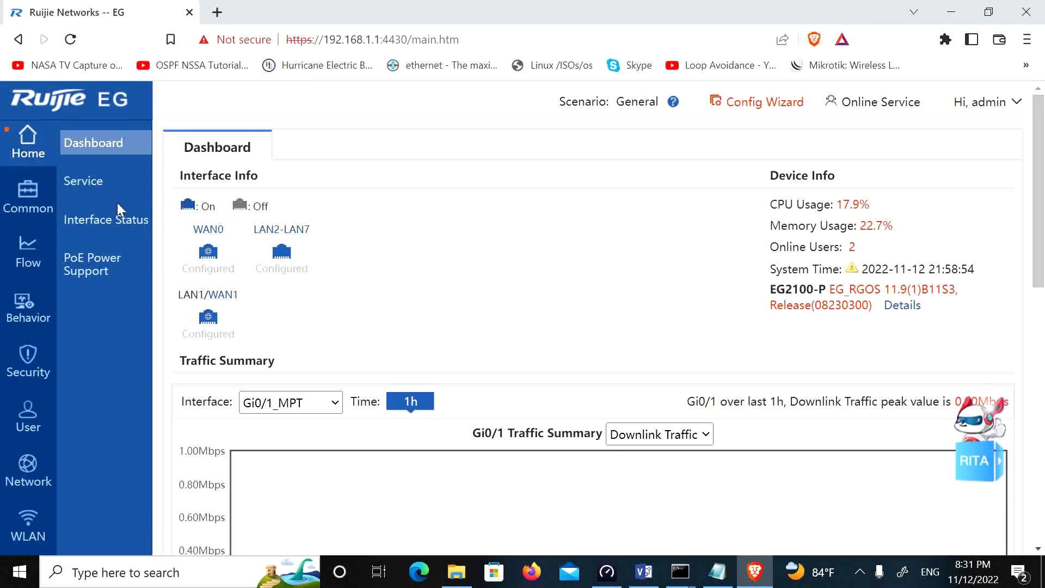
Step: Review optional services and Interface Status (Gi0/0–Gi0/2 connected), then go to PoE Power Support
click(90, 183)
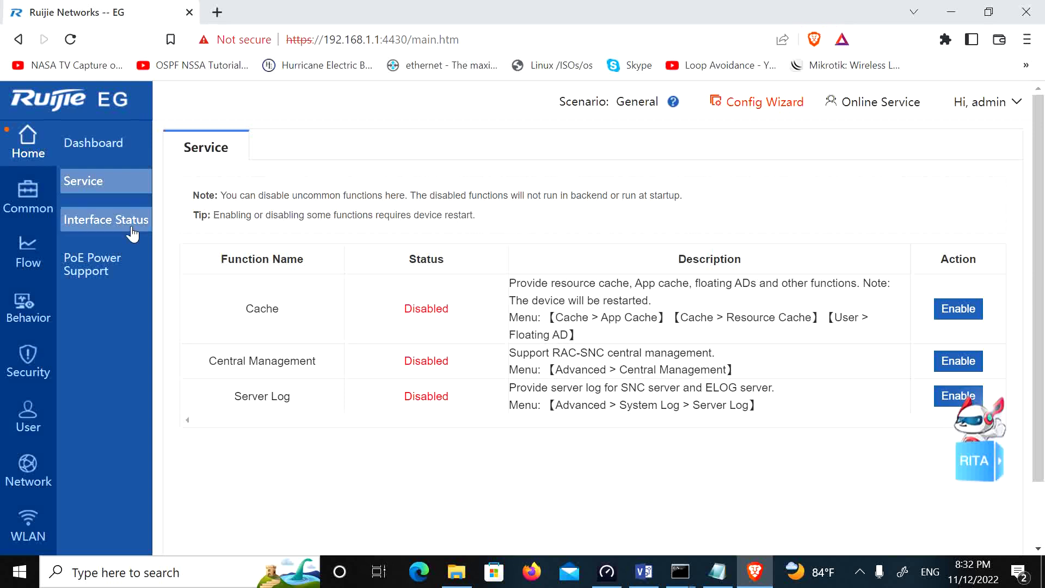
click(91, 237)
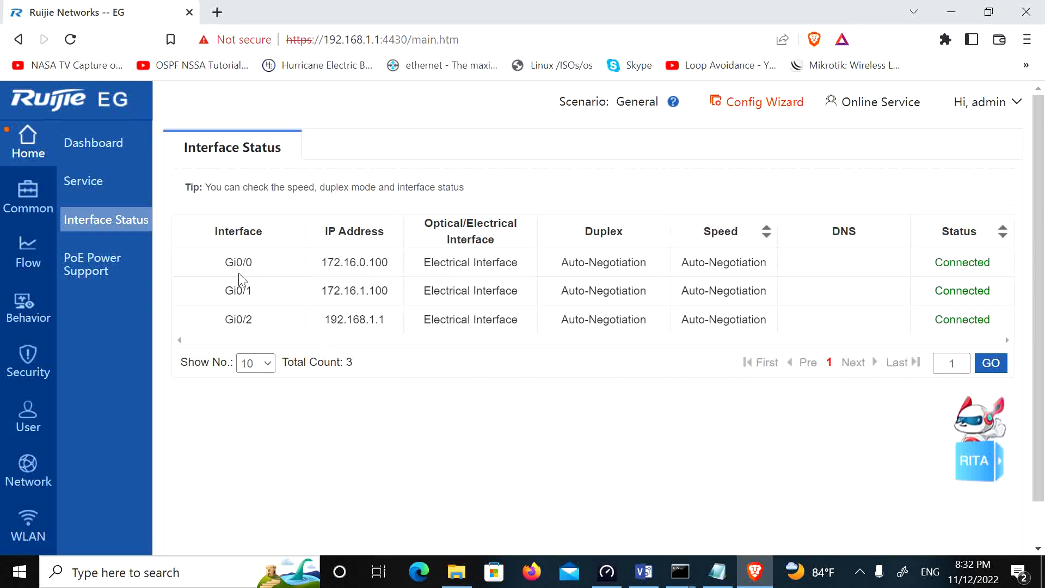
click(95, 272)
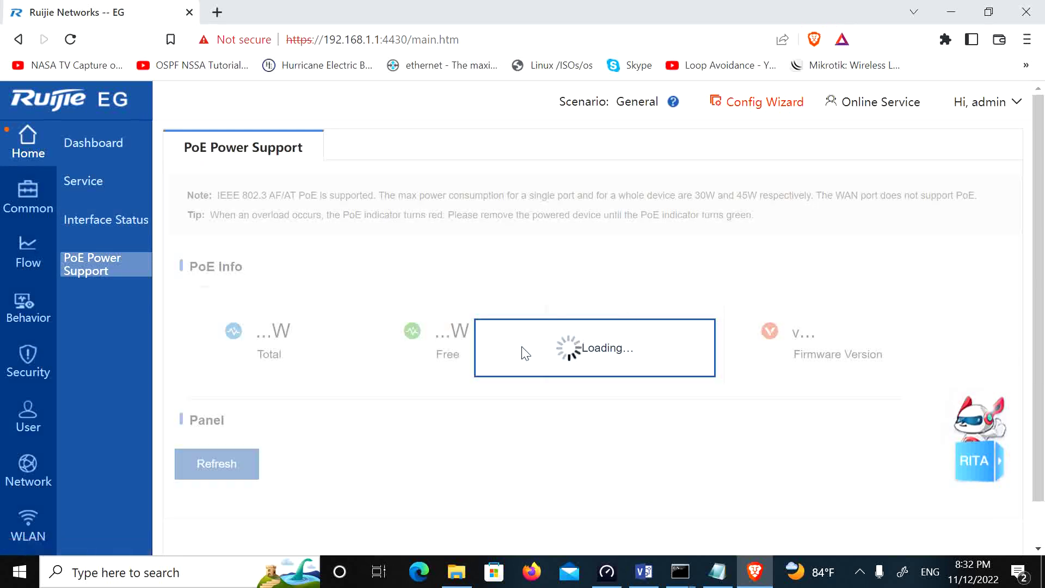
Step: Open Flow > Flow Control Policy to see the Smart Flow Control templates, then bring up the network diagram
scroll(534, 447, down, 3)
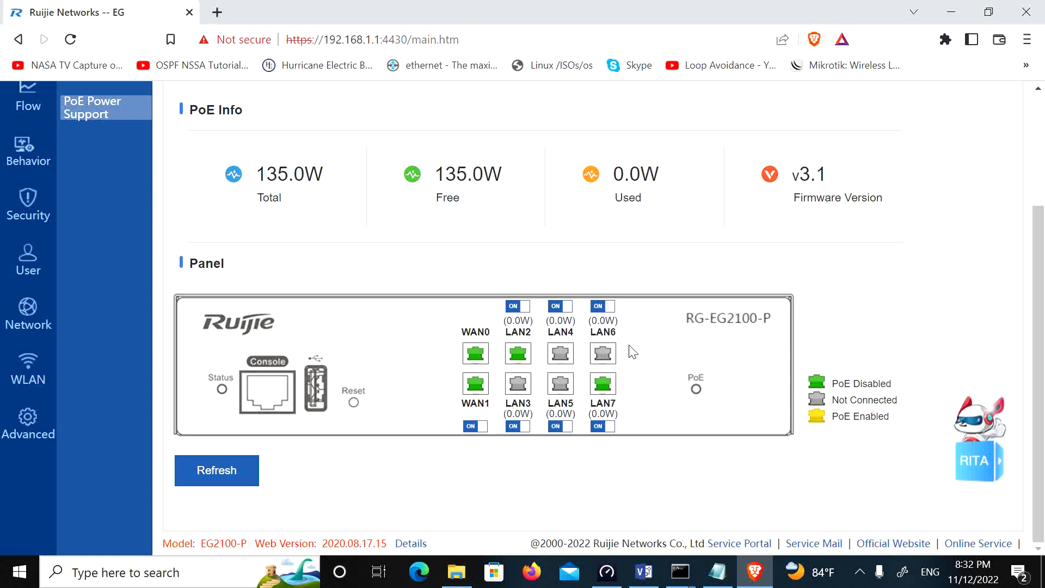
scroll(18, 259, up, 3)
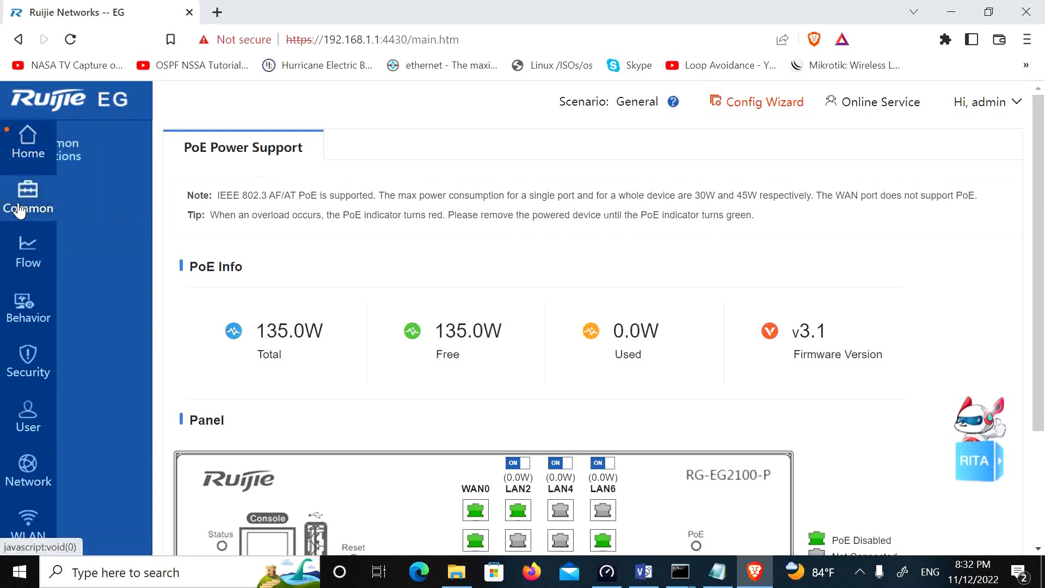
mouse_move(28, 253)
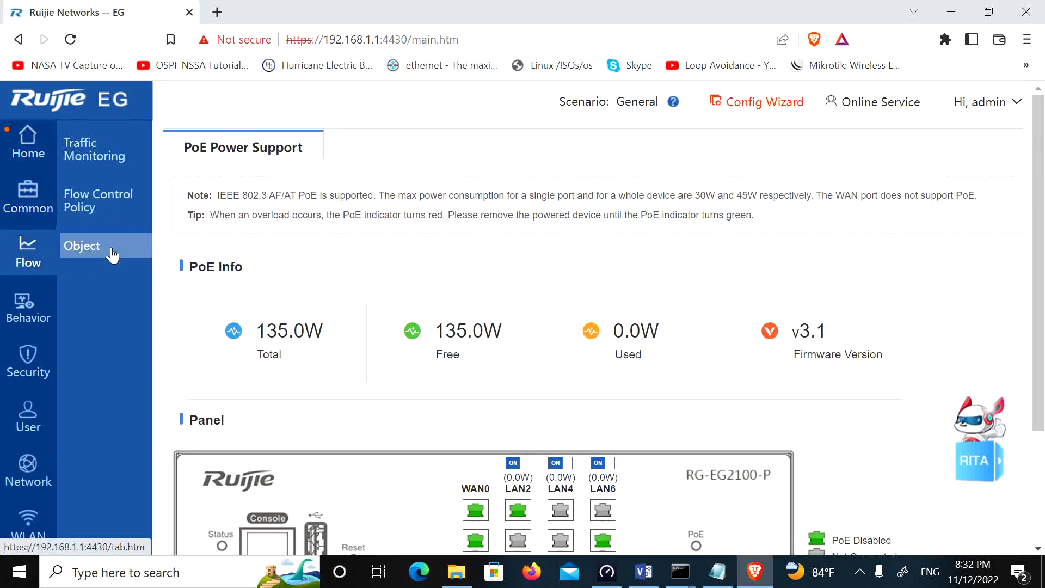
click(104, 215)
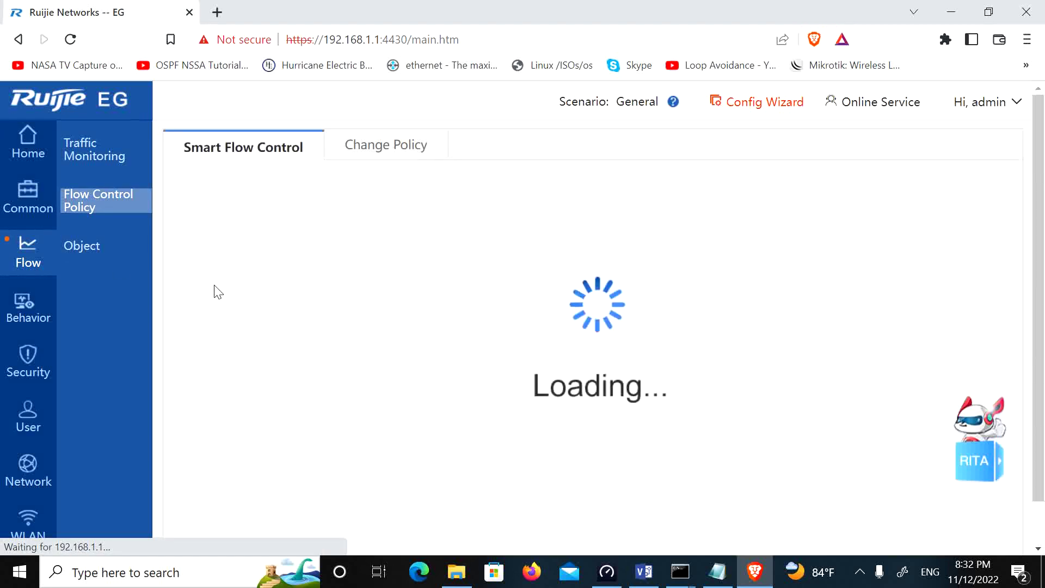
click(643, 570)
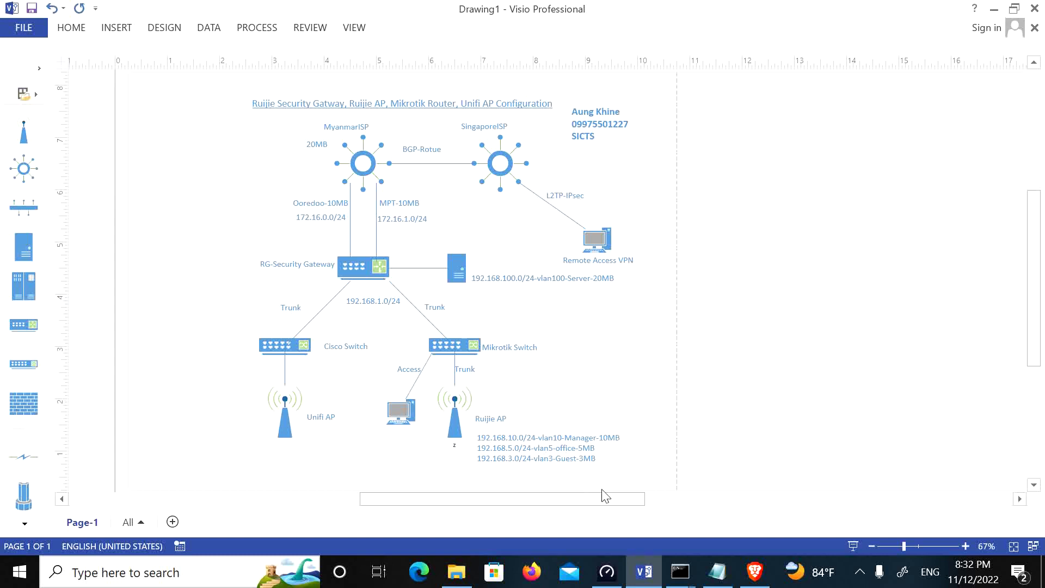
Step: Close the network diagram and open the Behavior Policy page
click(993, 10)
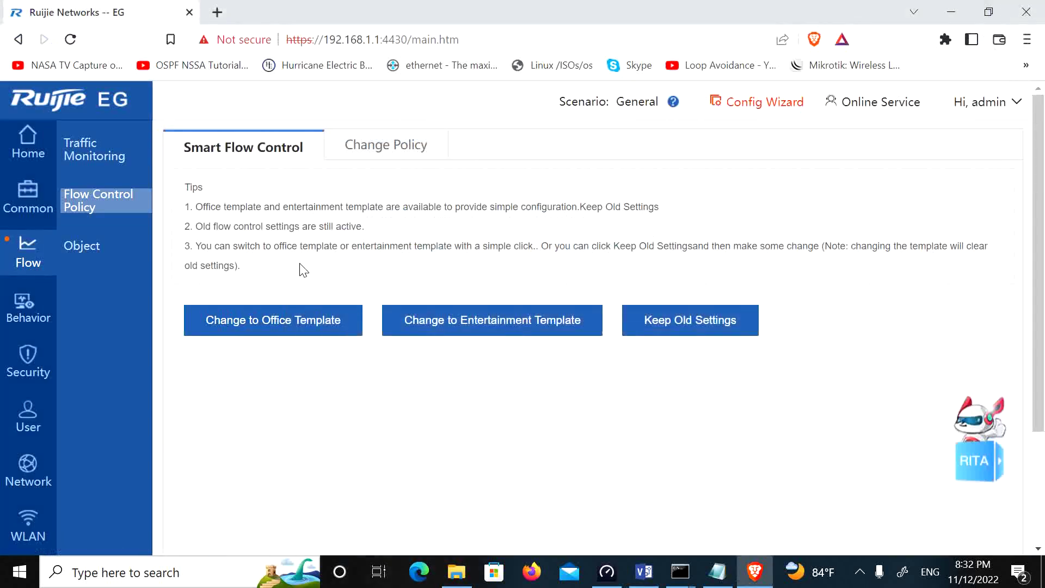
click(22, 326)
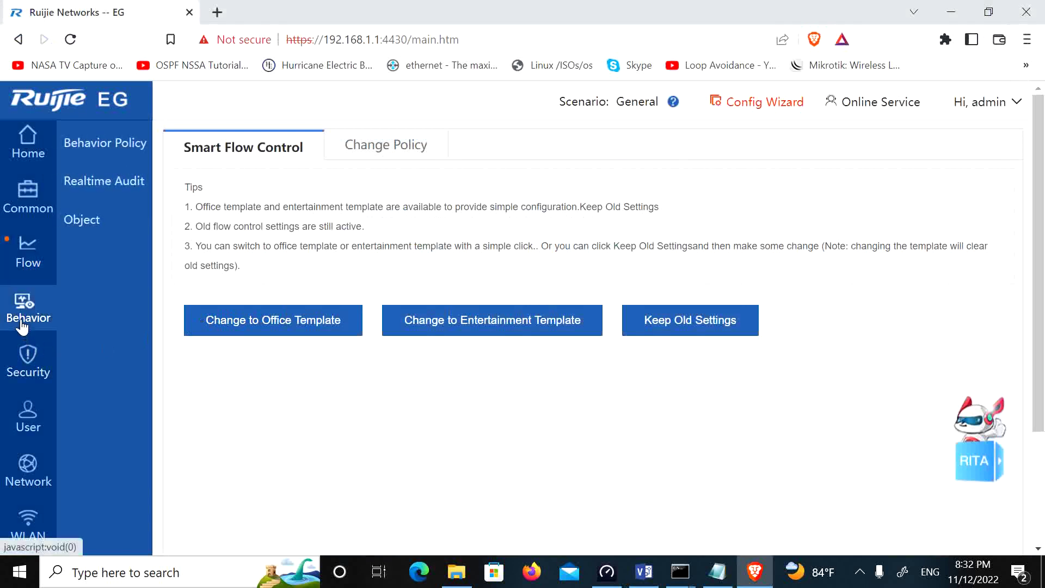
click(73, 144)
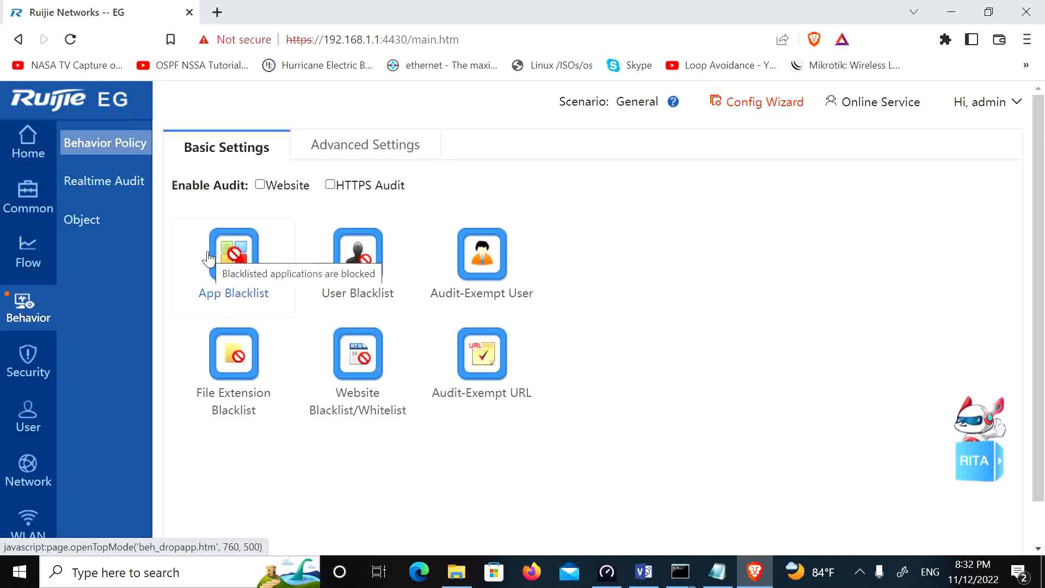
Step: Browse all app categories in the App Blacklist and close it without blocking any apps
click(229, 274)
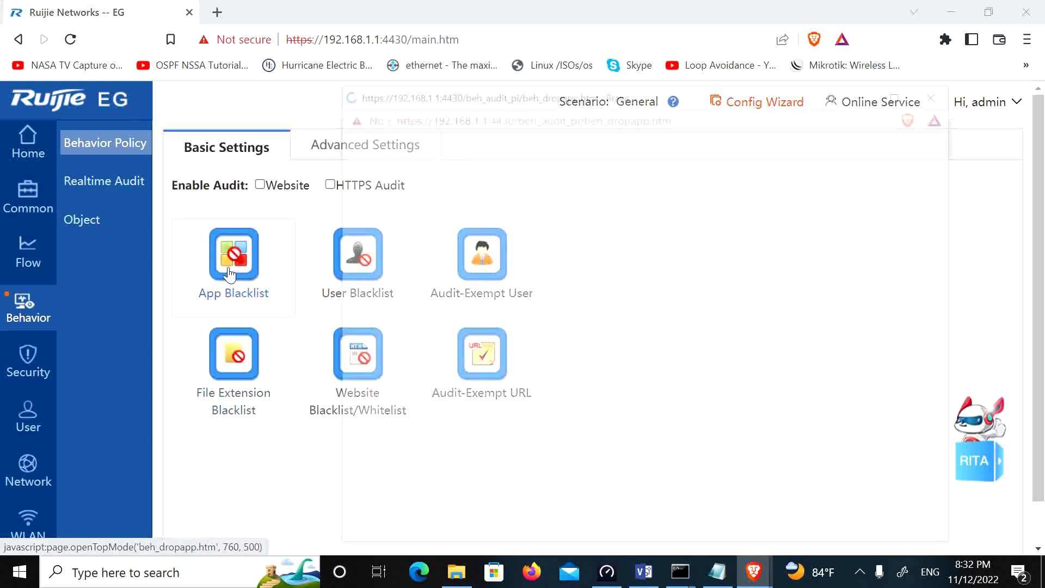
click(400, 206)
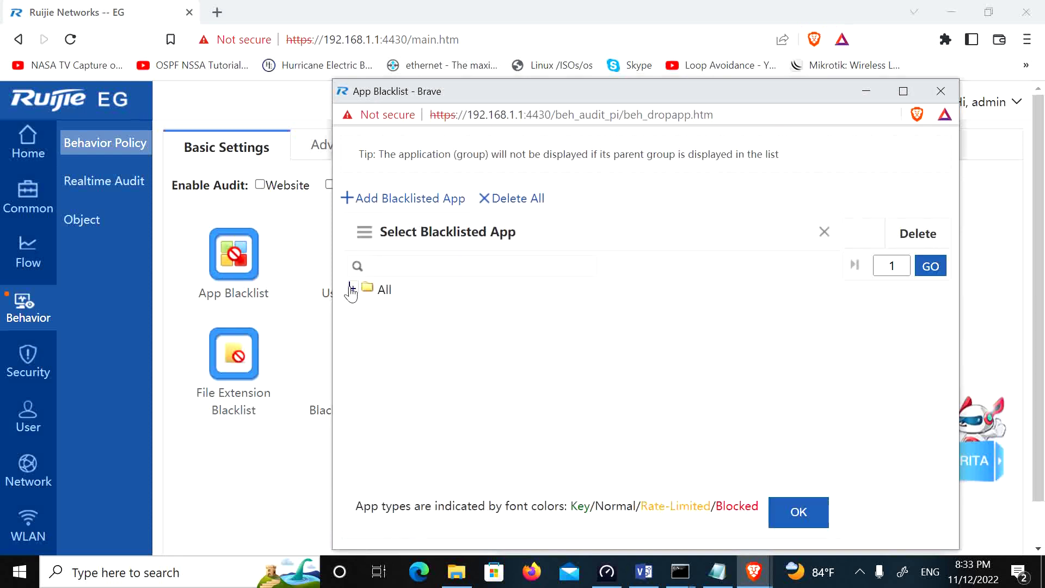
click(352, 288)
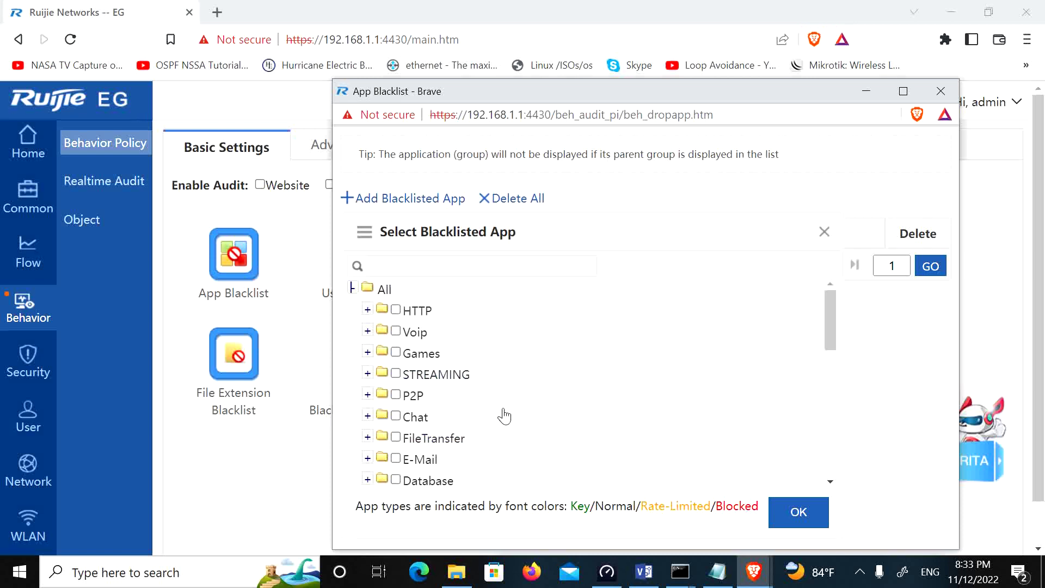
scroll(503, 416, down, 5)
scroll(511, 419, down, 5)
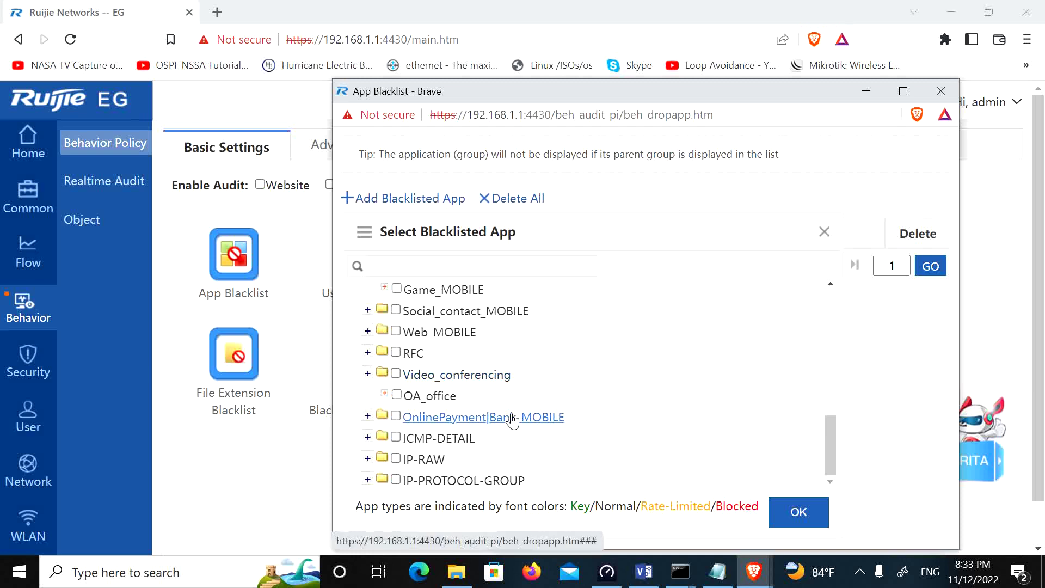
scroll(612, 367, up, 5)
scroll(611, 368, up, 3)
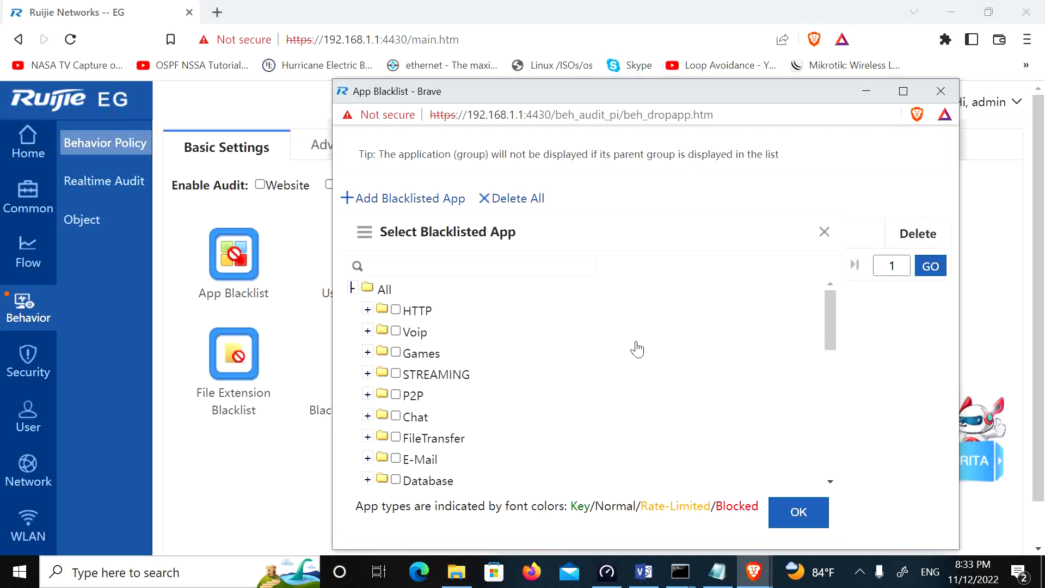
click(824, 231)
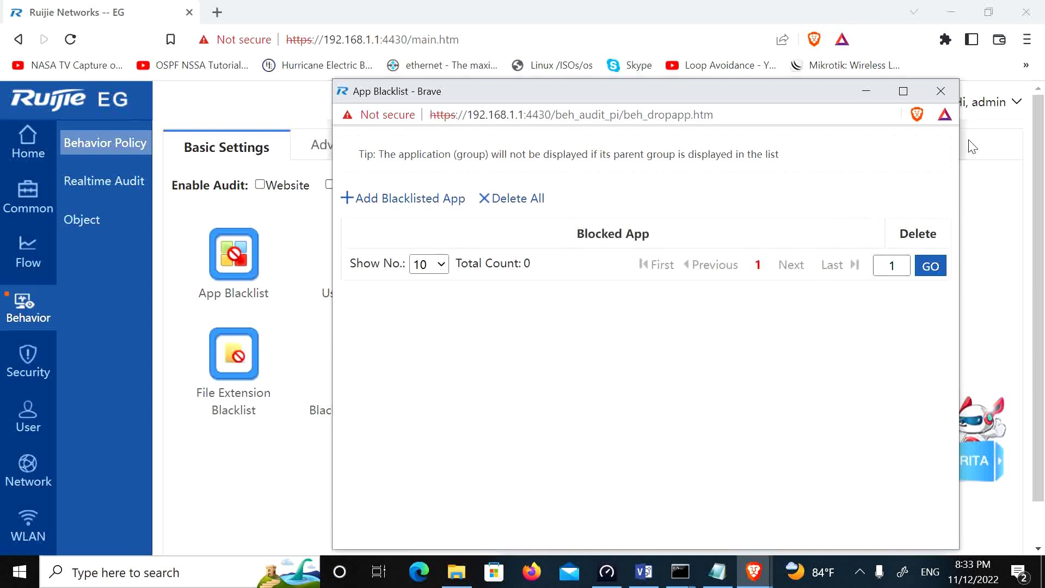
click(940, 91)
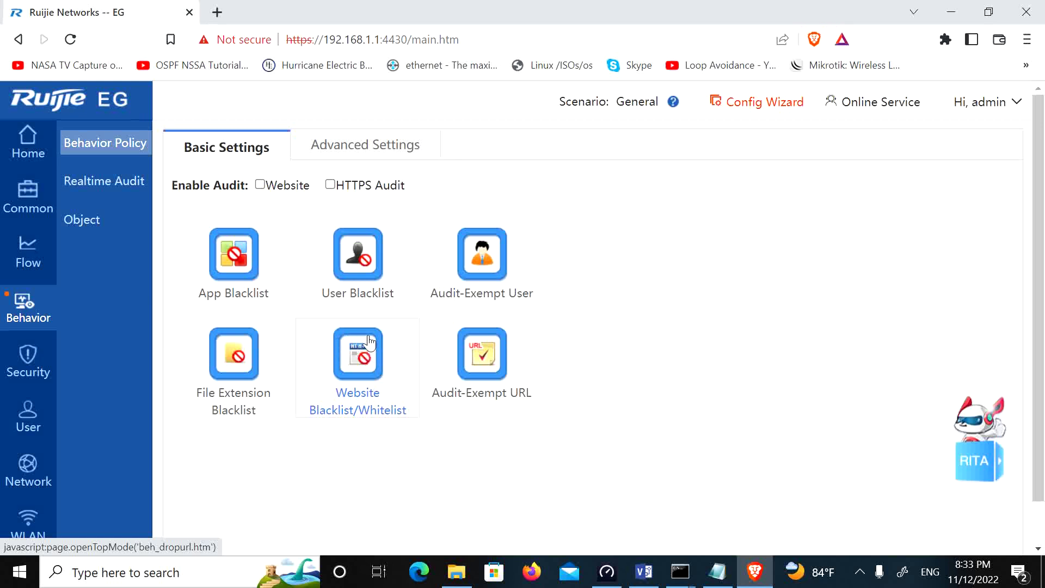
Step: On the IPS page, tick WAN User for Disable Ping, SNMP and Web GUI
mouse_move(26, 361)
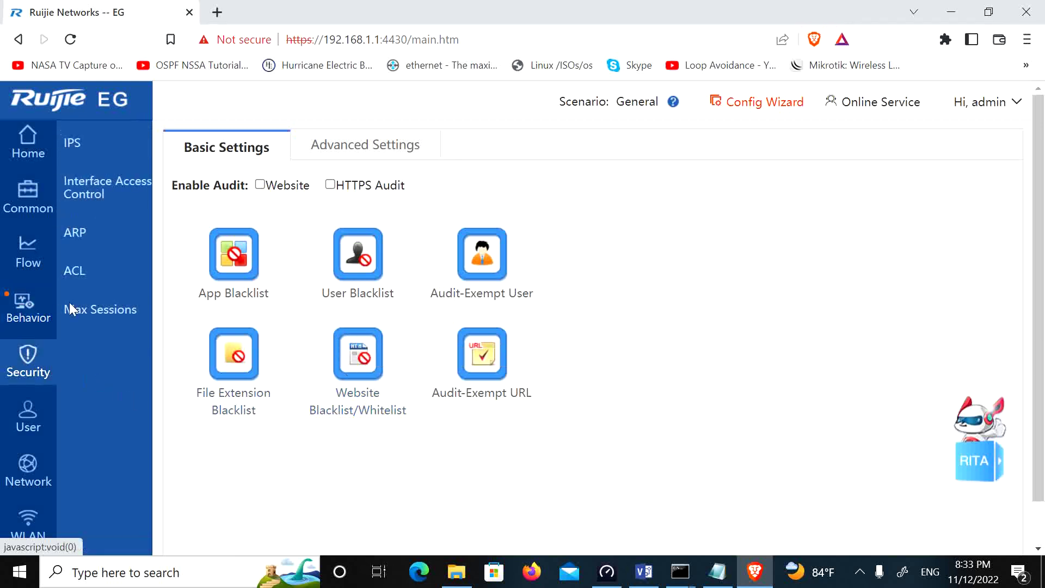
click(73, 144)
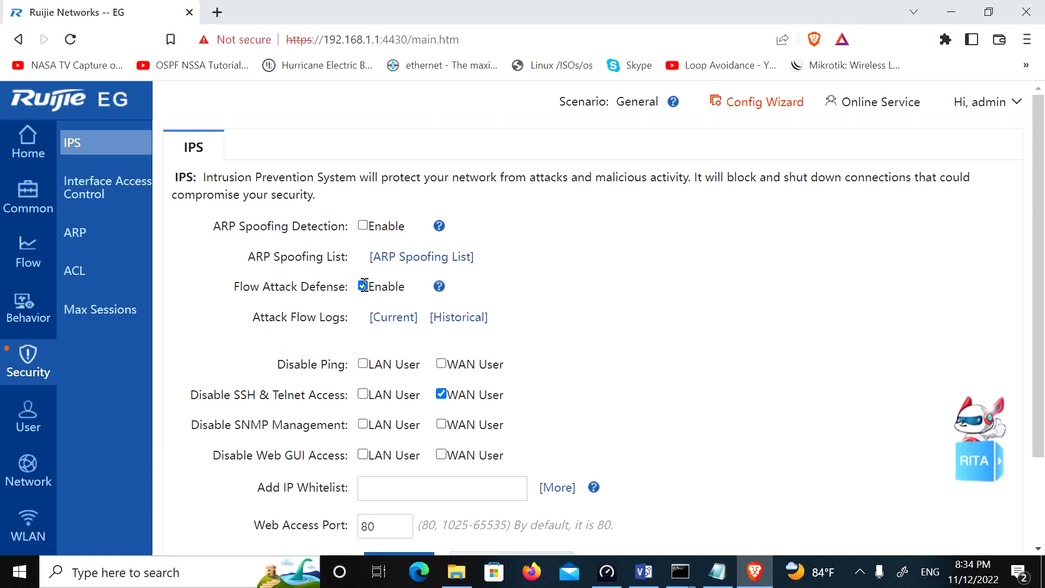
scroll(453, 359, down, 2)
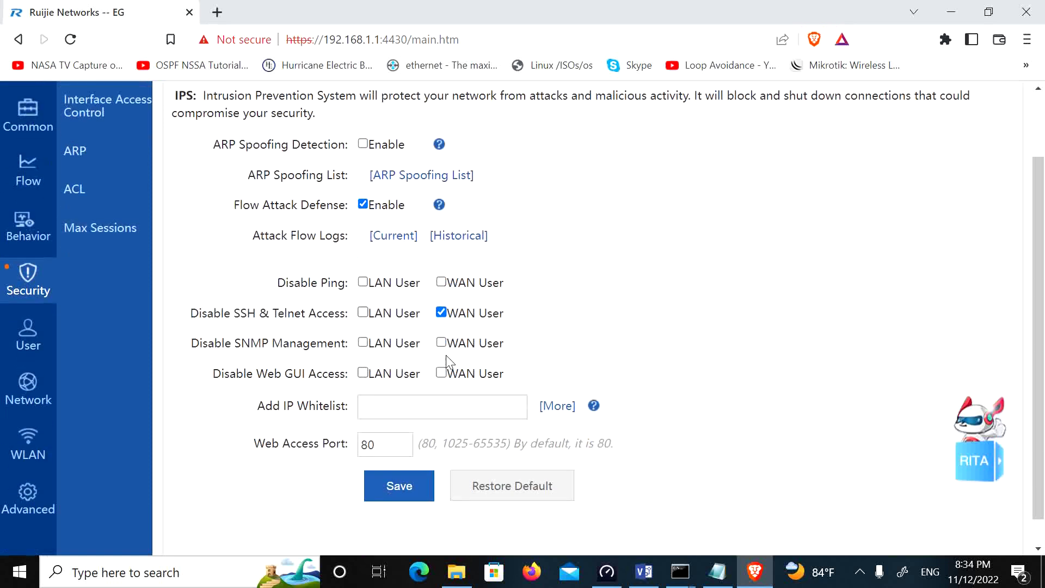
click(441, 282)
click(442, 344)
click(441, 373)
Step: Save the IPS settings with ARP Spoofing Detection enabled, triggering the whitelist warning
scroll(380, 360, up, 2)
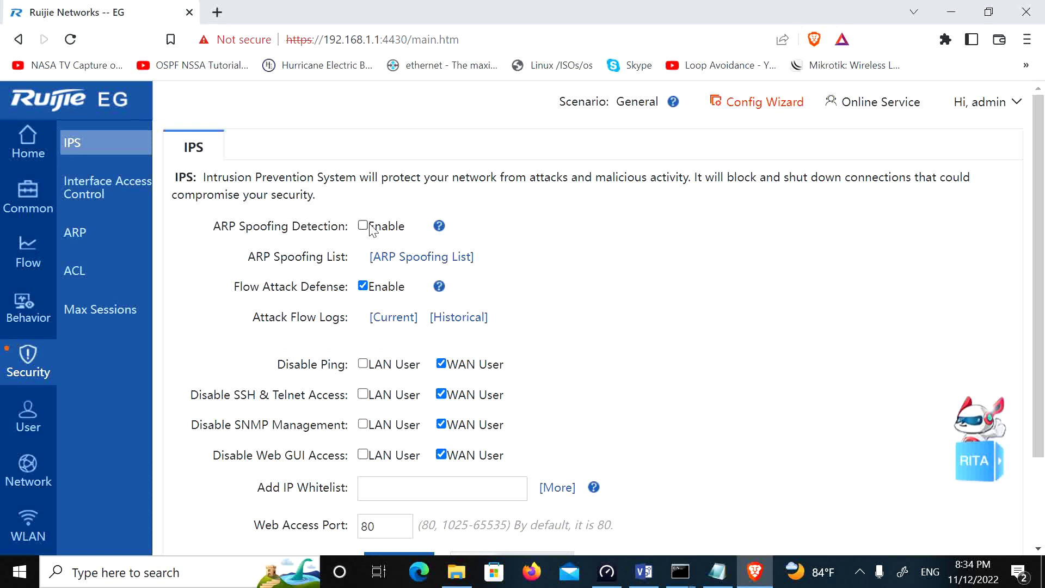
scroll(560, 294, down, 2)
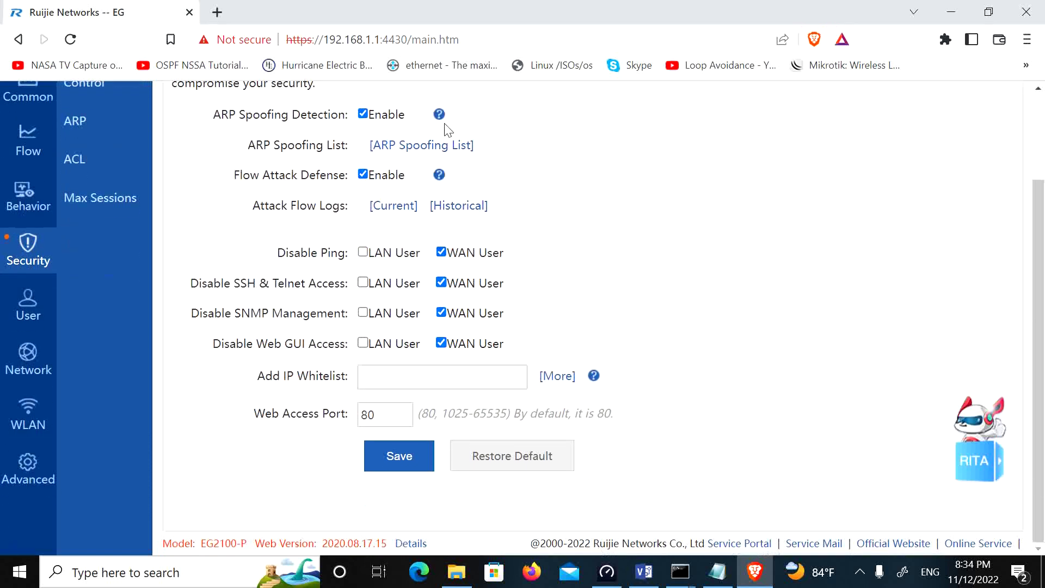
scroll(397, 175, up, 2)
scroll(478, 306, down, 1)
scroll(474, 301, down, 1)
click(403, 467)
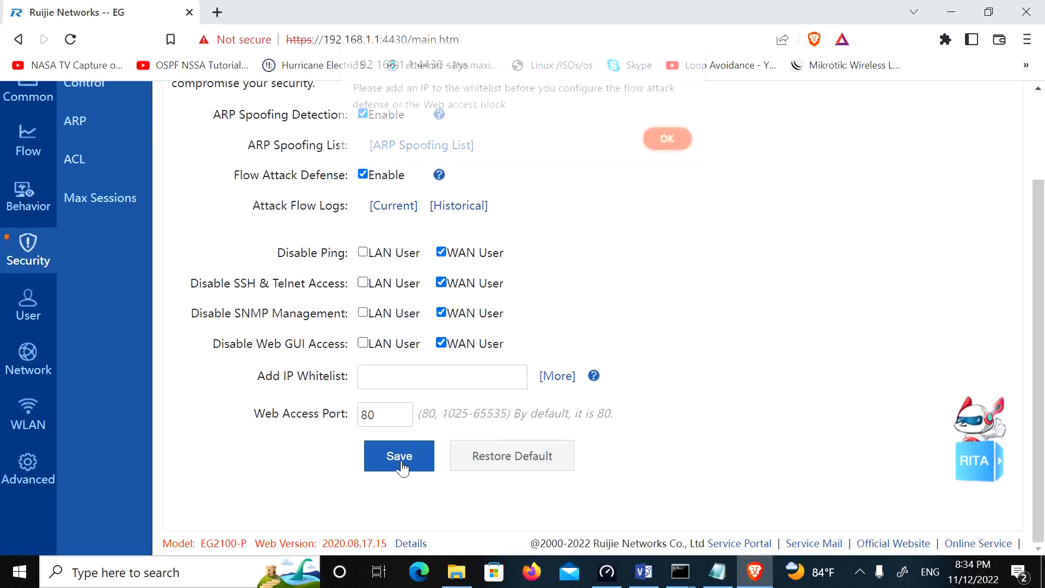
Step: Dismiss the whitelist warnings, add 192.168.1.1 to the IP whitelist, and save the IPS settings successfully
click(666, 147)
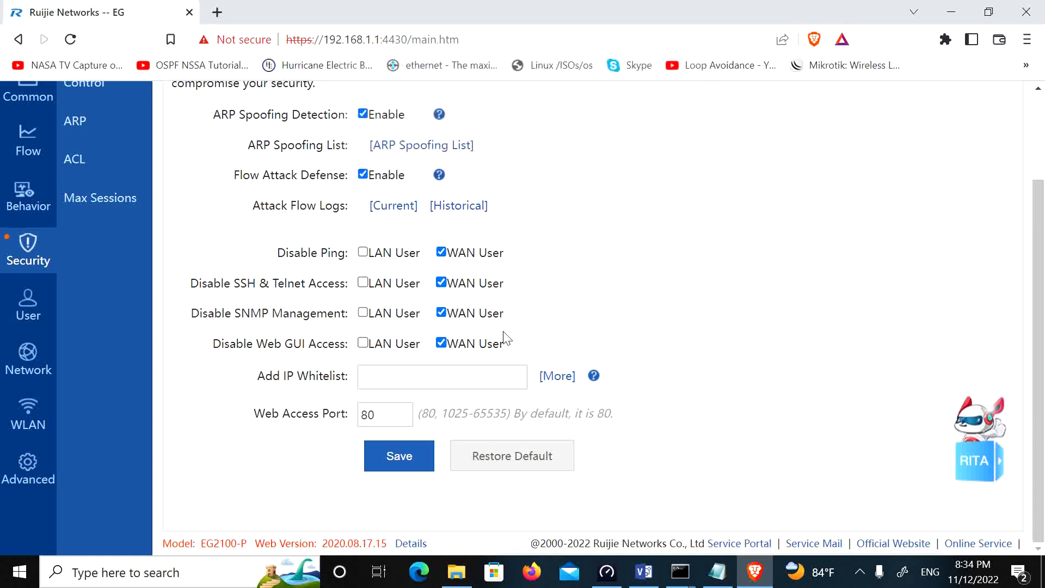
click(410, 454)
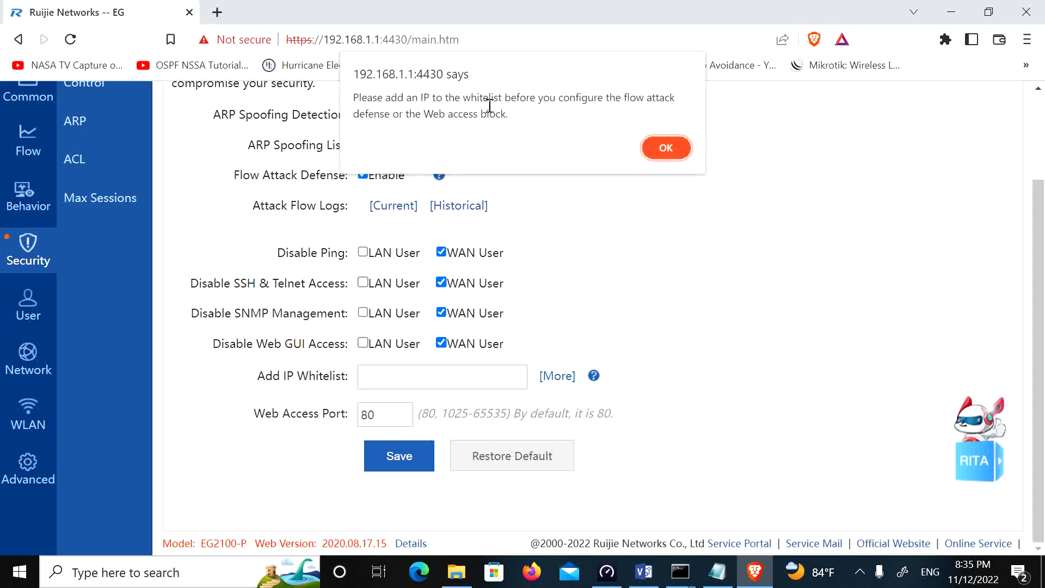
click(665, 147)
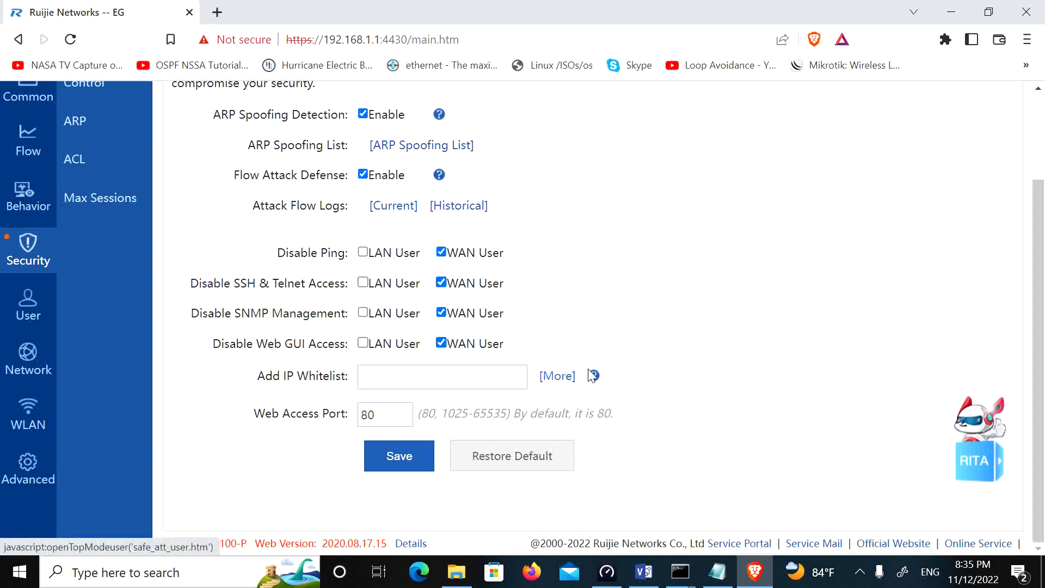
mouse_move(594, 377)
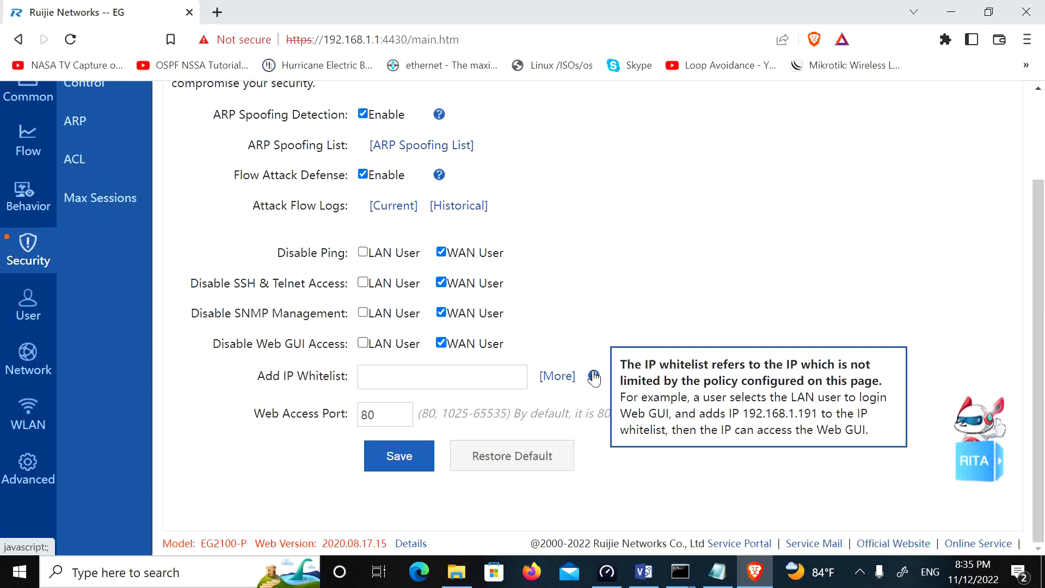
click(399, 378)
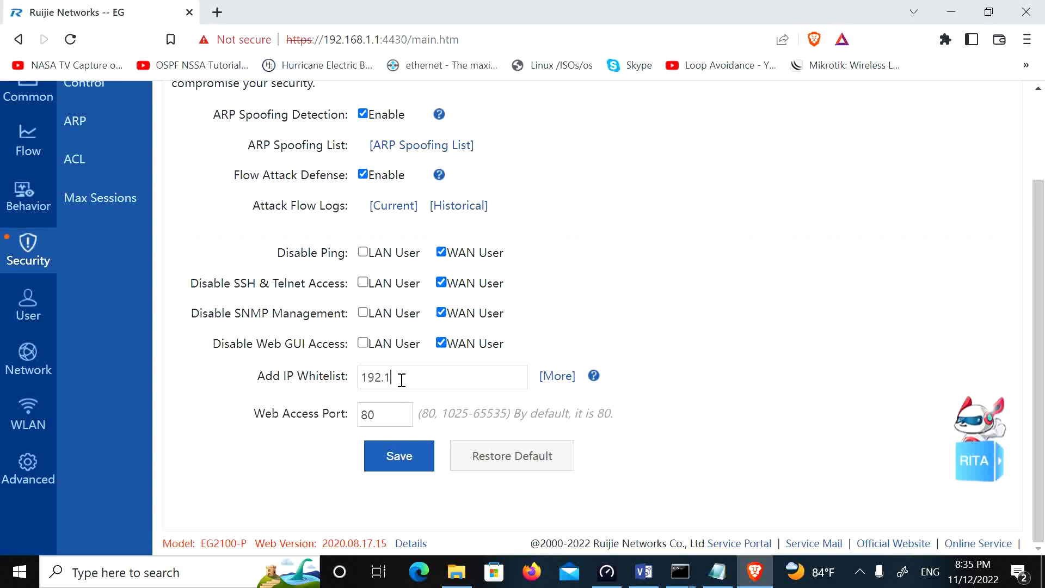
click(396, 455)
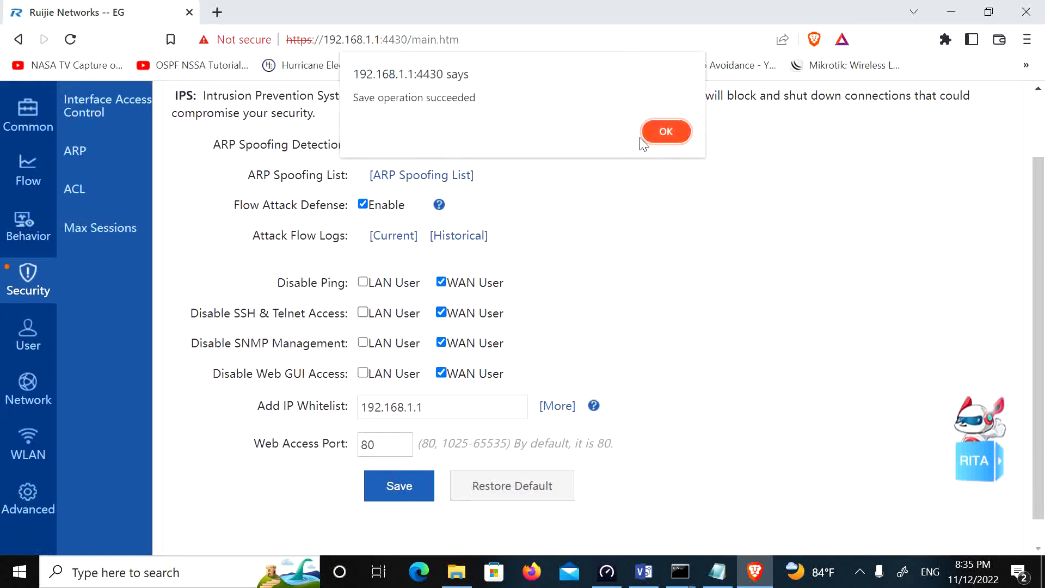
click(656, 137)
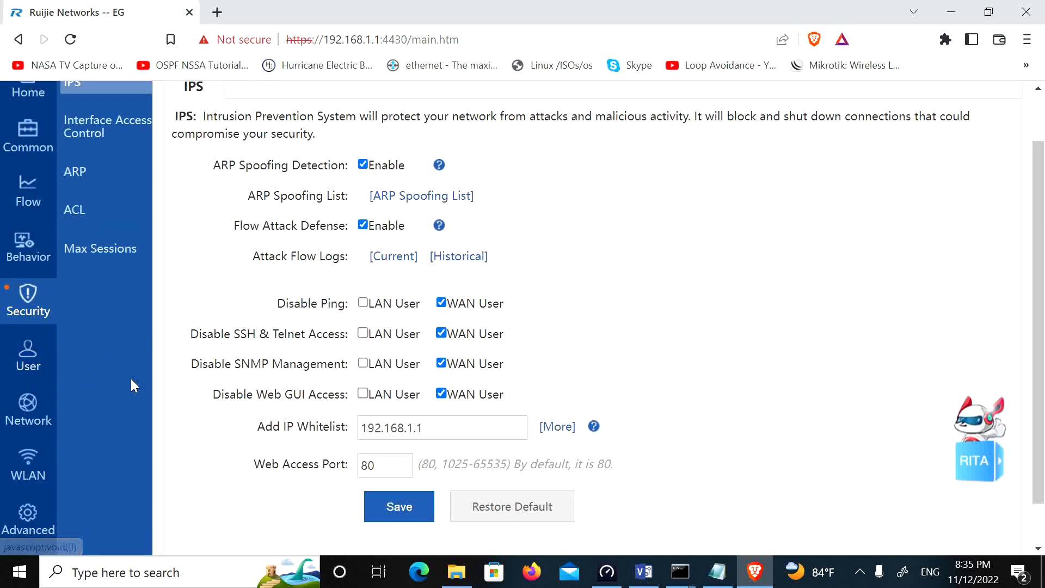
Step: Open the Local Auth settings under User management
click(50, 372)
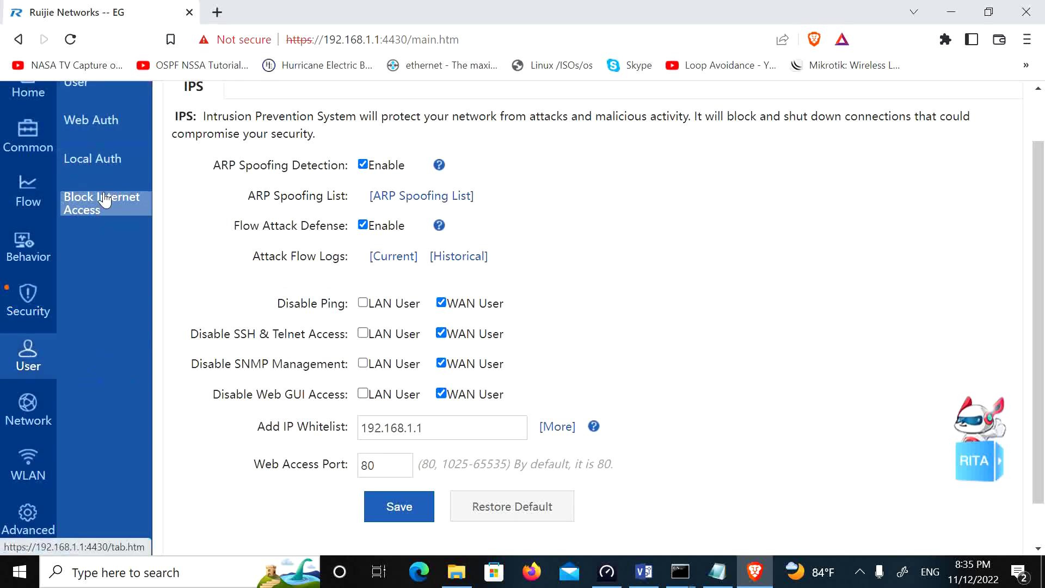
scroll(99, 196, up, 1)
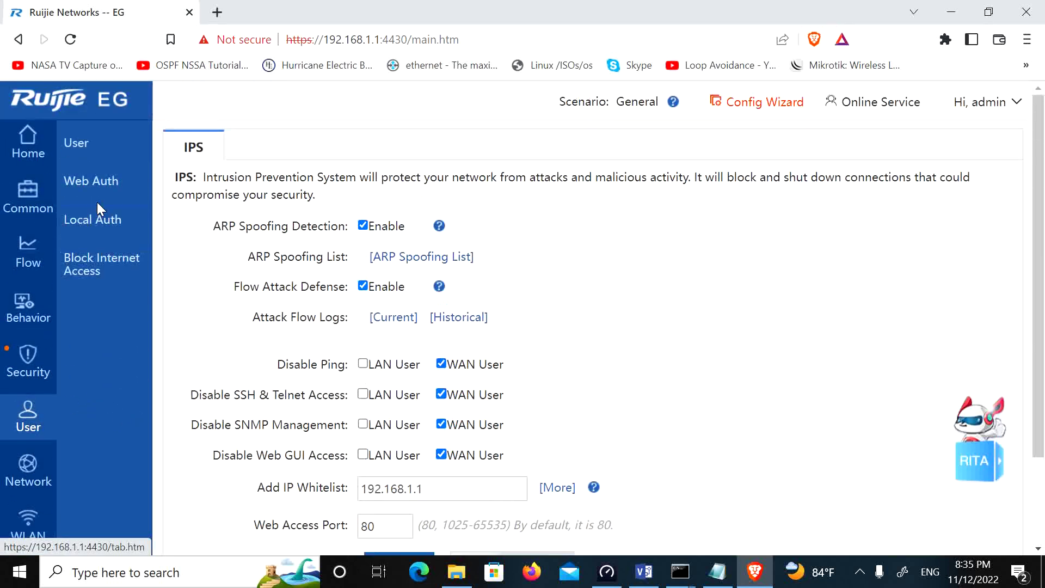
click(93, 142)
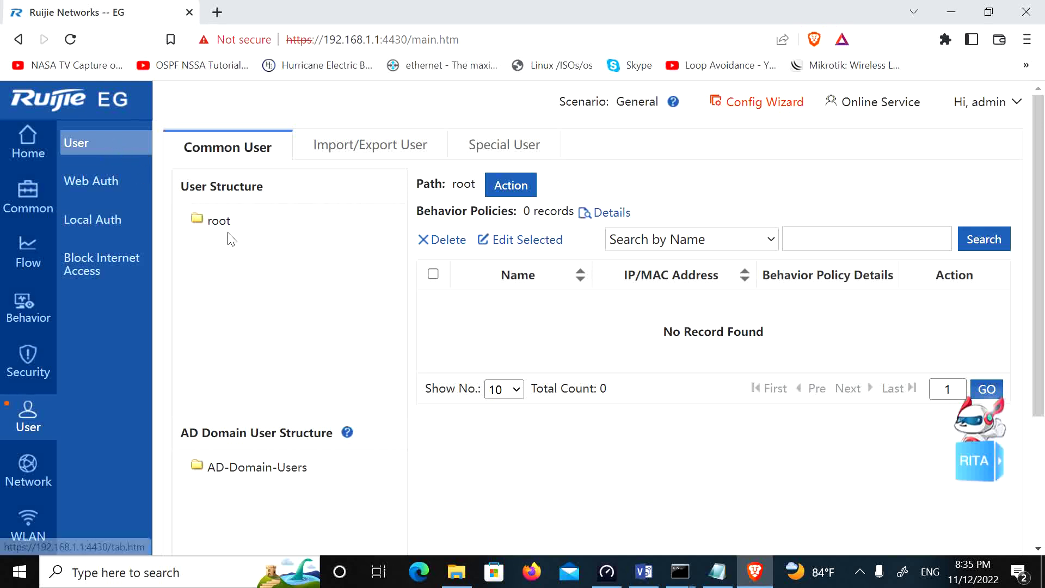
click(93, 224)
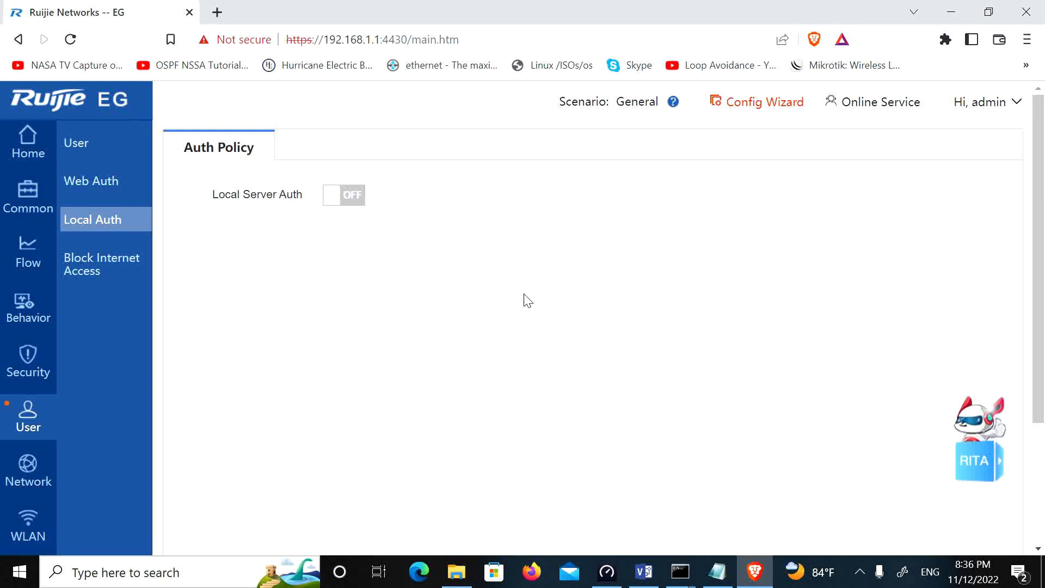
Step: Check the empty Block Internet Access whitelist, then return to the Network section
scroll(97, 403, down, 3)
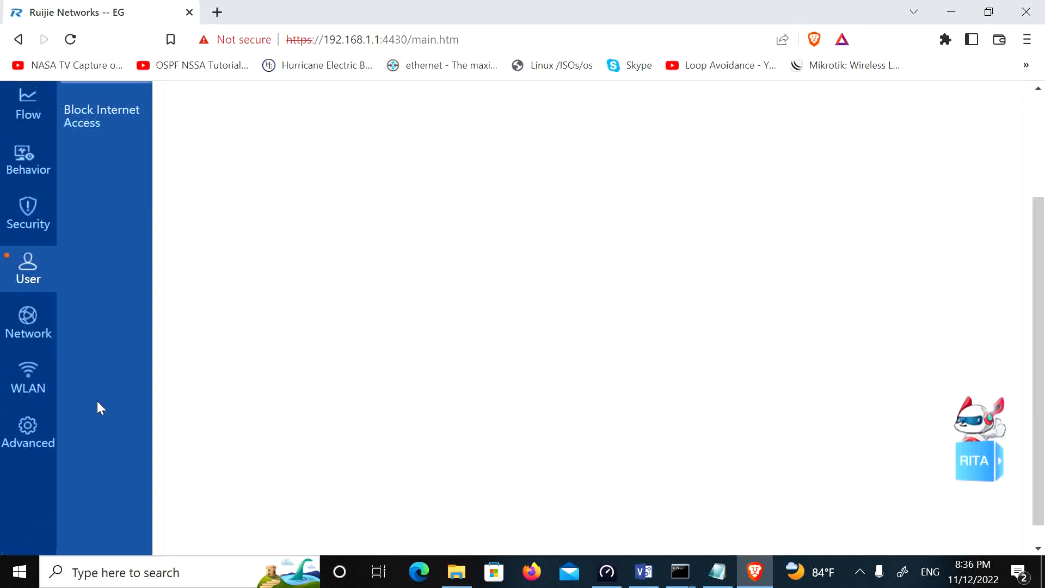
scroll(95, 381, up, 3)
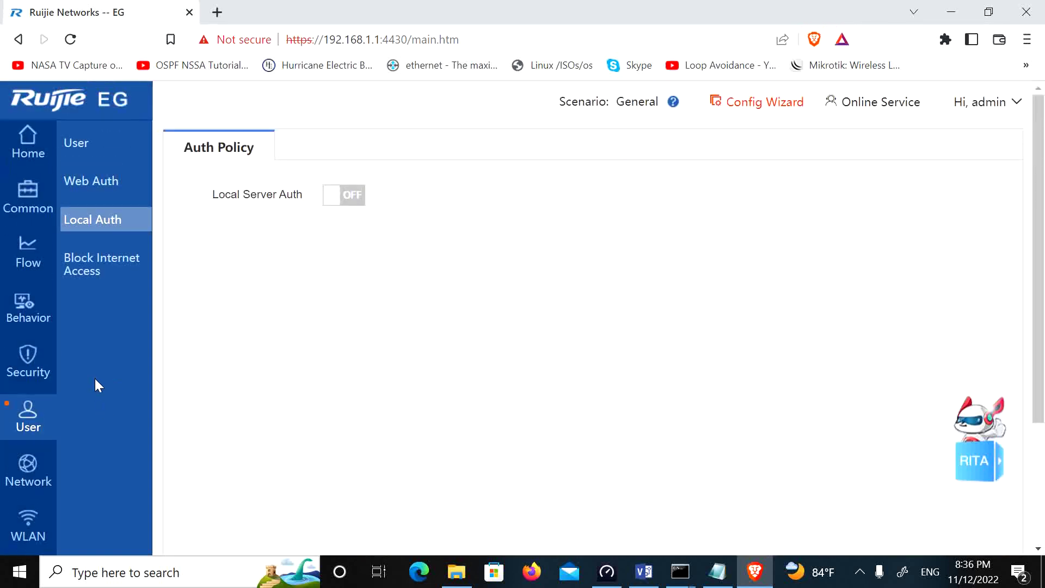
click(93, 266)
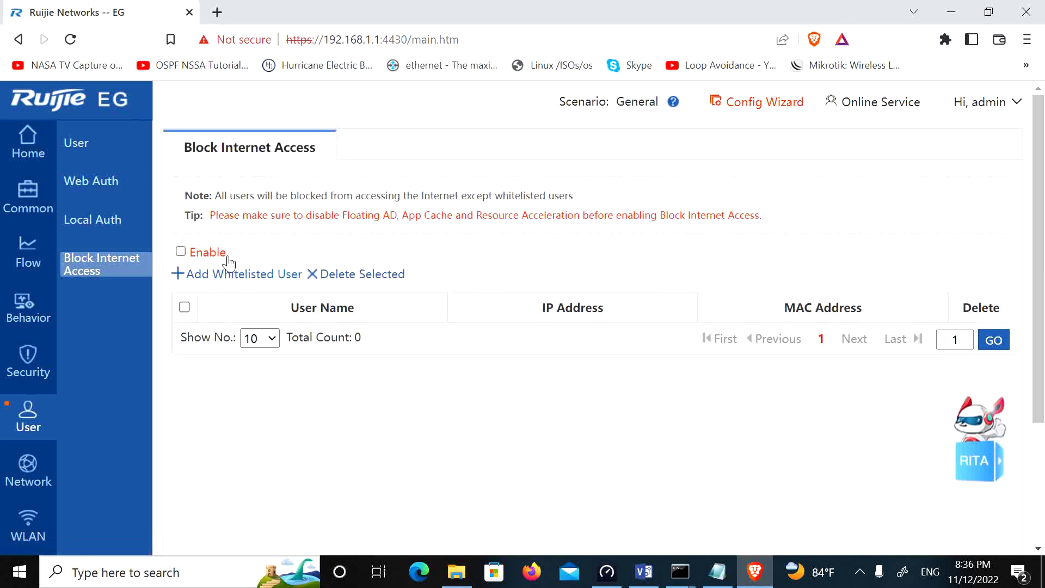
scroll(205, 282, down, 3)
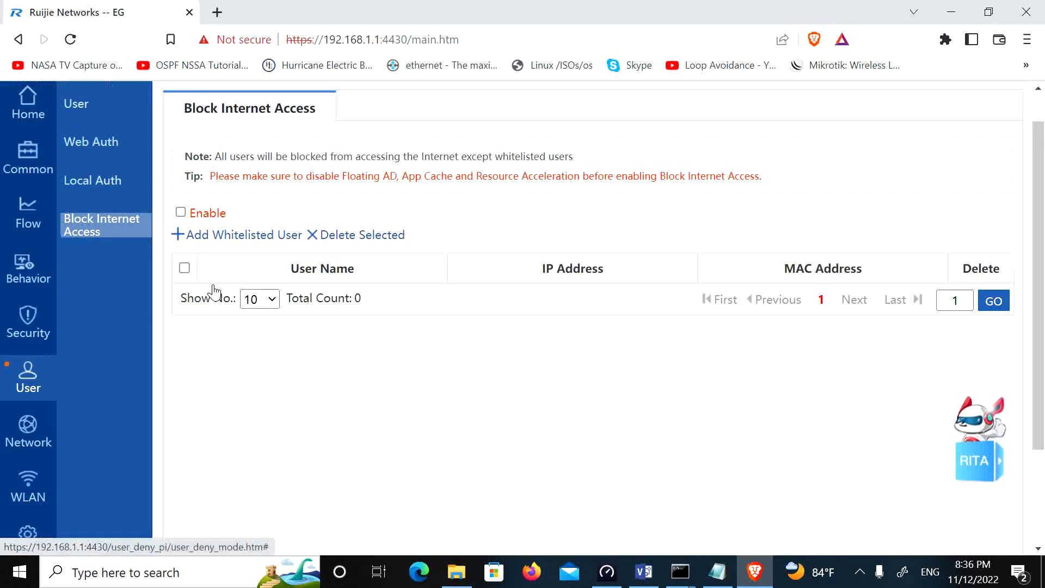
click(28, 299)
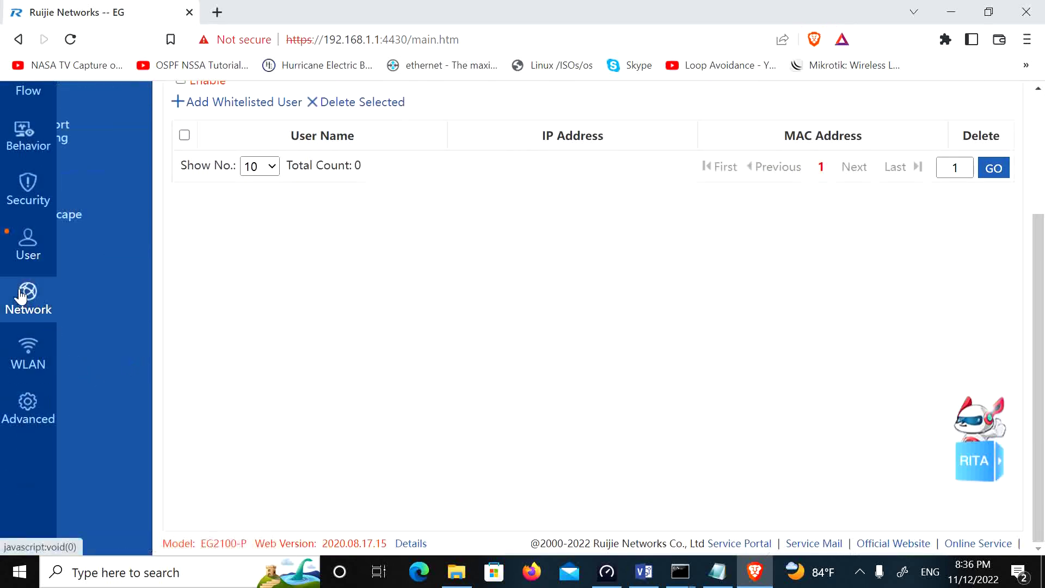
scroll(234, 342, up, 3)
Step: View Interface Conversion: port 1 as WAN, port 2 as LAN, remaining ports Layer 2
click(88, 145)
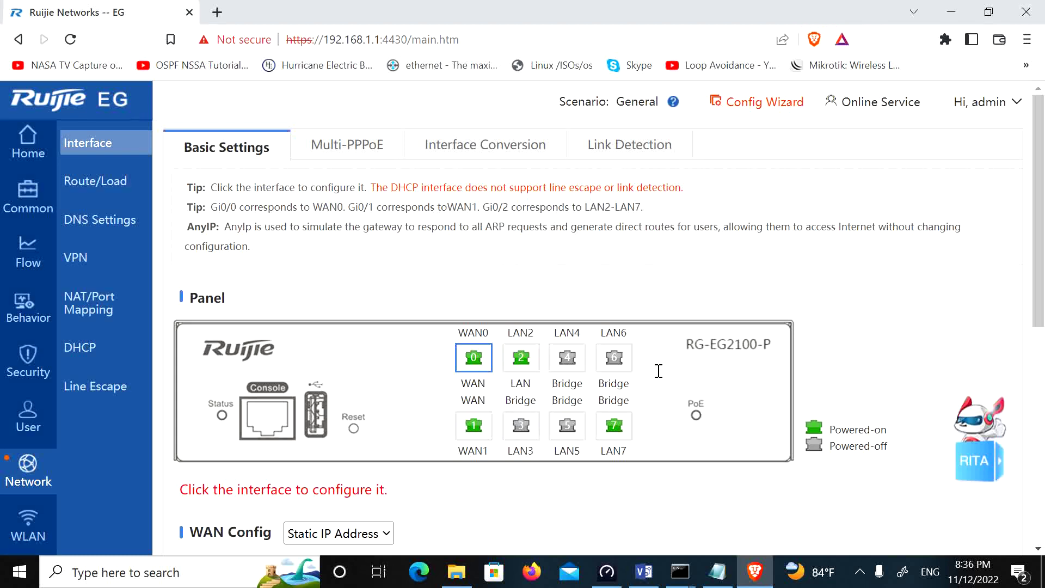
click(494, 157)
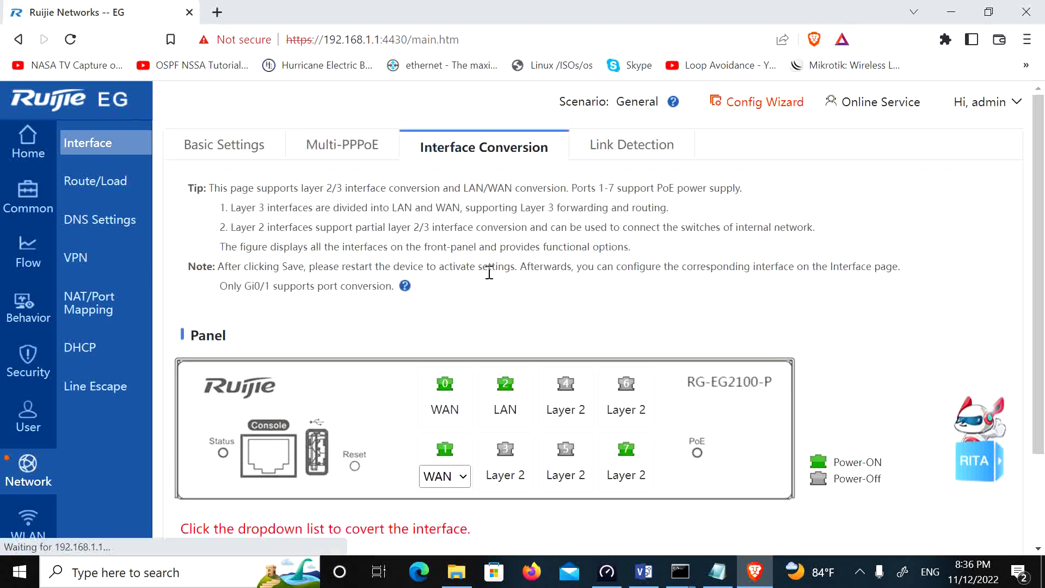
Step: Glance at the Link Detection tab, then the WLAN wireless settings
click(615, 148)
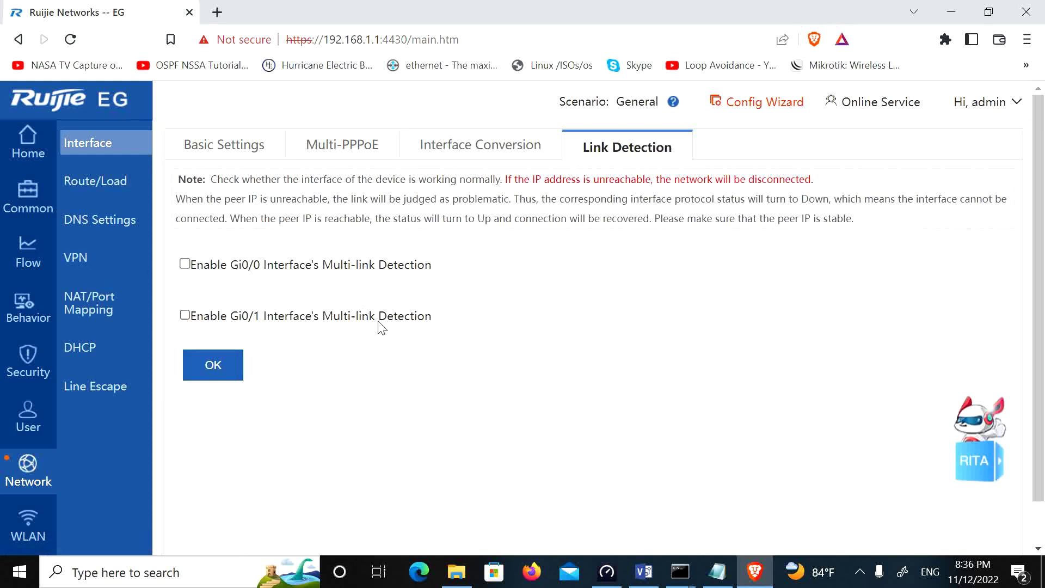
scroll(382, 327, down, 2)
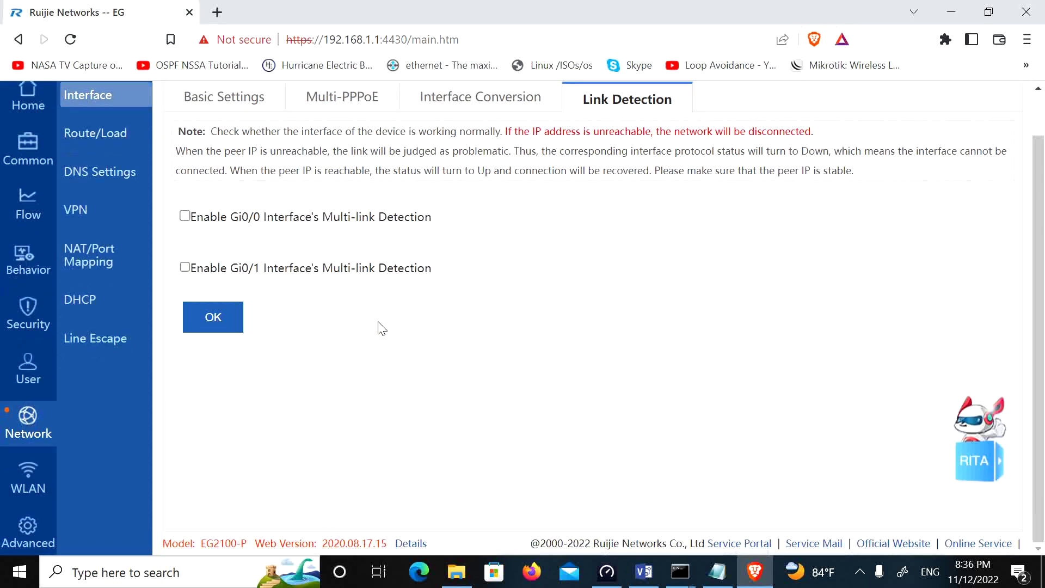
click(29, 490)
scroll(169, 360, up, 2)
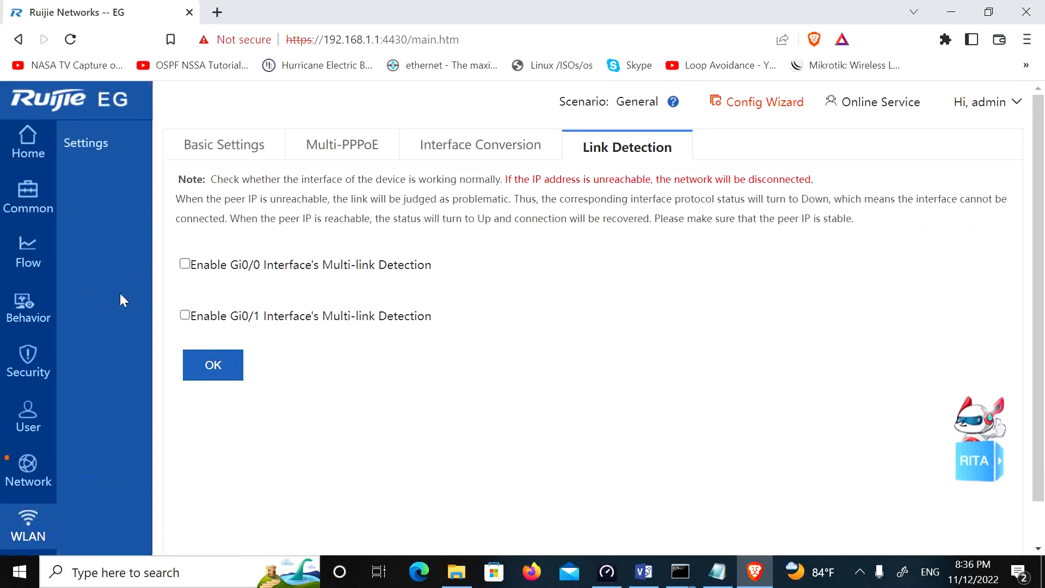
click(91, 155)
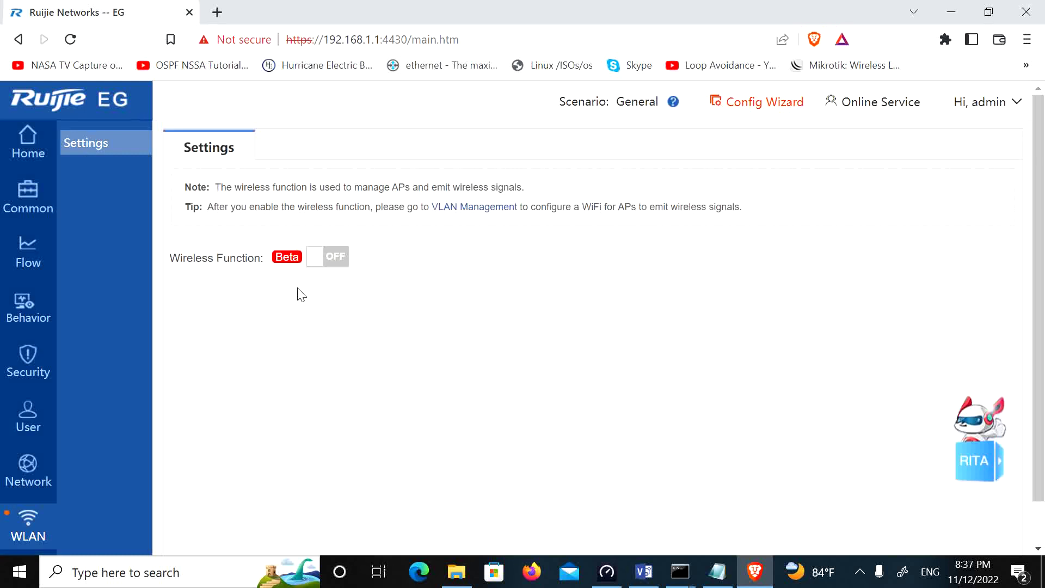
scroll(343, 293, down, 2)
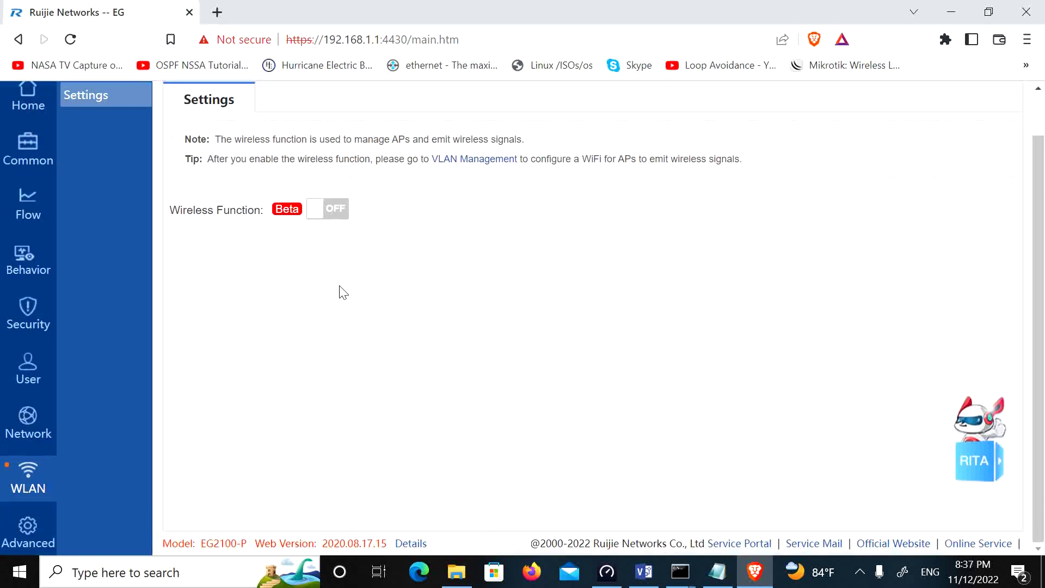
Step: Review the Advanced System time settings, firmware Upgrade page and Administrator accounts
click(28, 533)
scroll(67, 272, up, 2)
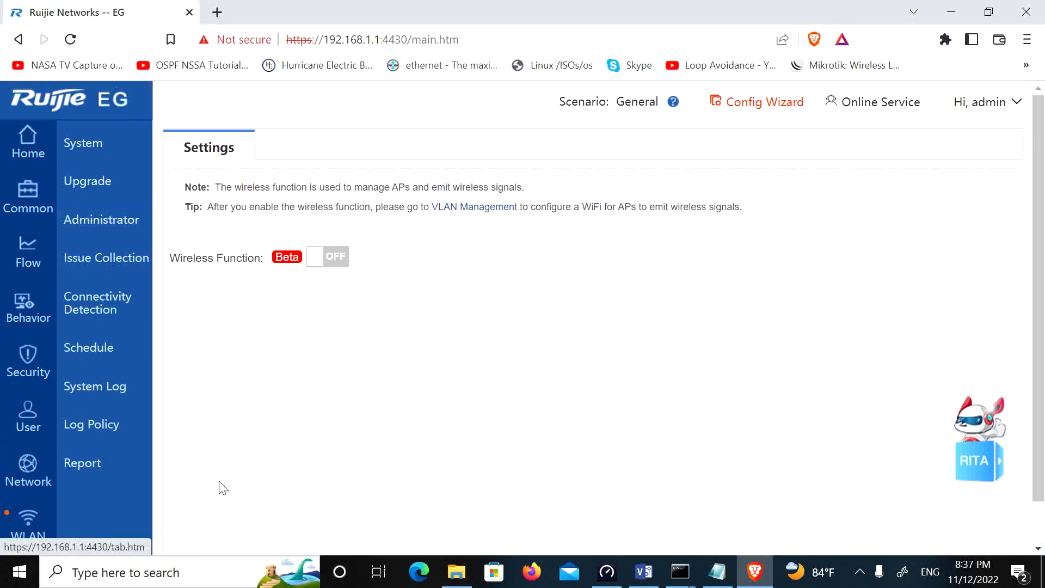
click(98, 146)
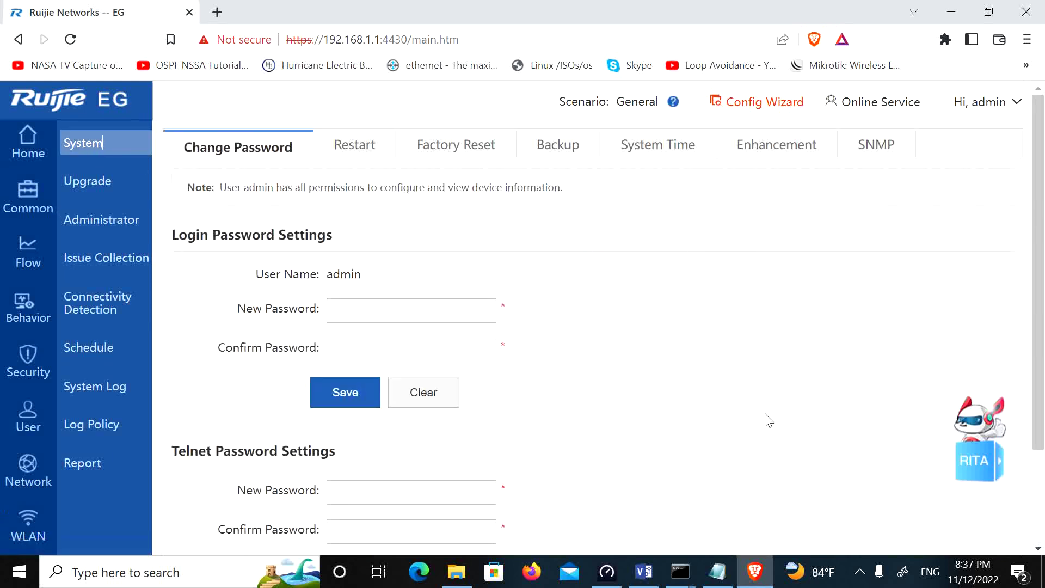
click(658, 145)
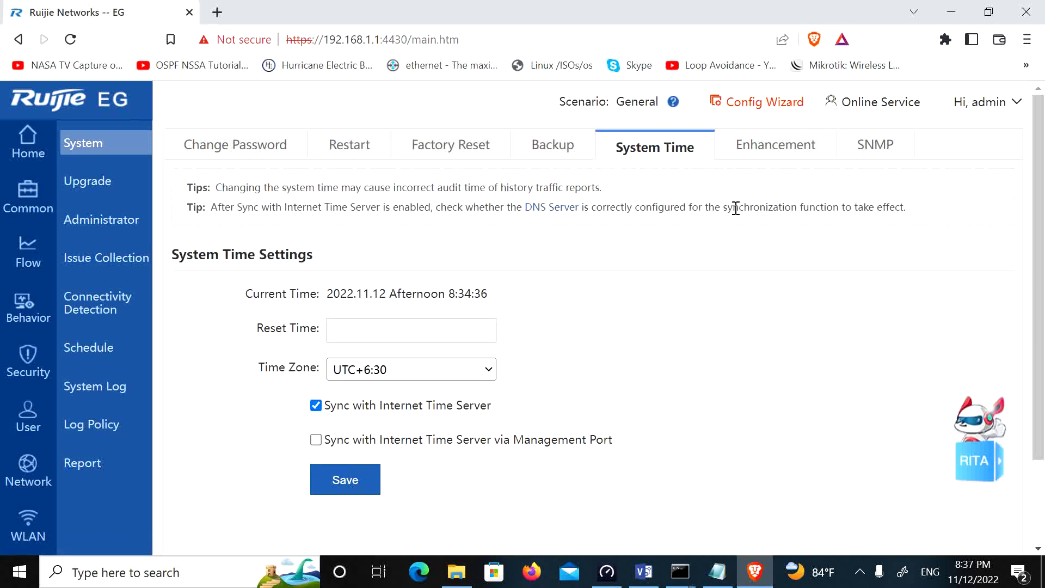
click(120, 189)
click(104, 222)
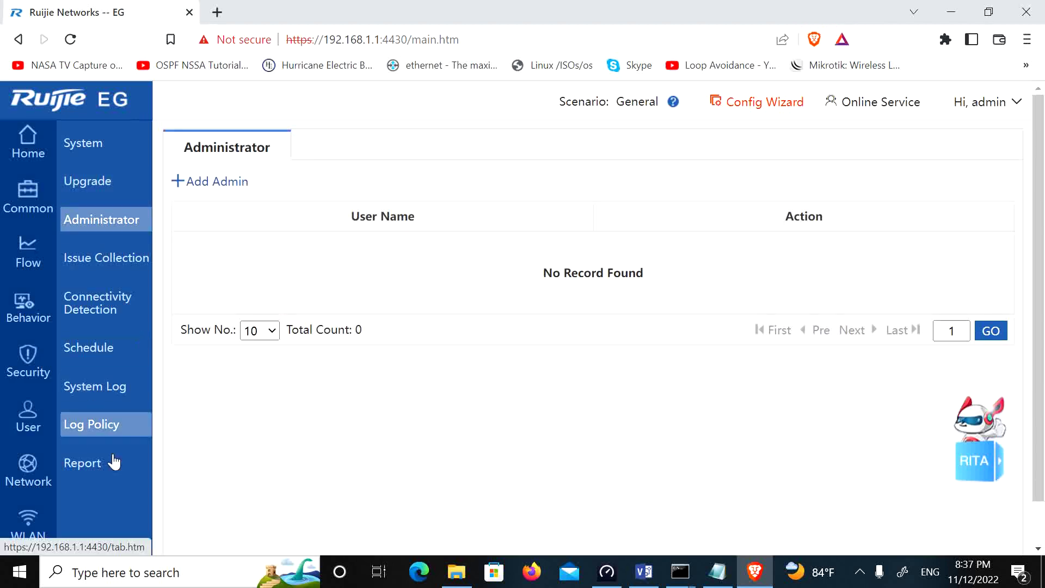
Step: Return to Network > Interface and open the Link Detection tab
click(20, 482)
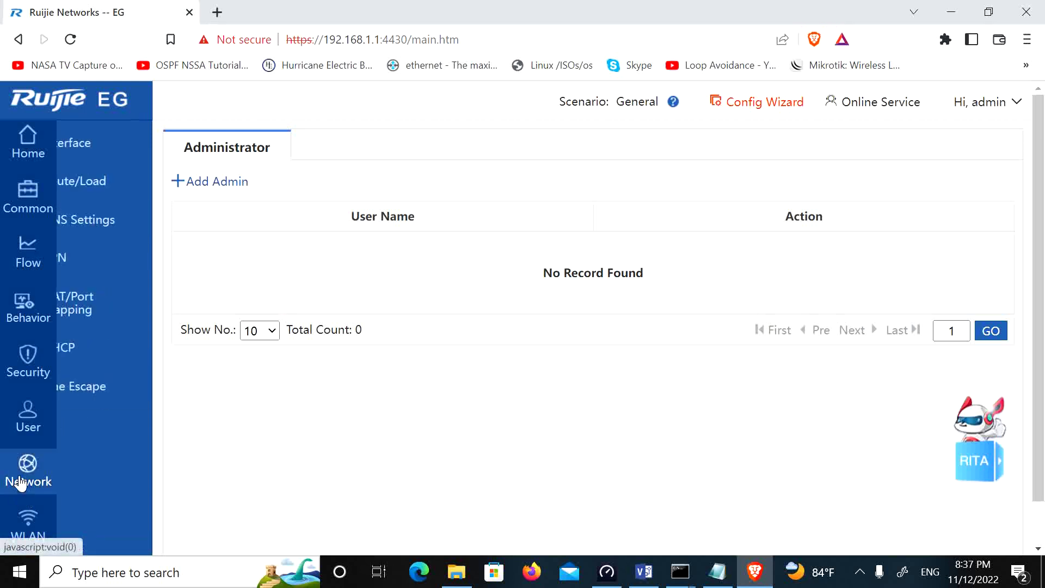
click(97, 141)
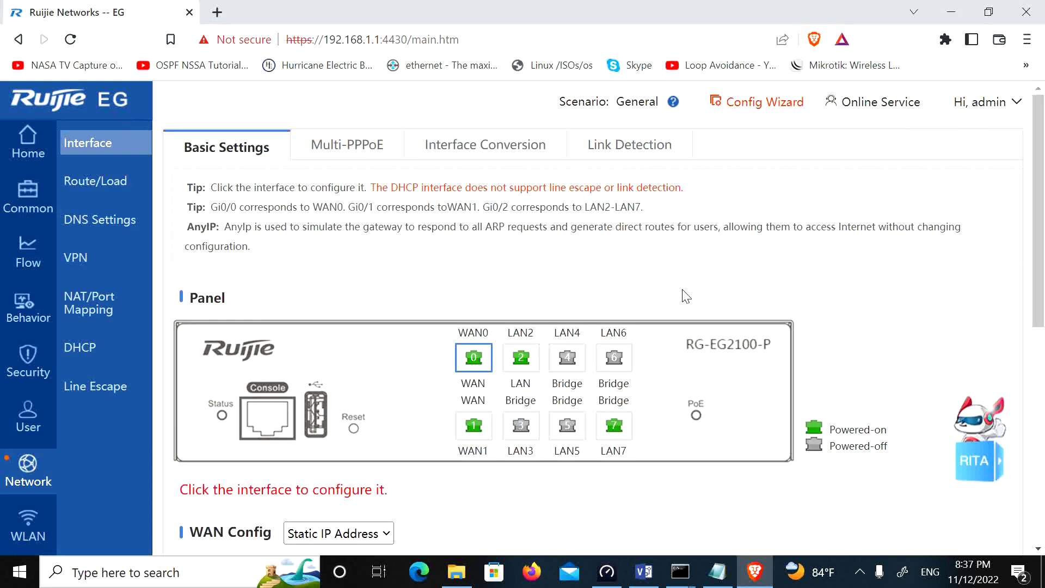
click(626, 148)
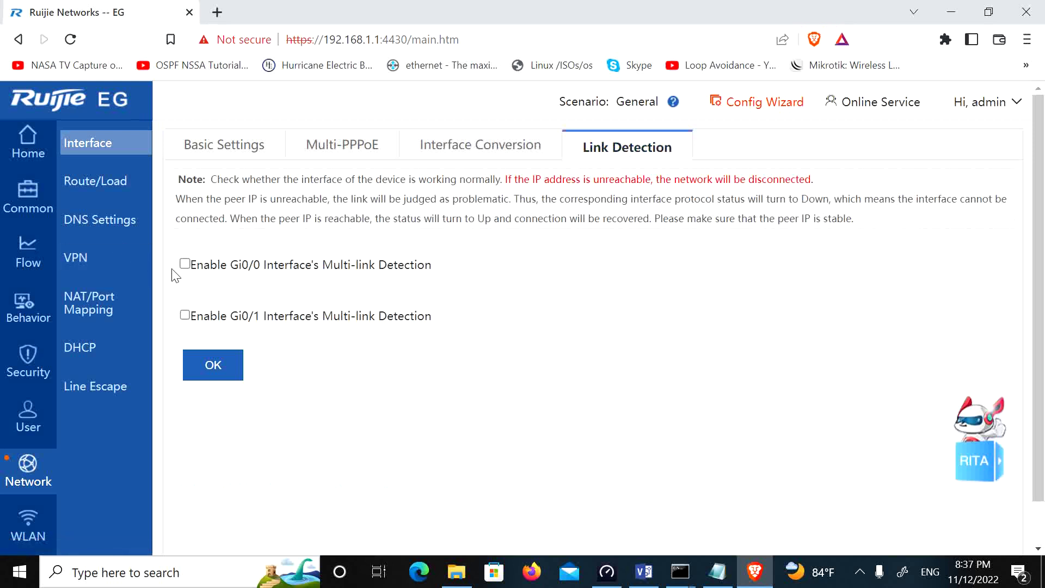
Step: Enable multi-link detection on Gi0/0 and Gi0/1 and set Gi0/0's probe address to 8.8.8.8
click(185, 264)
click(185, 340)
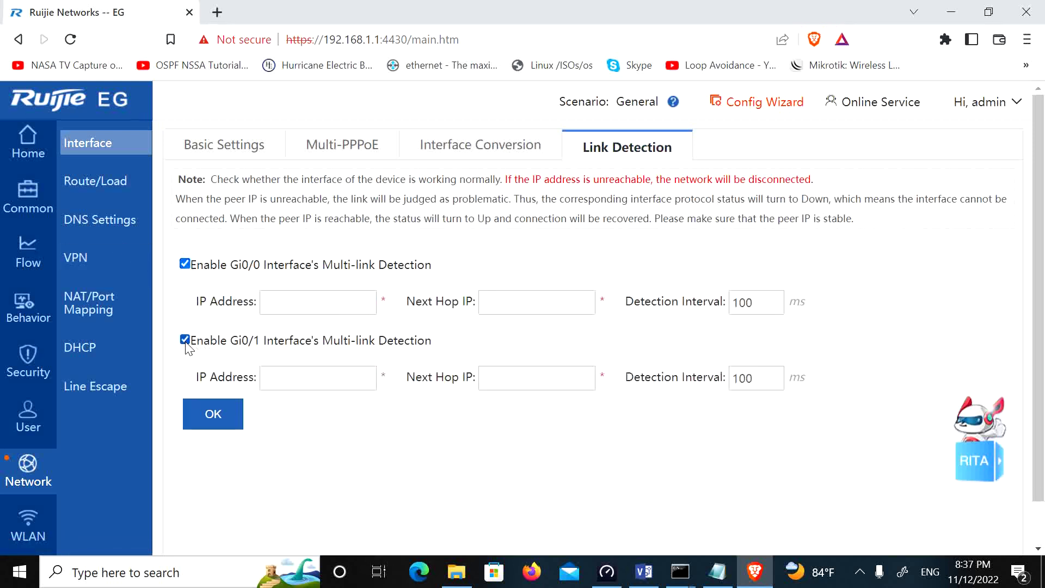
click(309, 301)
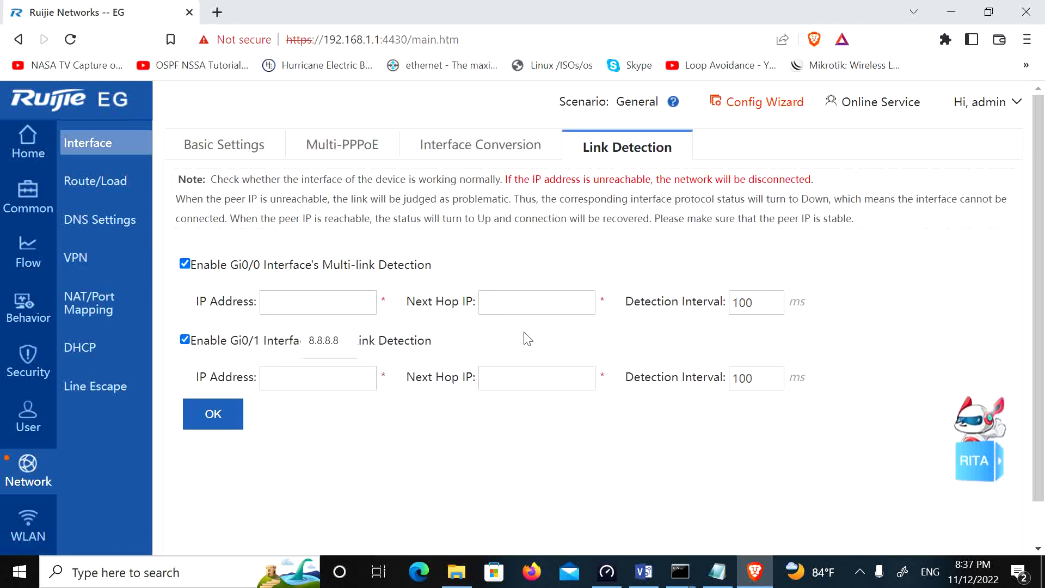
click(330, 342)
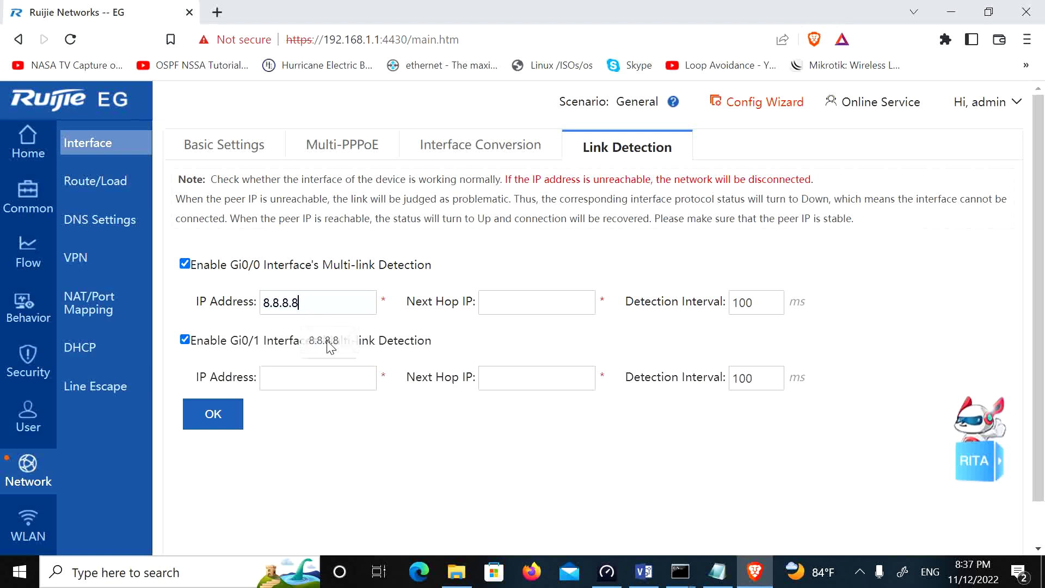
click(313, 384)
drag(305, 301, 226, 318)
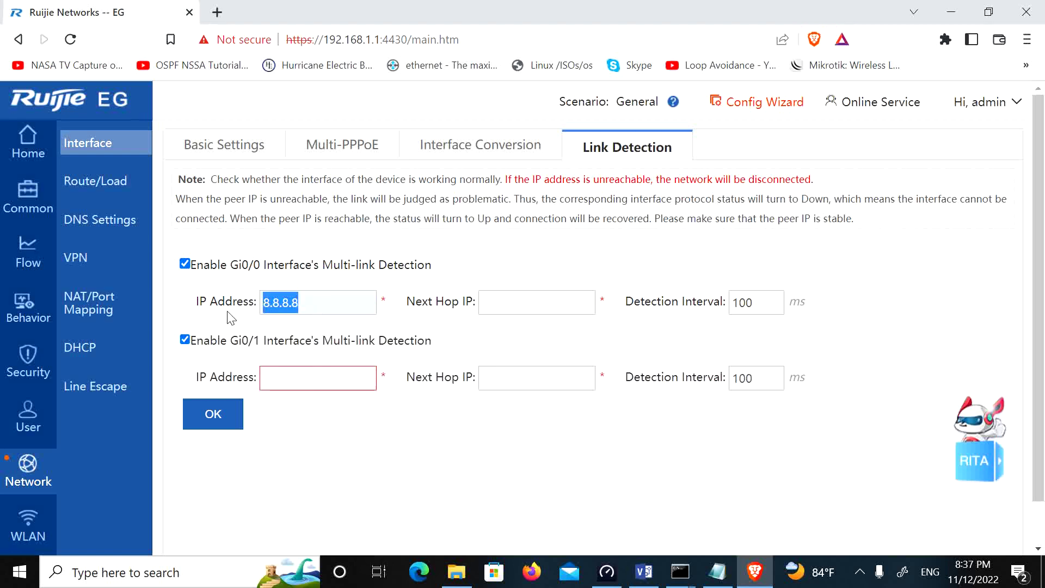
Step: Set Gi0/0's next hop to 172.16.0.1 and review its 8.8.8.8 probe and 100 ms interval
click(536, 306)
text(192)
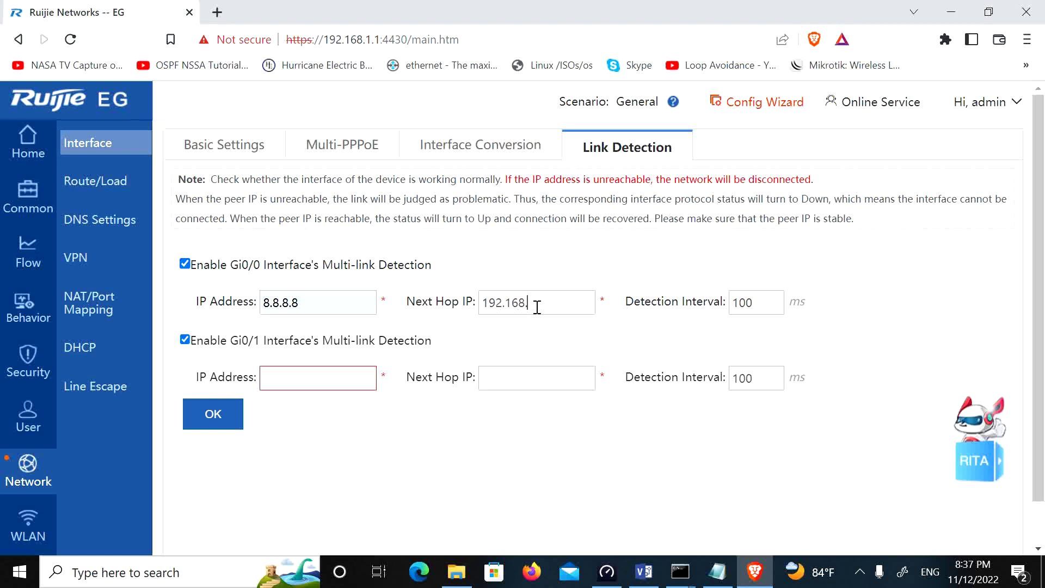
text(.168)
key(BackSpace)
key(BackSpace)
key(BackSpace)
key(BackSpace)
key(BackSpace)
key(BackSpace)
key(BackSpace)
text(172.16.0.1)
drag(323, 305, 199, 324)
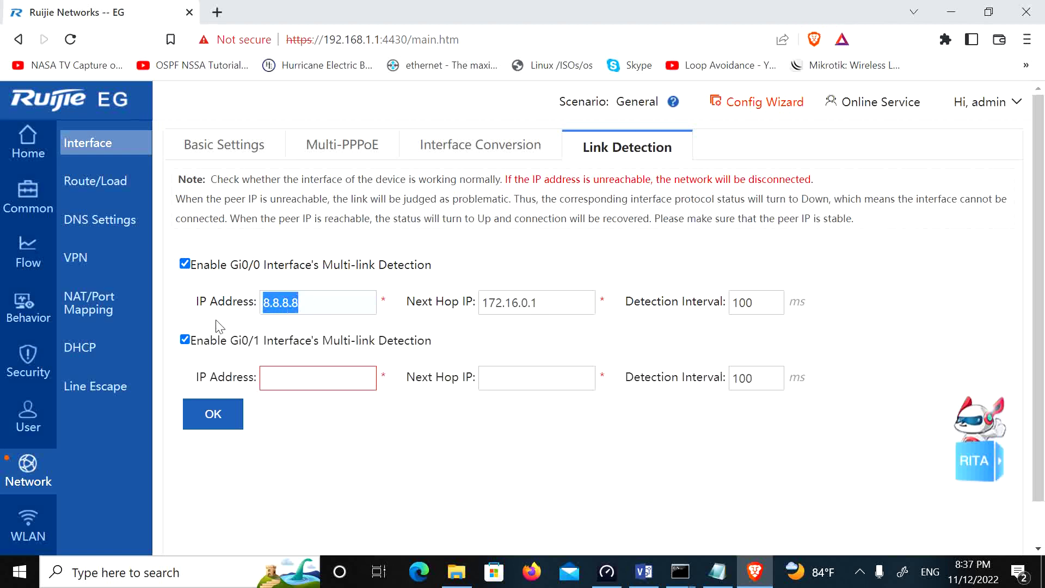
drag(765, 303, 727, 299)
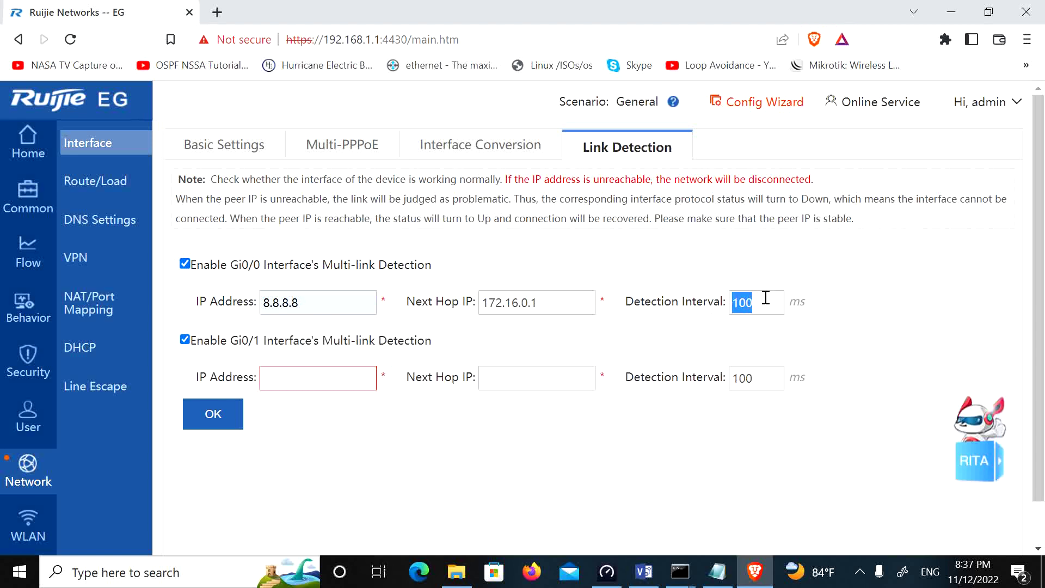
drag(544, 304, 420, 327)
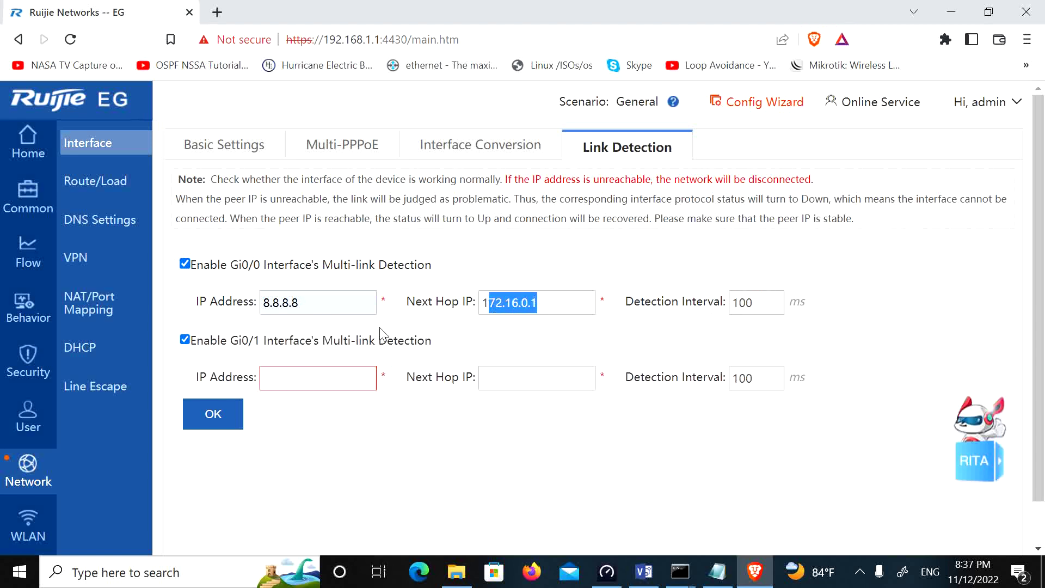
drag(308, 303, 181, 303)
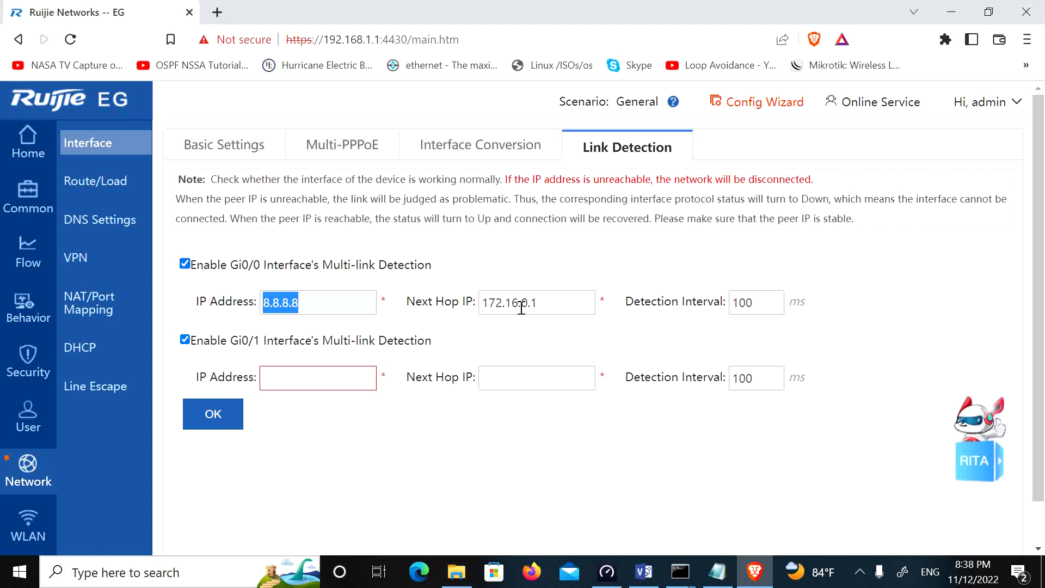
drag(556, 303, 478, 303)
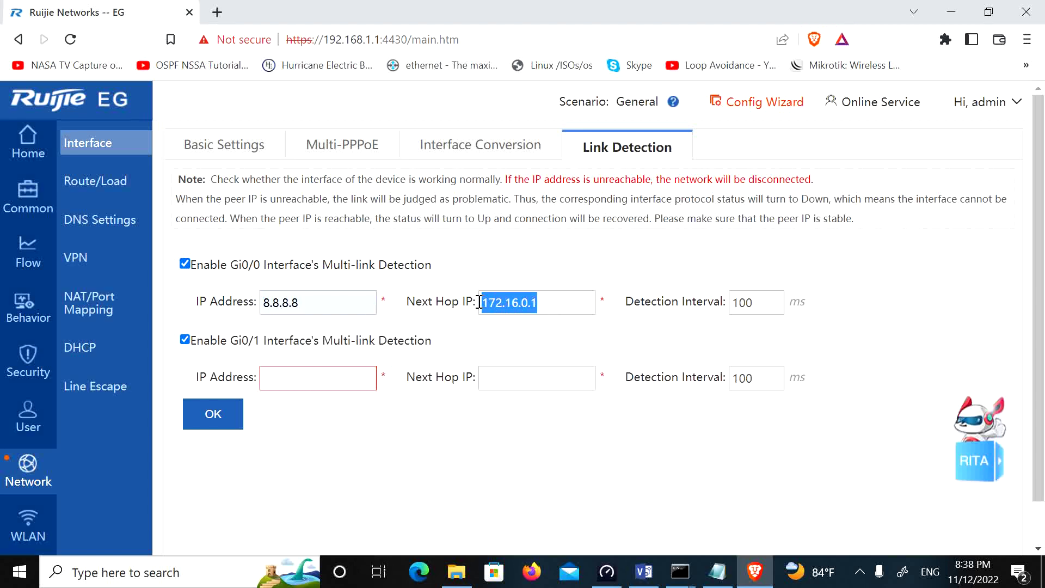
click(551, 306)
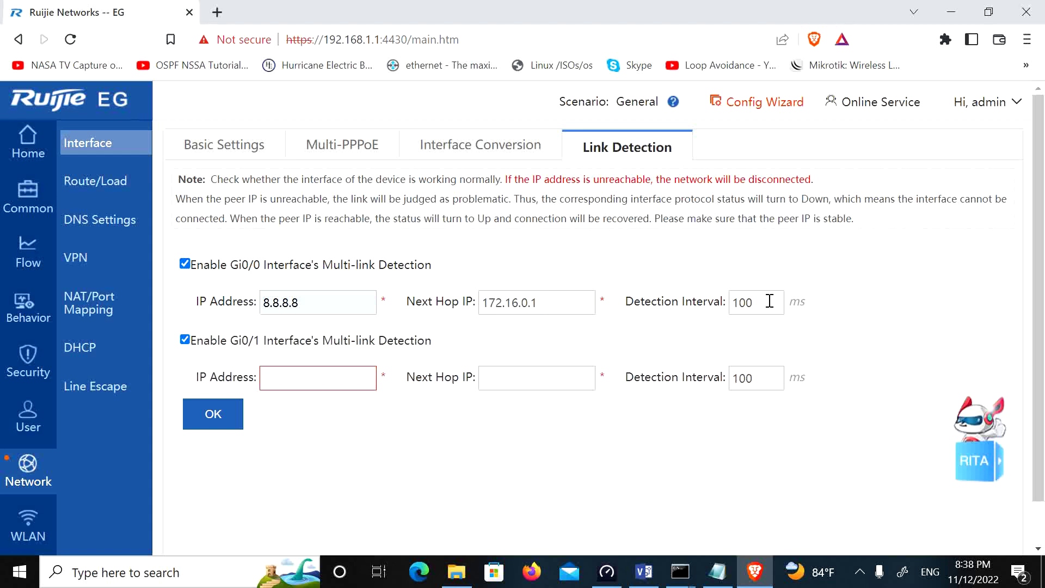
drag(770, 303, 732, 303)
drag(309, 302, 260, 300)
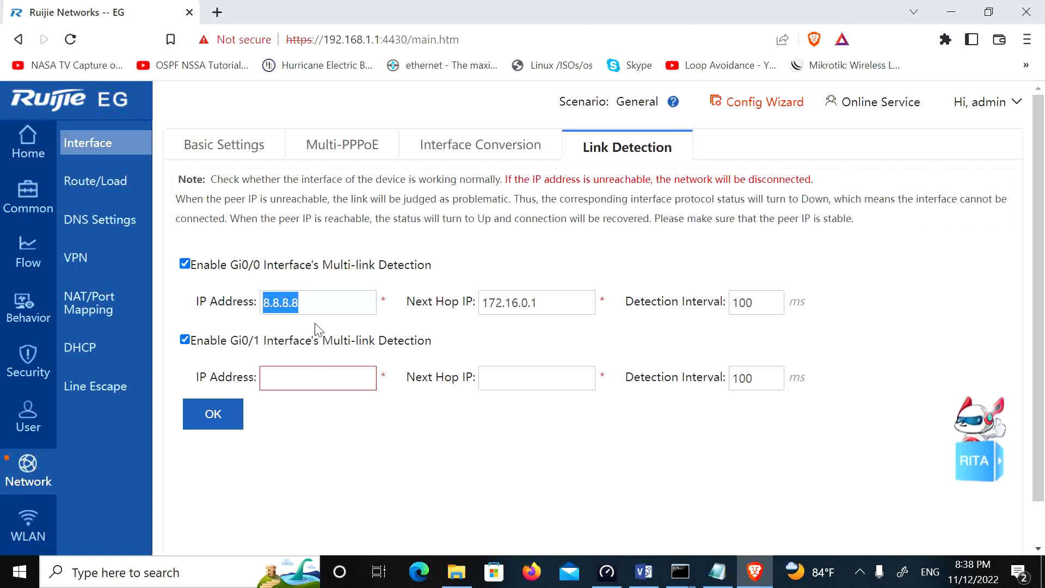
Step: Set Gi0/1 to probe 1.1.1.1 with next hop 172.16.1.1
click(281, 384)
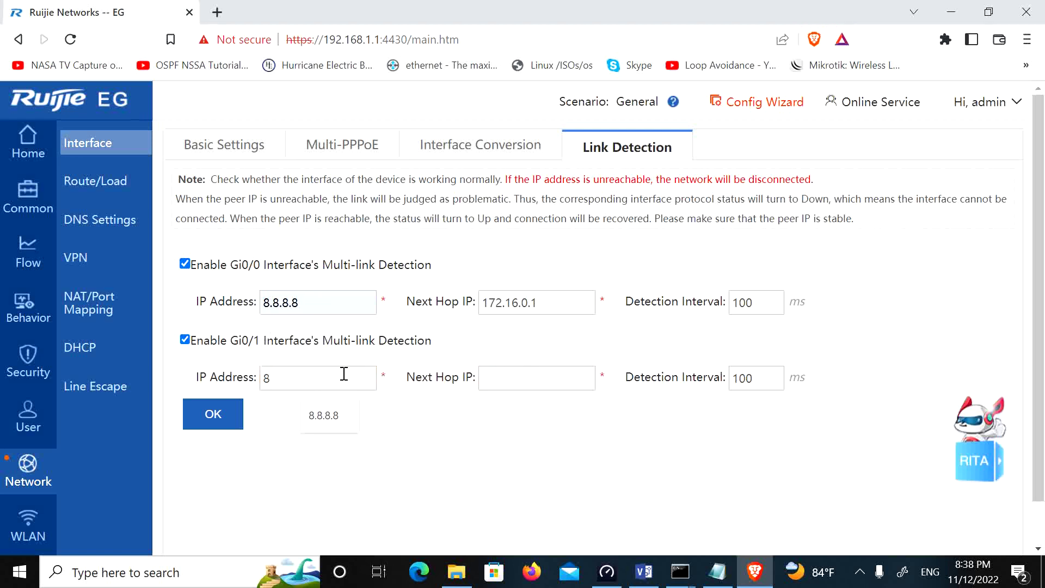
text(8.8.4.4.4)
drag(310, 379, 177, 368)
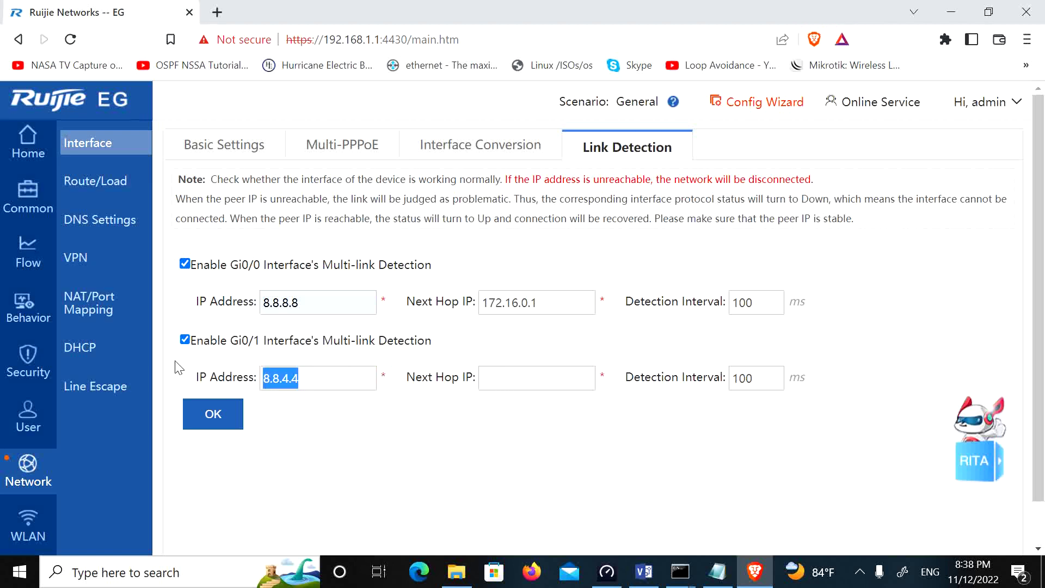
text(1.1.1)
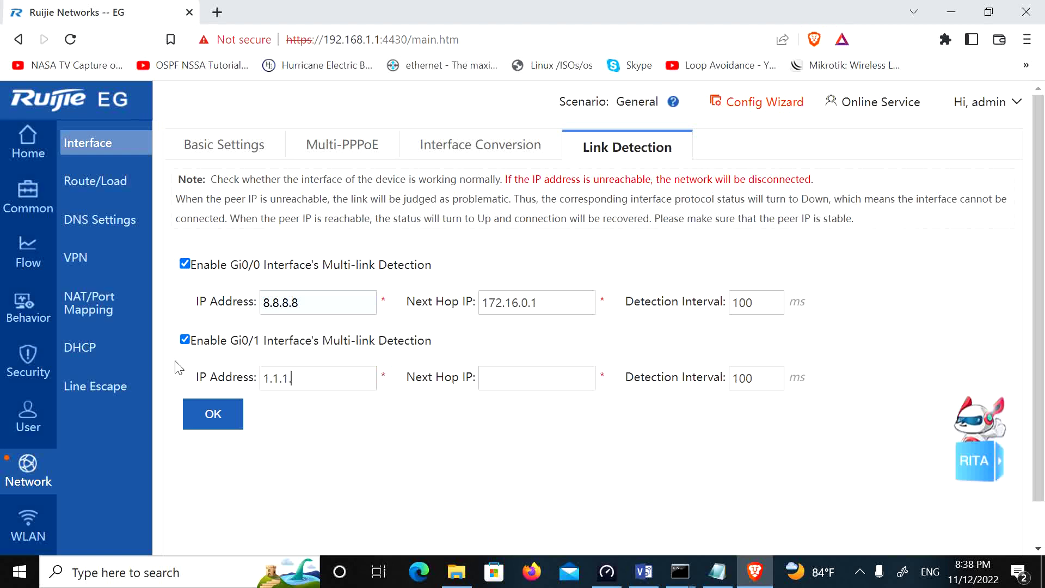
click(527, 385)
text(172.16.1.1)
drag(769, 377, 640, 408)
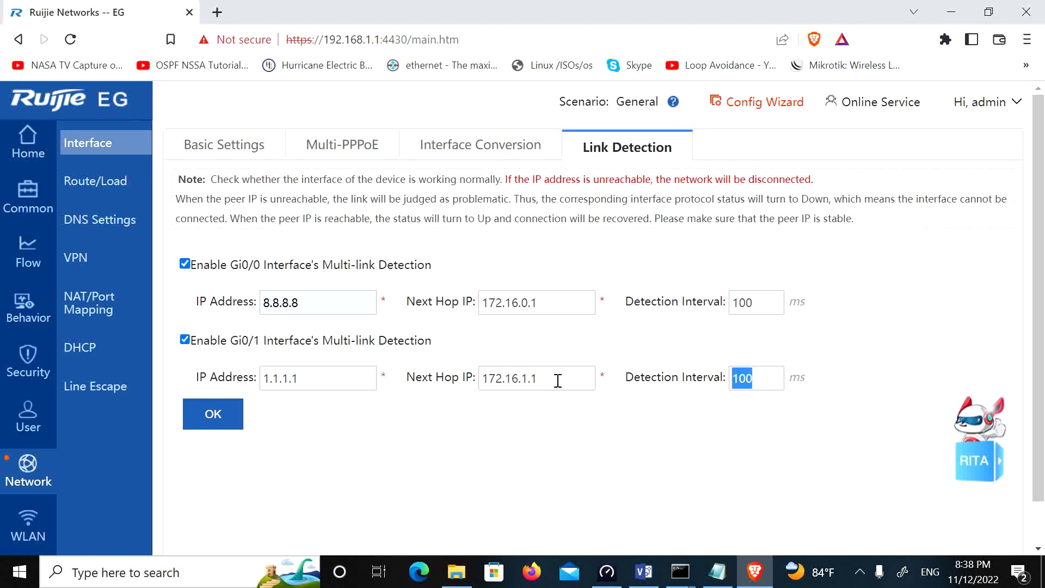
drag(558, 380, 480, 379)
drag(302, 381, 263, 379)
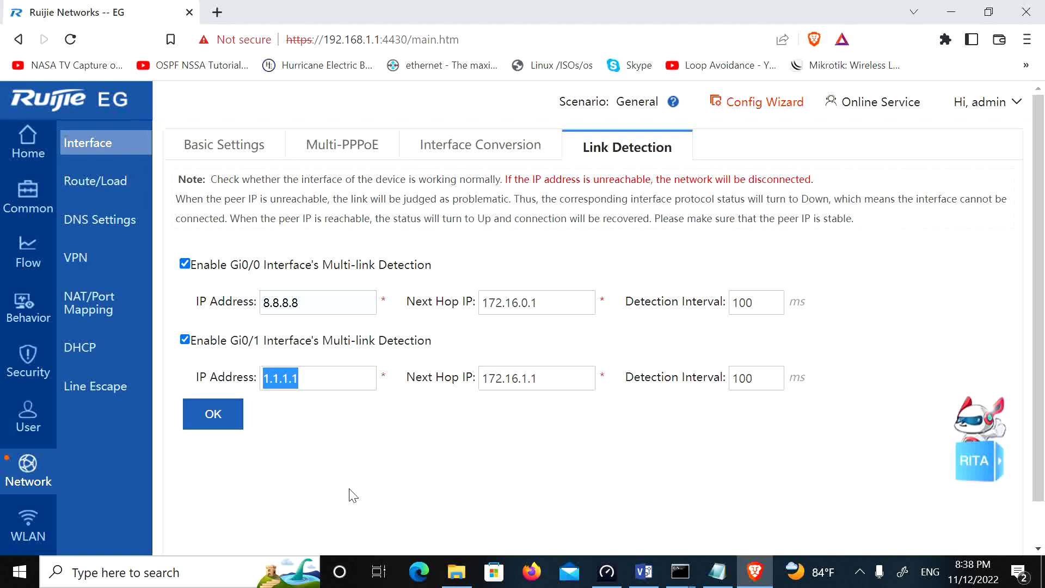
drag(555, 384, 452, 393)
drag(321, 377, 189, 431)
Step: Save link detection and confirm both Gi0/0 and Gi0/1 show connected normally
click(190, 423)
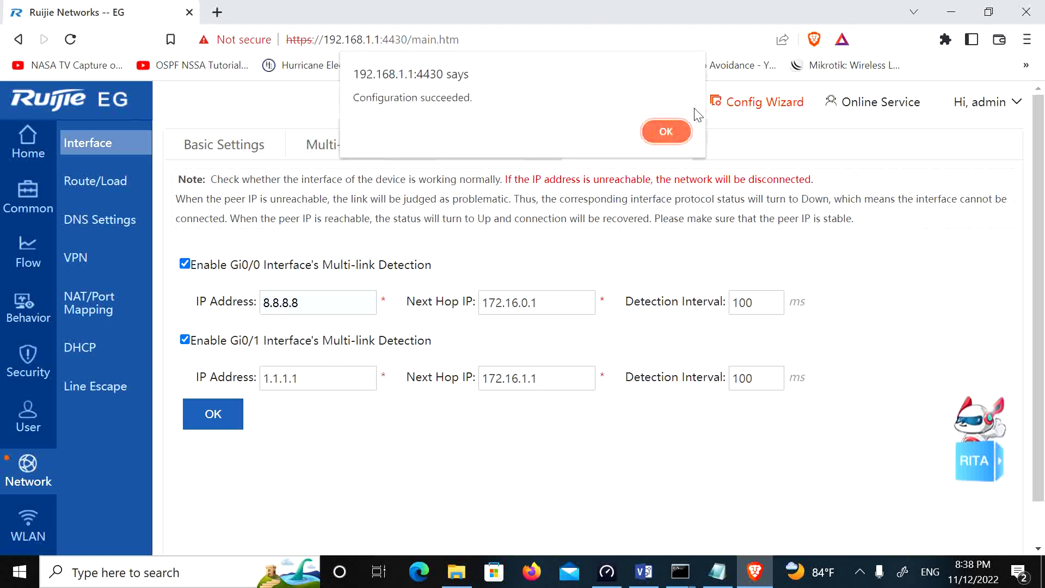
click(659, 130)
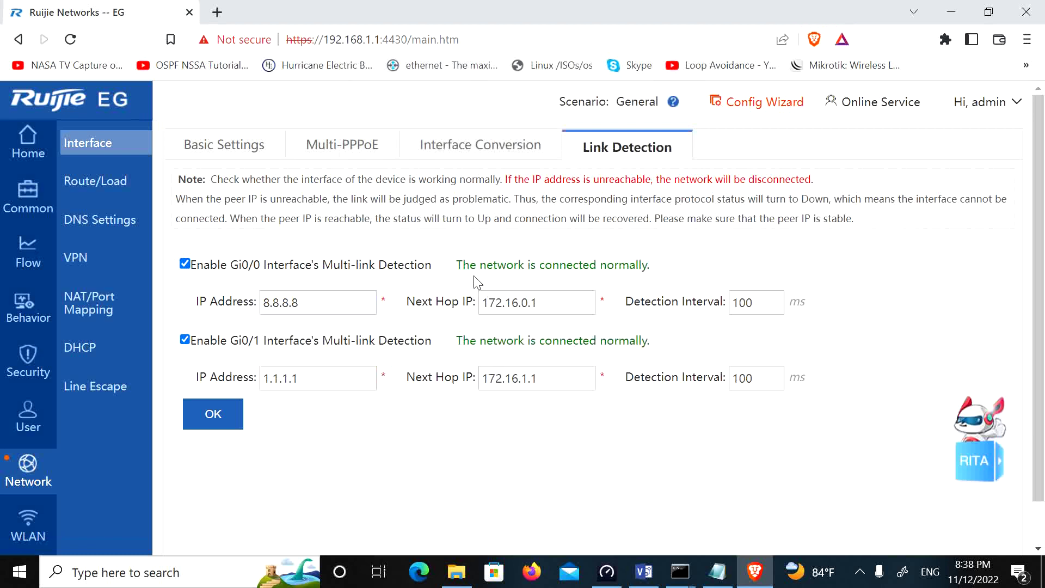
drag(463, 264, 645, 267)
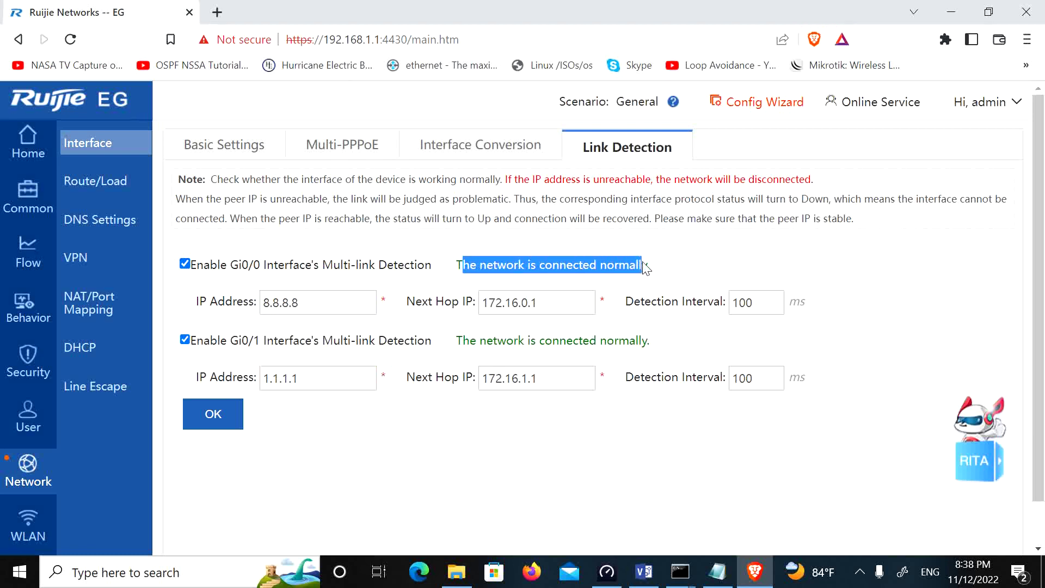
drag(456, 342, 623, 363)
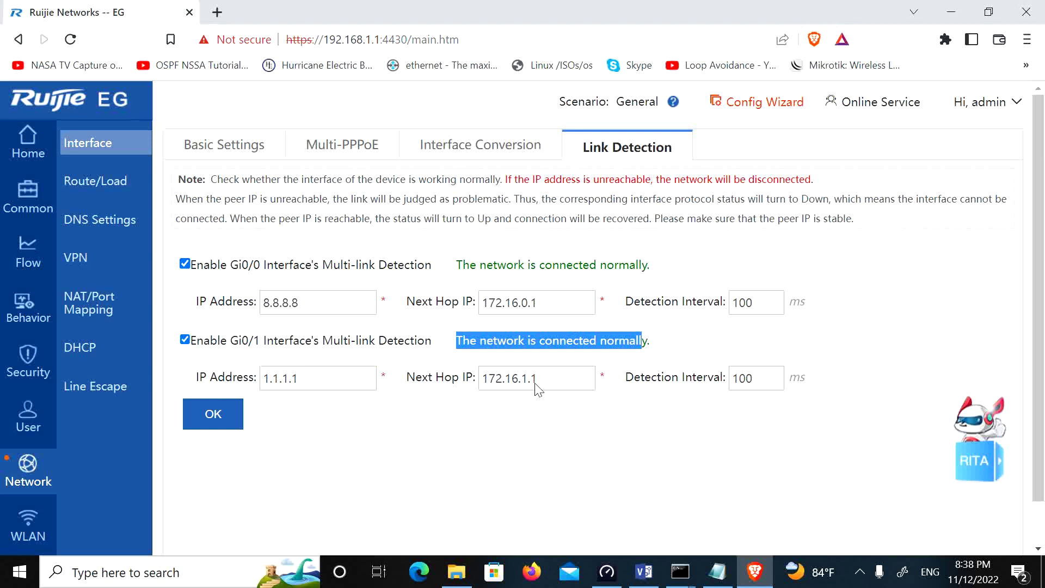
Step: Open Route/Load and look over the Policy-Based Route form and its empty list
click(92, 187)
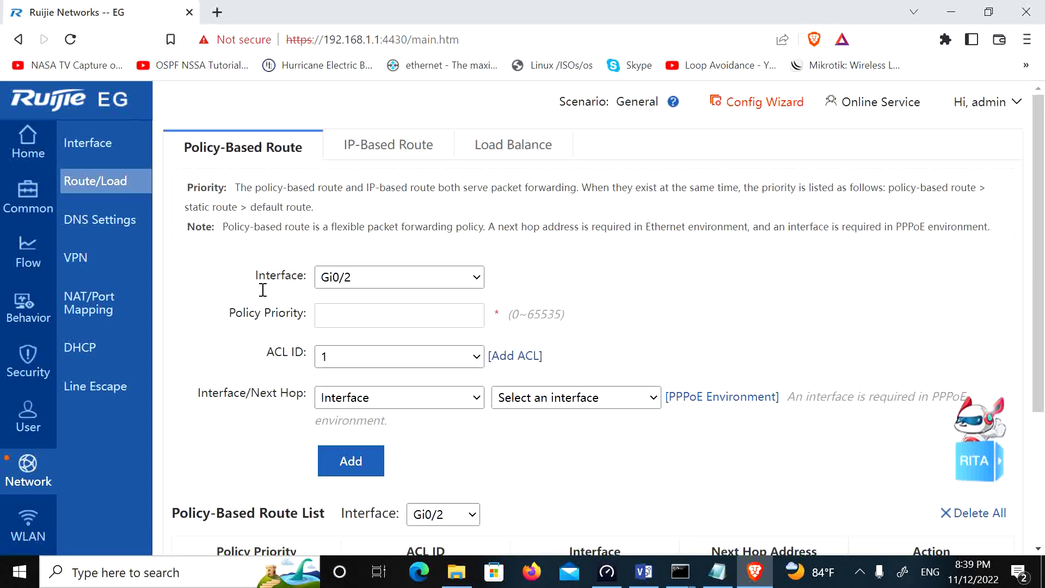
scroll(427, 355, down, 3)
scroll(427, 354, up, 3)
scroll(541, 372, down, 4)
scroll(541, 372, up, 4)
Step: Confirm the default routes via 172.16.0.1 and 172.16.1.1 are both Primary, then open Load Balance
click(375, 152)
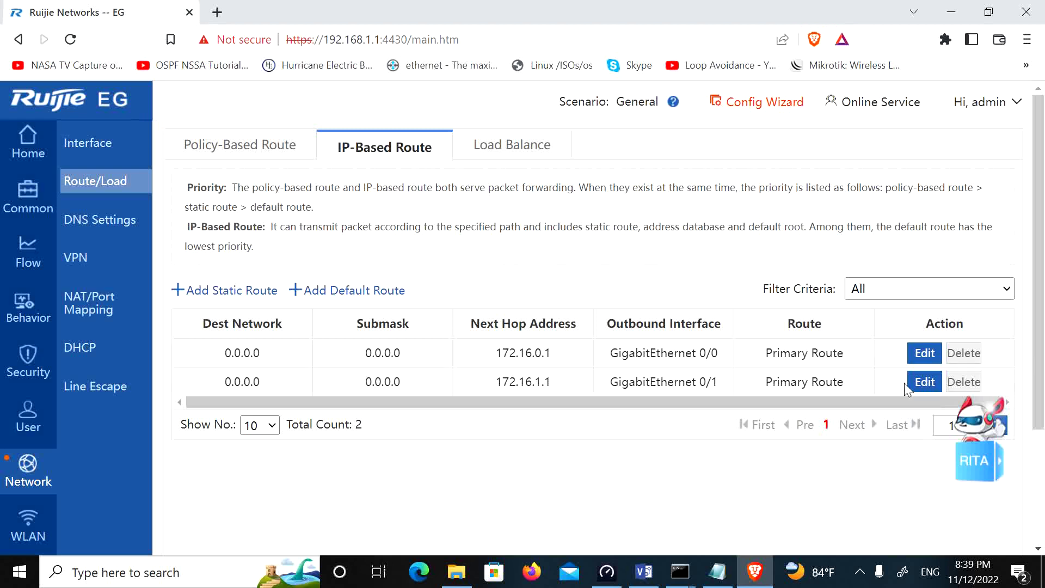
click(924, 382)
click(506, 362)
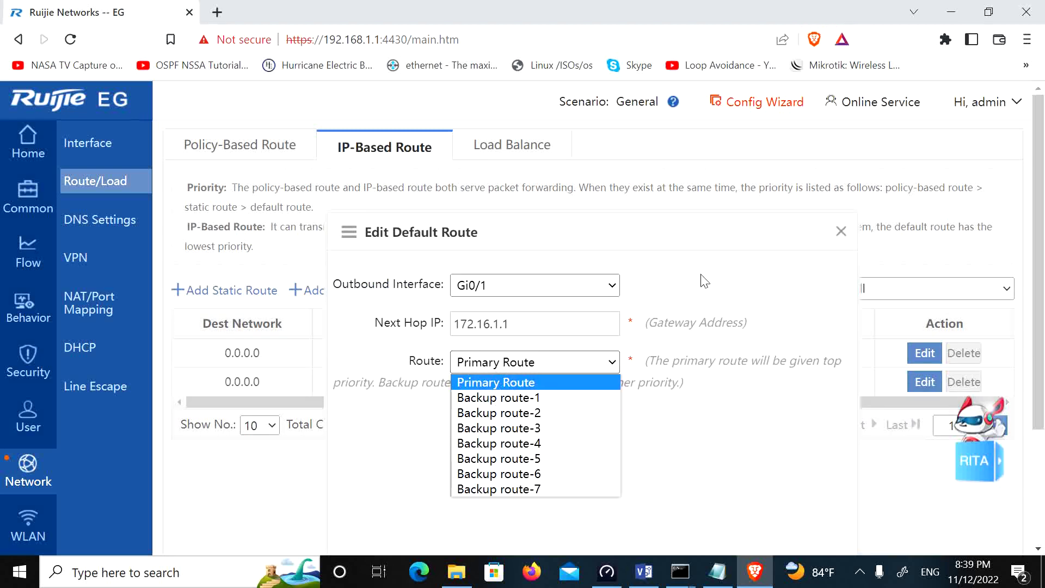
click(841, 232)
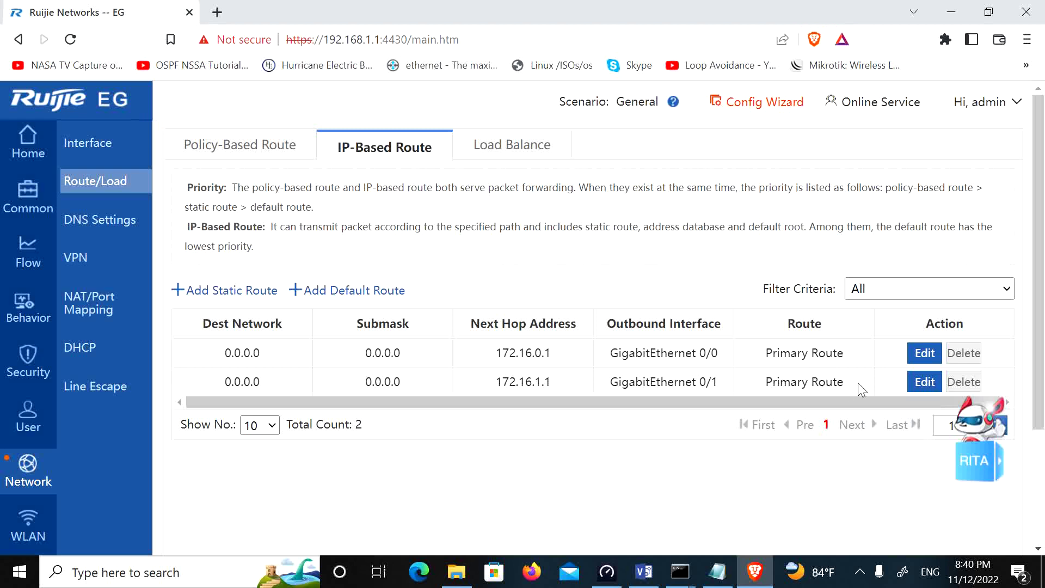
drag(843, 382, 763, 382)
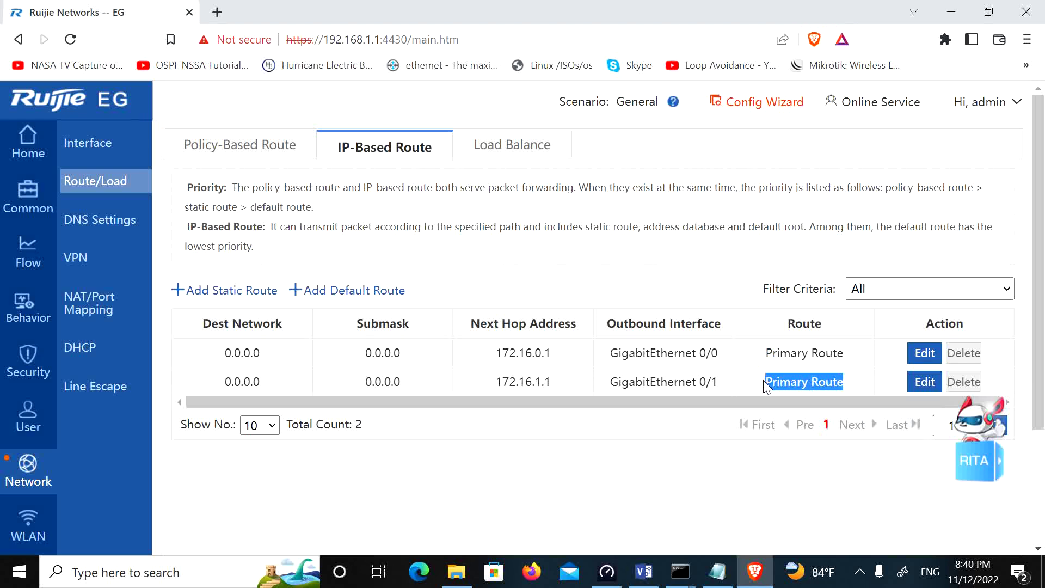
click(789, 358)
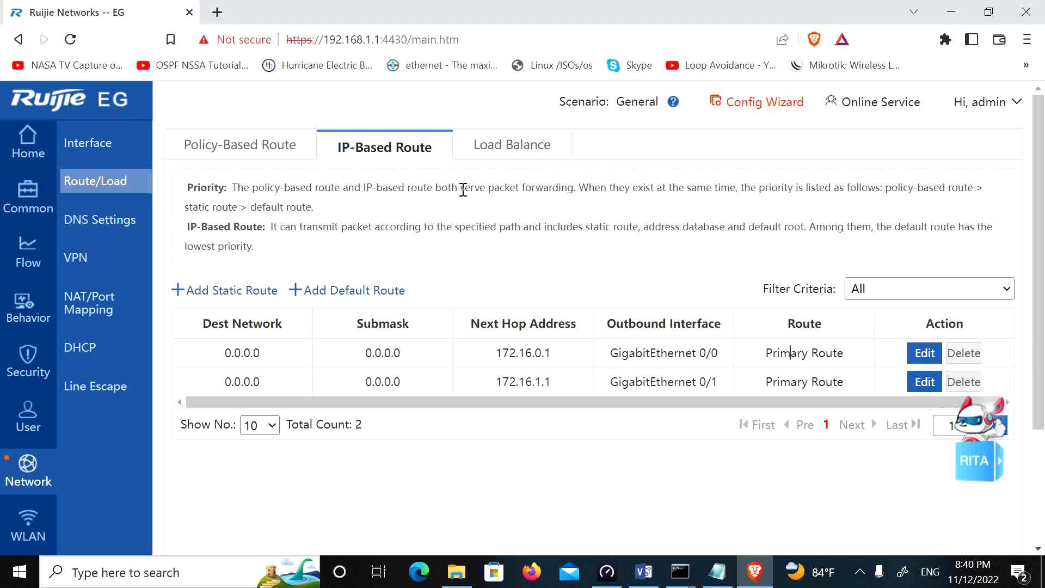
click(491, 159)
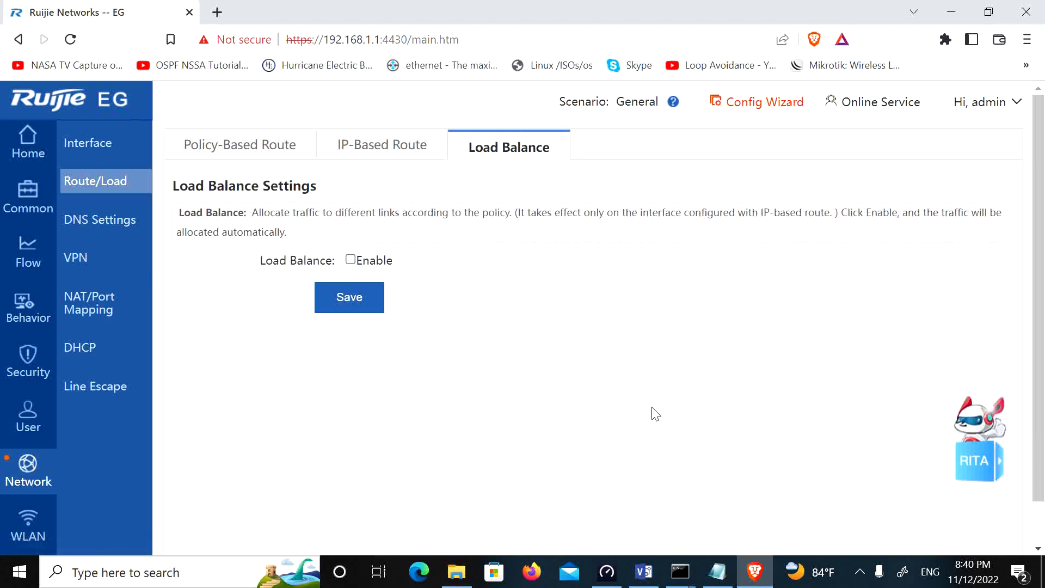
Step: Enable load balancing and start a custom interface weight entry for Gi0/0
click(351, 259)
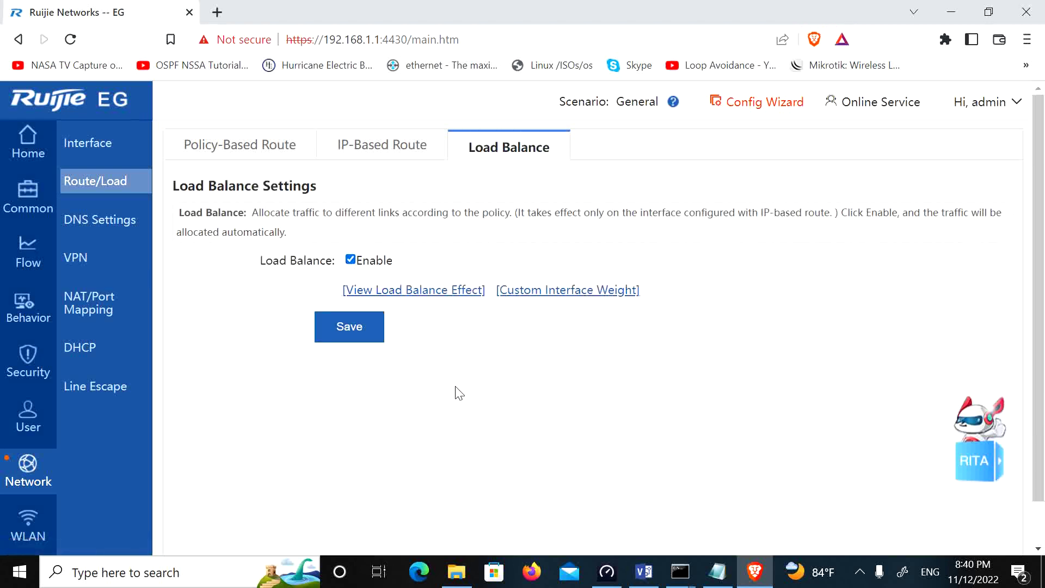
click(554, 297)
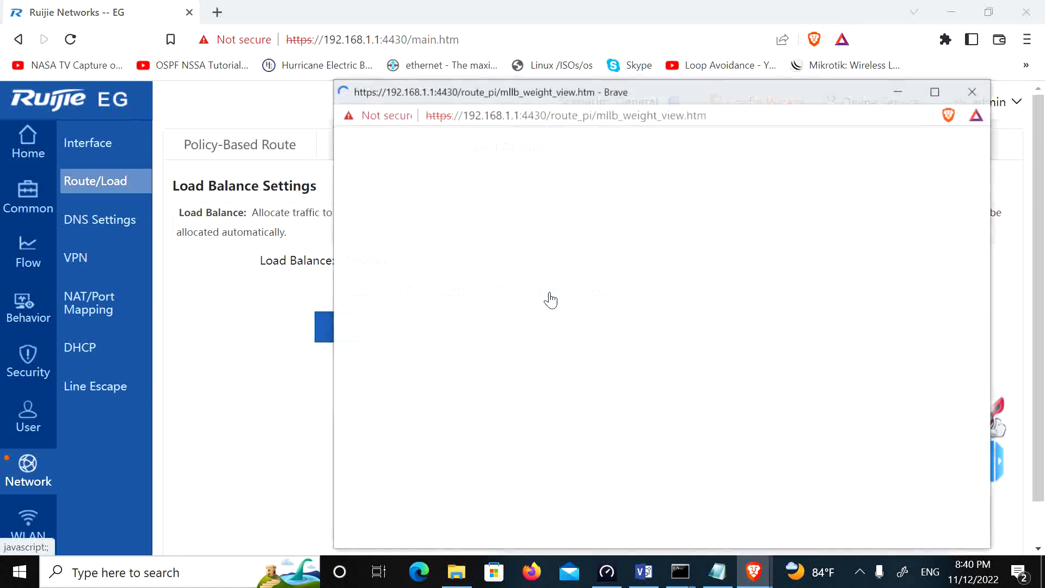
click(571, 249)
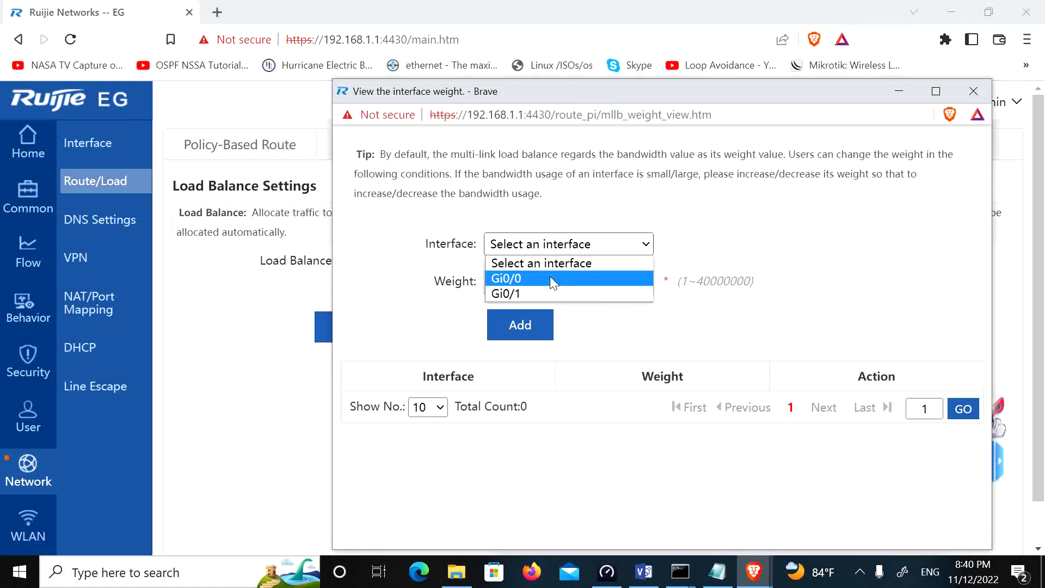
click(553, 278)
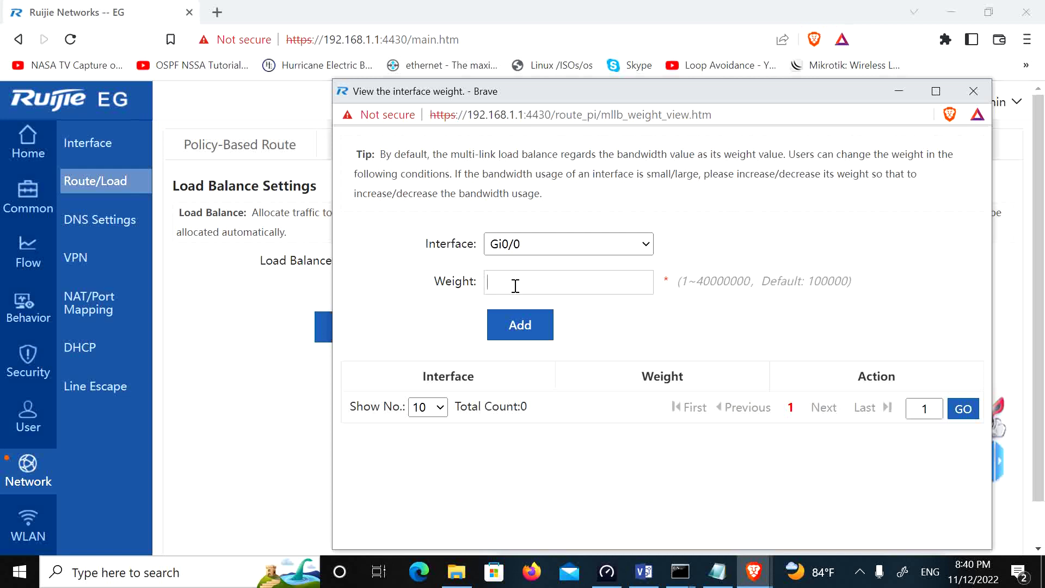
Step: Add a custom load-balance weight of 30 for interface Gi0/0
text(30)
drag(531, 289, 426, 285)
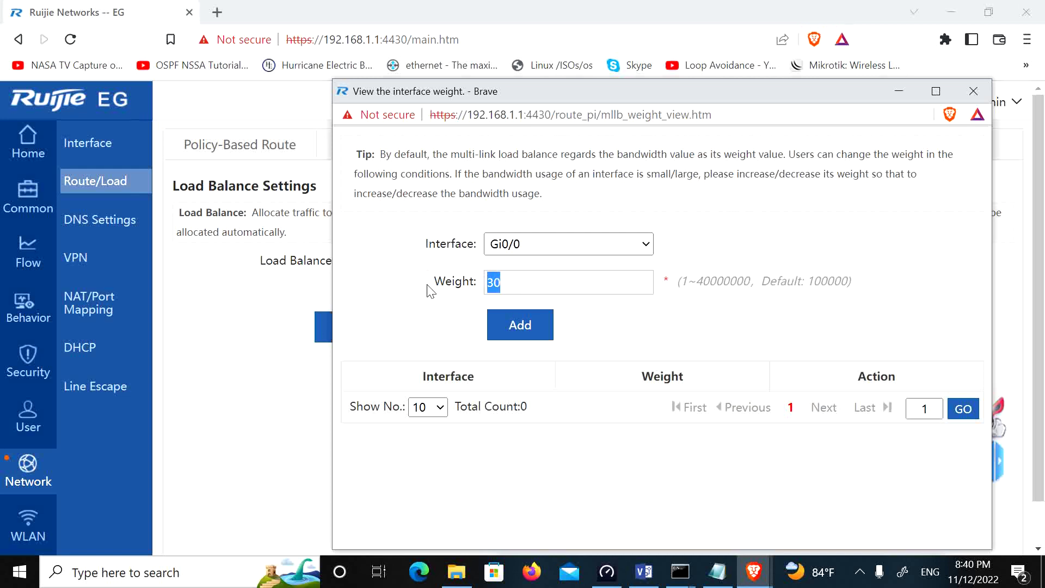
click(548, 284)
drag(548, 282, 450, 277)
click(556, 284)
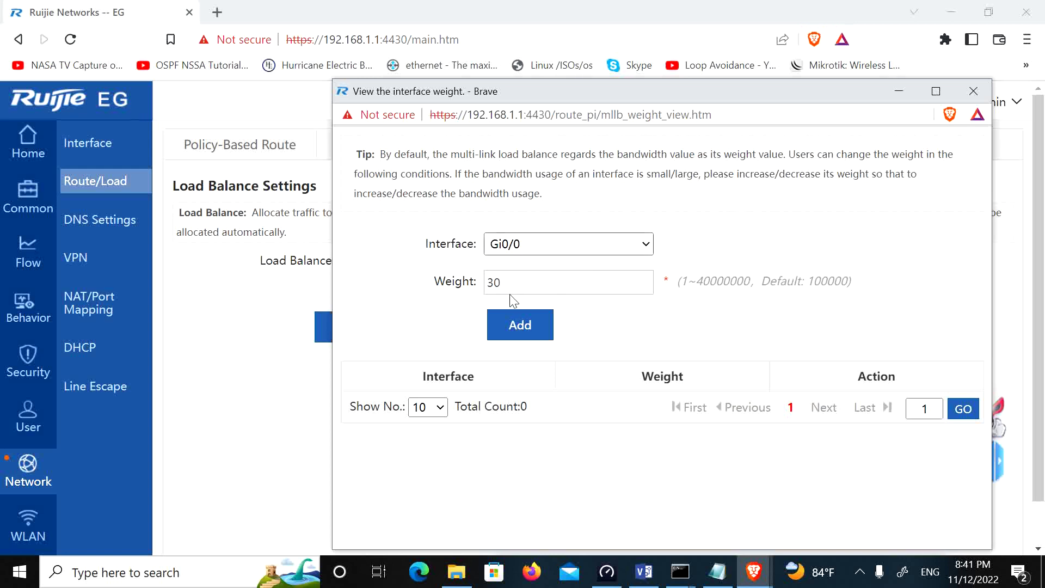
click(525, 329)
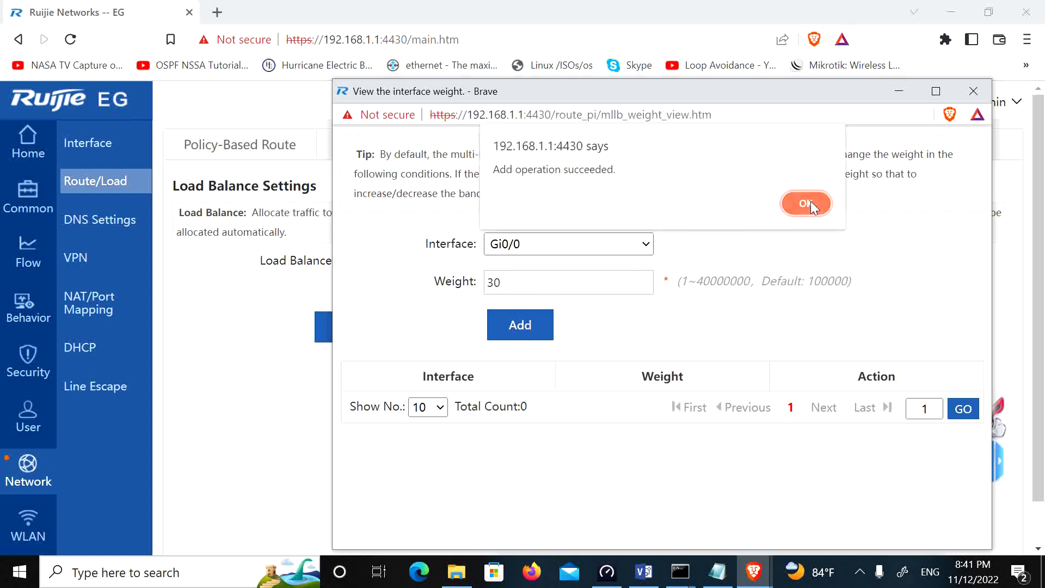
click(808, 201)
Step: Add weight 30 for Gi0/1 as well, then close the interface weight window
click(548, 248)
click(528, 297)
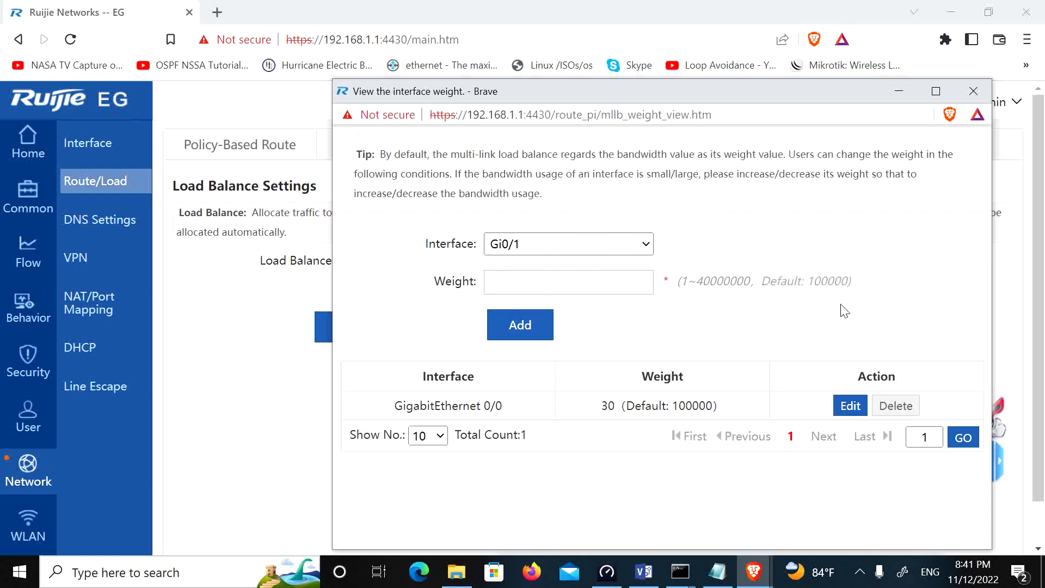
text(30)
click(513, 331)
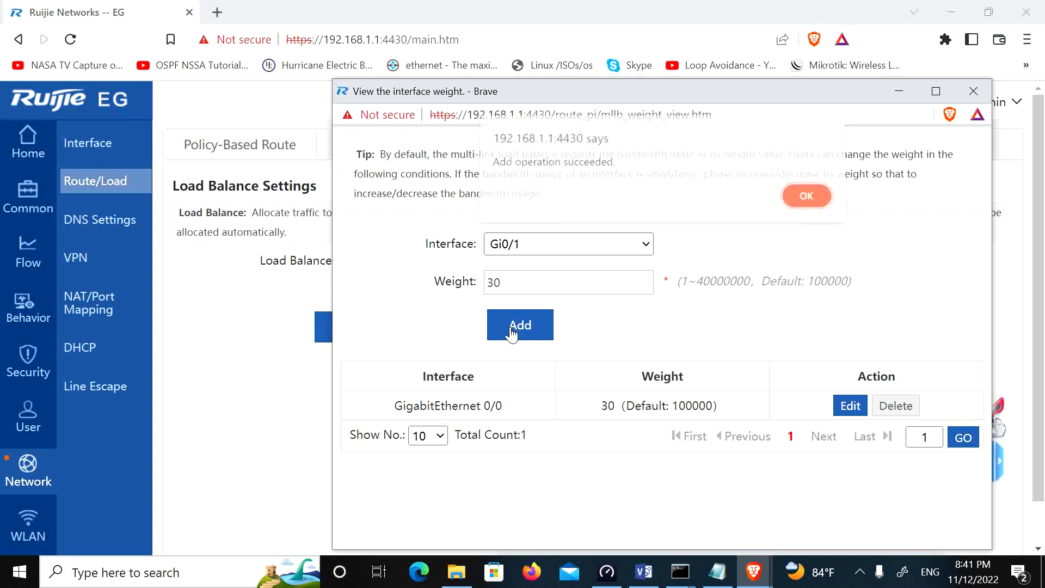
click(817, 207)
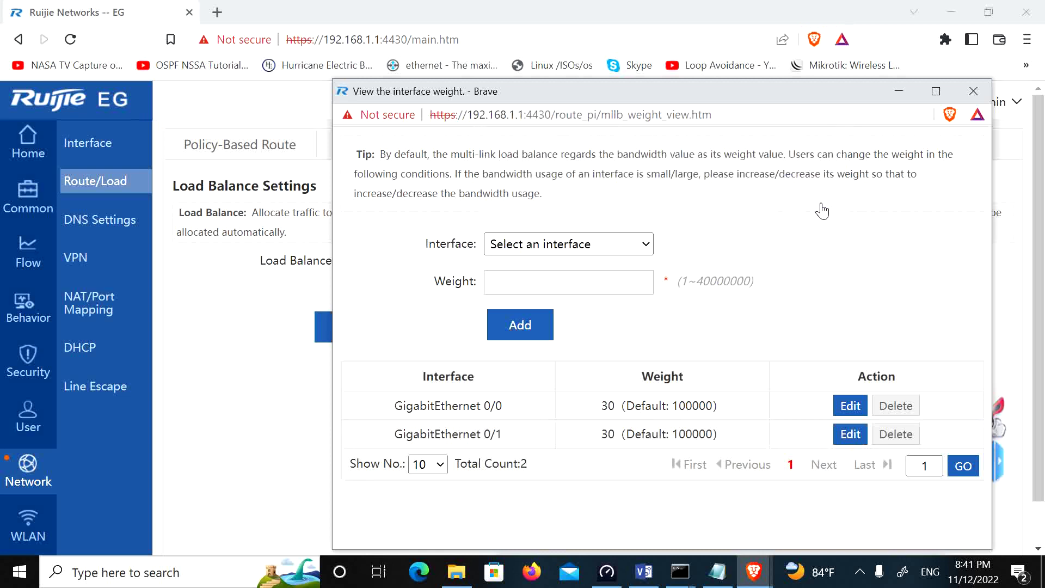
drag(820, 91, 762, 14)
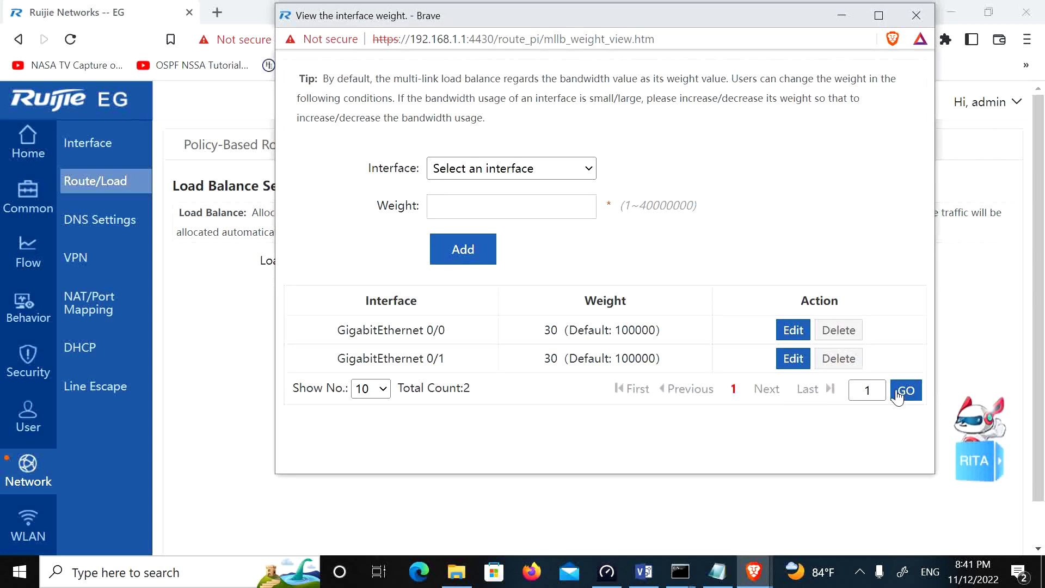
click(916, 16)
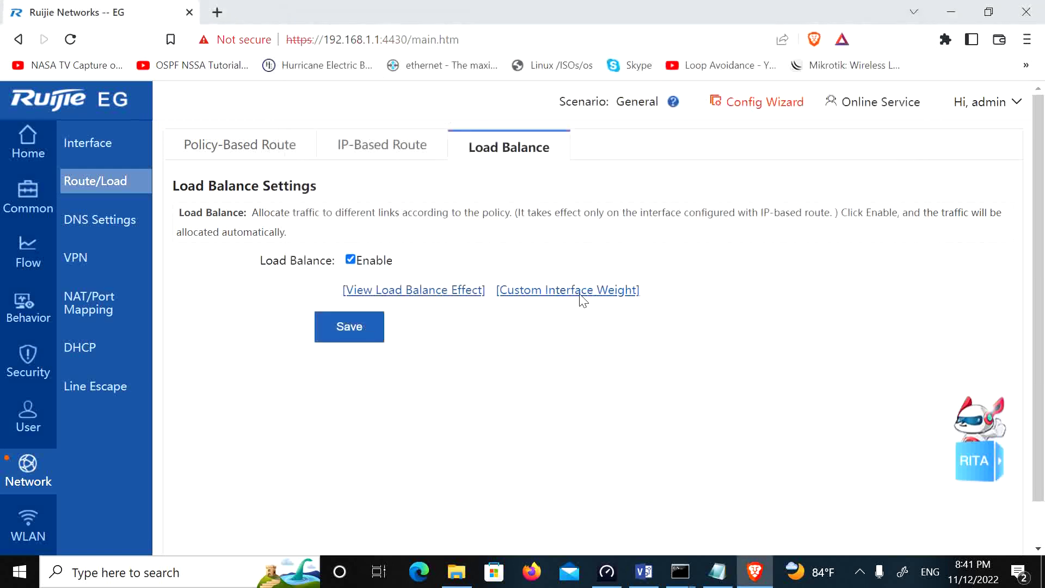
Step: Save the load-balance settings and add 8.8.4.4 as the second DNS server after 8.8.8.8
click(346, 340)
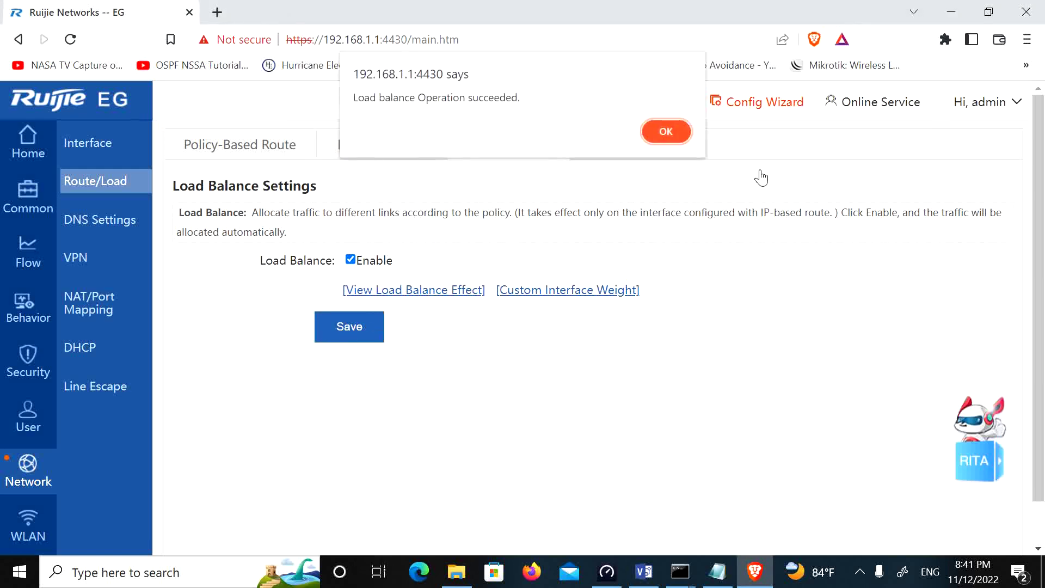
click(679, 136)
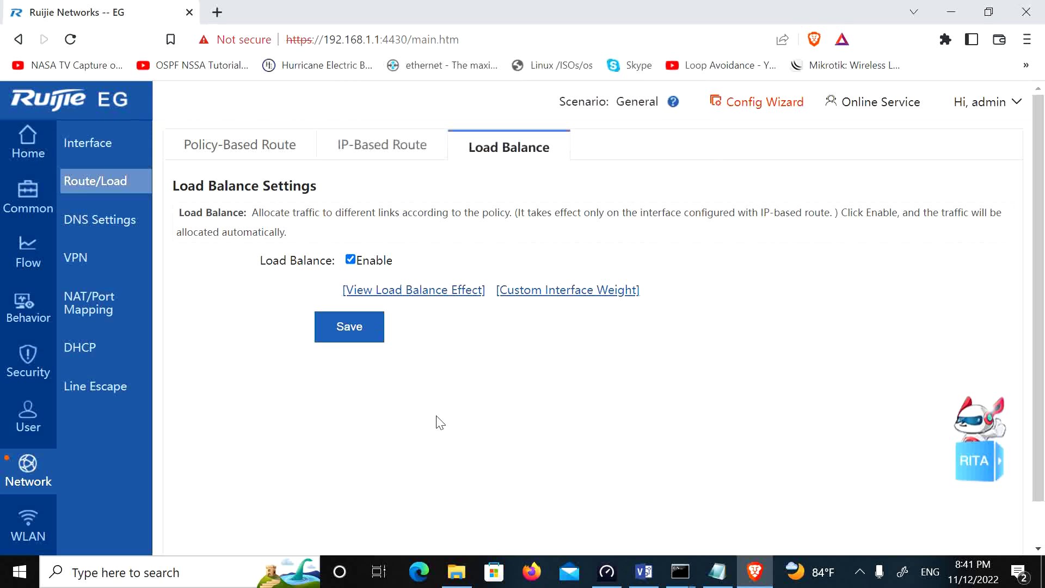
click(102, 223)
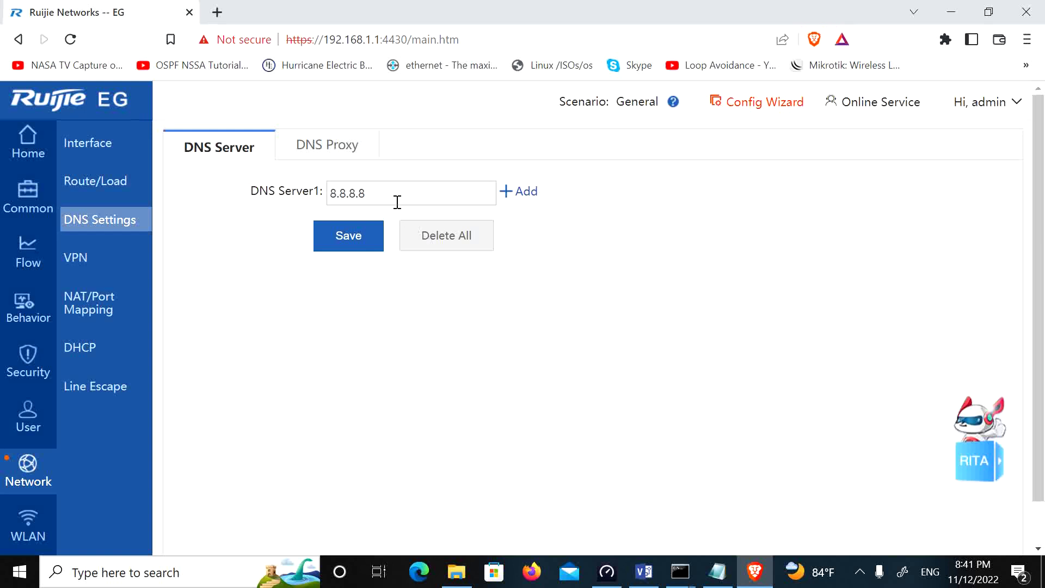
click(518, 191)
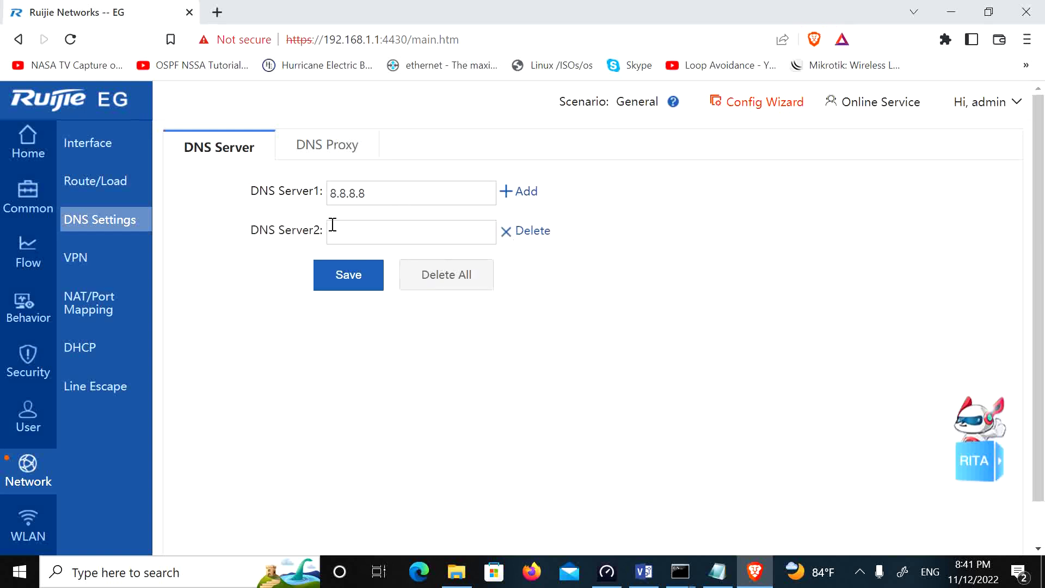
text(8.8.4.4)
click(346, 279)
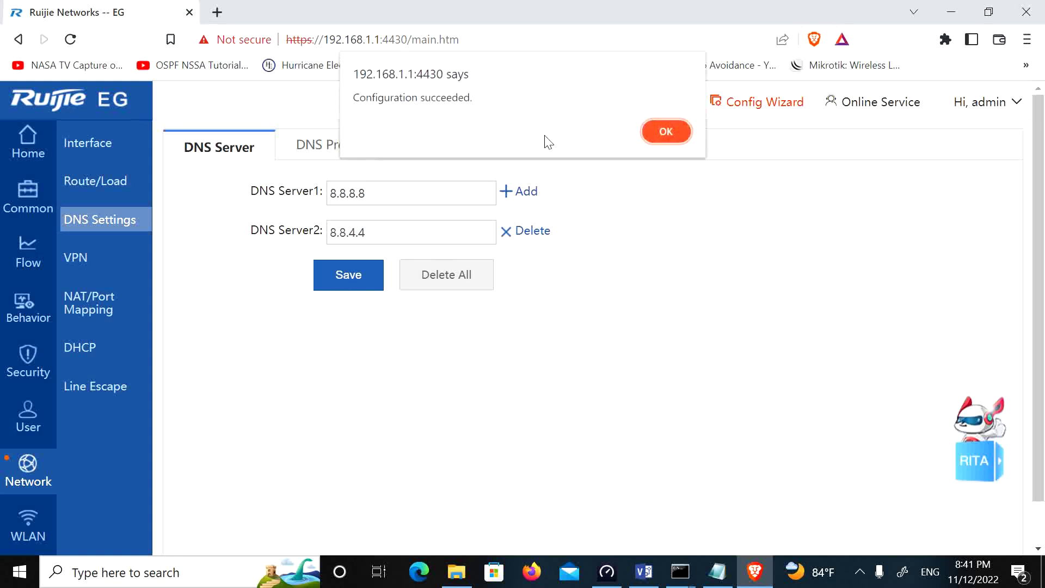
click(649, 129)
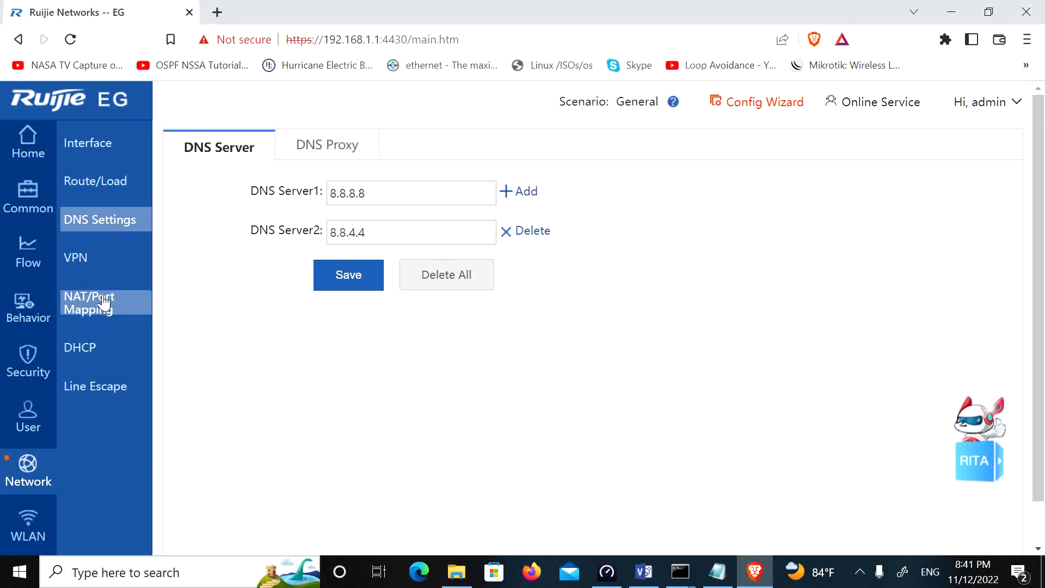
click(76, 261)
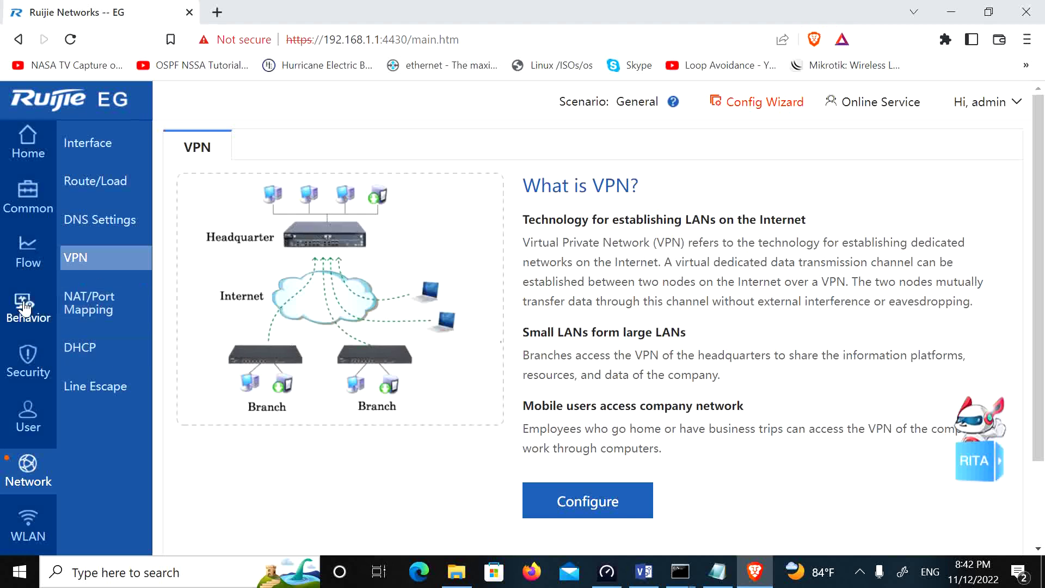
Step: Check the NAT address pool for Gi0/0 and Gi0/1 and the NAT rule list, then open DHCP settings
click(96, 320)
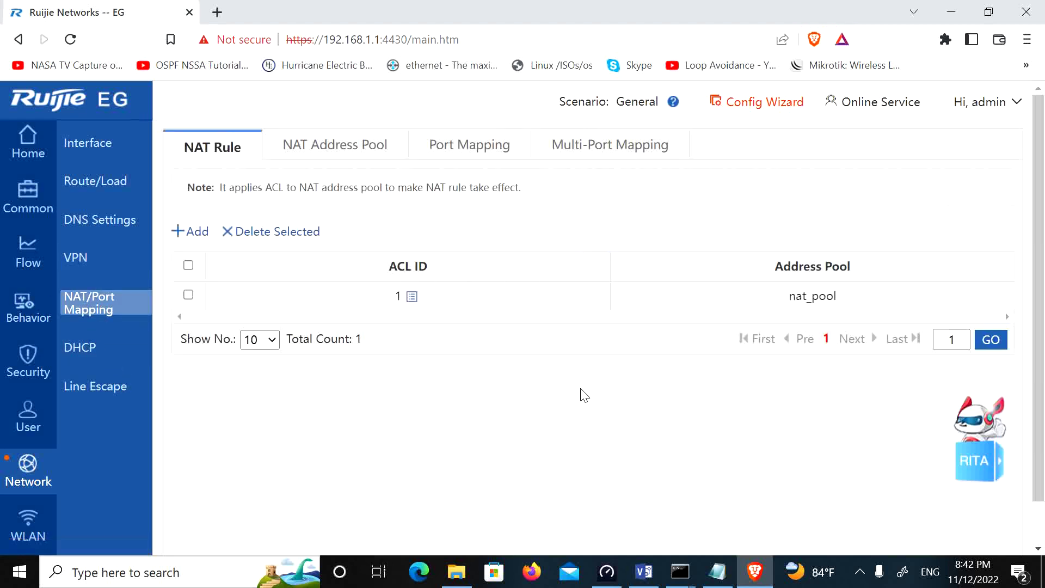
click(348, 147)
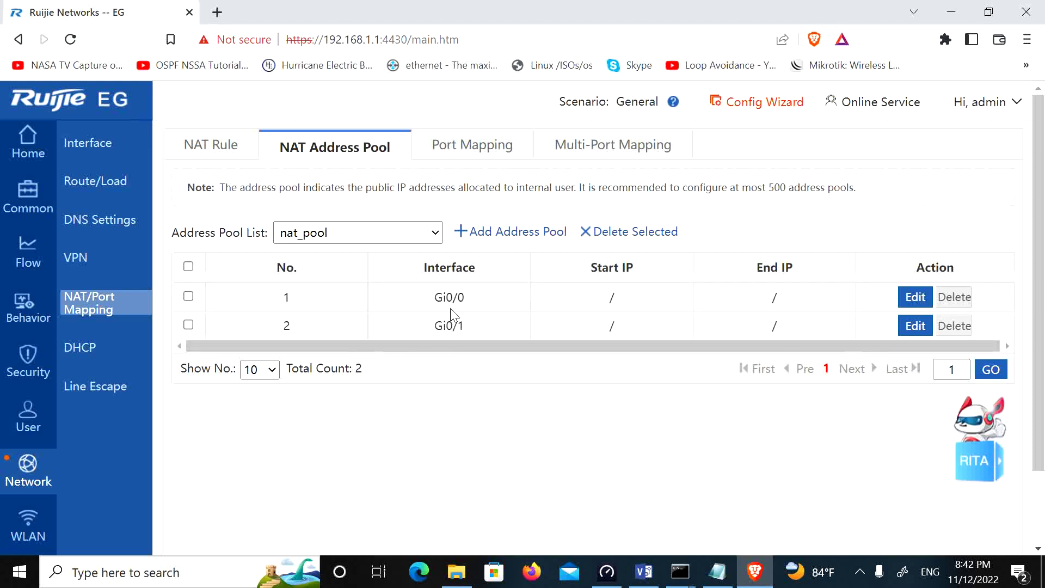
click(223, 151)
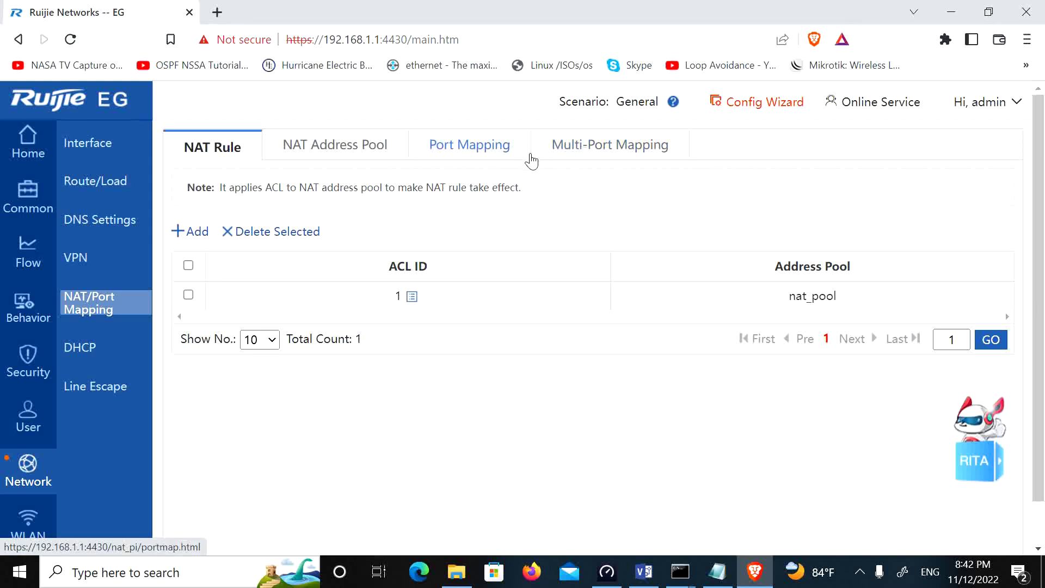
click(108, 355)
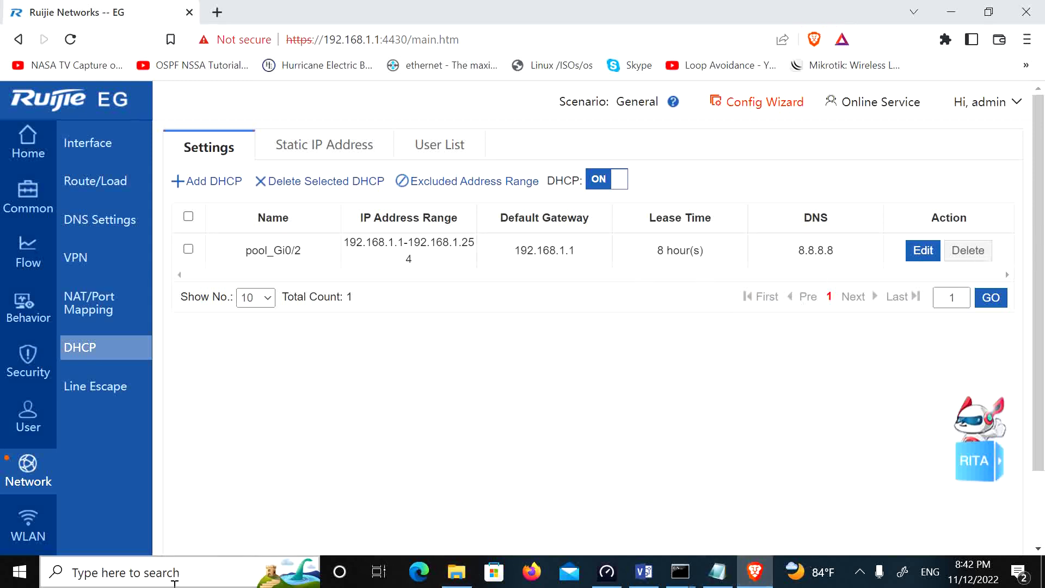
click(205, 573)
Step: Launch ncpa.cpl and open the Ethernet100MB adapter's properties
text(ncpa.cpl)
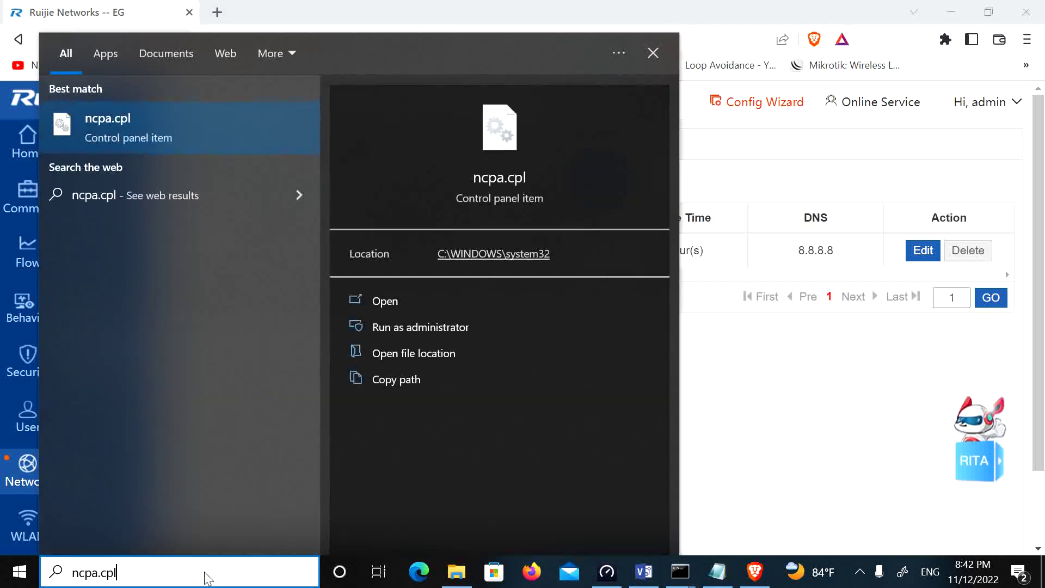
key(Return)
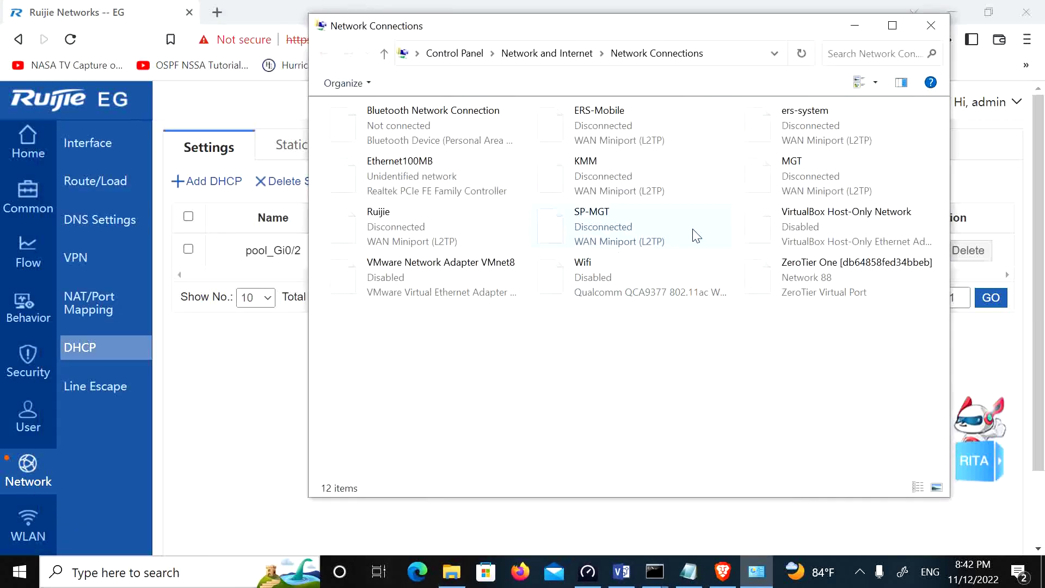
click(386, 179)
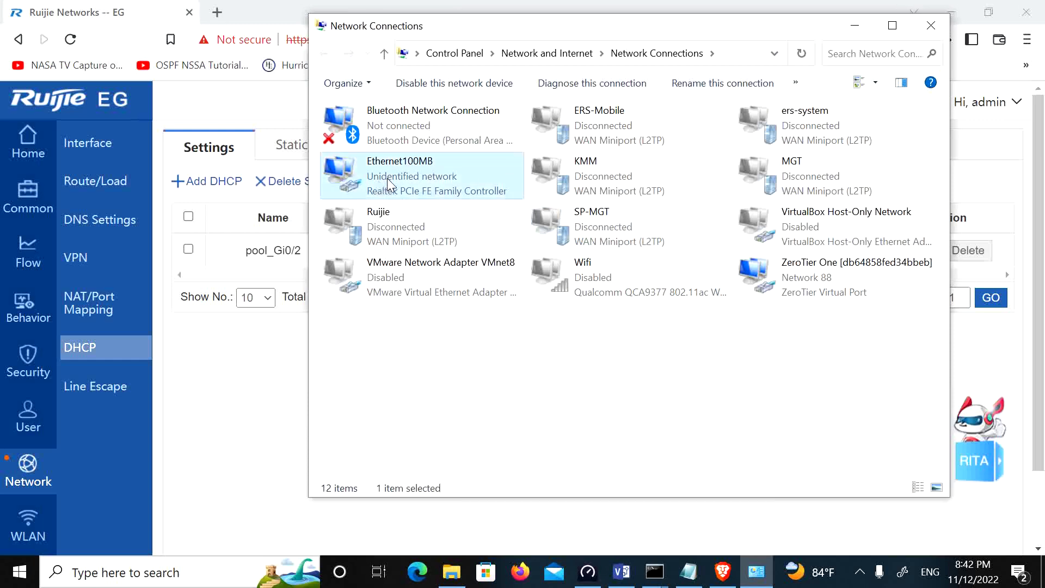
right_click(387, 179)
click(458, 342)
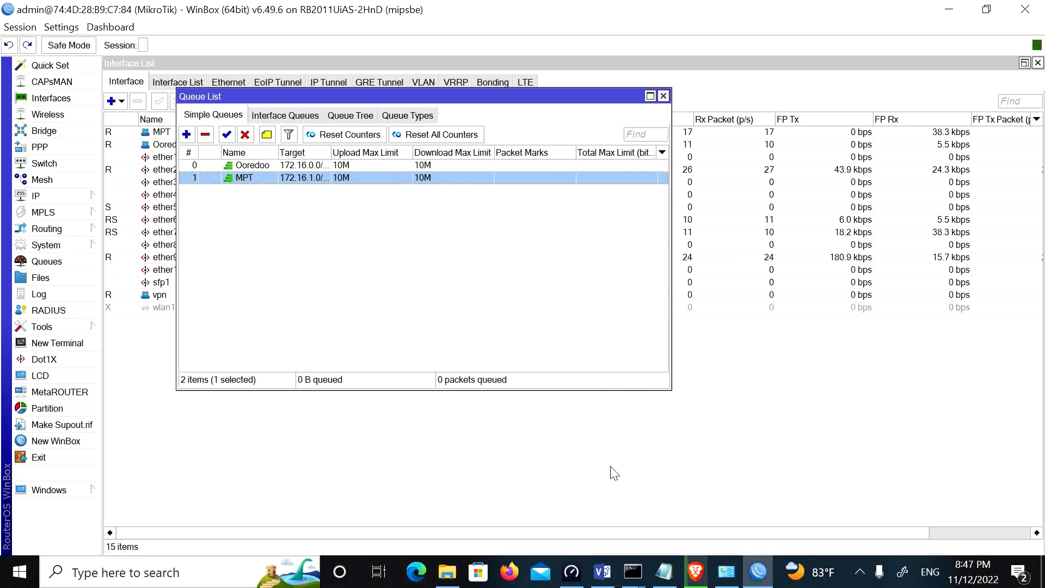
Step: Start a Speedtest download test
click(572, 572)
click(669, 509)
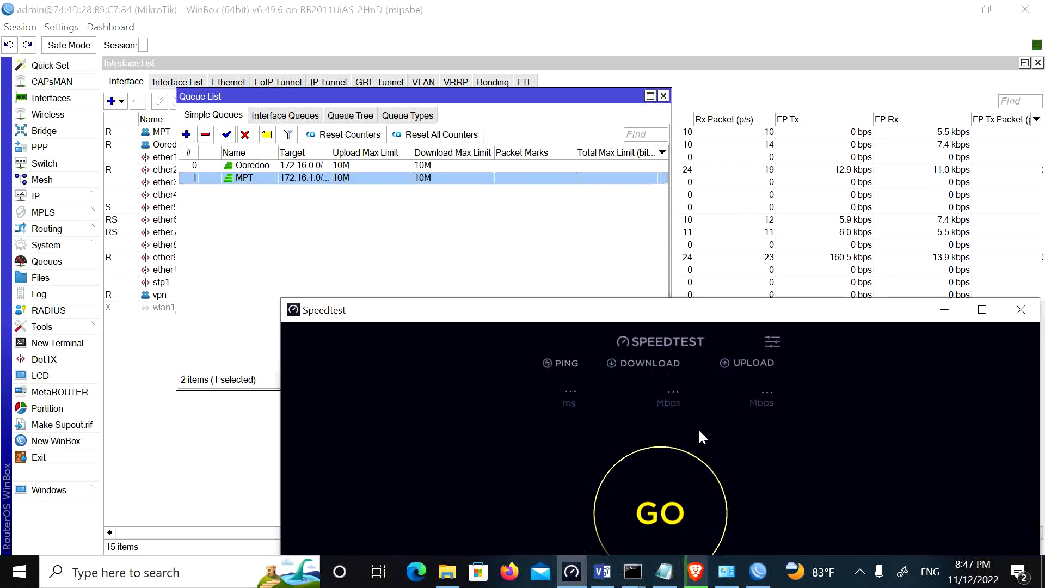
drag(700, 317, 689, 241)
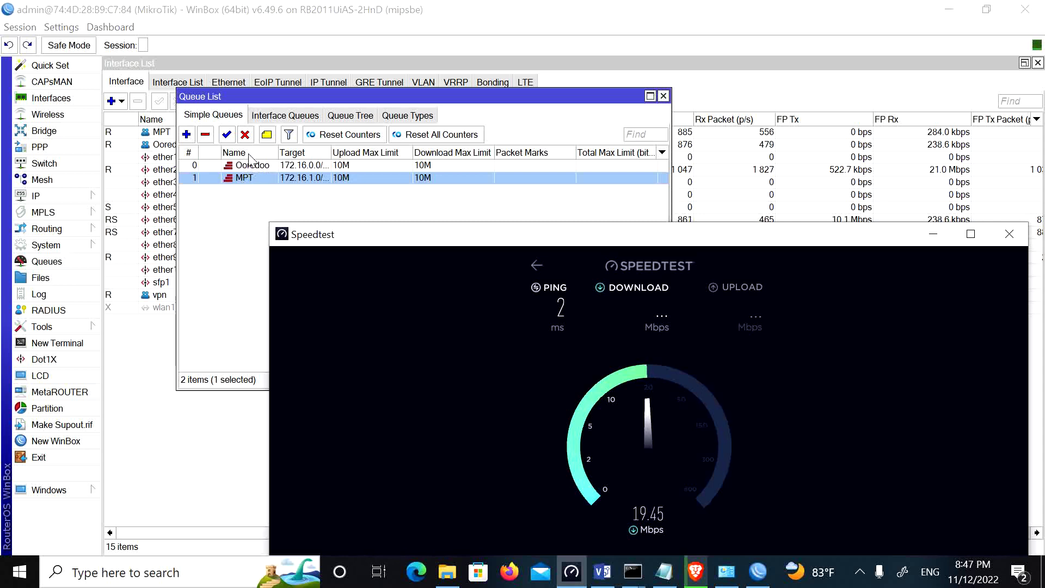
Step: Compare MPT and Ooredoo bridge traffic in the Interface List against their 10M queues
drag(310, 99, 690, 148)
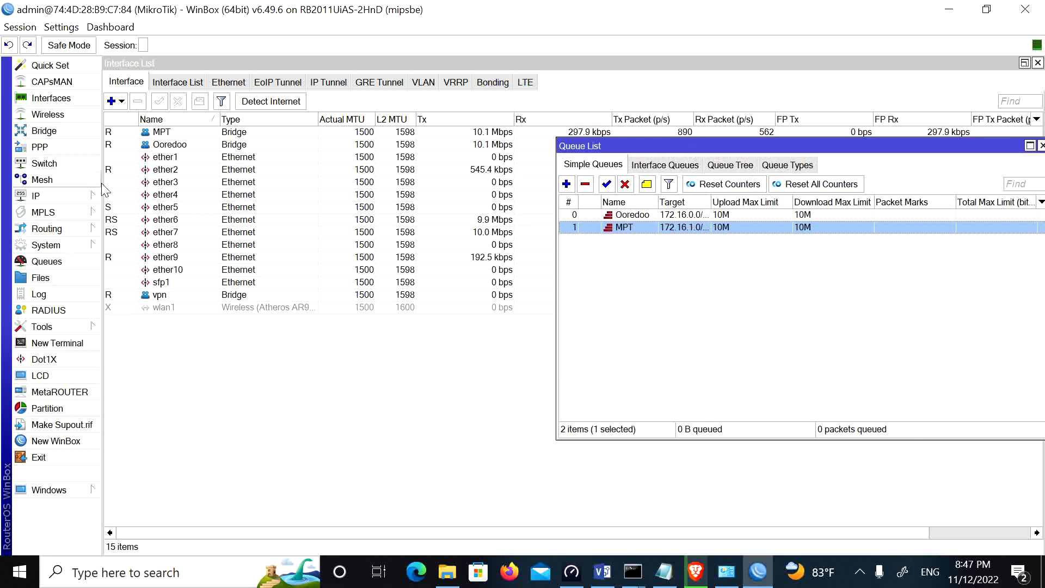
click(191, 143)
click(204, 133)
click(197, 142)
click(197, 135)
click(188, 143)
click(185, 134)
click(185, 143)
click(182, 136)
click(181, 141)
click(181, 137)
click(181, 142)
click(181, 137)
click(181, 144)
click(183, 135)
click(184, 144)
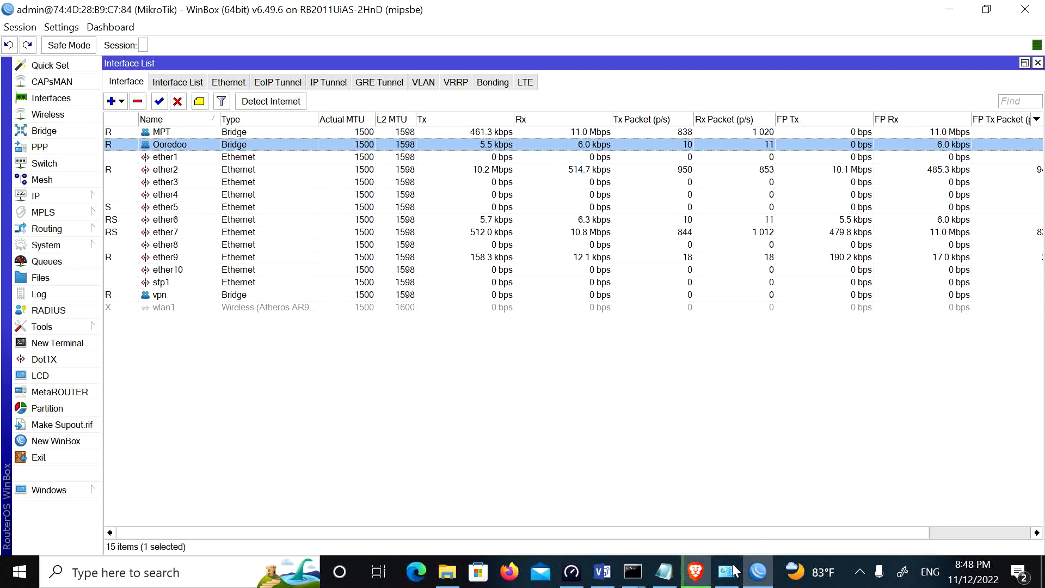
mouse_move(693, 573)
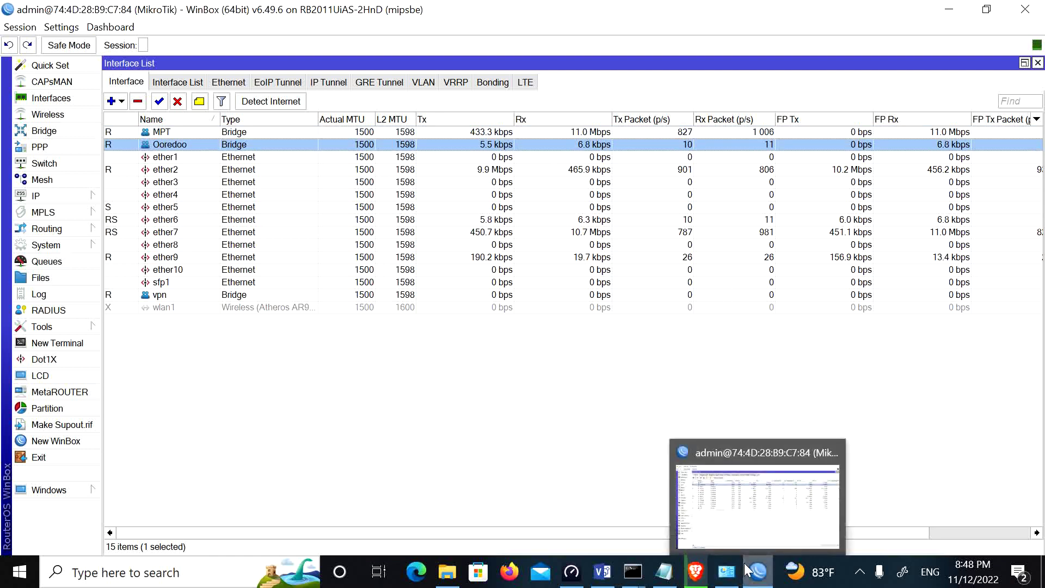
Step: Switch the dashboard traffic chart between Gi0/0_Ooredoo and Gi0/1_MPT, then back to All Interfaces
click(695, 572)
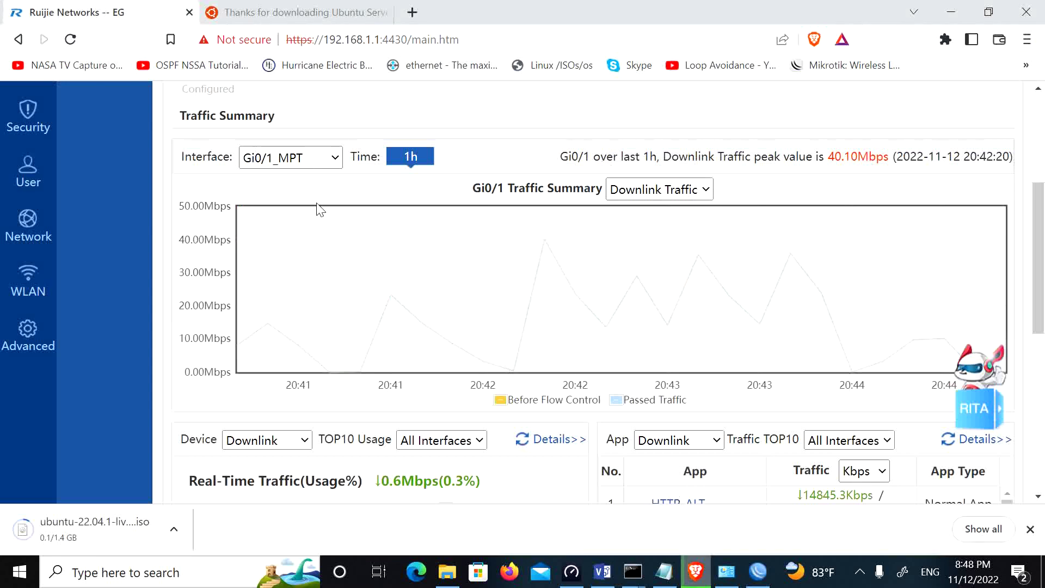
click(319, 158)
click(294, 193)
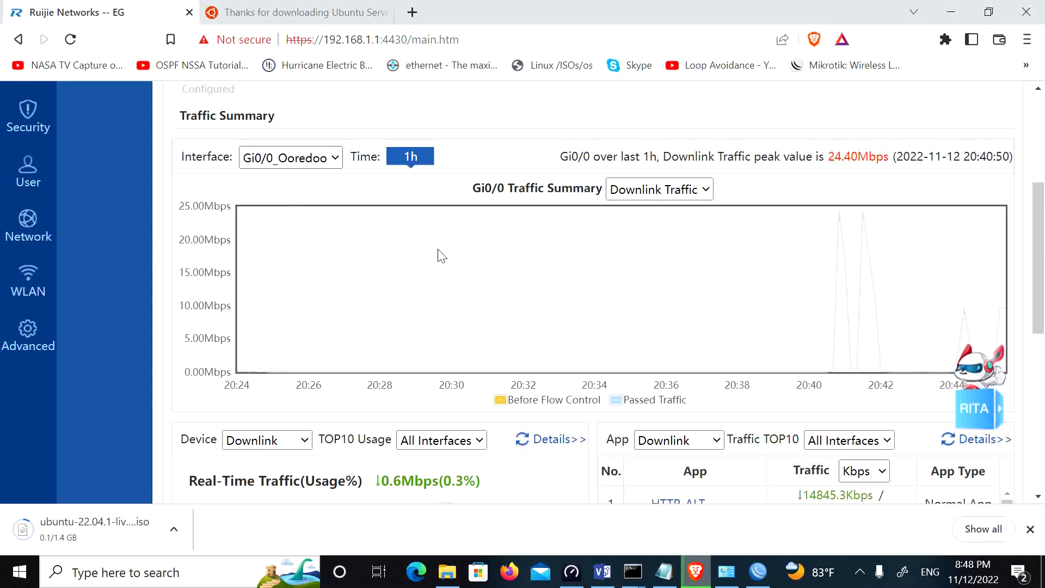
click(317, 161)
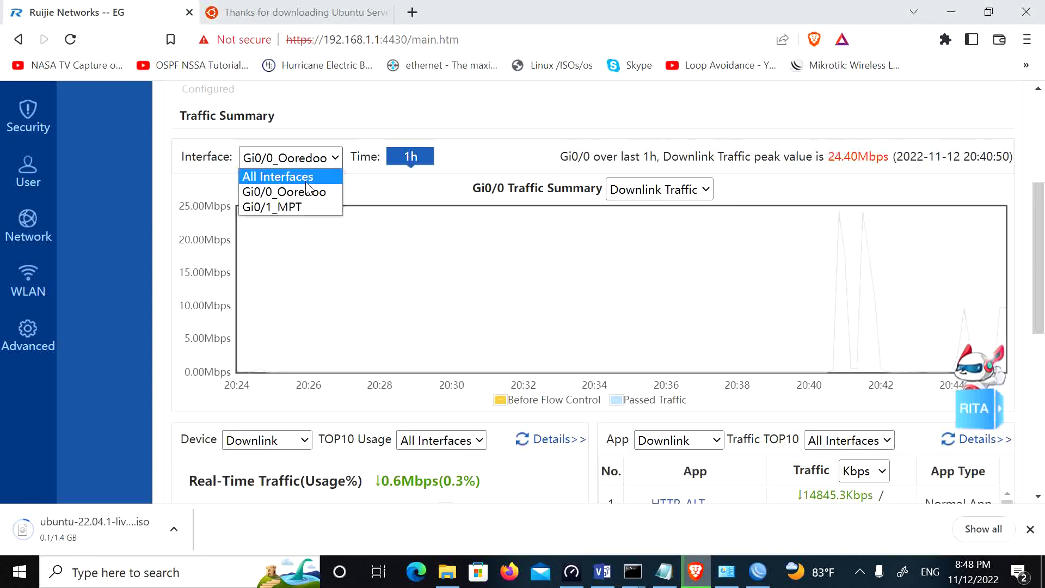
click(290, 206)
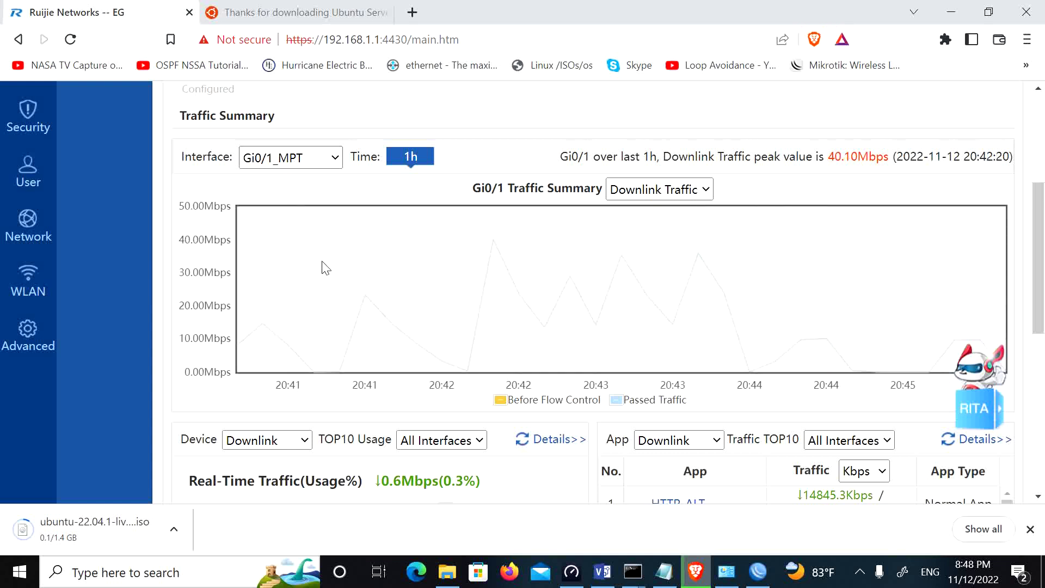
click(326, 159)
click(303, 195)
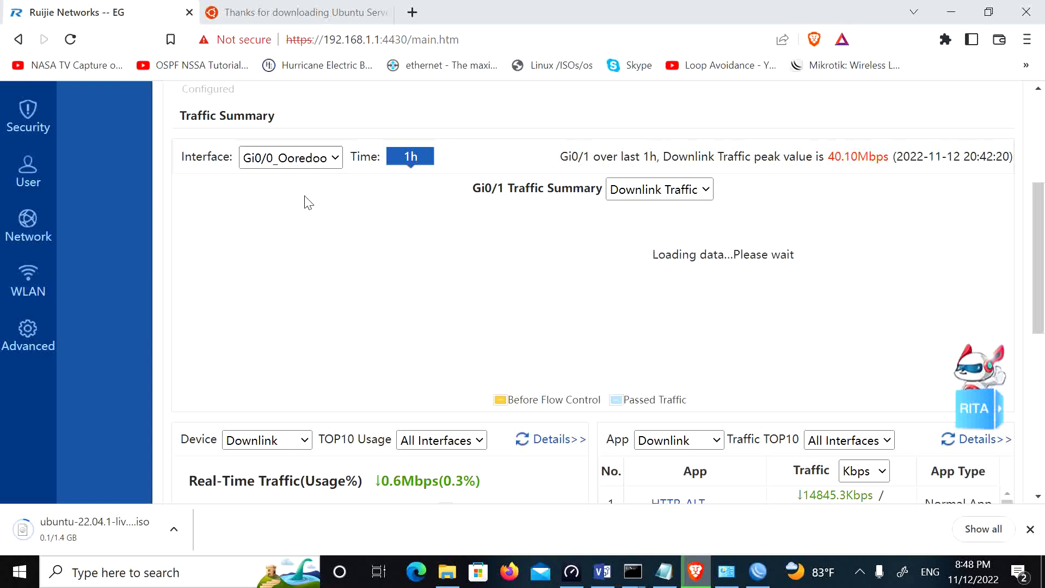
click(303, 166)
click(289, 177)
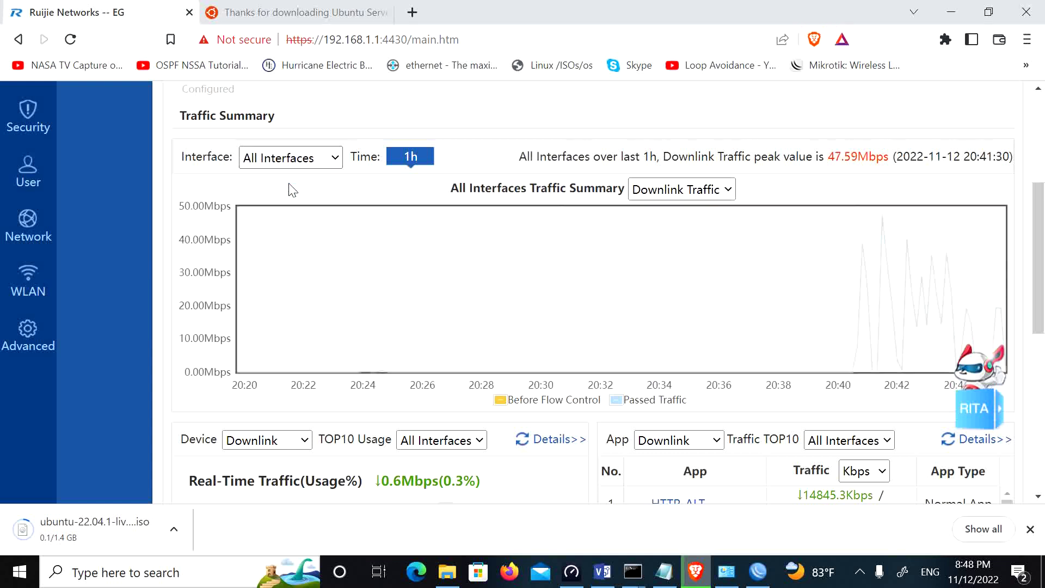
click(298, 159)
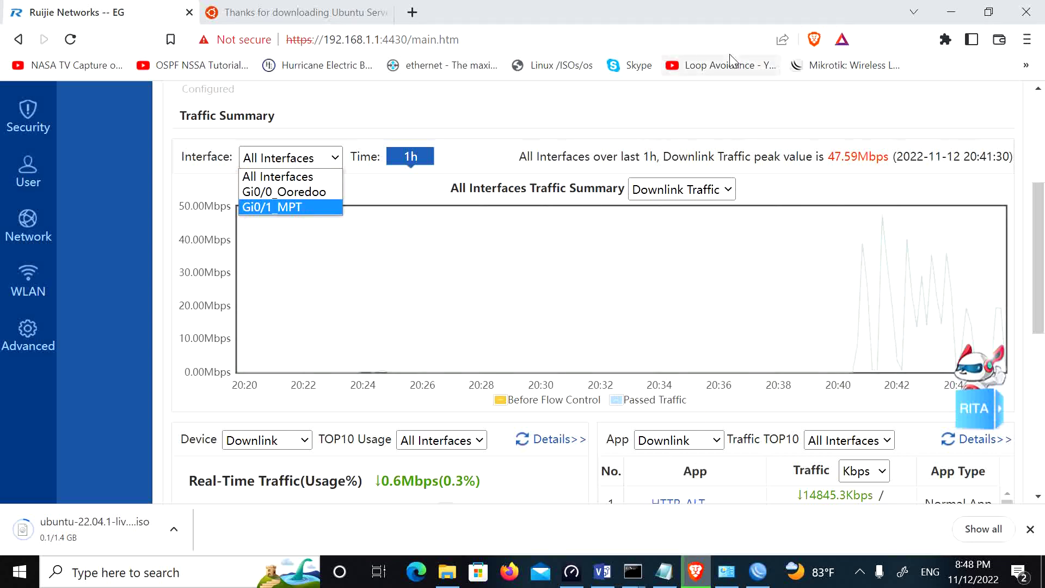
Step: Bring up the Network section's settings choices in the left menu
scroll(89, 275, up, 5)
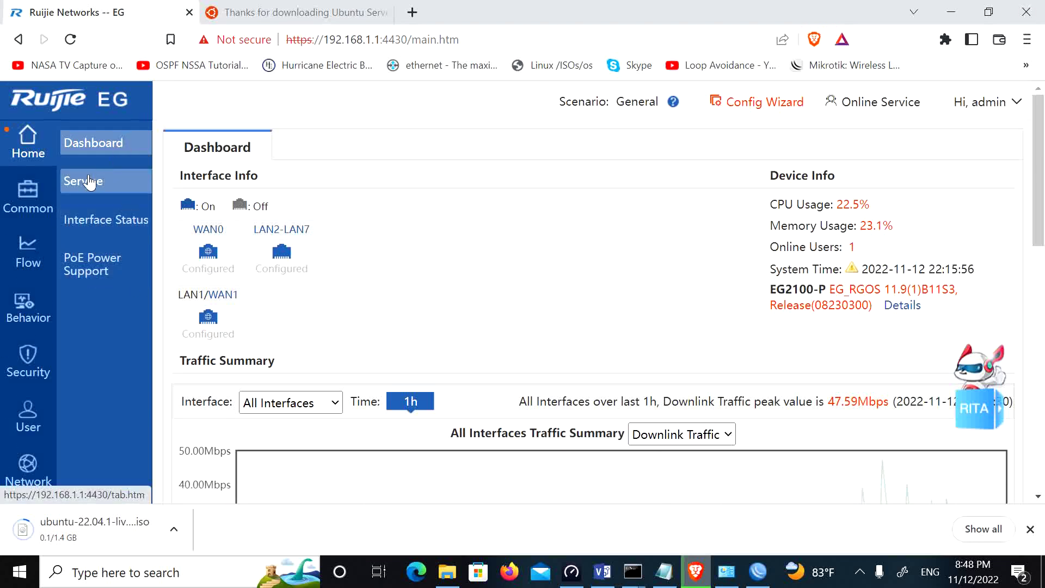
scroll(60, 408, down, 3)
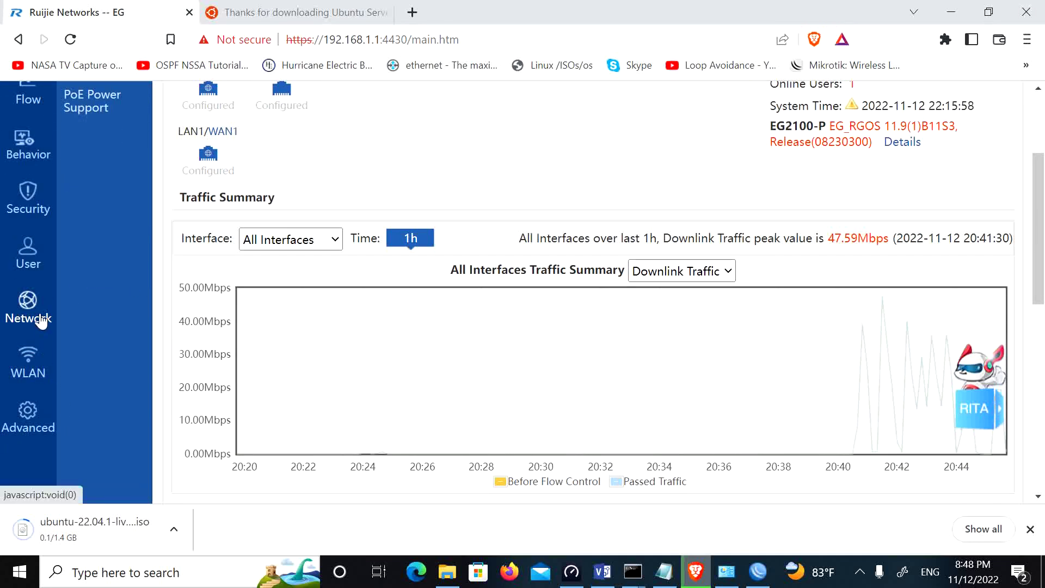
mouse_move(41, 321)
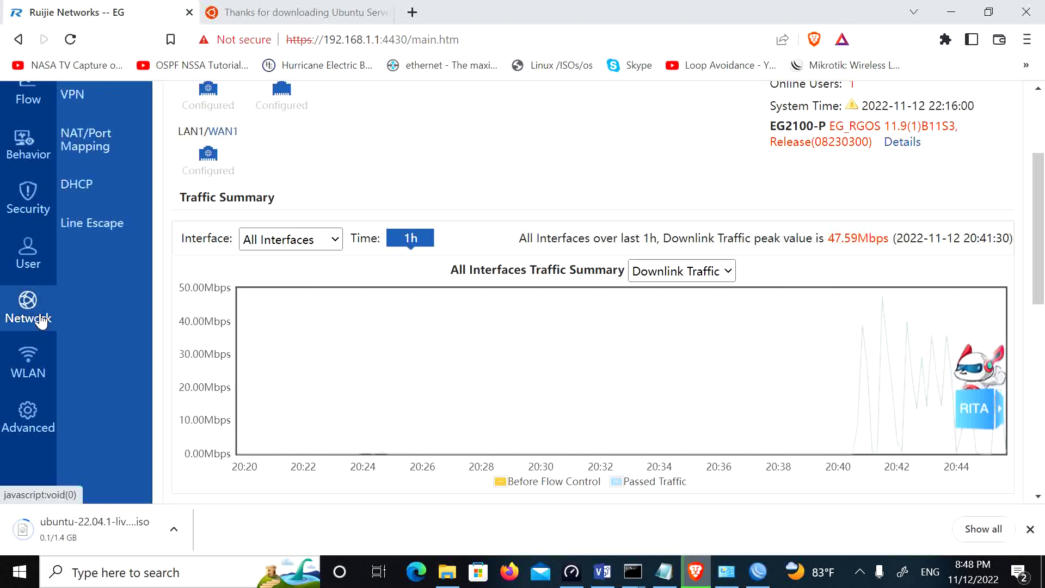
scroll(106, 303, up, 3)
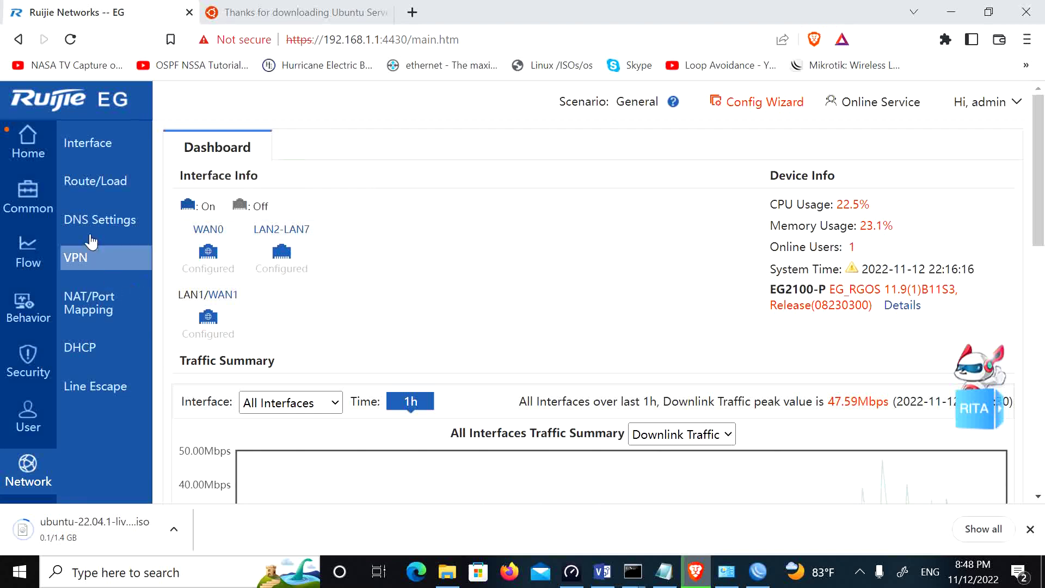
Step: Go to Network > Interface and open the Sub Interface window for LAN2 (Gi0/2)
click(117, 149)
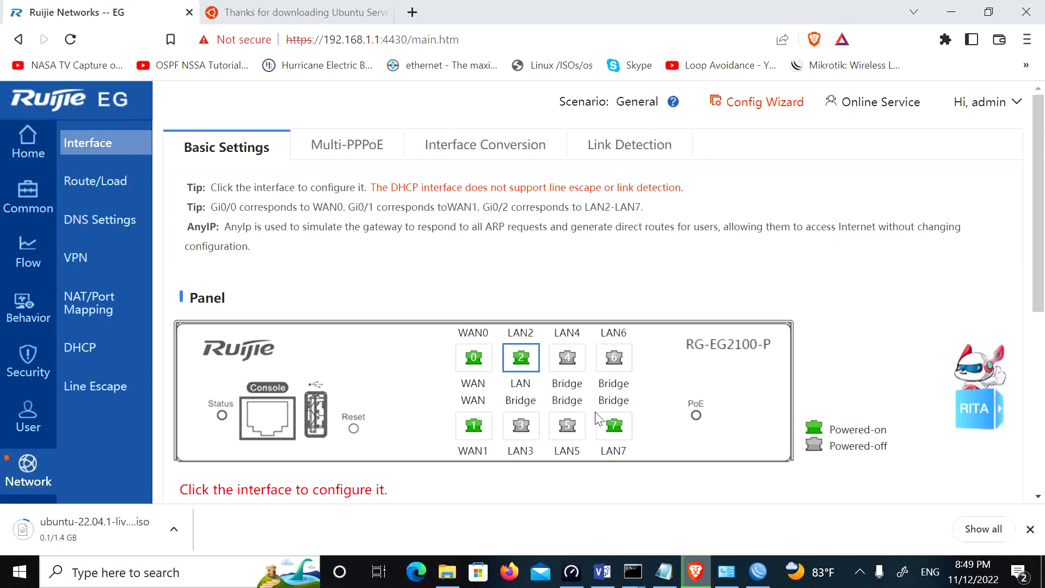
scroll(594, 417, down, 5)
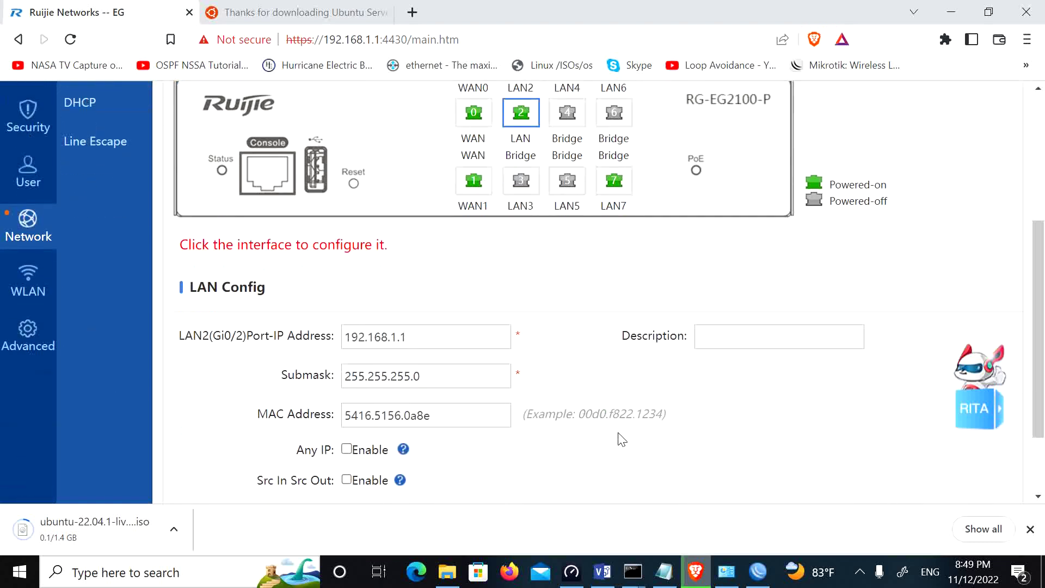
scroll(619, 432, down, 2)
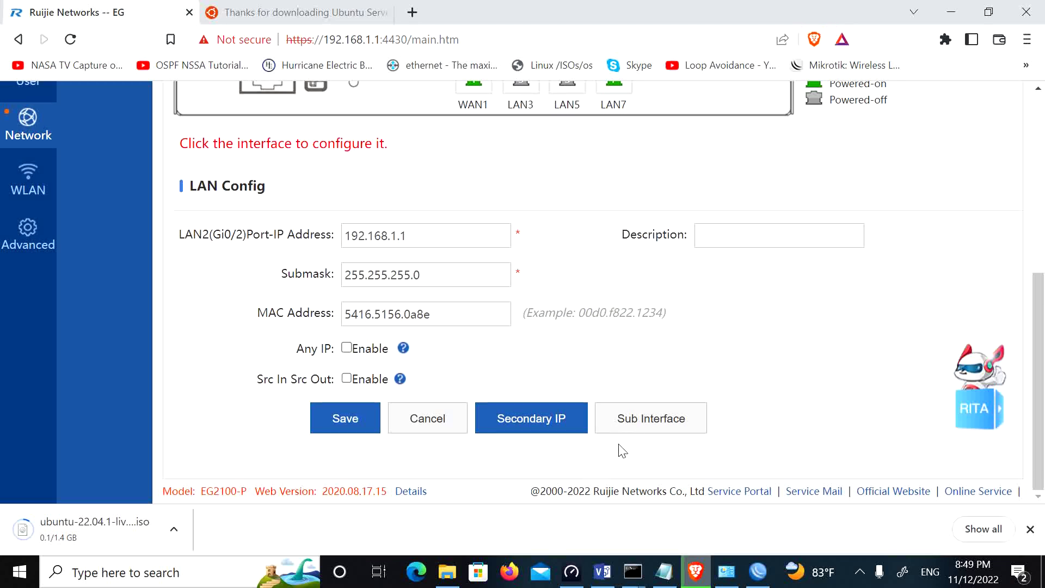
click(629, 419)
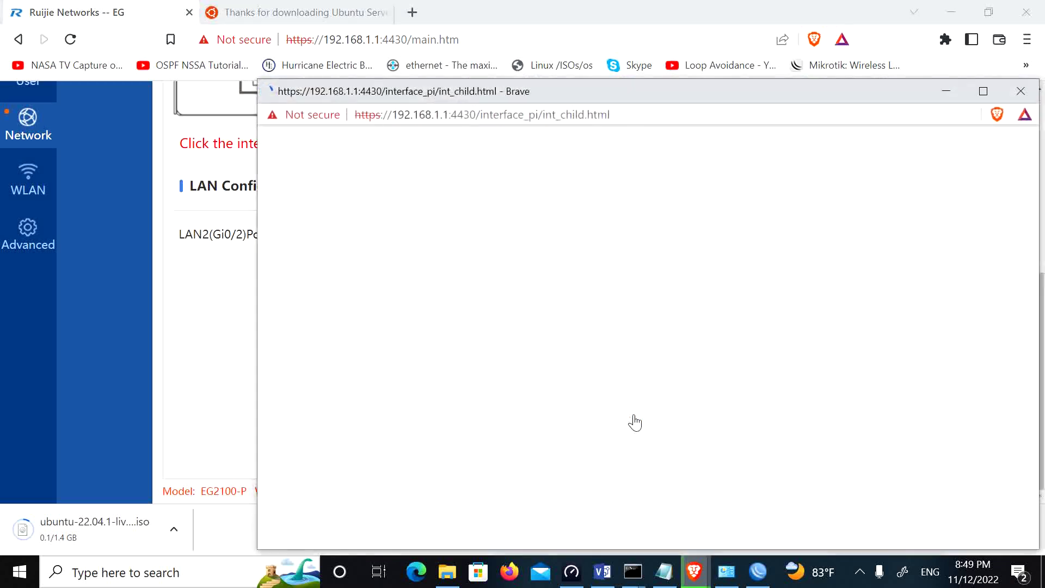
Step: Create sub-interface Gi0/2.1 with VLAN 100, IP 192.168.100.1, mask 255.255.255.0, AnyIP off
click(503, 191)
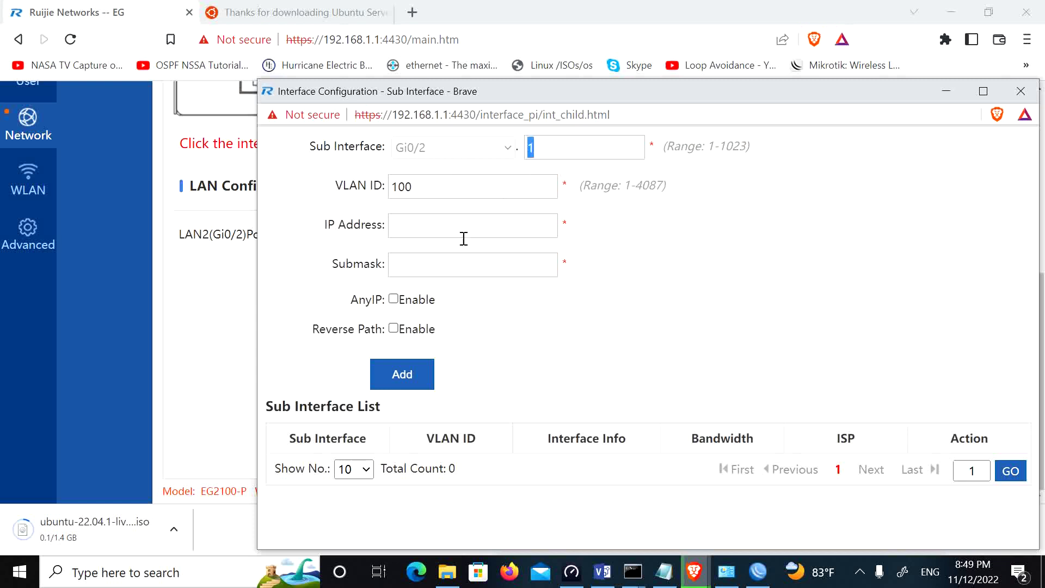
click(412, 228)
text(192.168.100.1)
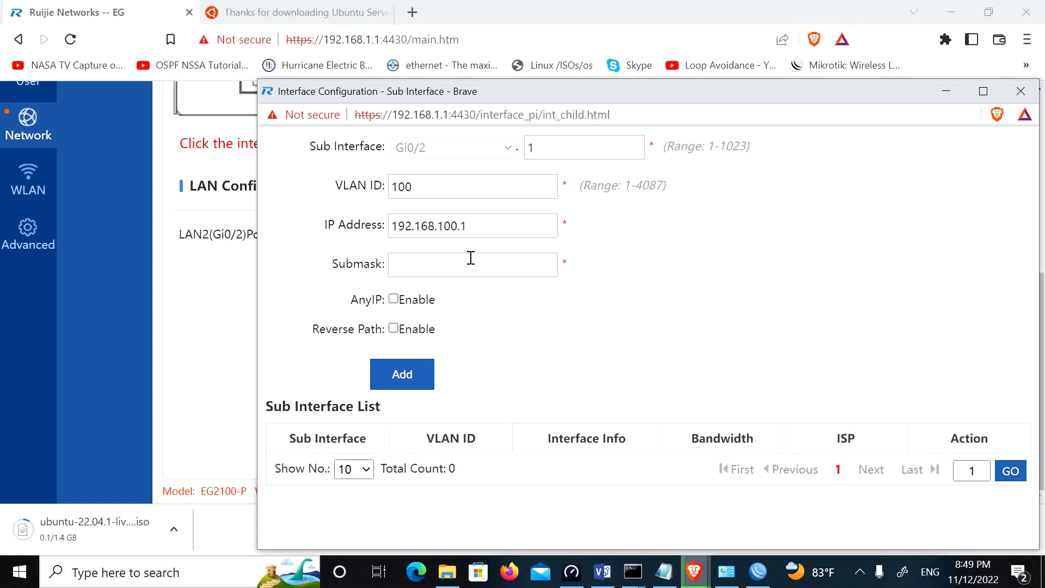
key(Tab)
click(394, 299)
click(586, 299)
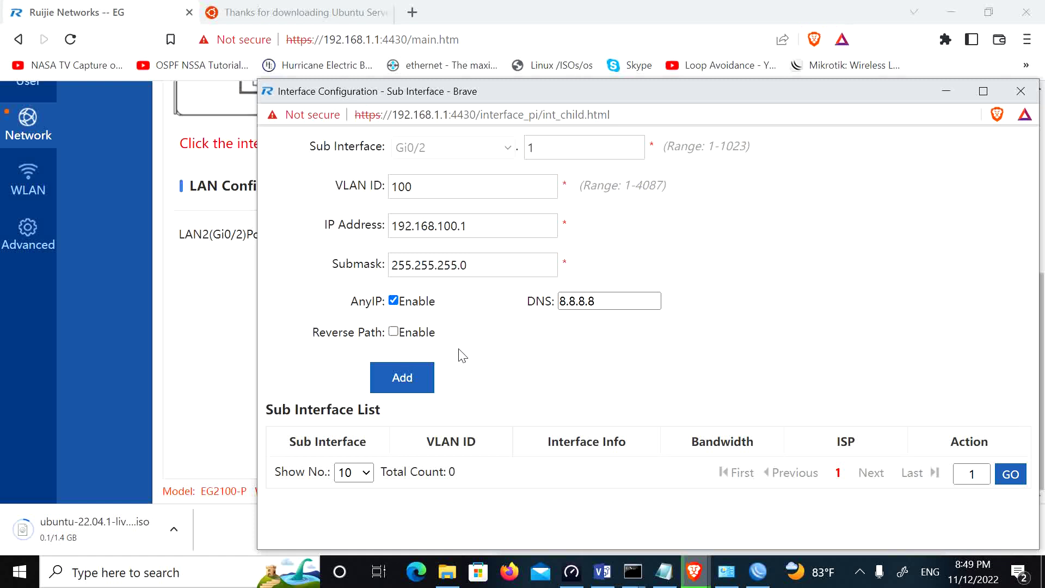
click(394, 301)
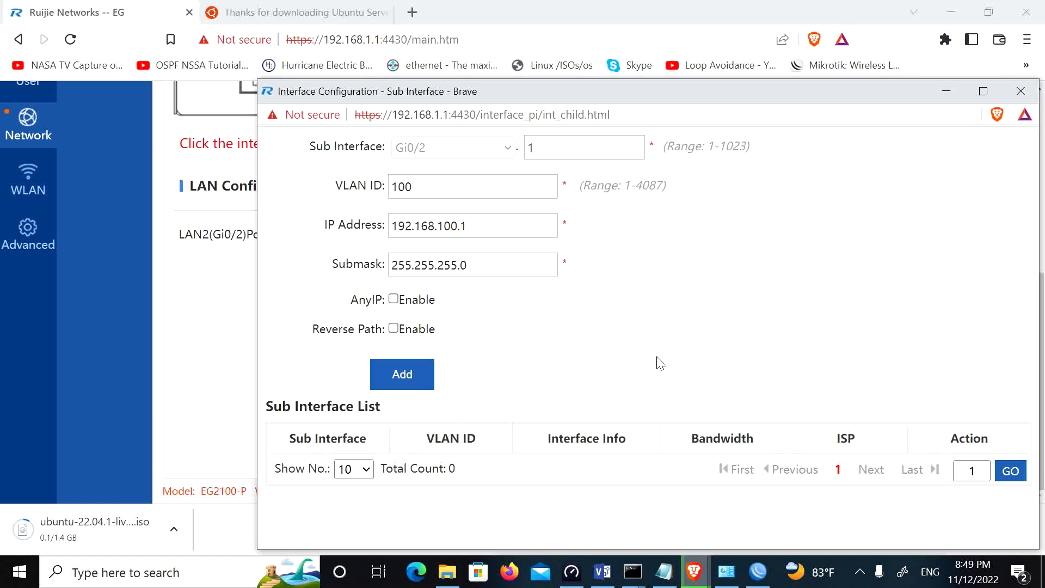
click(402, 381)
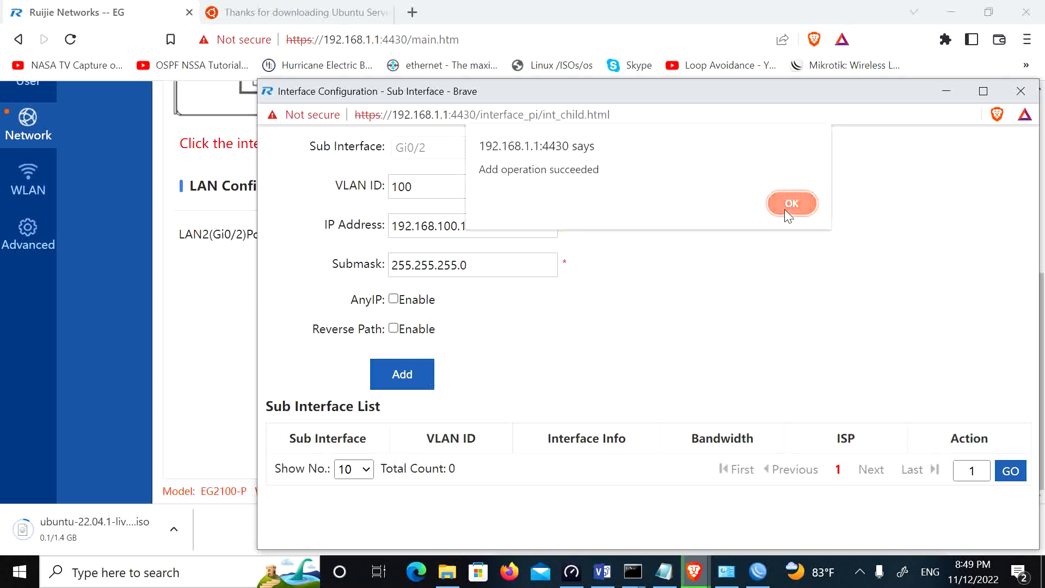
click(786, 212)
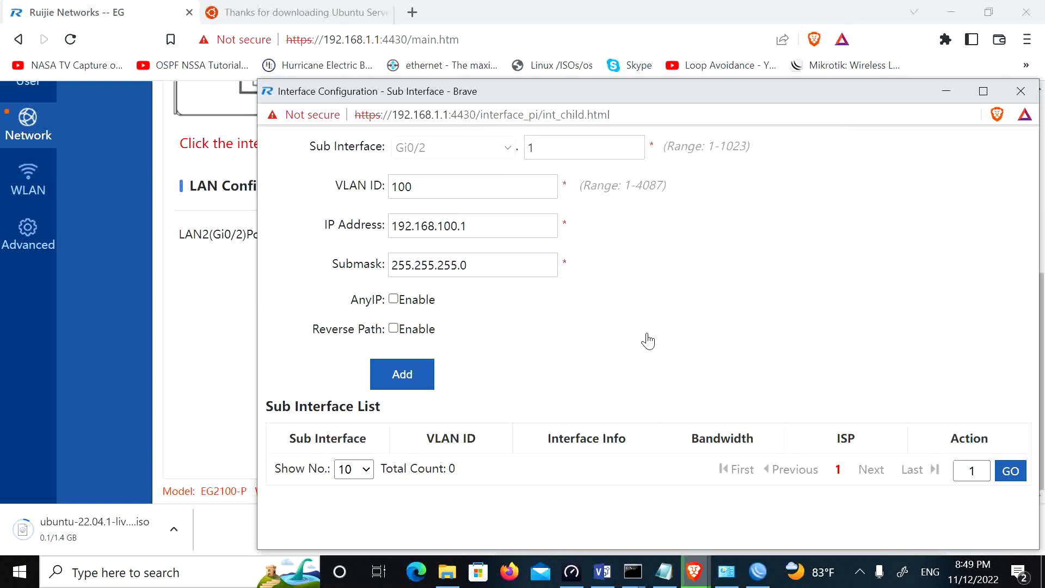
Step: Create sub-interface Gi0/2.2 with VLAN 10, IP 192.168.10.1, mask 255.255.255.0
double_click(531, 147)
text(2)
click(449, 185)
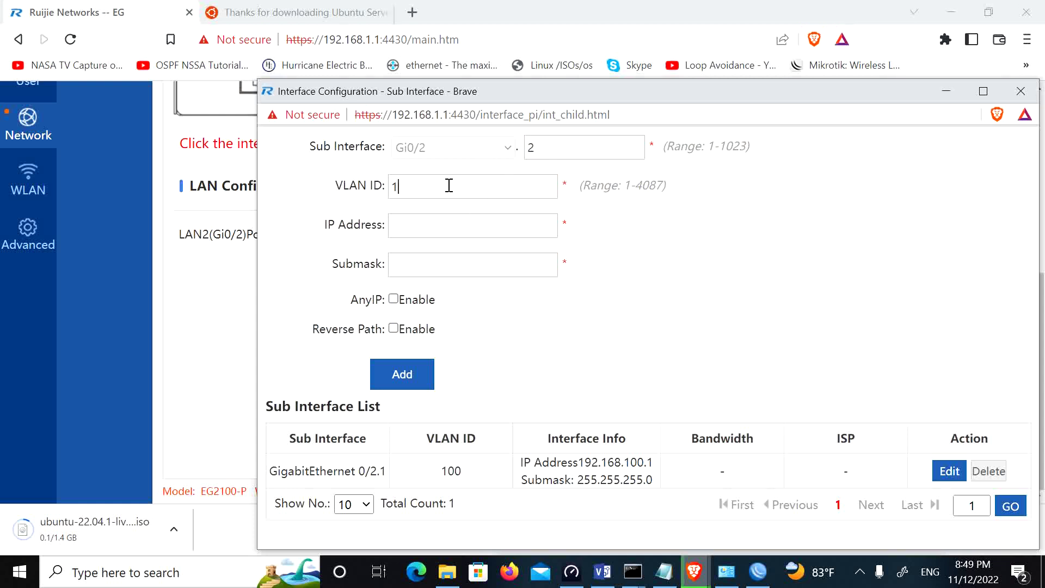
text(92.168.10.1)
click(431, 224)
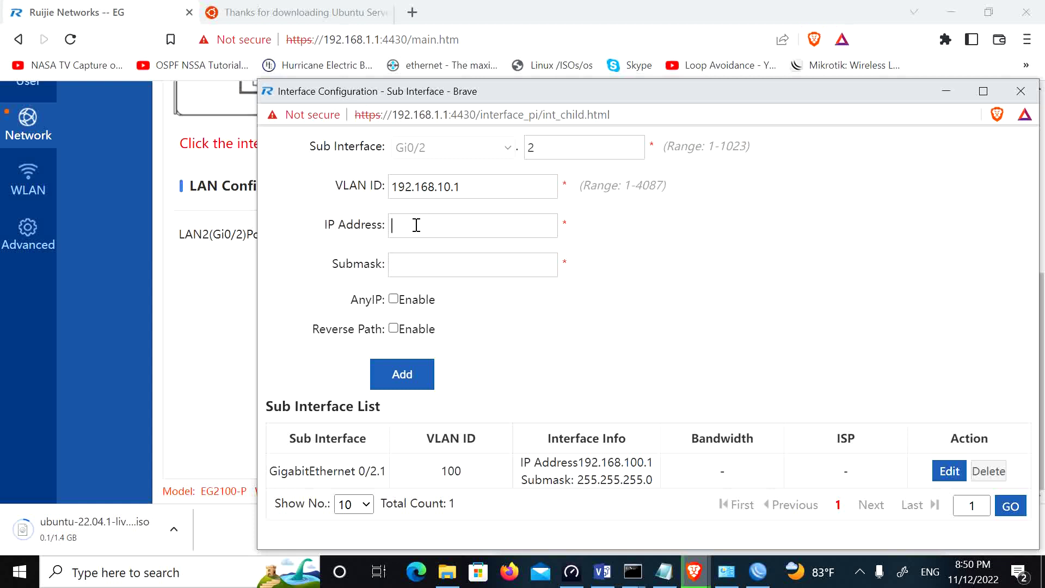
drag(477, 185, 405, 196)
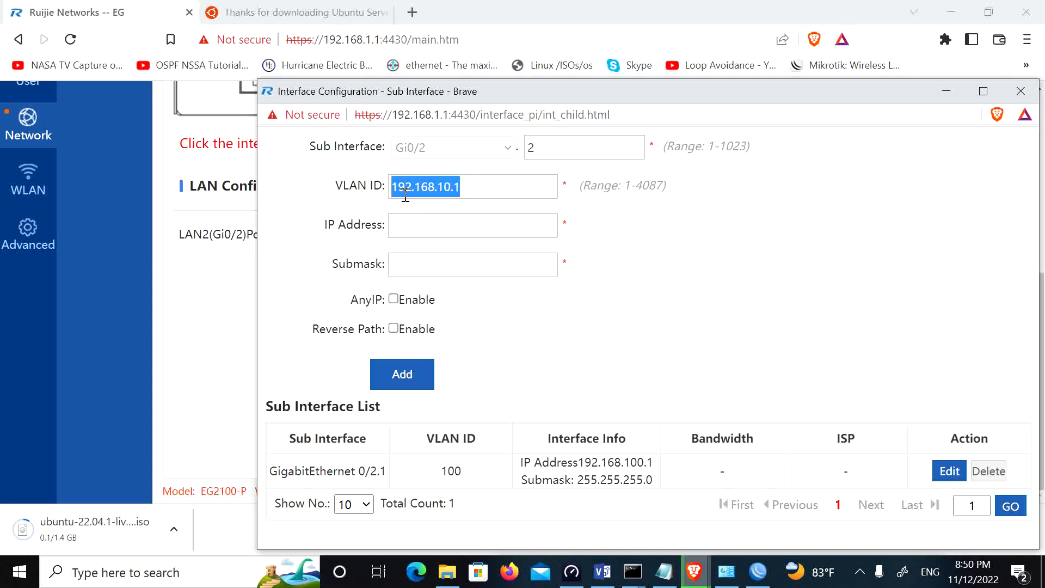
text(192.168.10.1)
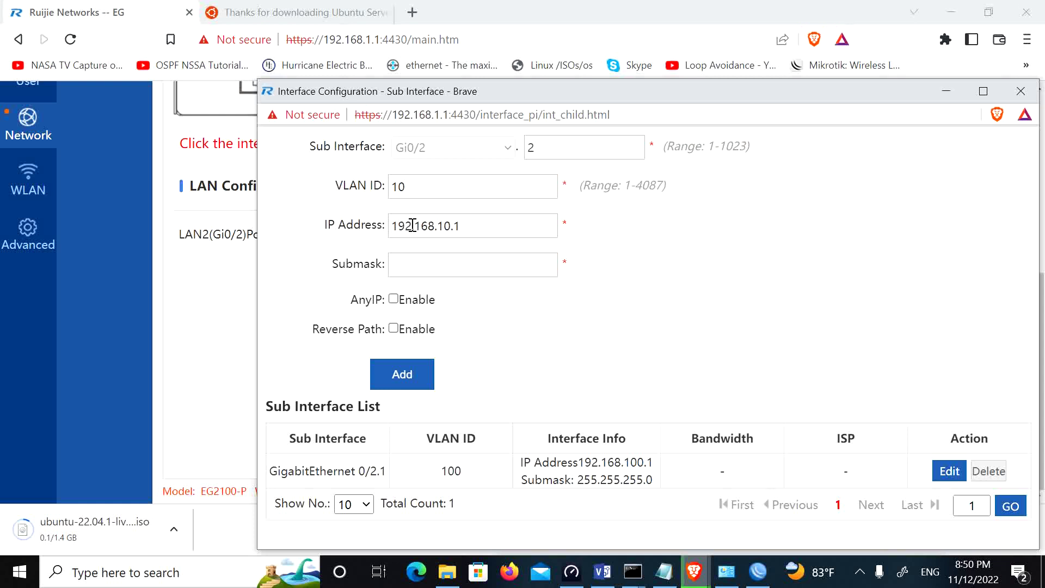
click(413, 264)
text(255.255.255.0)
click(402, 376)
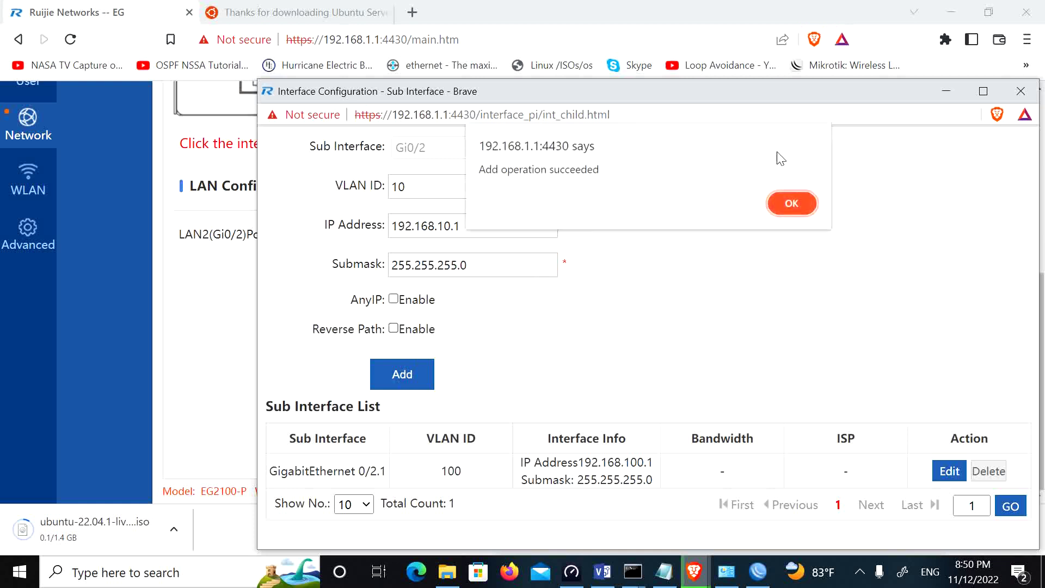
click(793, 206)
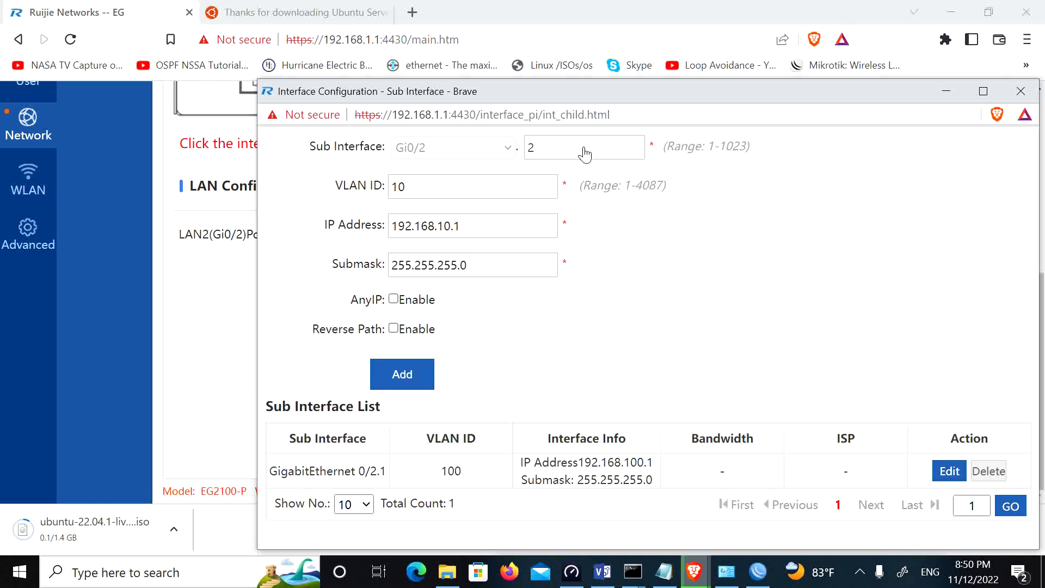
key(Return)
Step: Create sub-interface Gi0/2.3 with VLAN 5, IP 192.168.5.1, mask 255.255.255.0
double_click(584, 155)
text(3)
click(418, 185)
drag(421, 186, 369, 189)
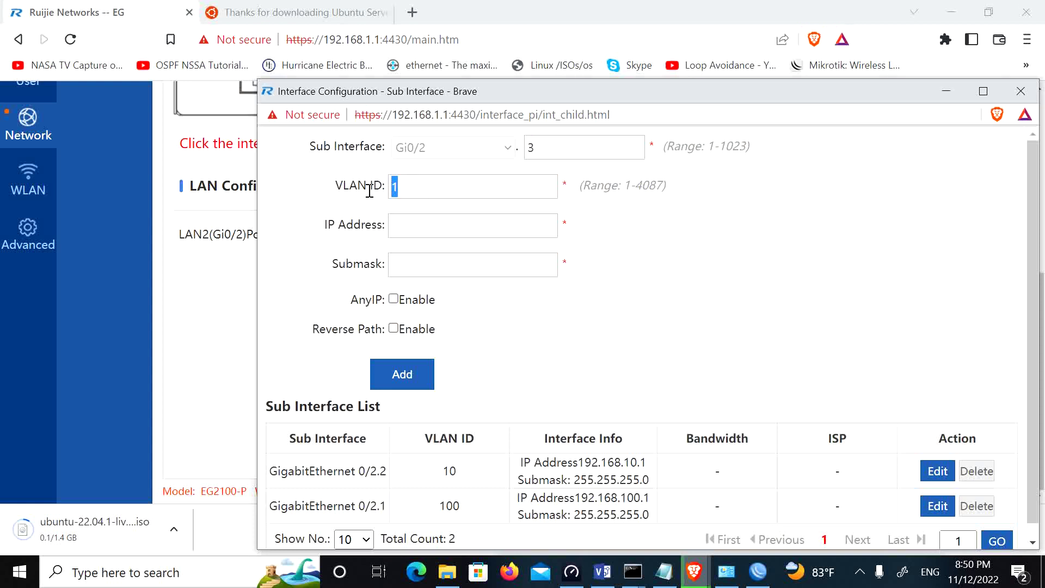
text(5)
click(401, 225)
text(192.168.)
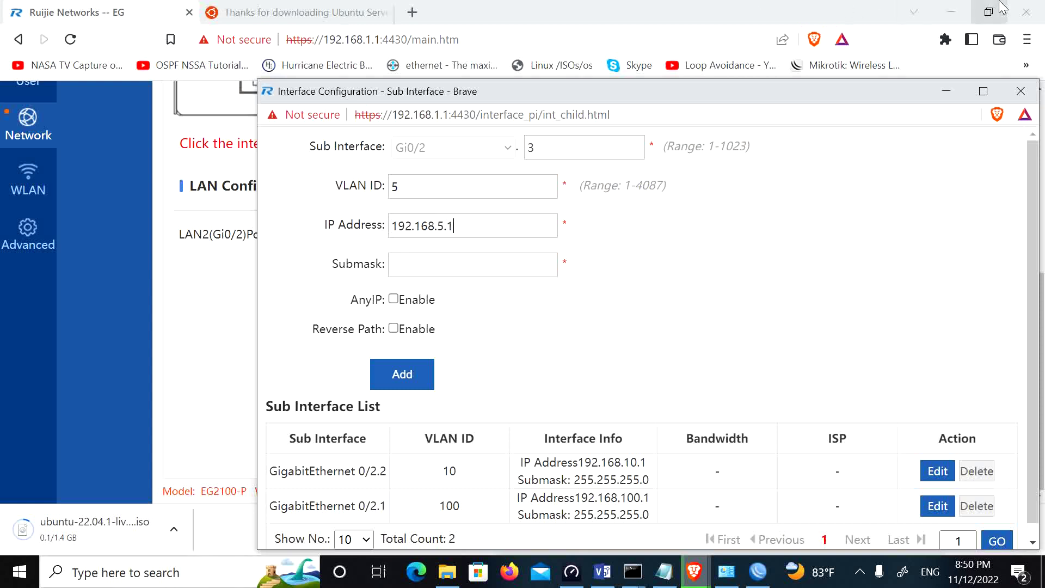
click(430, 265)
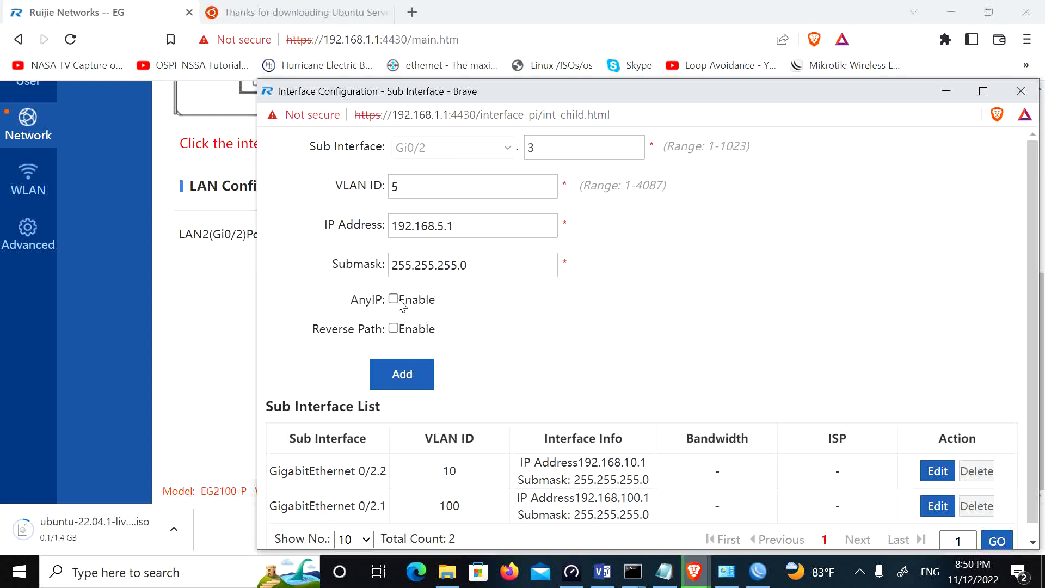
click(403, 376)
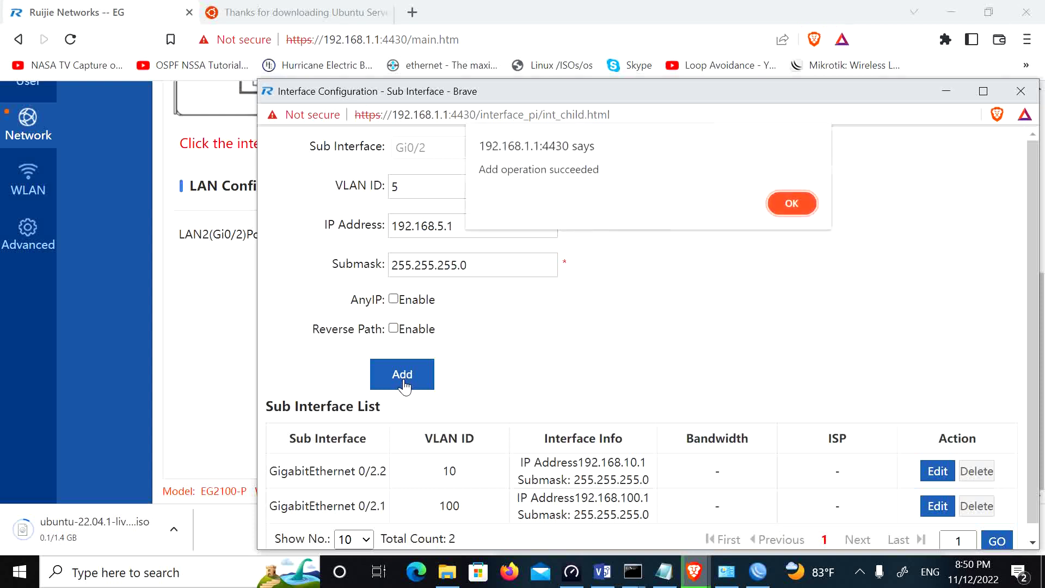
click(792, 202)
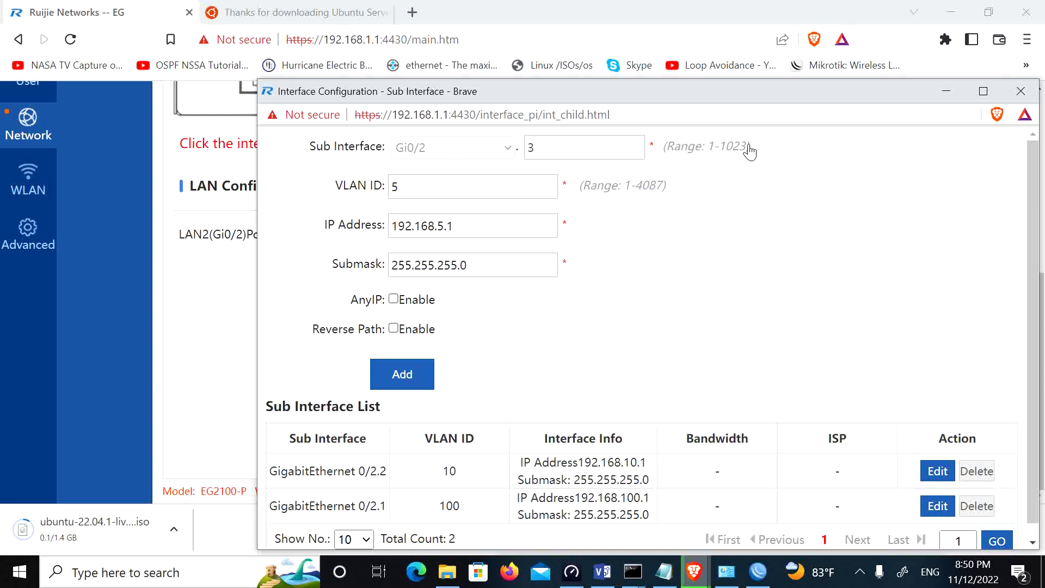
click(860, 571)
click(816, 509)
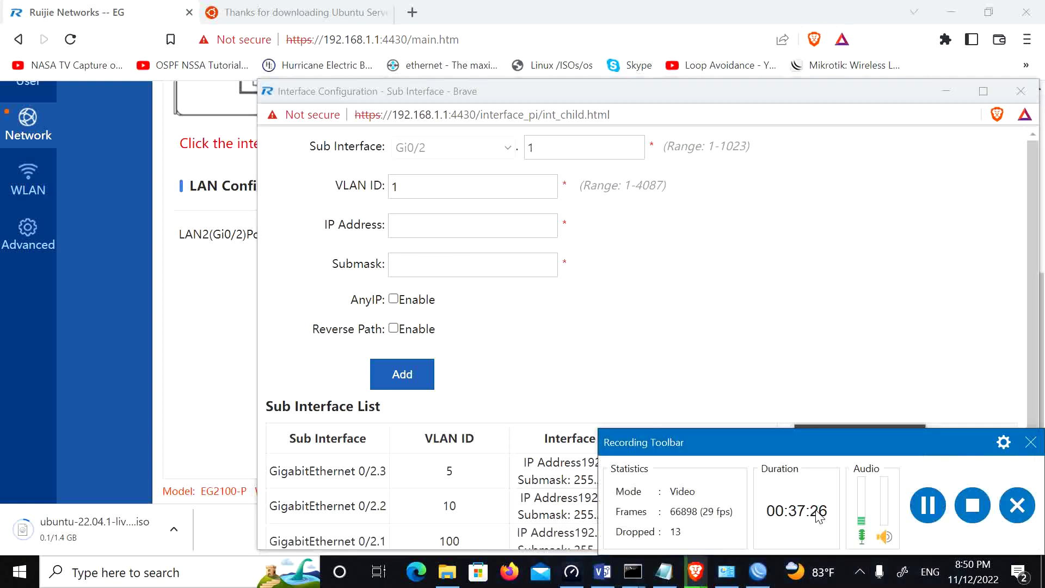
Step: Set the sub-interface number to 4 and correct the VLAN ID to 3
drag(929, 440, 766, 583)
double_click(550, 148)
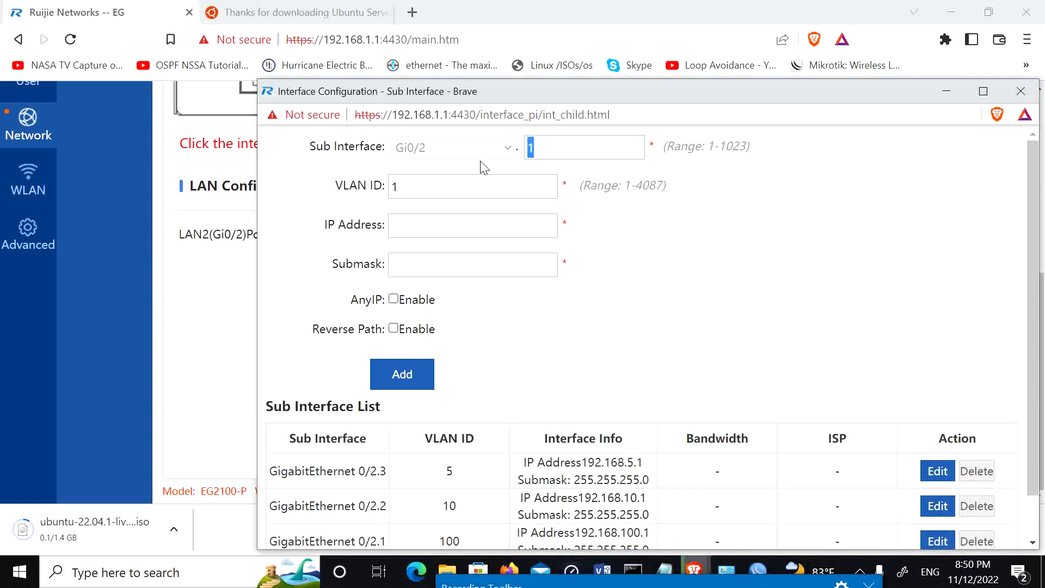
text(4)
click(400, 226)
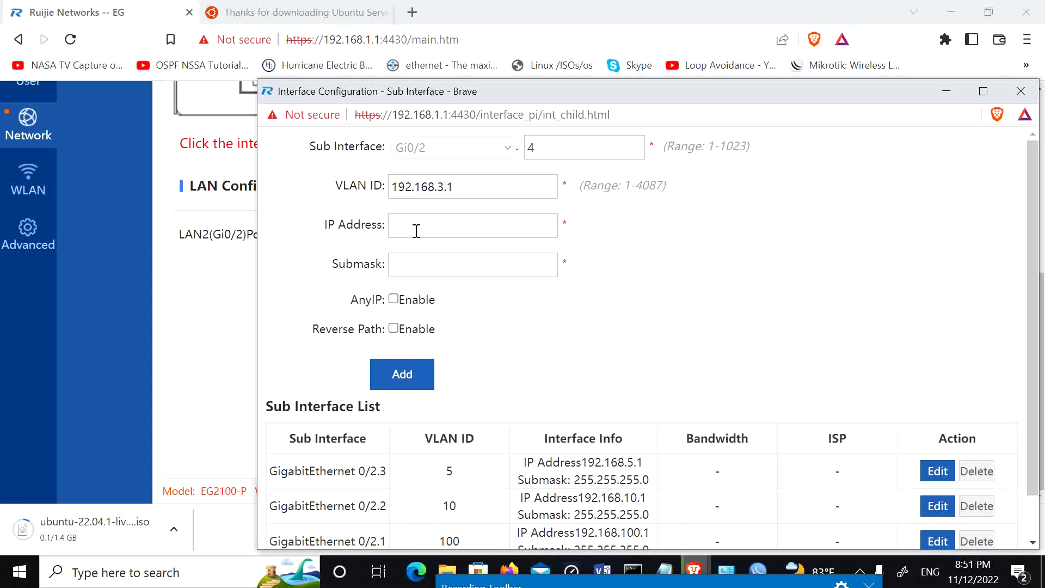
drag(466, 188, 331, 181)
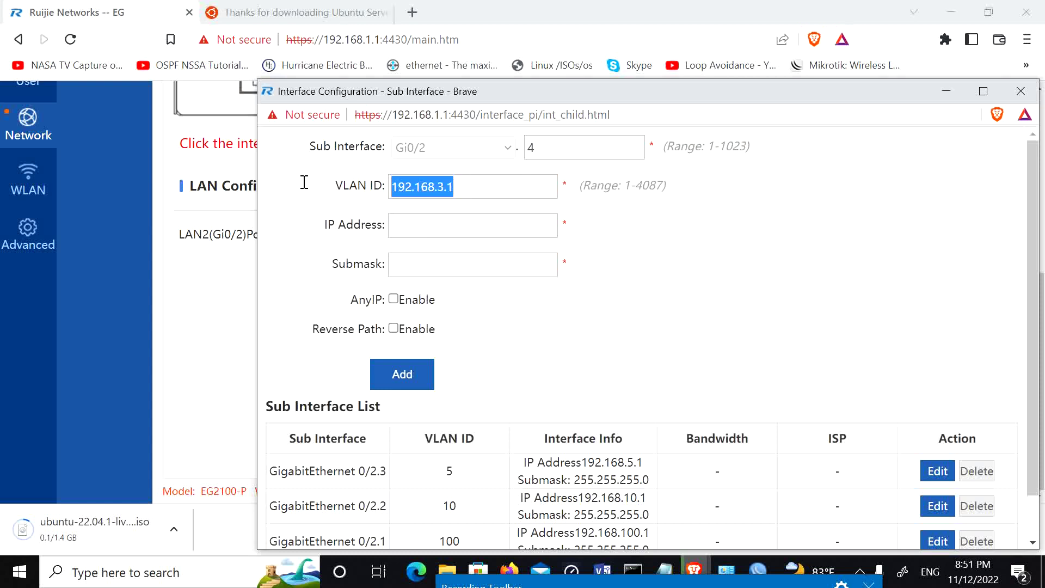
text(3)
Step: Give Gi0/2.4 address 192.168.3.1 with mask 255.255.255.0, add it and acknowledge the notice
click(440, 222)
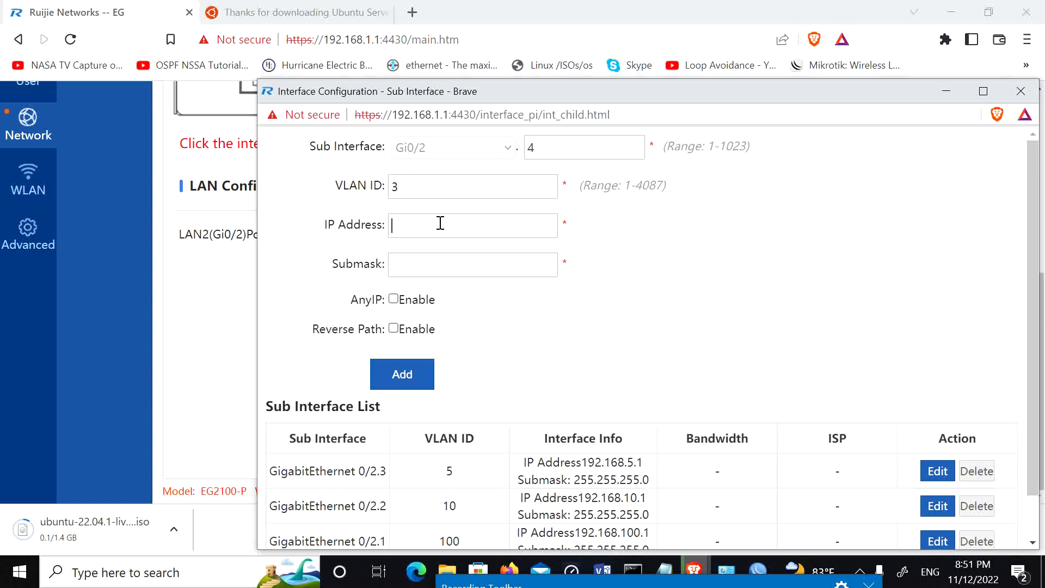
text(192.1)
click(429, 265)
click(402, 376)
click(784, 204)
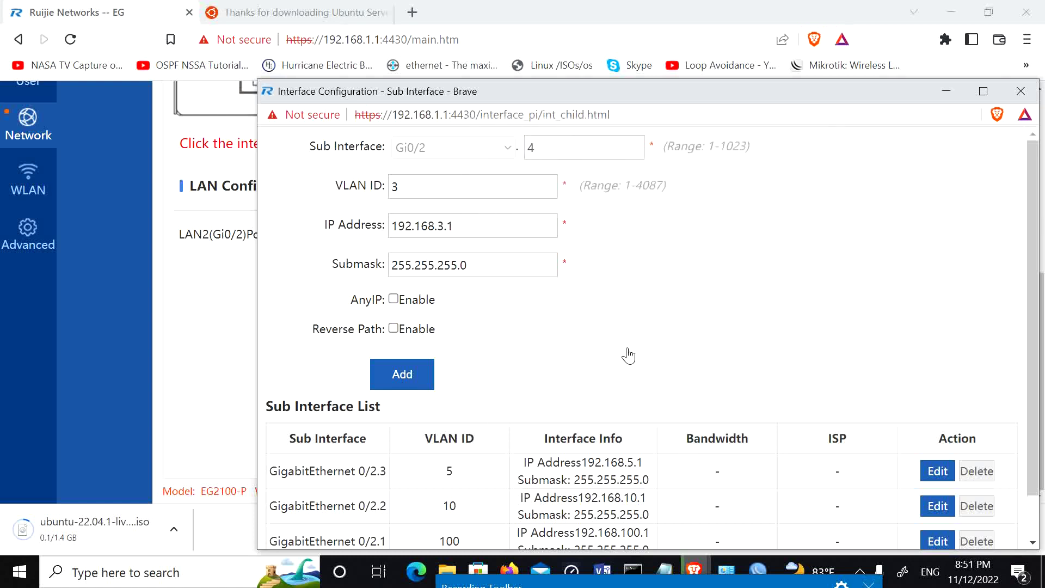
scroll(628, 356, down, 1)
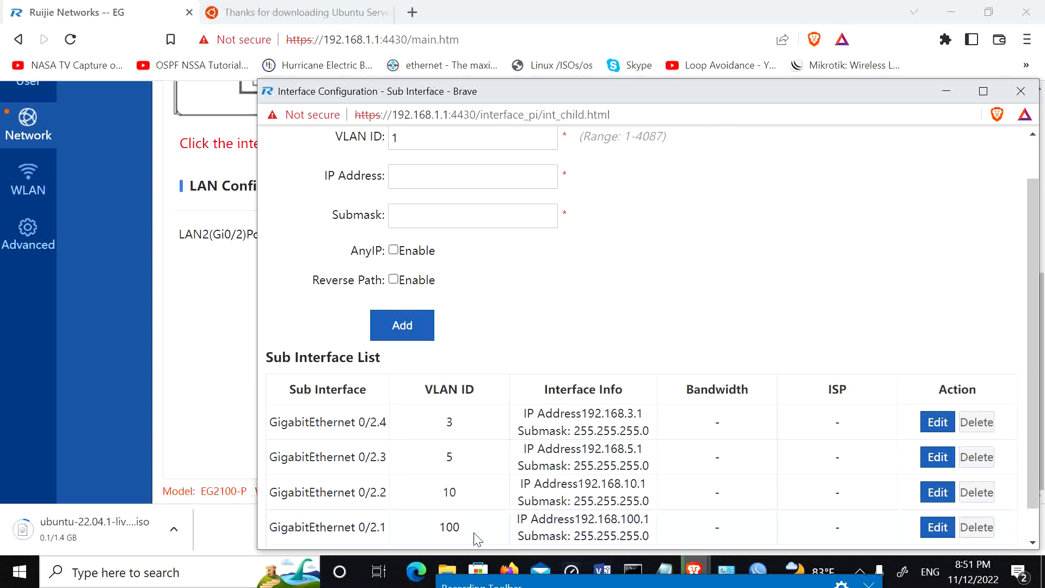
click(449, 492)
scroll(718, 416, down, 1)
scroll(719, 419, up, 1)
scroll(721, 416, down, 2)
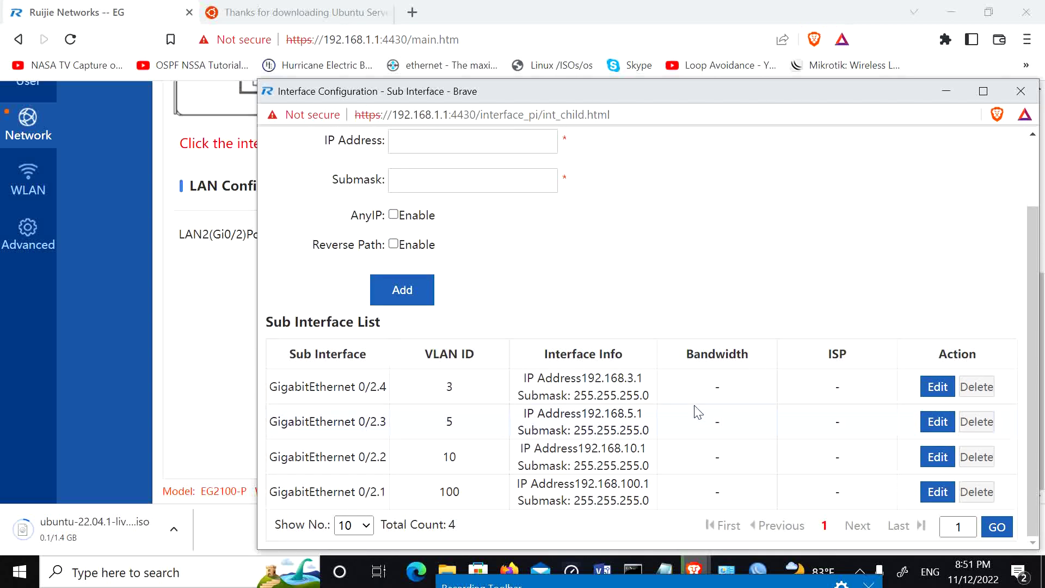
Step: Close the sub-interface window and begin adding a DHCP pool from the DHCP page
click(1020, 91)
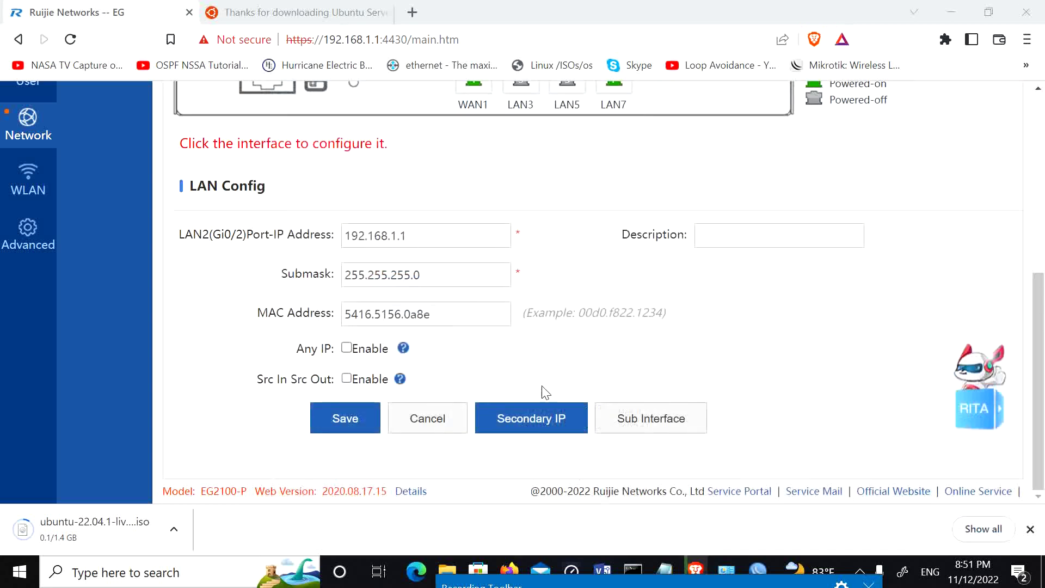
scroll(598, 446, up, 6)
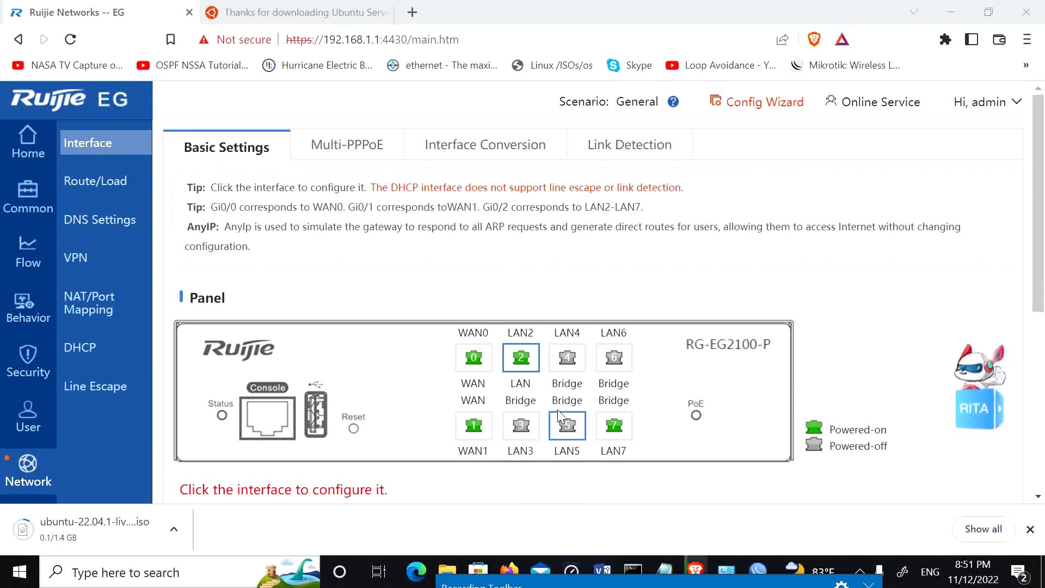
click(93, 351)
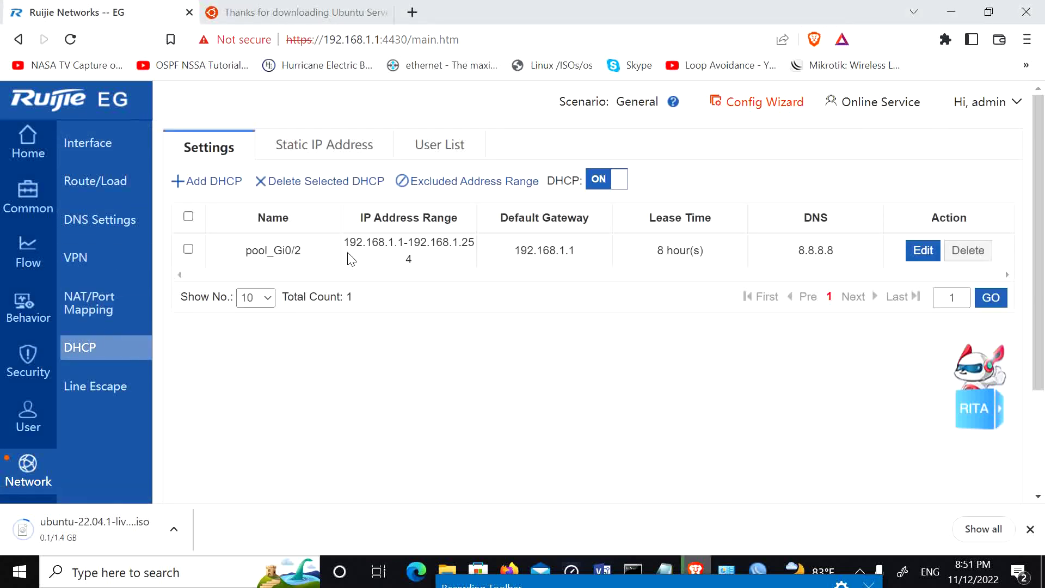
click(210, 181)
Step: Name the pool Server with subnet 192.168.100.0, mask 255.255.255.0 and gateway 192.168.100.1
click(523, 256)
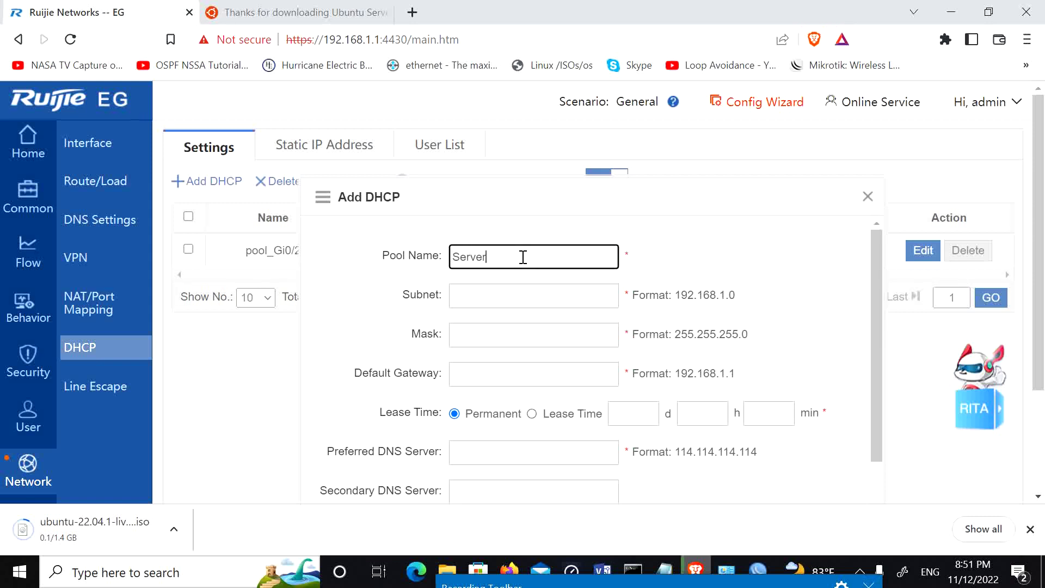
click(510, 299)
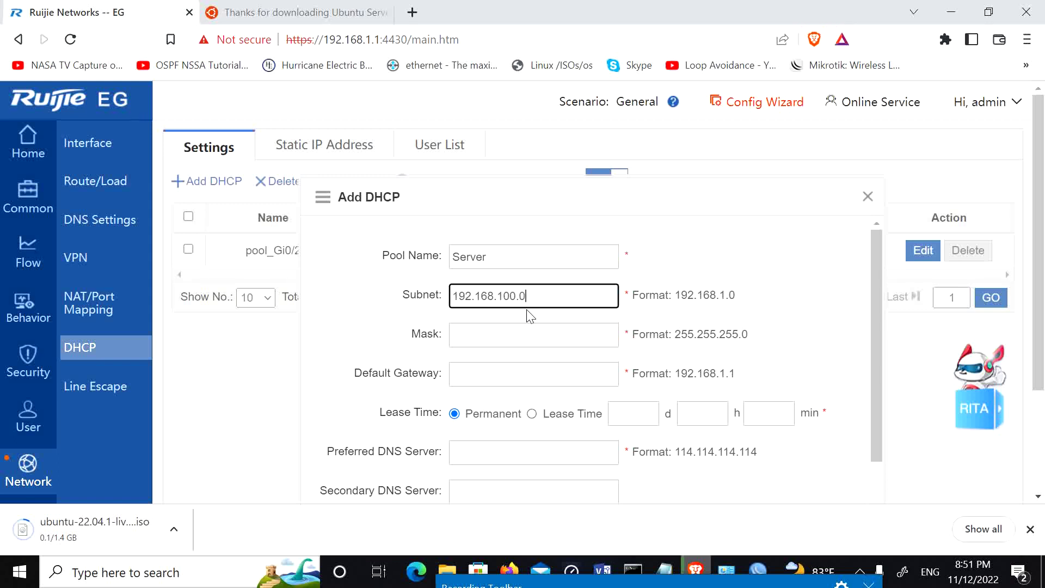
click(510, 332)
text(255.255.255.0)
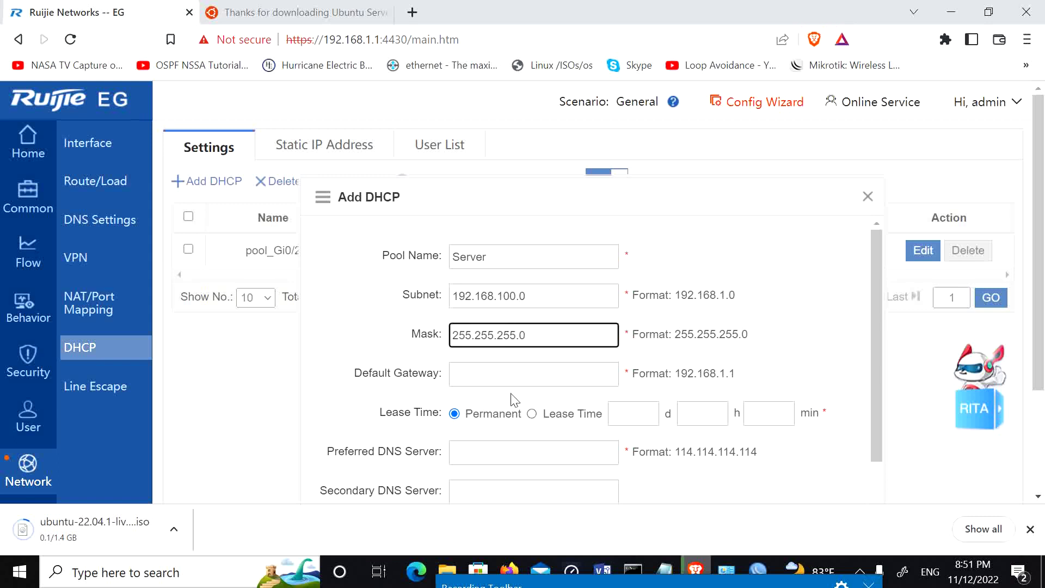
click(496, 376)
text(192.168.100.1)
Step: Give the Server pool a 1 day 0 h 0 min lease and DNS 8.8.8.8 / 8.8.4.4
click(533, 414)
click(620, 416)
text(1)
click(686, 419)
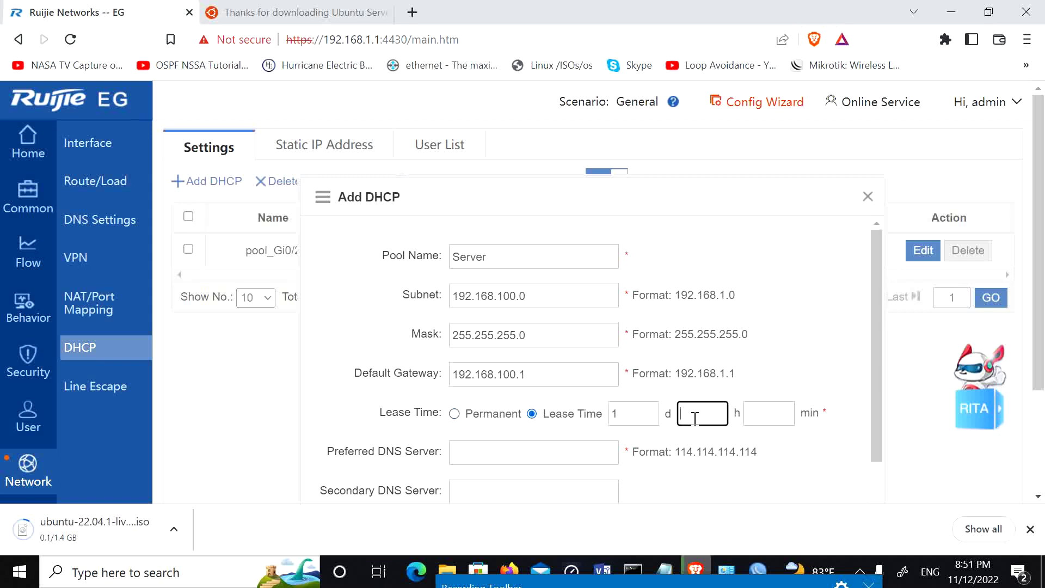
text(0)
click(745, 415)
text(0)
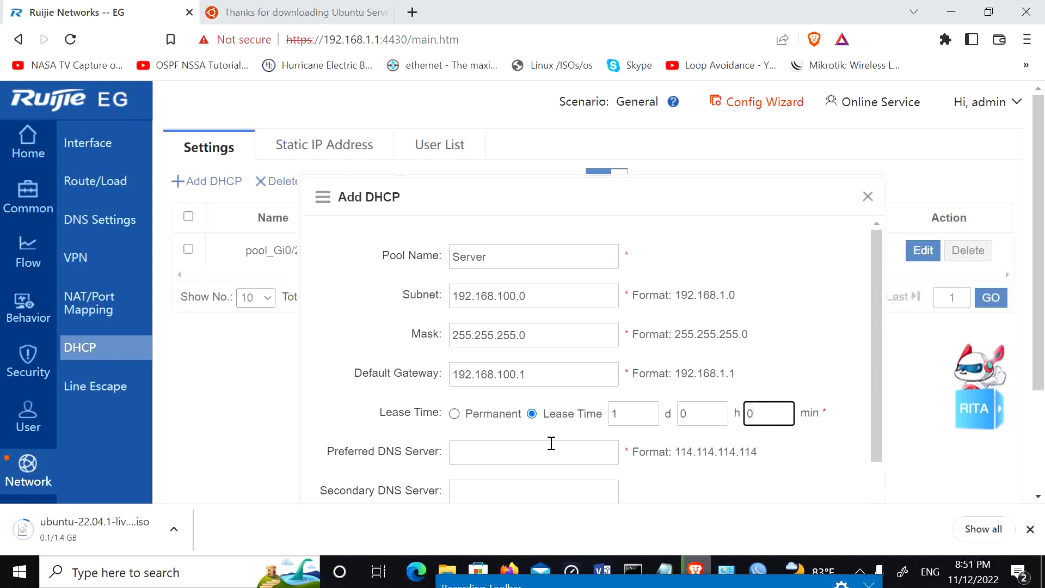
click(469, 452)
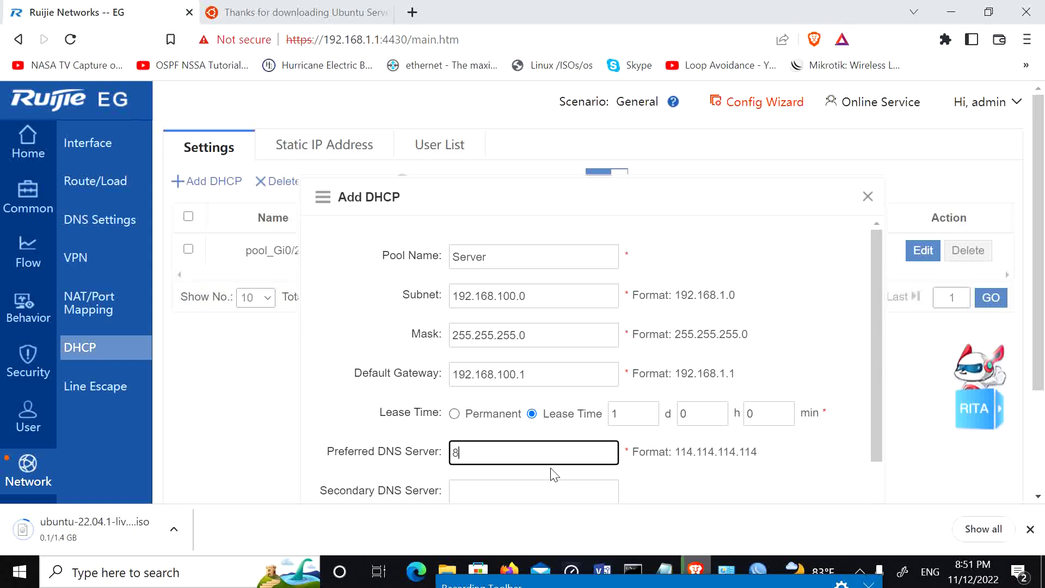
click(534, 491)
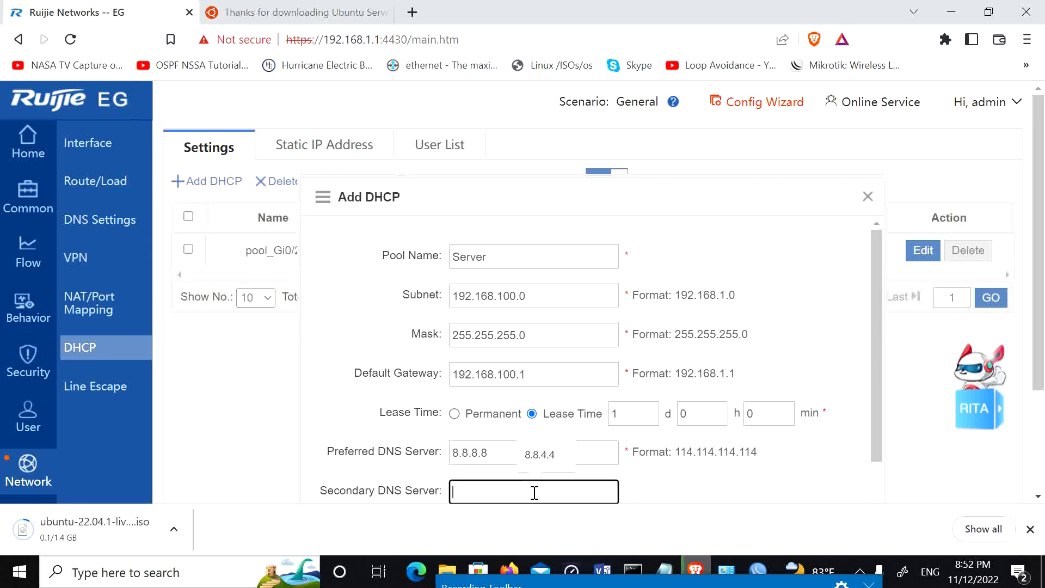
click(539, 459)
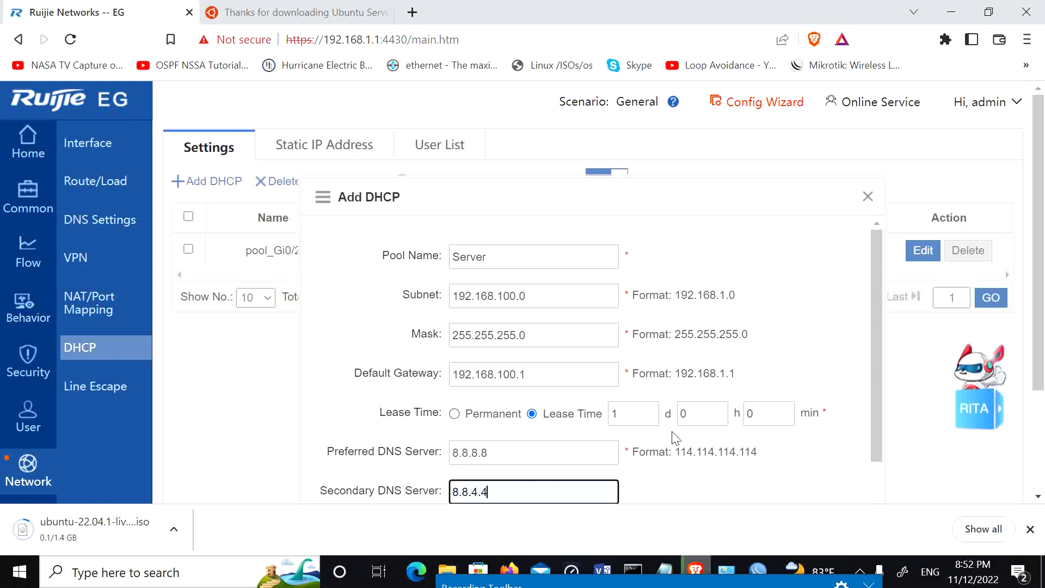
Step: Save the Server DHCP pool and acknowledge the confirmation
scroll(674, 434, down, 3)
scroll(738, 430, down, 3)
click(752, 416)
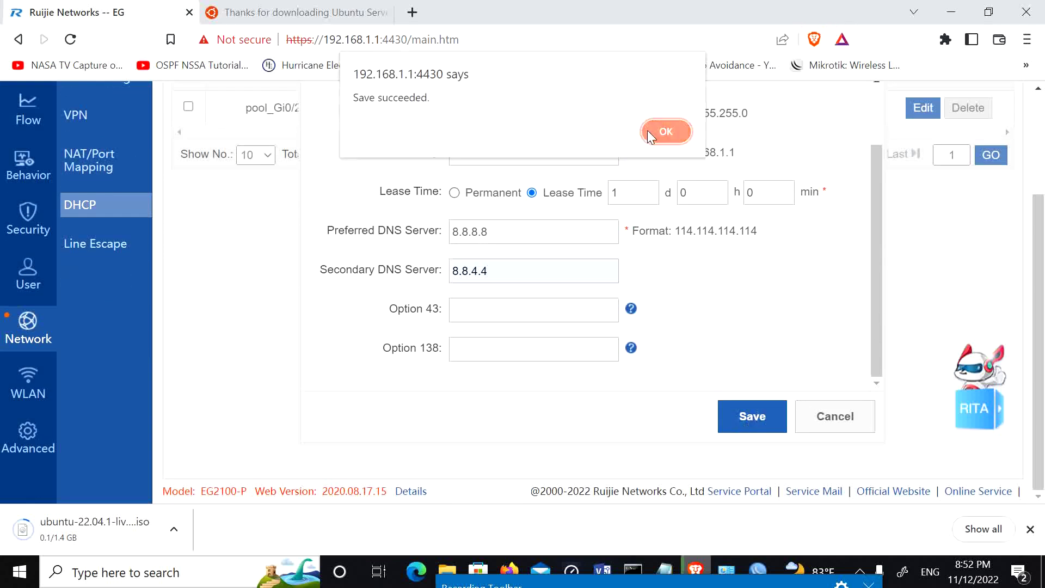
click(650, 130)
scroll(440, 222, up, 3)
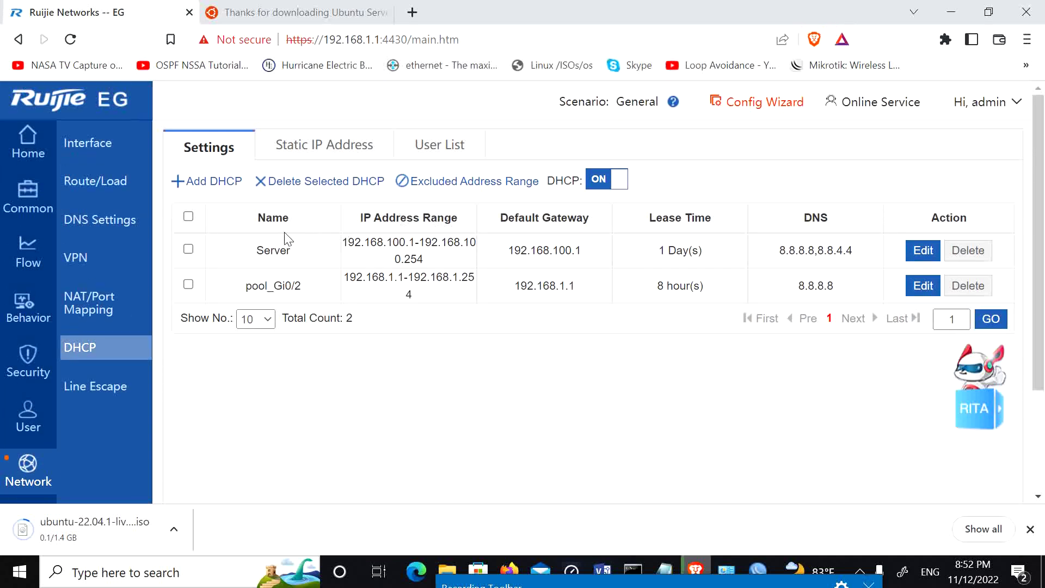
Step: Start a new DHCP pool named Mgr with subnet 192.168.10.0
click(219, 191)
scroll(542, 294, up, 3)
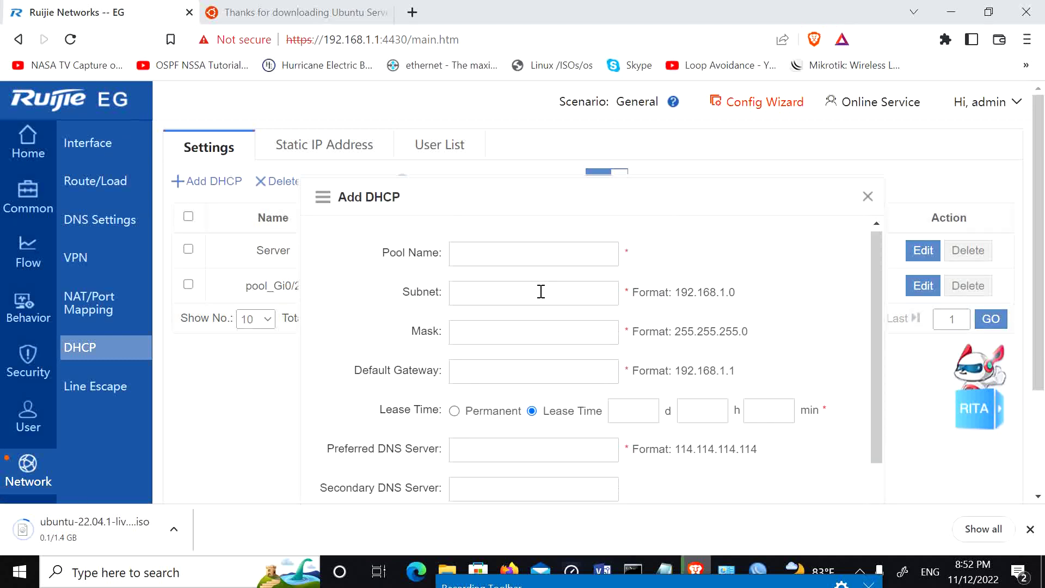
click(494, 250)
text(Mgr)
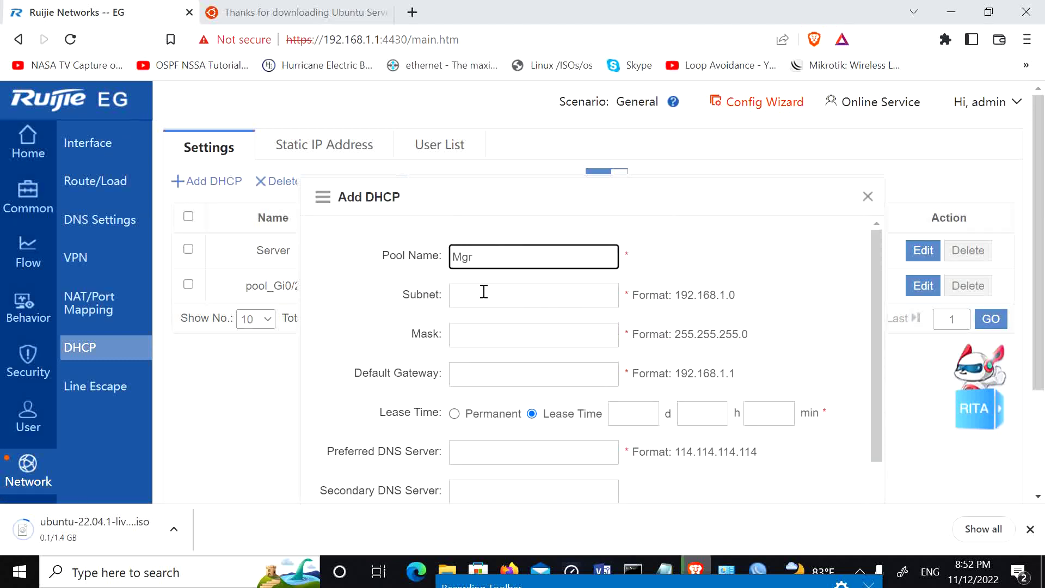
click(487, 295)
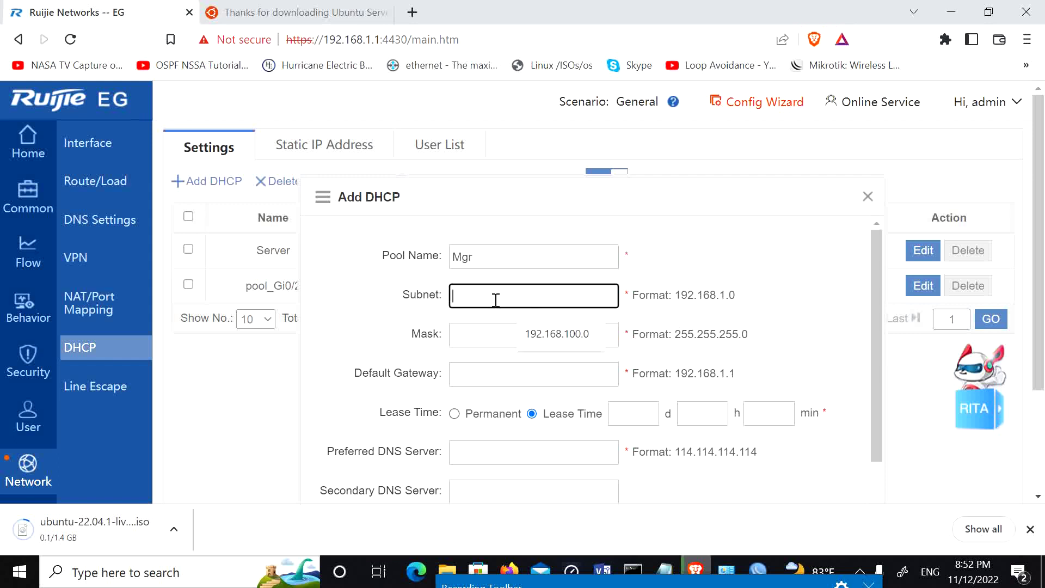
click(528, 333)
click(516, 297)
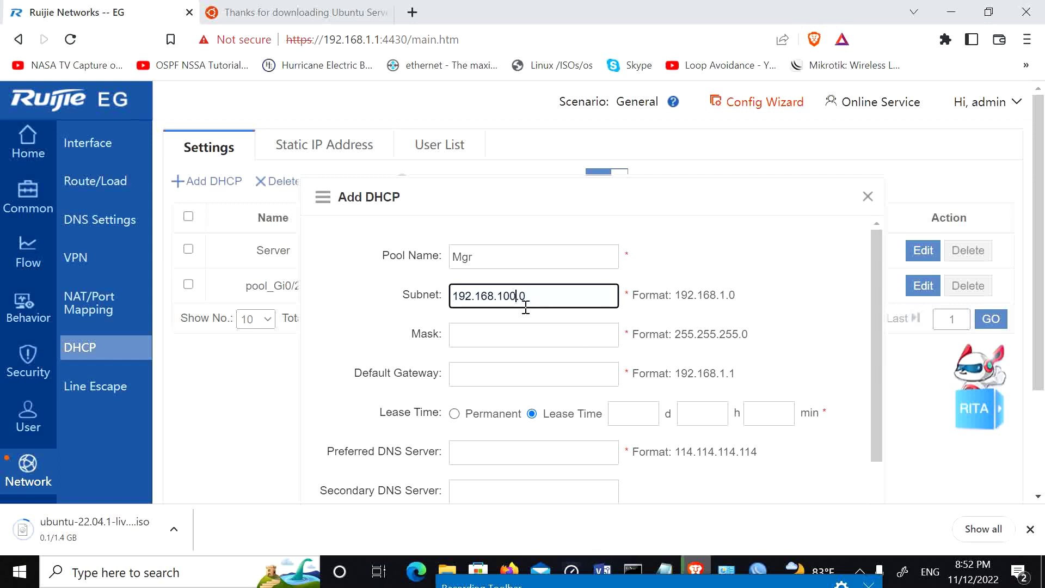
key(BackSpace)
click(495, 336)
Step: Set the Mgr gateway to 192.168.10.1 and the lease to 1 day 0 h 0 min
click(499, 374)
text(192.168.10.1)
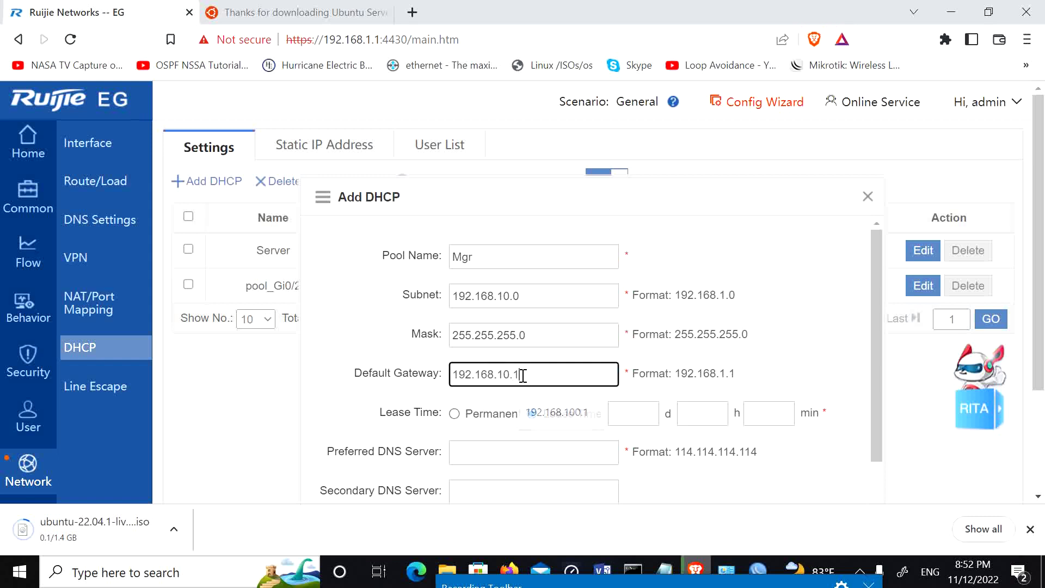
click(643, 422)
text(1)
click(699, 420)
text(1)
key(BackSpace)
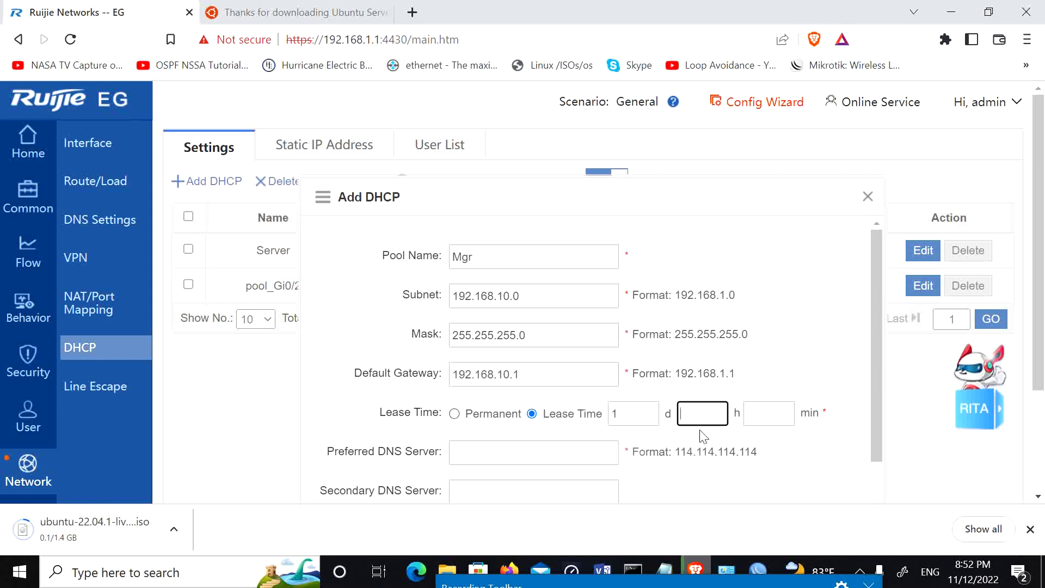
text(0)
click(746, 419)
text(0)
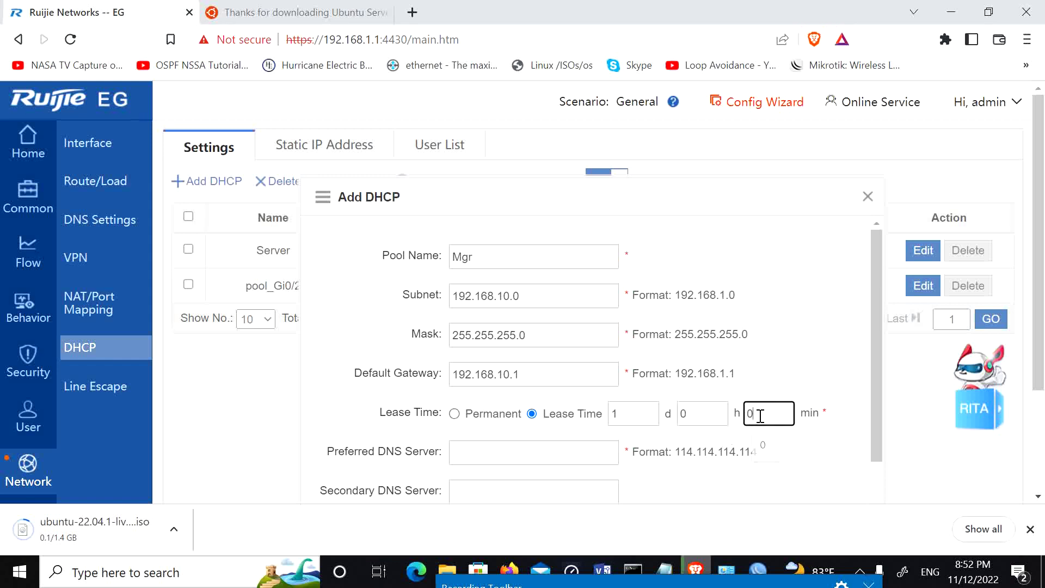
Step: Enter DNS 8.8.8.8 and 8.8.4.4, then save the Mgr pool and confirm
scroll(555, 410, down, 2)
click(514, 380)
text(8.8.8.8)
click(537, 415)
text(8.8.4.4)
scroll(602, 420, down, 3)
click(732, 428)
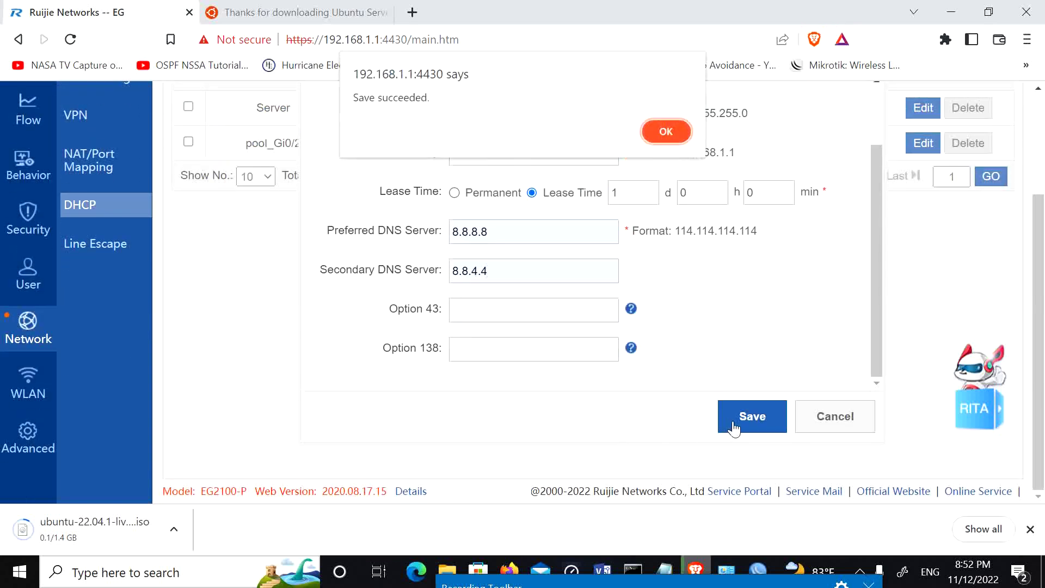
click(666, 131)
Step: Start an Office DHCP pool with subnet 192.168.5.0 and mask 255.255.255.0
scroll(666, 289, up, 3)
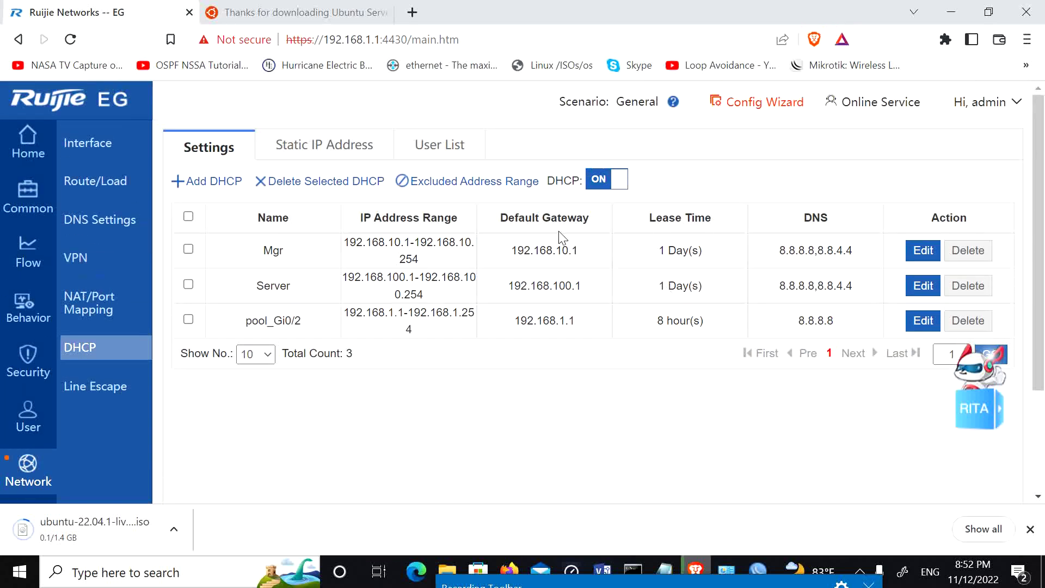
click(207, 181)
scroll(526, 229, up, 2)
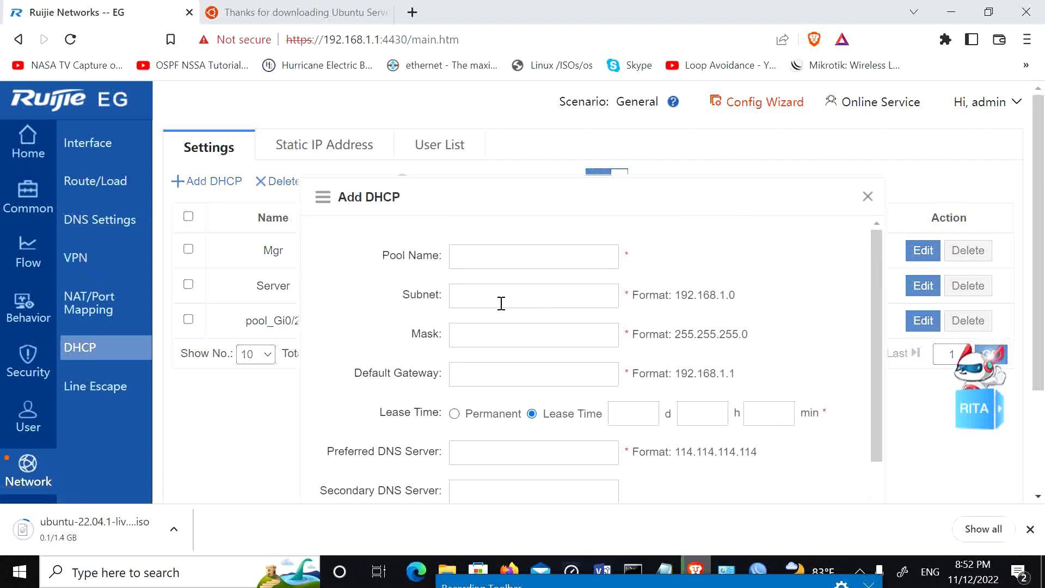
click(473, 260)
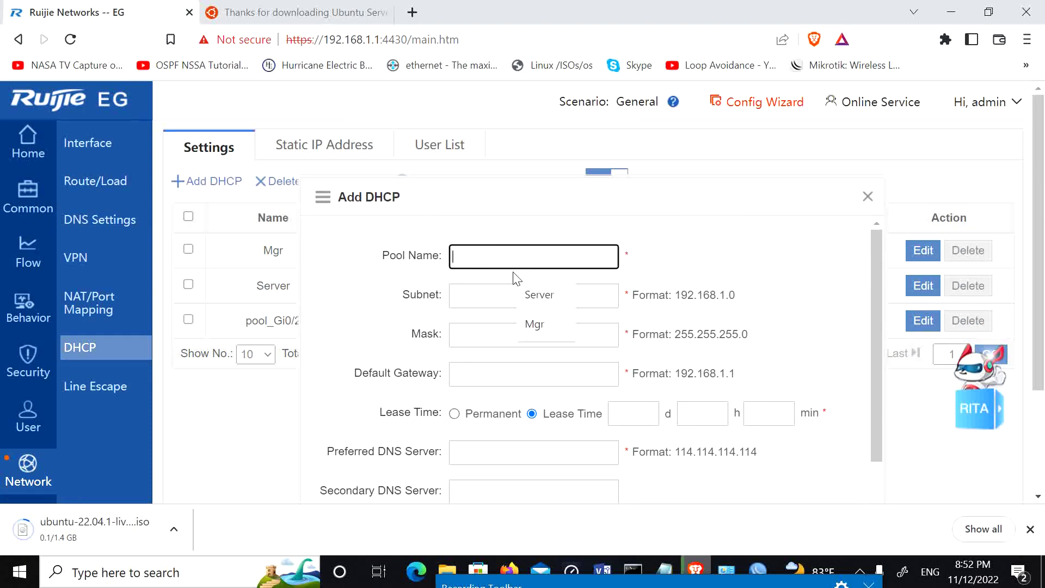
text(Office)
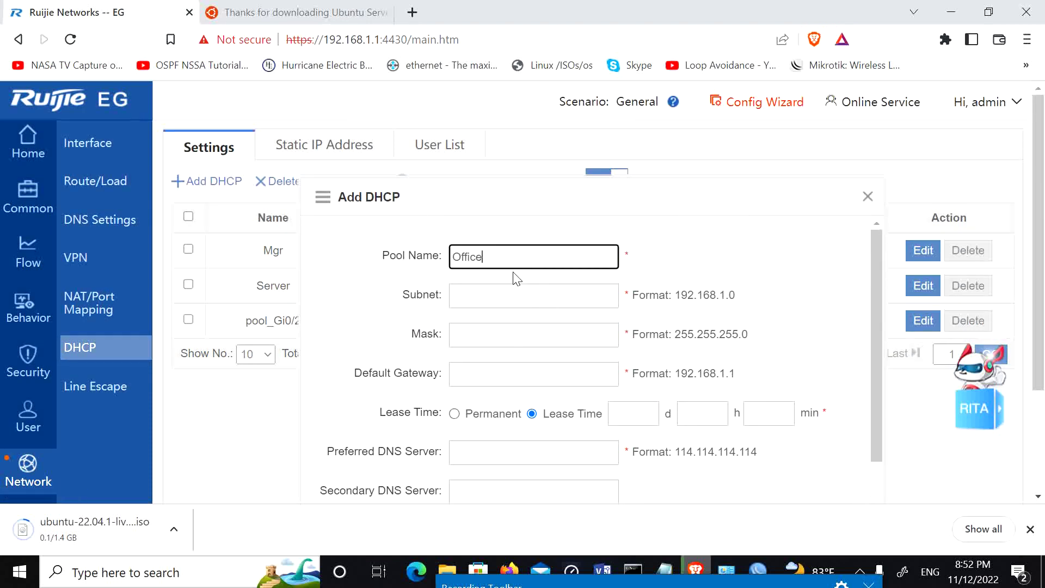
click(505, 296)
text(192.168.100.0)
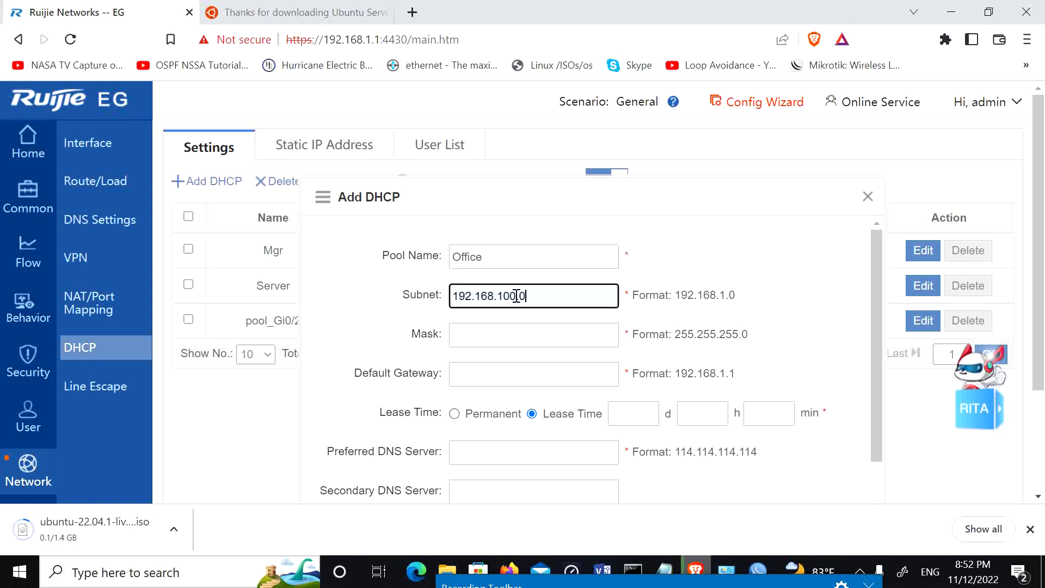
key(BackSpace)
key(BackSpace)
key(BackSpace)
text(5)
key(Tab)
text(255.255.255.0)
Step: Set the Office gateway to 192.168.5.1 and the lease to 1 day 0 h 0 min
click(527, 365)
text(192.168.5.)
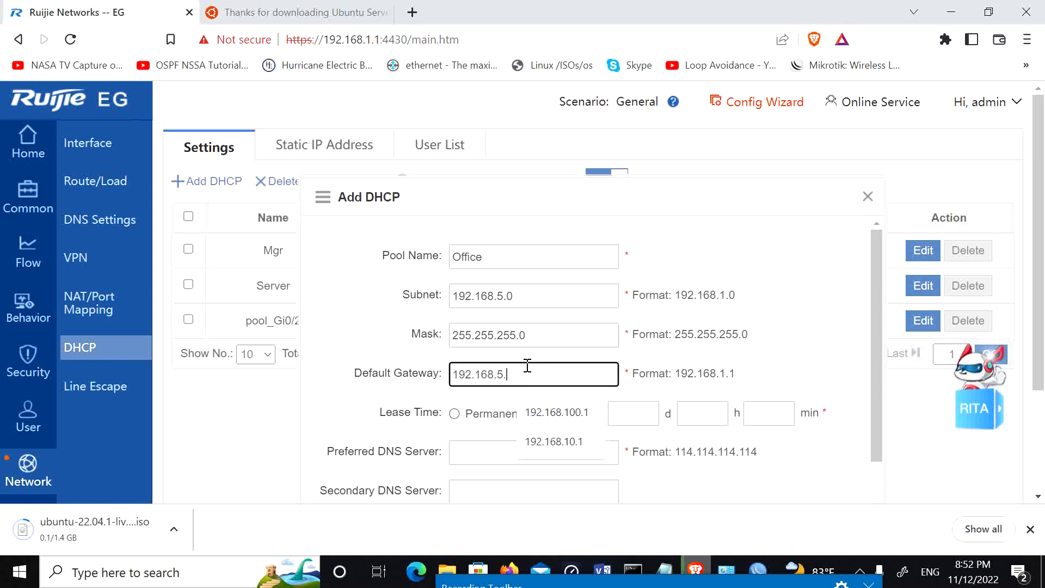
text(1)
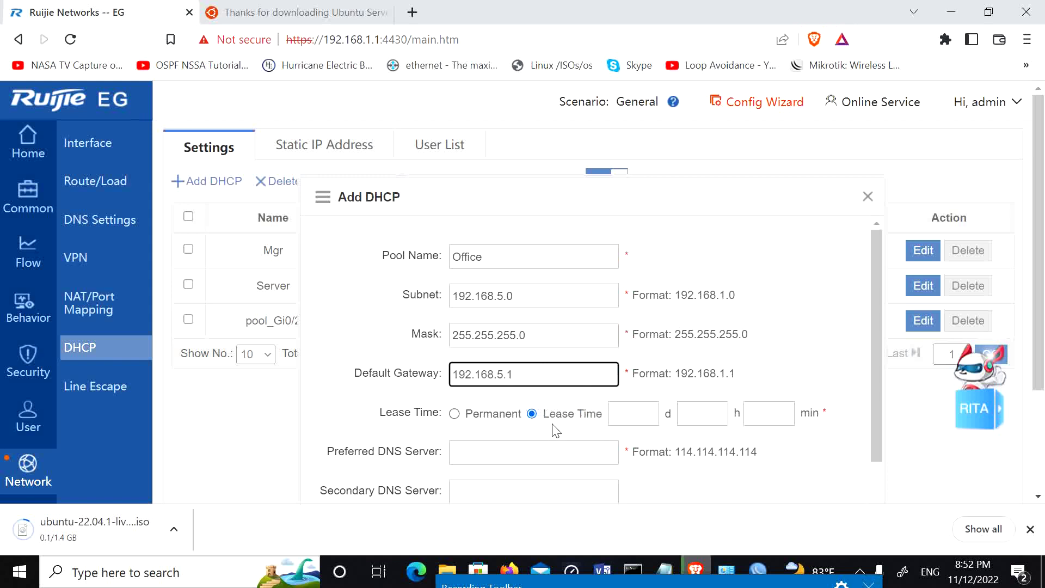
click(644, 419)
text(1)
click(710, 413)
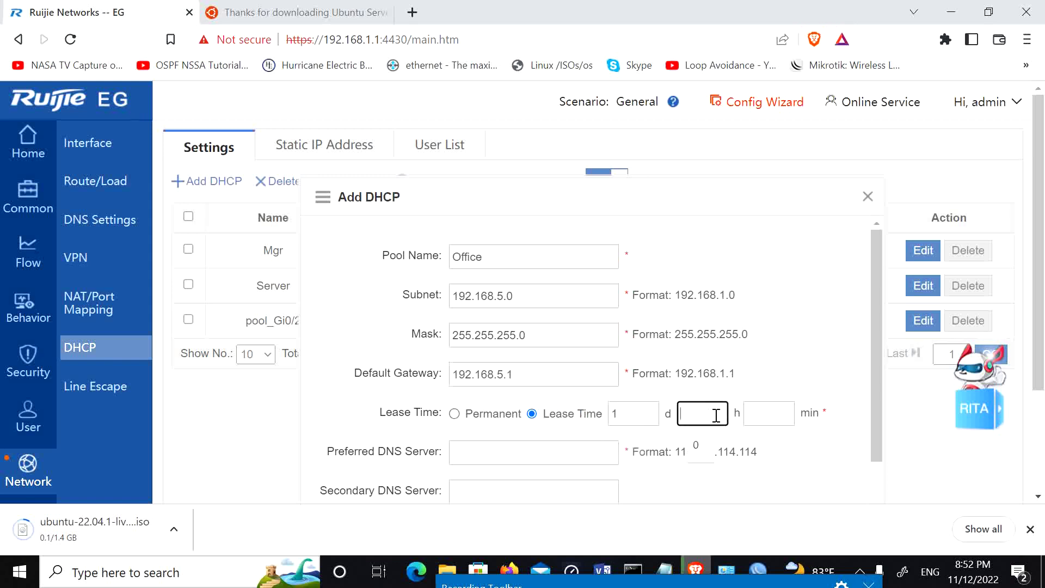
text(0)
click(752, 418)
text(0)
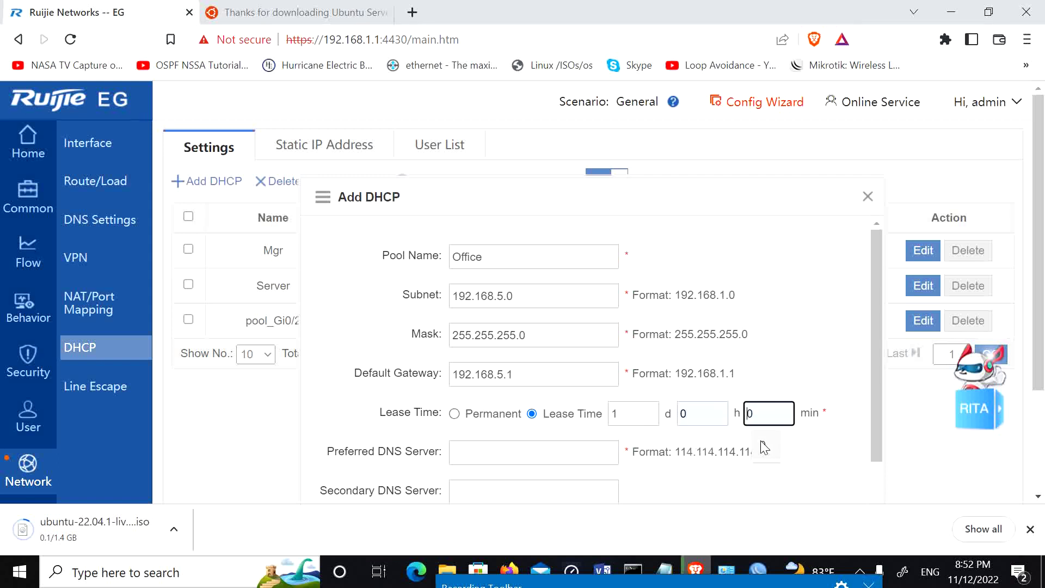
Step: Fill DNS 8.8.8.8 and 8.8.4.4, then save the Office pool and confirm
click(541, 452)
click(541, 418)
click(532, 483)
click(539, 452)
scroll(658, 432, down, 1)
scroll(658, 432, down, 1)
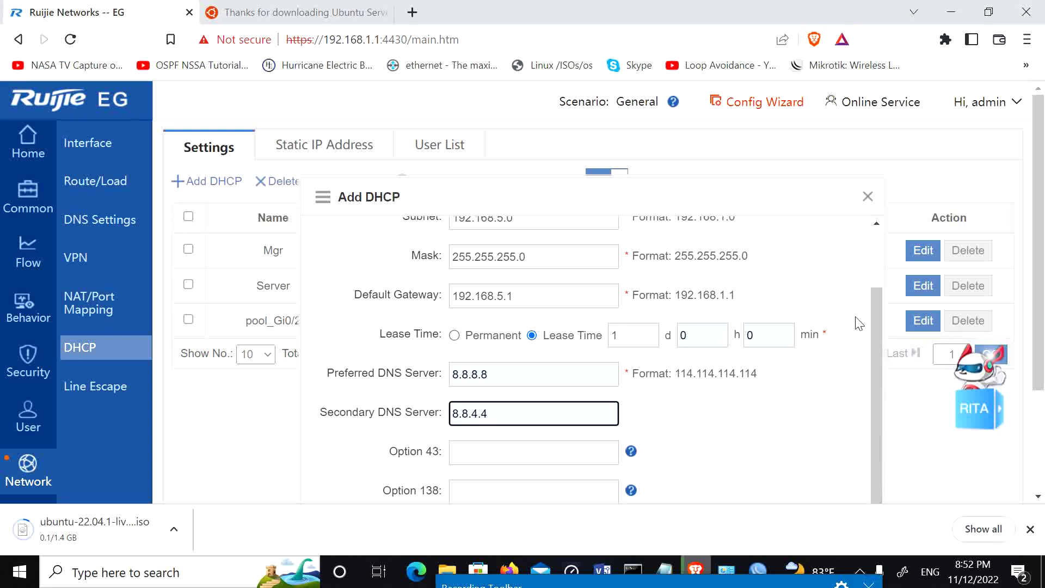
scroll(859, 324, down, 3)
click(753, 416)
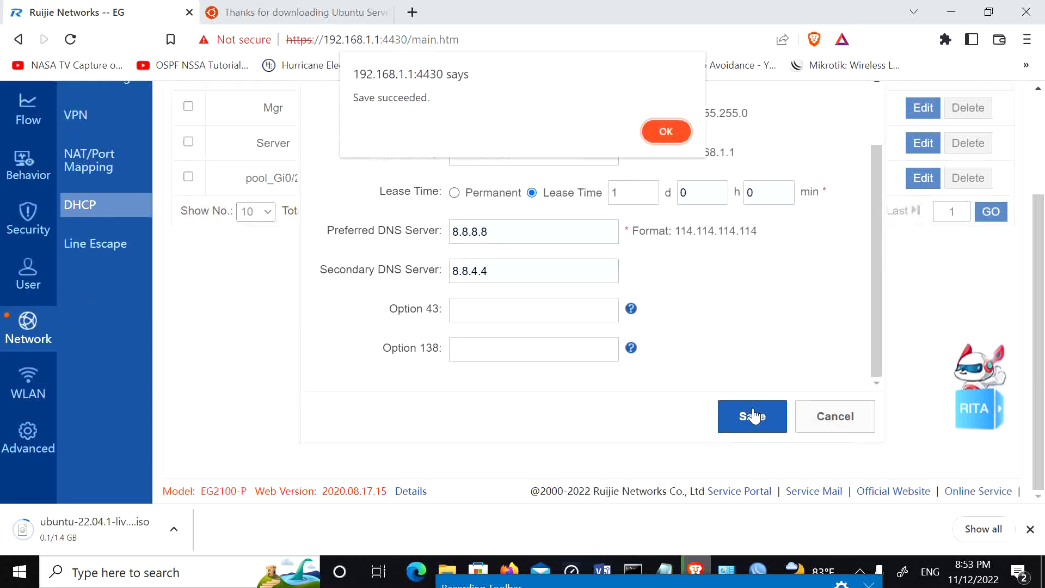
click(673, 130)
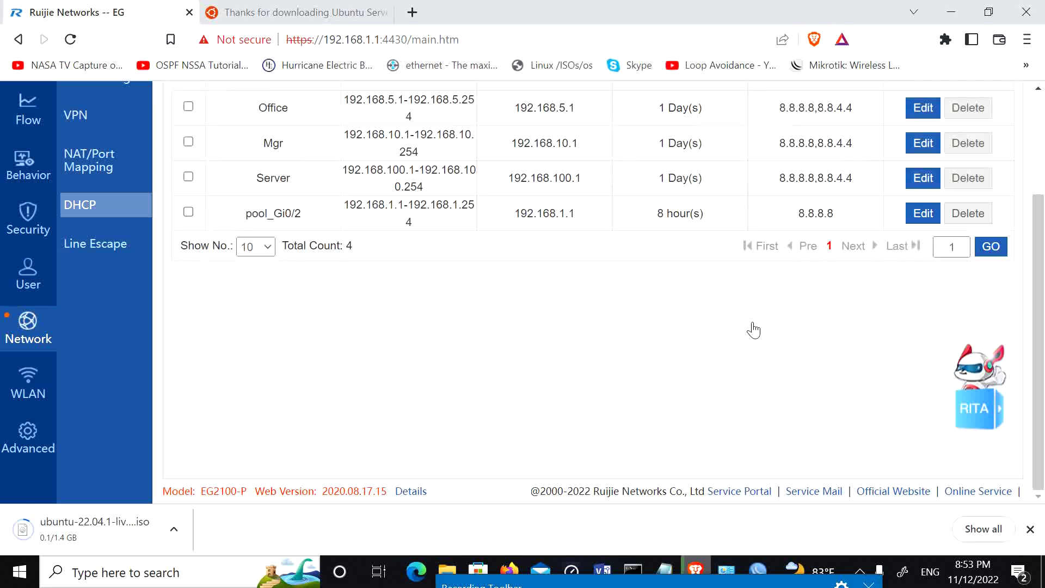
scroll(731, 315, up, 3)
Step: Start a Guest DHCP pool with subnet 192.168.3.0 and mask 255.255.255.0
click(222, 183)
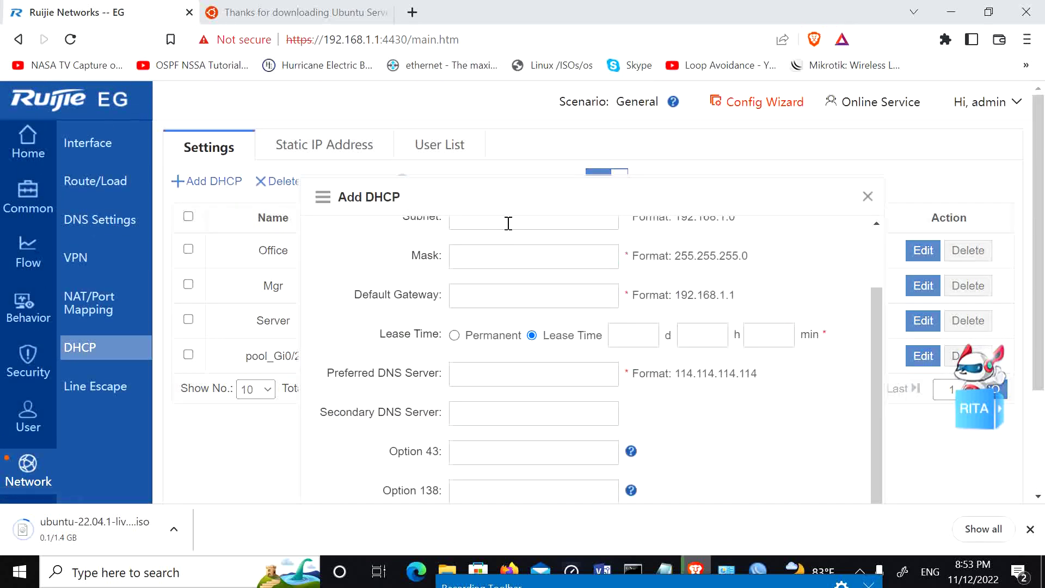
scroll(514, 272, up, 3)
click(507, 267)
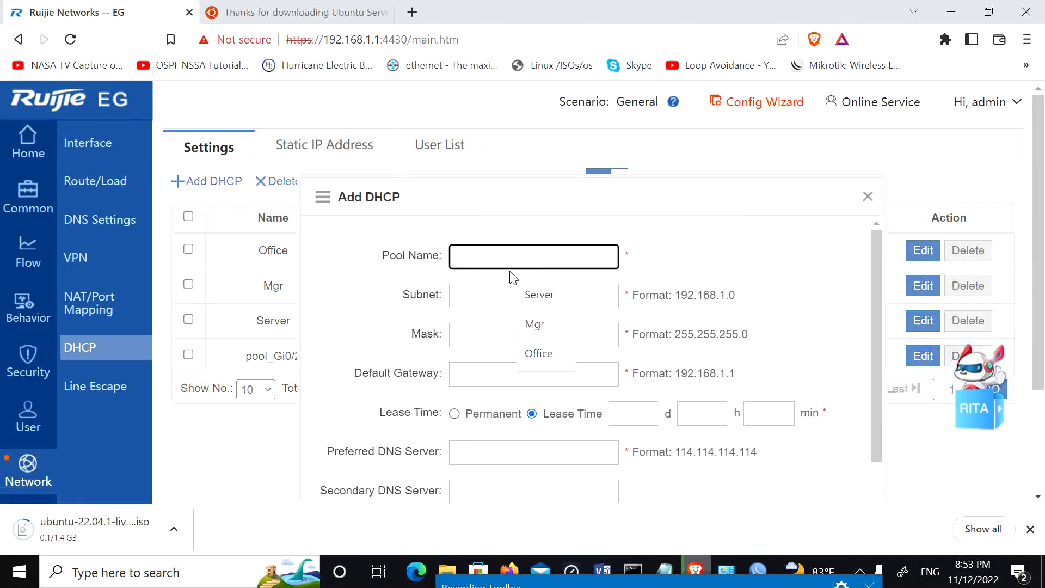
text(Gure)
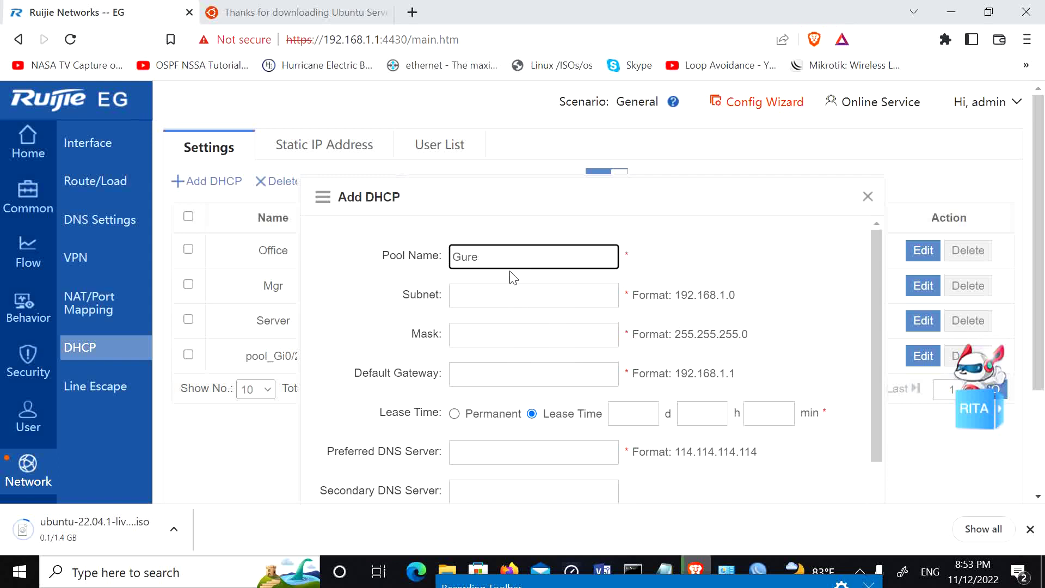
click(497, 295)
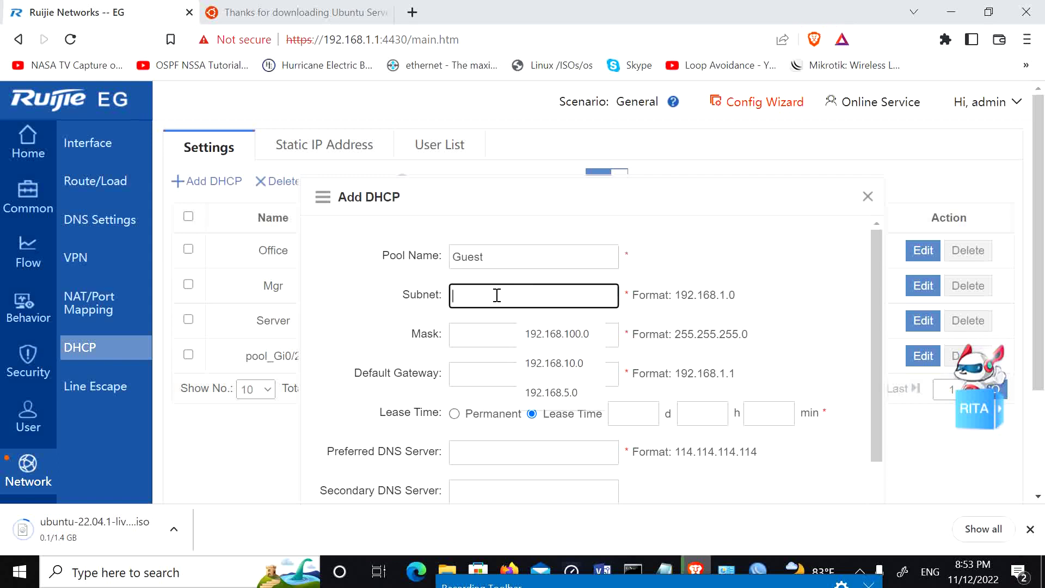
click(576, 326)
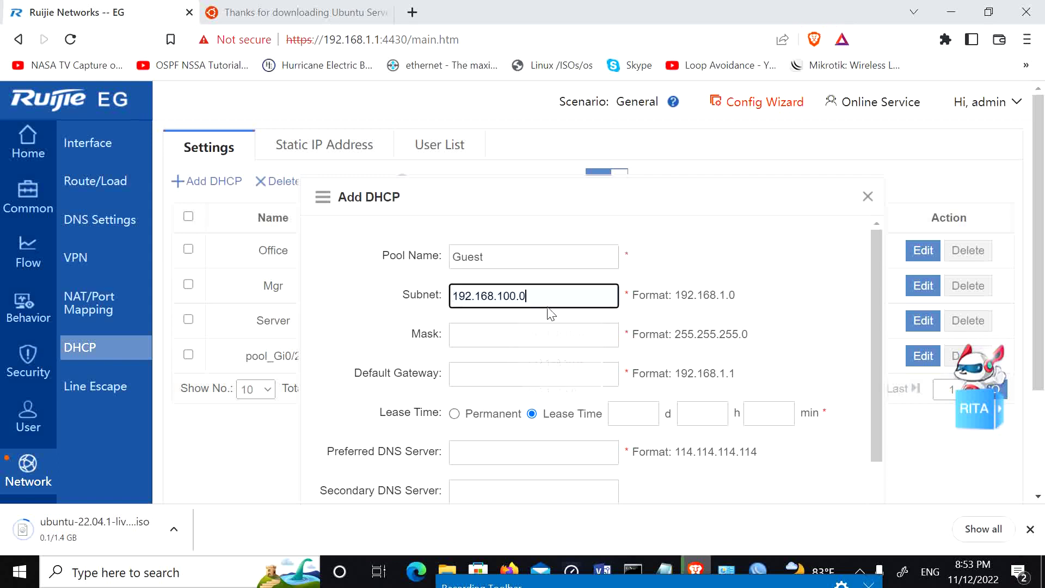
click(515, 295)
key(BackSpace)
key(BackSpace)
key(BackSpace)
text(3)
click(506, 345)
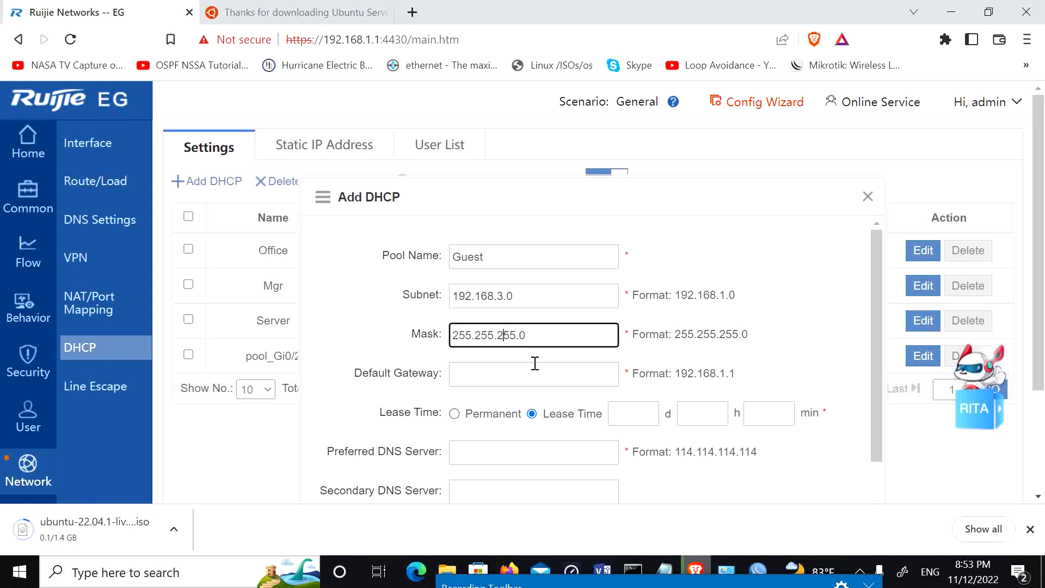
Step: Set the Guest gateway to 192.168.3.1 and the lease to 1 day 0 h 0 min
click(528, 369)
text(192.168.3.1)
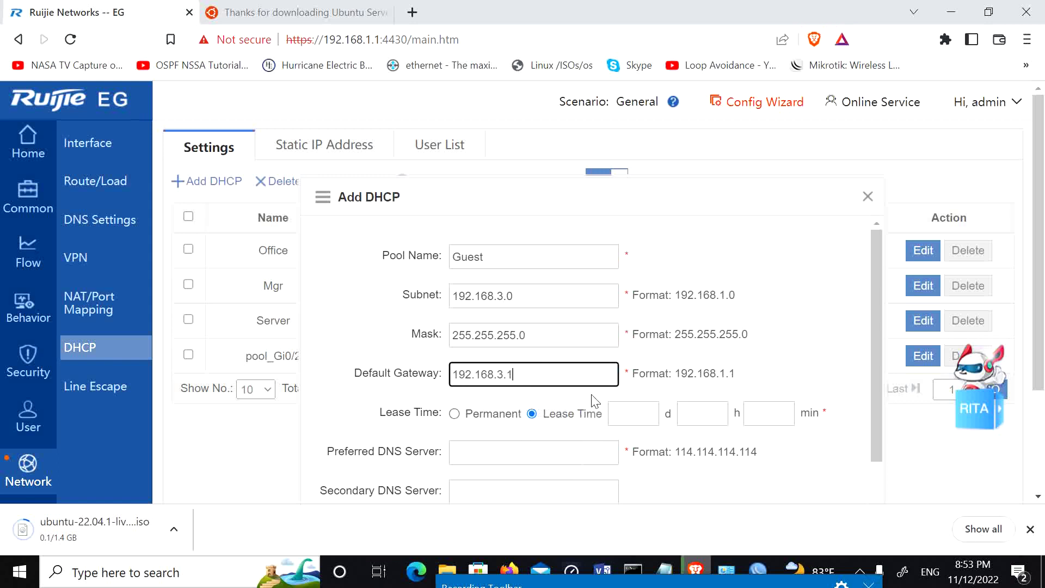
click(626, 414)
text(1)
click(701, 415)
text(0)
key(Tab)
text(0)
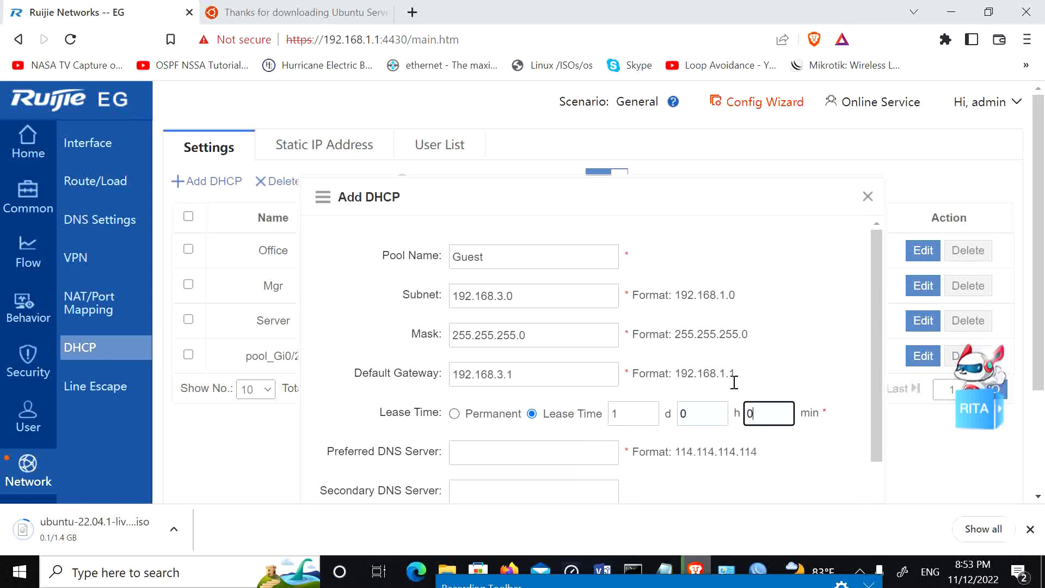
Step: Enter DNS 8.8.8.8 and 8.8.4.4, then save the Guest pool and confirm
scroll(550, 397, down, 1)
click(539, 374)
text(8.8.8.8)
click(545, 415)
text(8.8.4.4)
scroll(671, 429, down, 3)
click(740, 420)
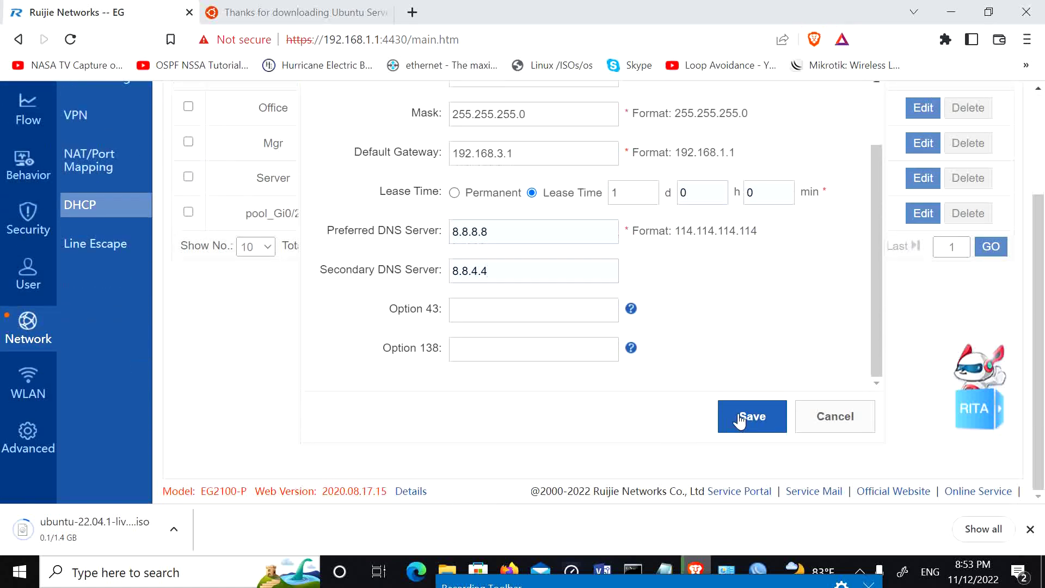
click(653, 146)
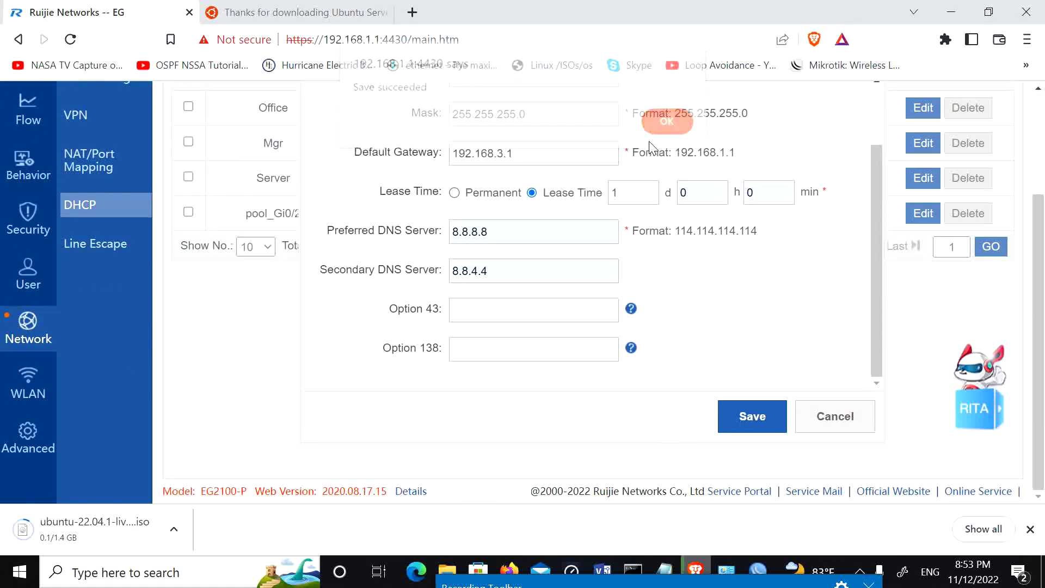
scroll(800, 357, up, 3)
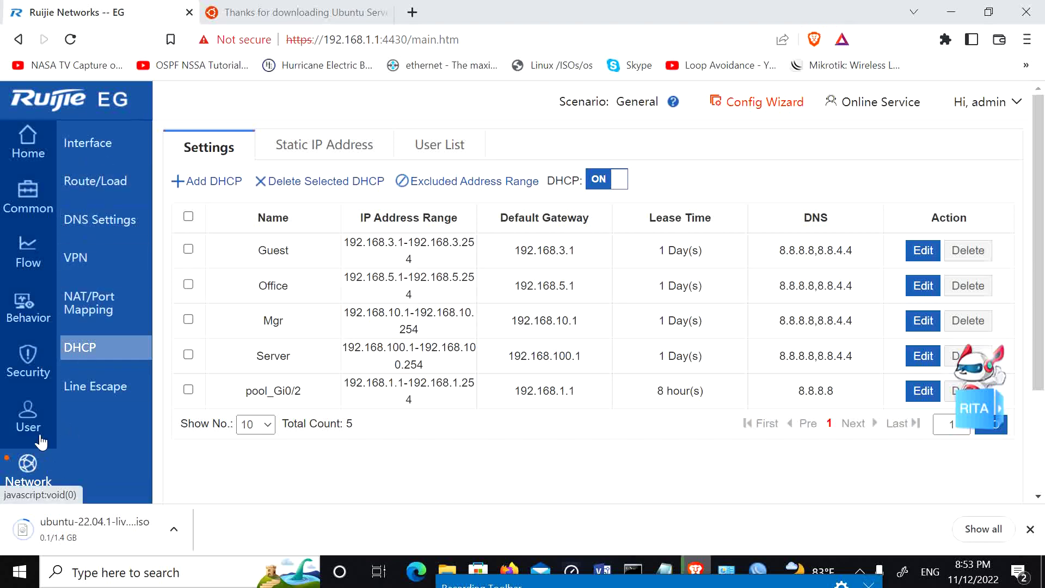
Step: In User management, choose Add User (IP Range) under the root group
mouse_move(35, 430)
click(101, 154)
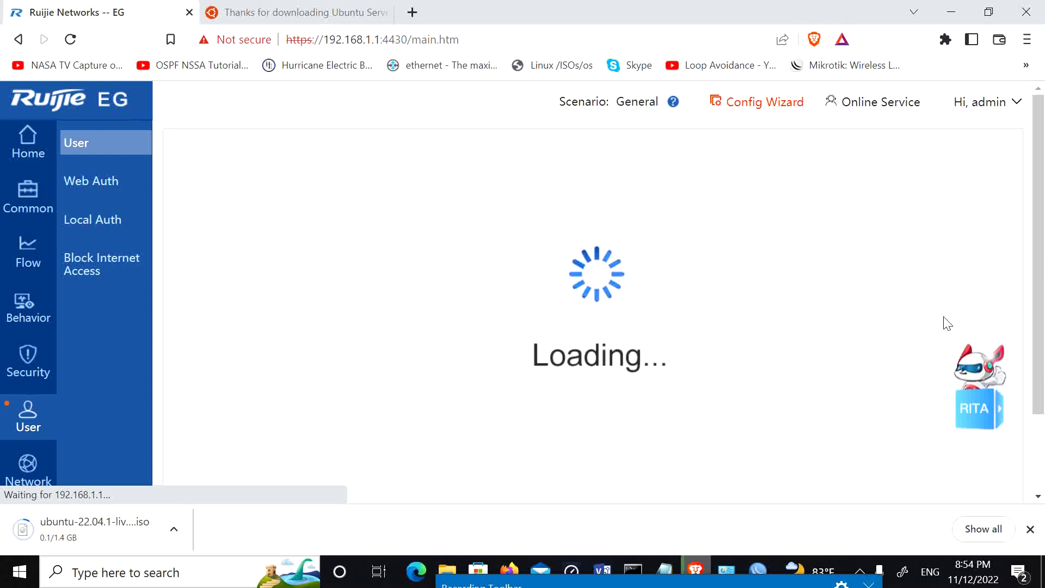
drag(1033, 310, 1043, 340)
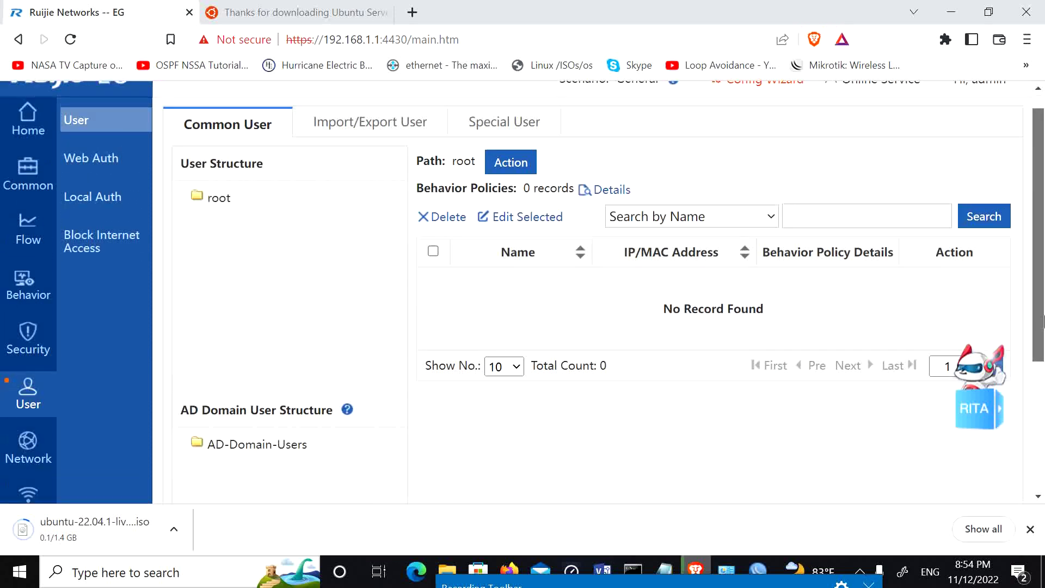
click(221, 199)
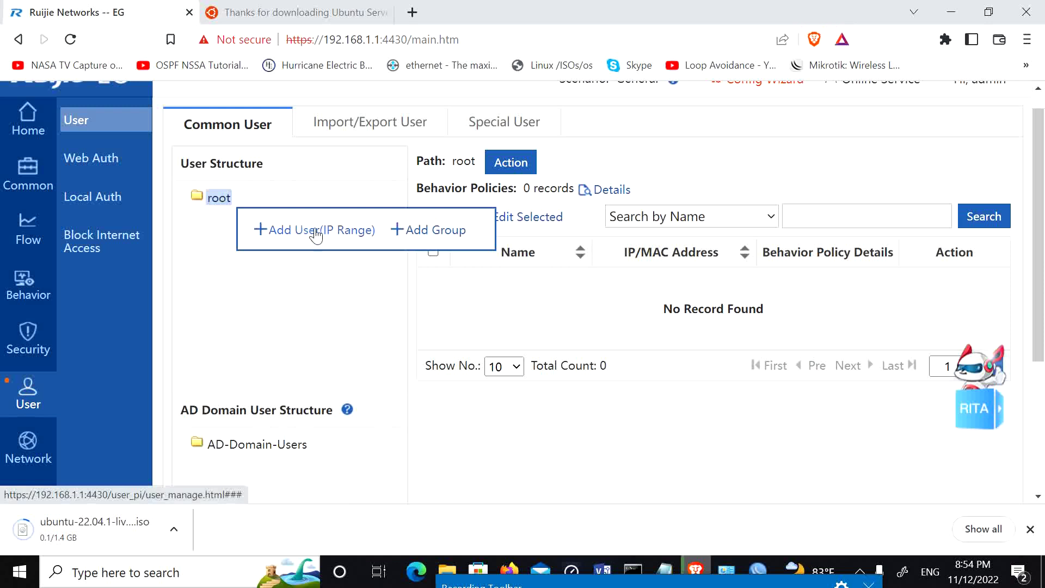
click(310, 231)
Step: Create user Server for 192.168.100.2-192.168.100.254, confirm, and close the form
click(597, 299)
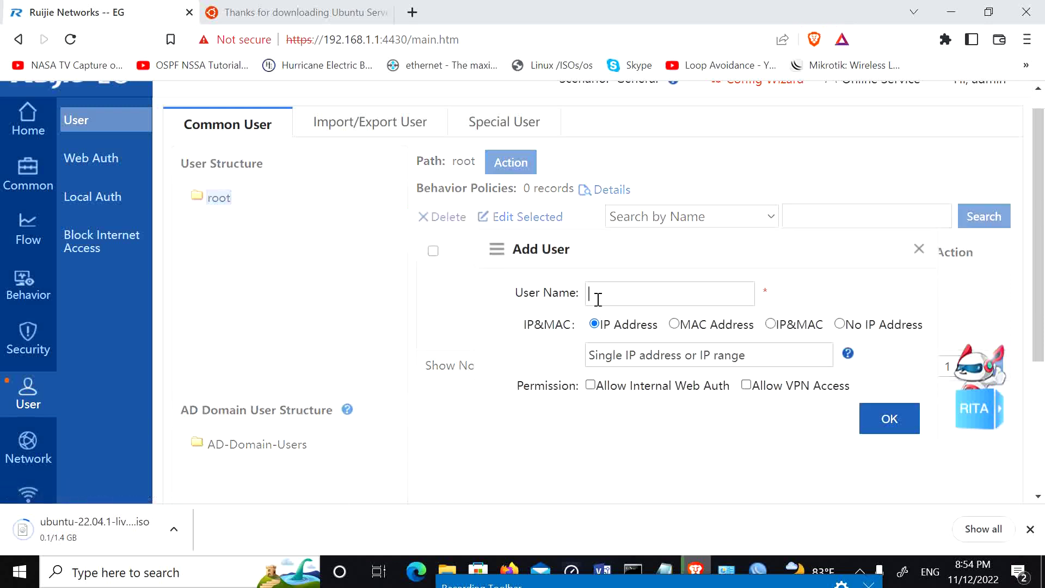
text(Server)
click(643, 364)
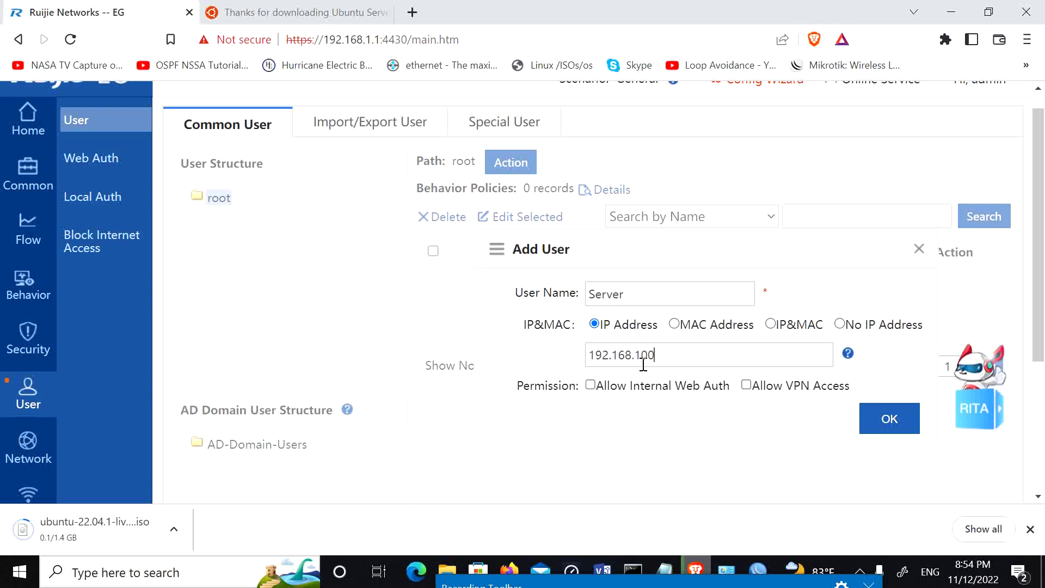
text(192.168.100.2-192.168.100.254)
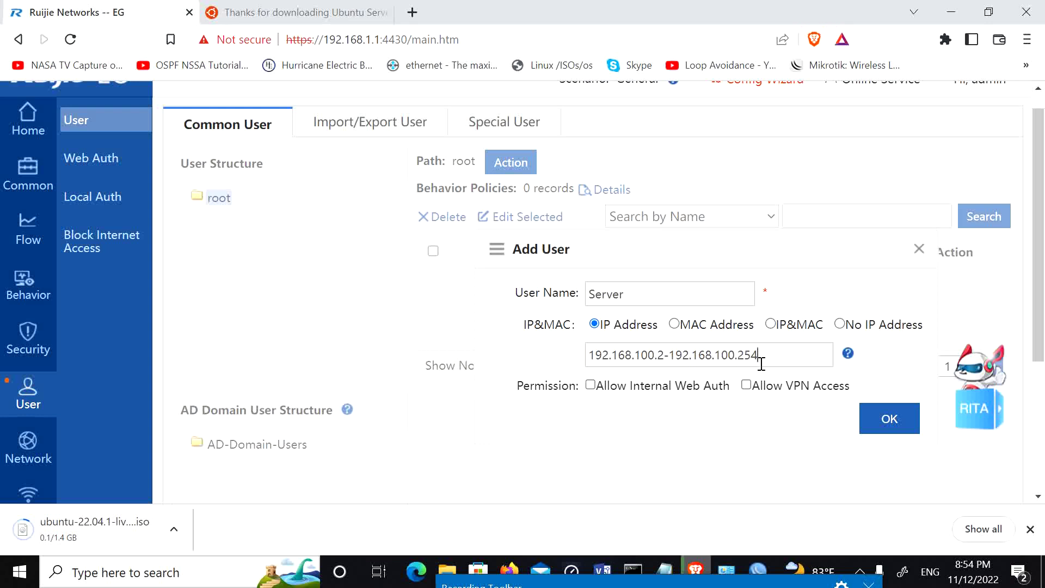
drag(758, 364, 483, 384)
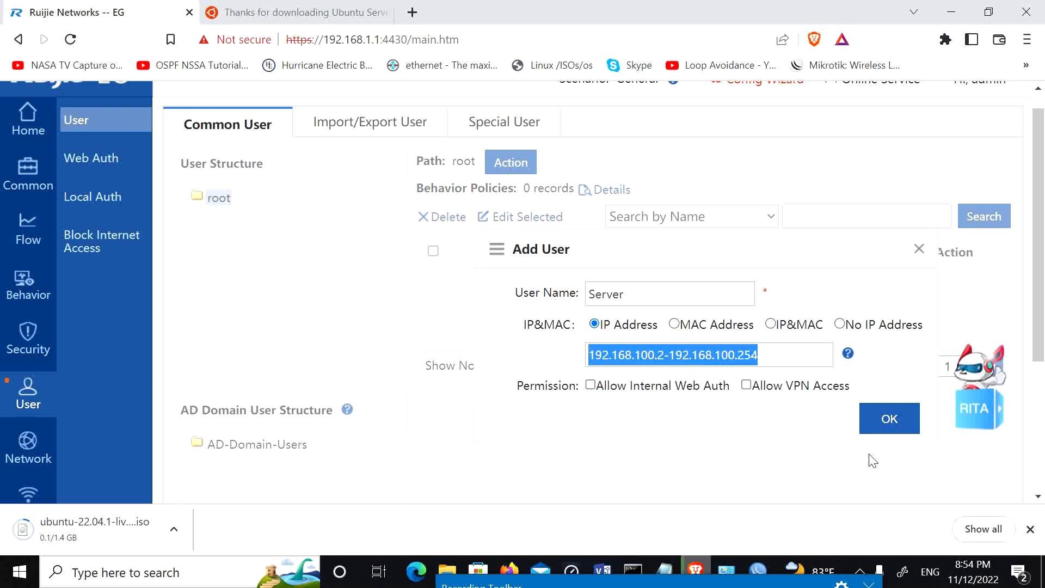
click(877, 430)
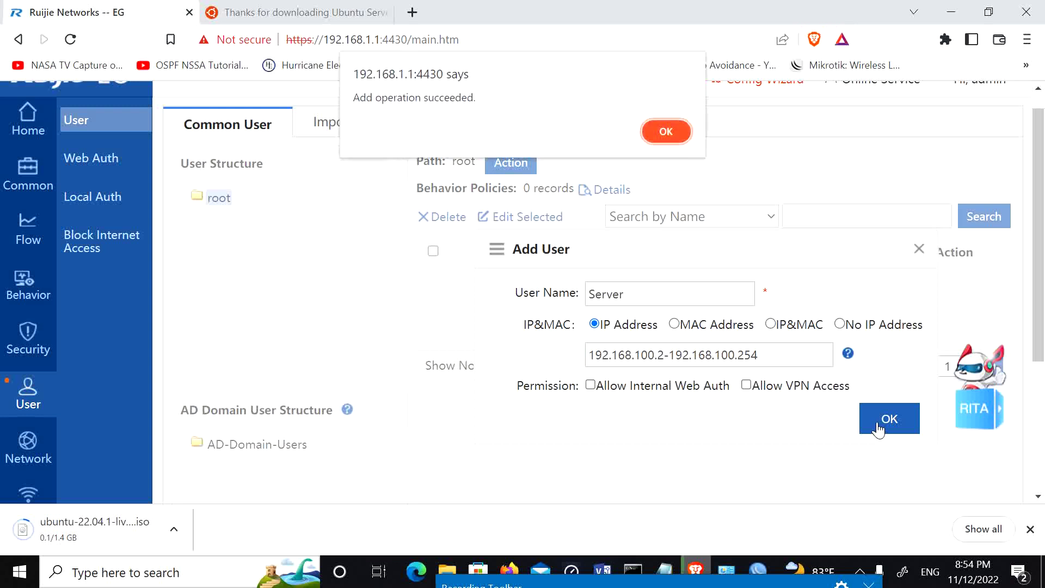
click(680, 131)
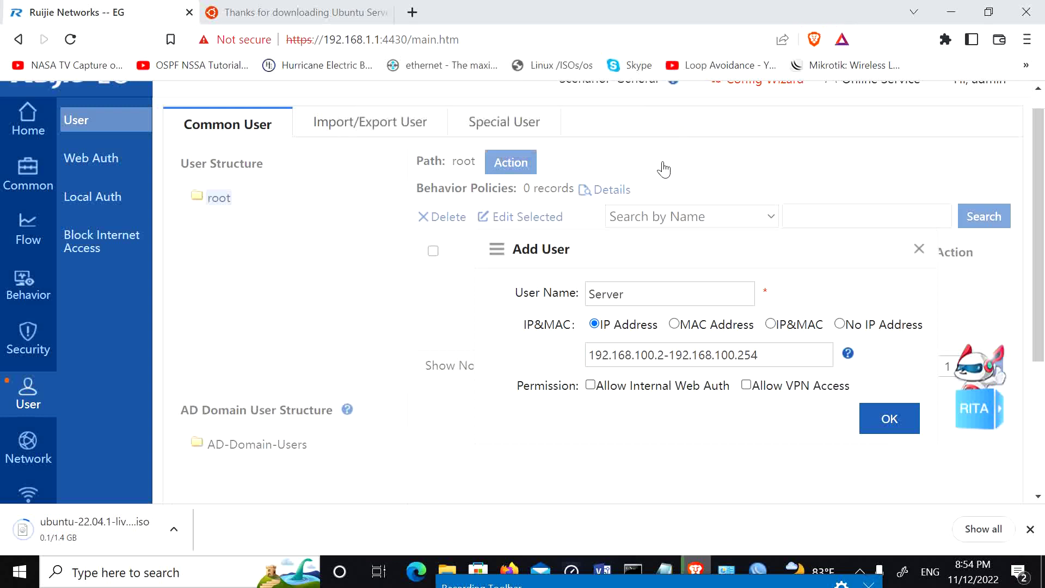
click(889, 425)
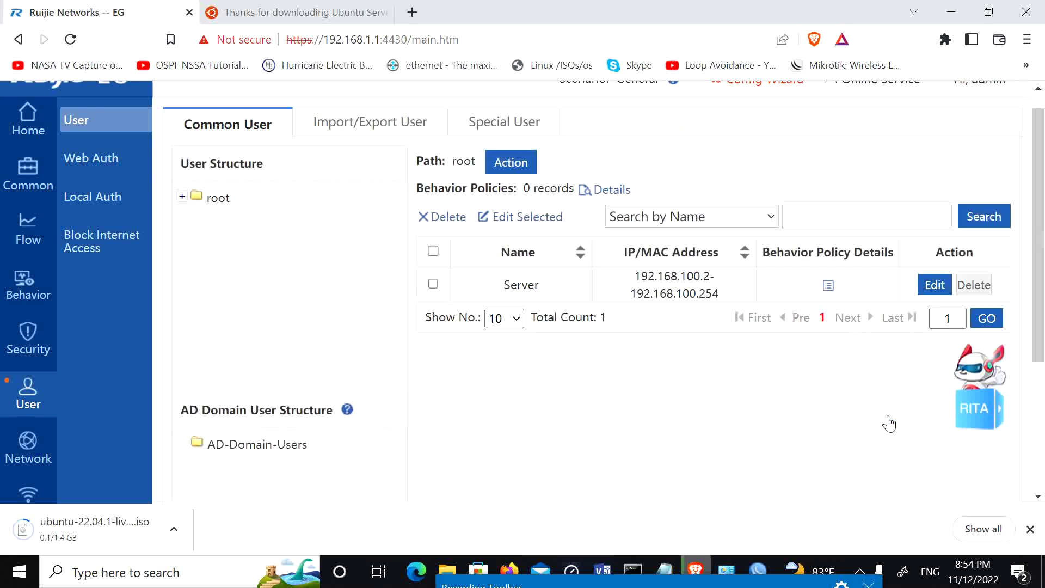
Step: Add user Mgr under root with IP range 192.168.10.2–192.168.10.254
right_click(224, 200)
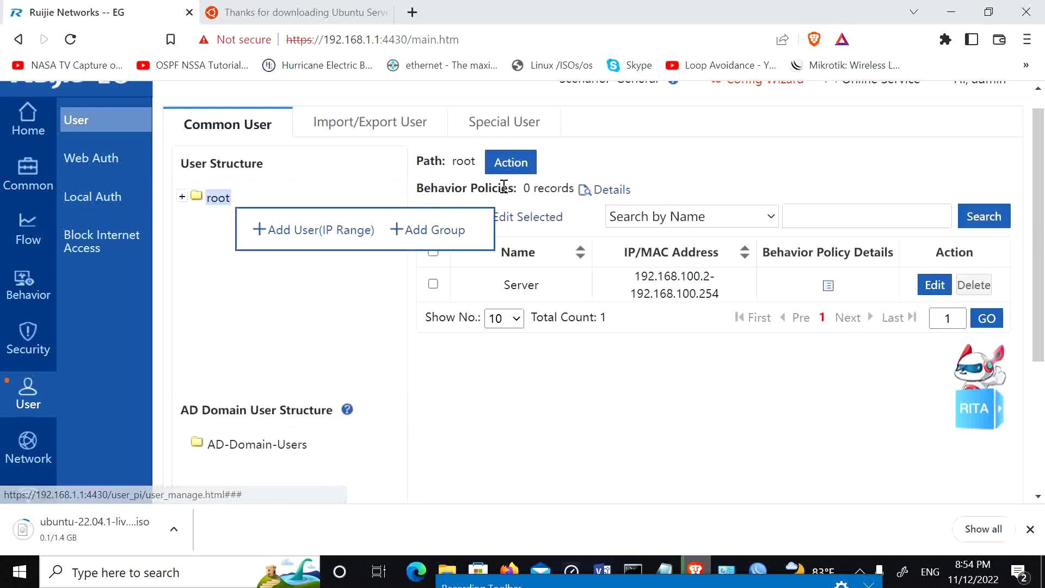
click(320, 234)
click(607, 299)
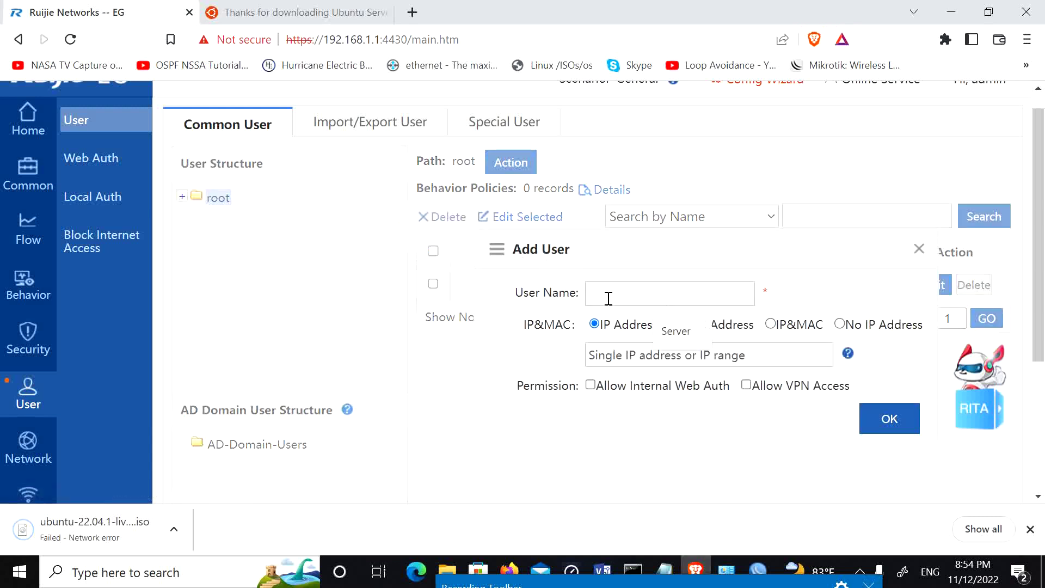
text(Mgr)
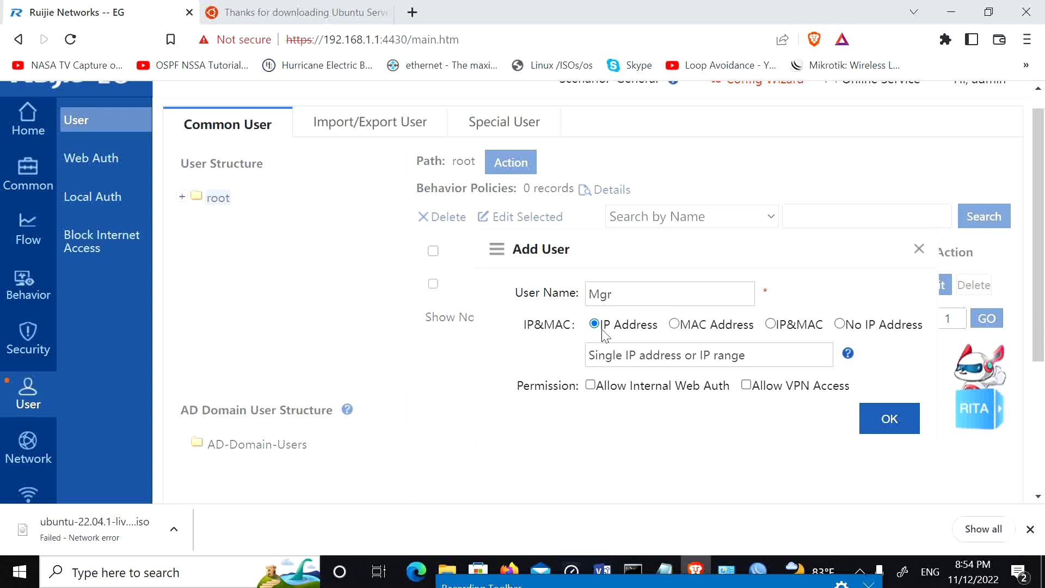
click(603, 362)
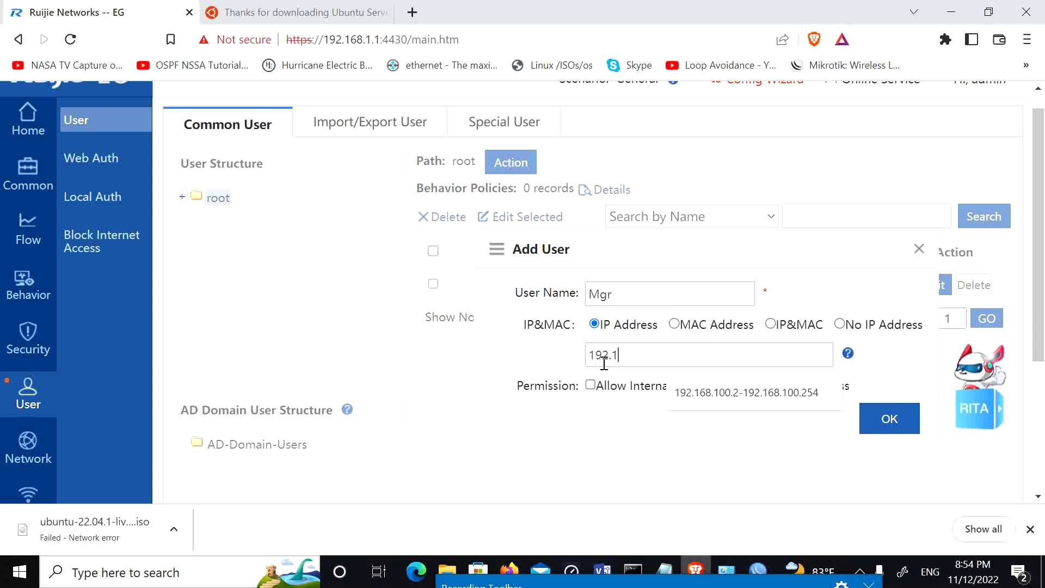
text(192.168.100.)
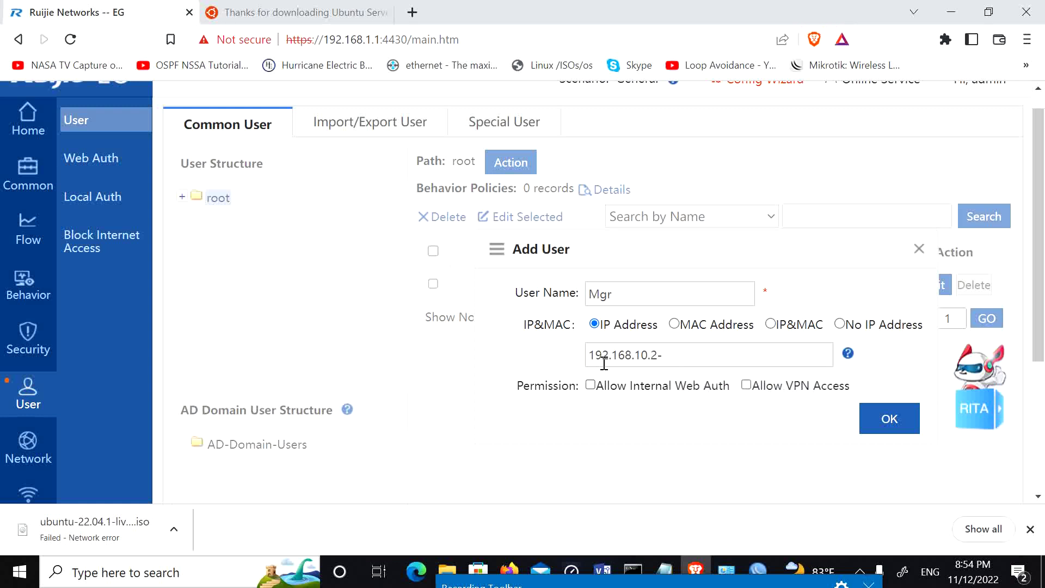
text(2)
key(BackSpace)
key(BackSpace)
key(BackSpace)
key(BackSpace)
key(BackSpace)
key(BackSpace)
key(BackSpace)
key(BackSpace)
key(BackSpace)
key(Down)
key(Return)
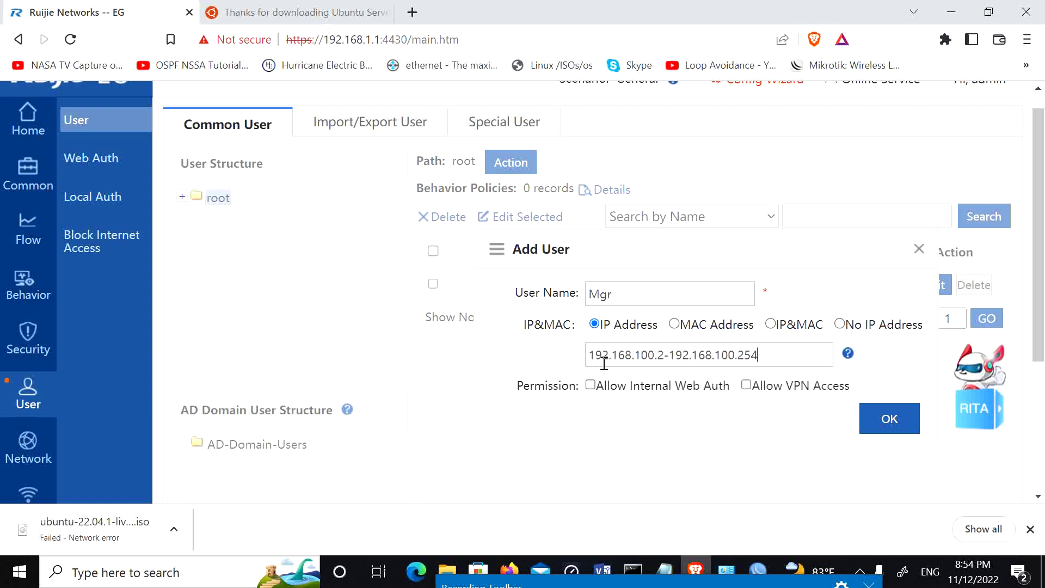
click(656, 352)
key(BackSpace)
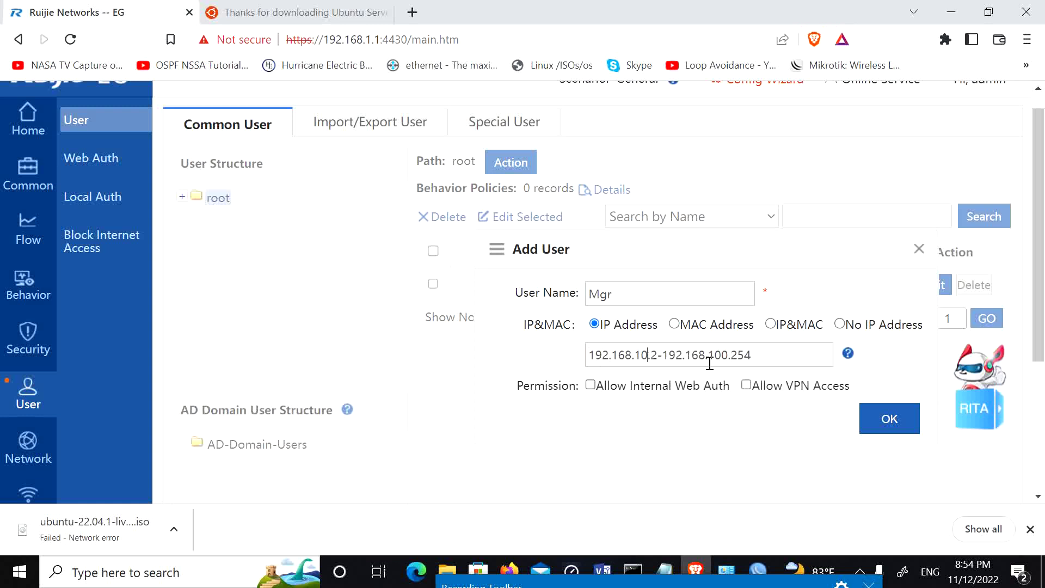
click(726, 356)
key(BackSpace)
click(885, 427)
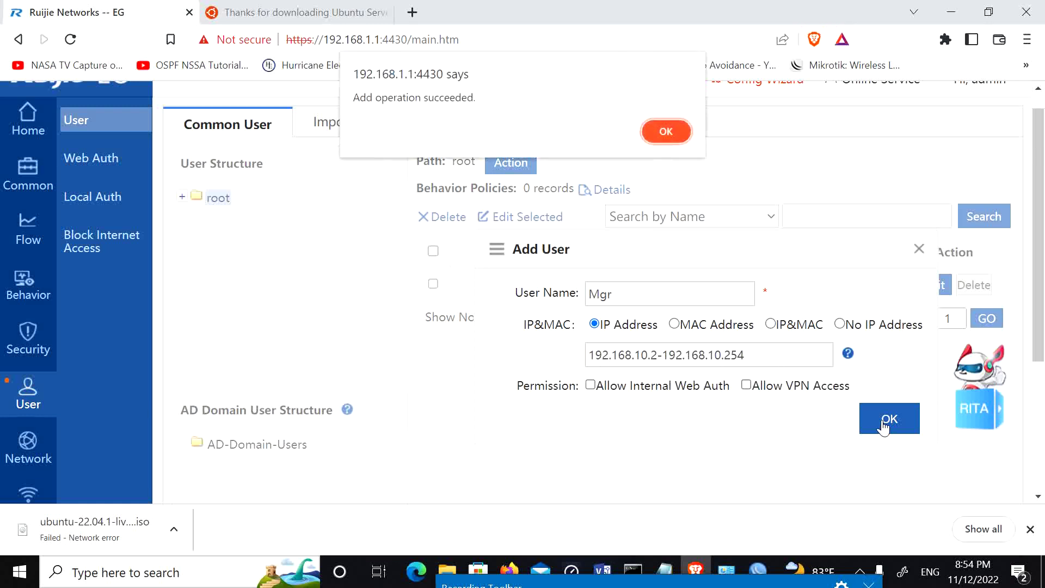
click(655, 135)
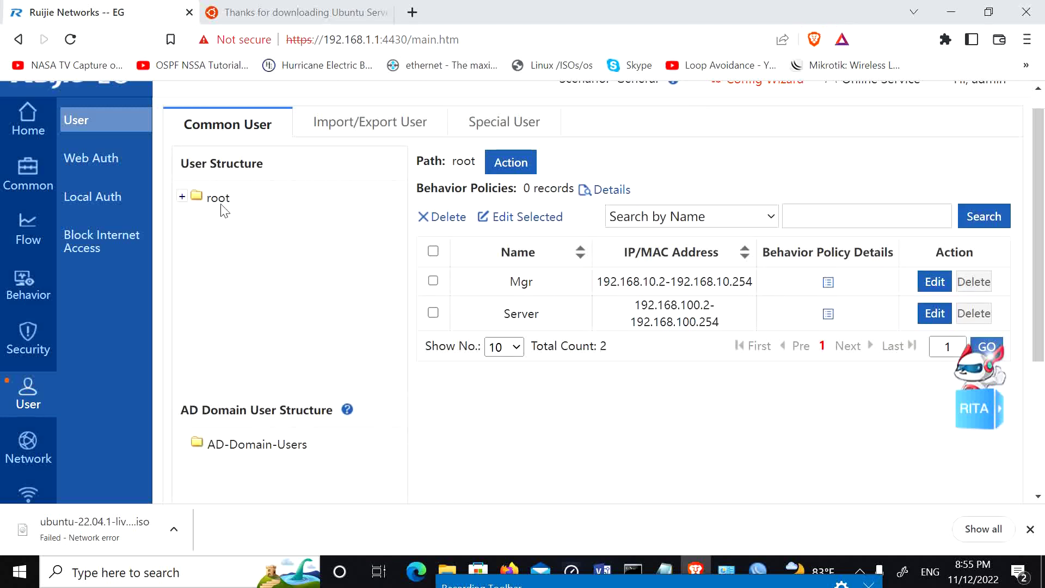
Step: Add user Office under root with IP range 192.168.3.2–192.168.3.254
click(240, 206)
click(331, 242)
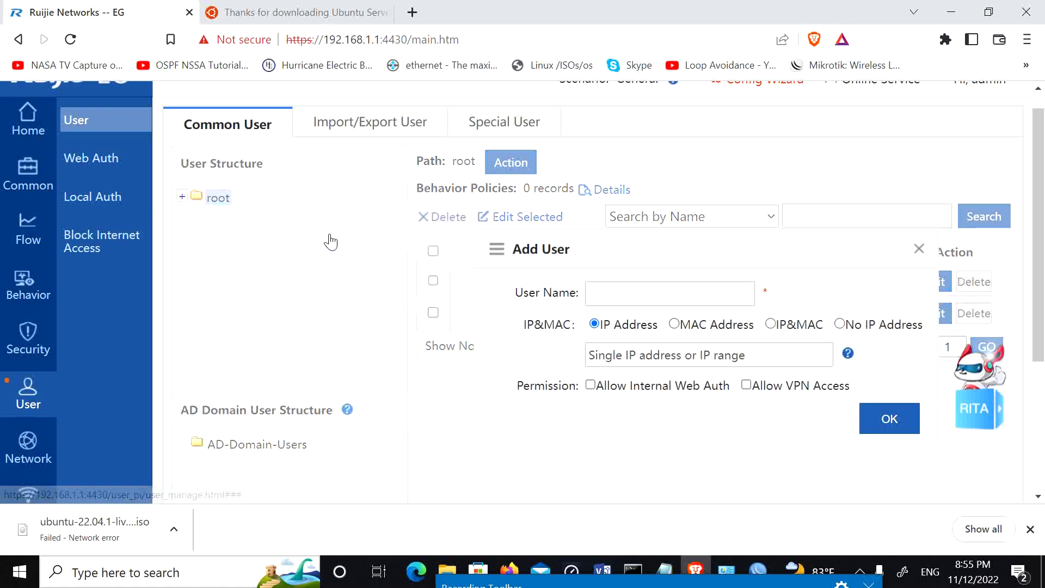
click(625, 297)
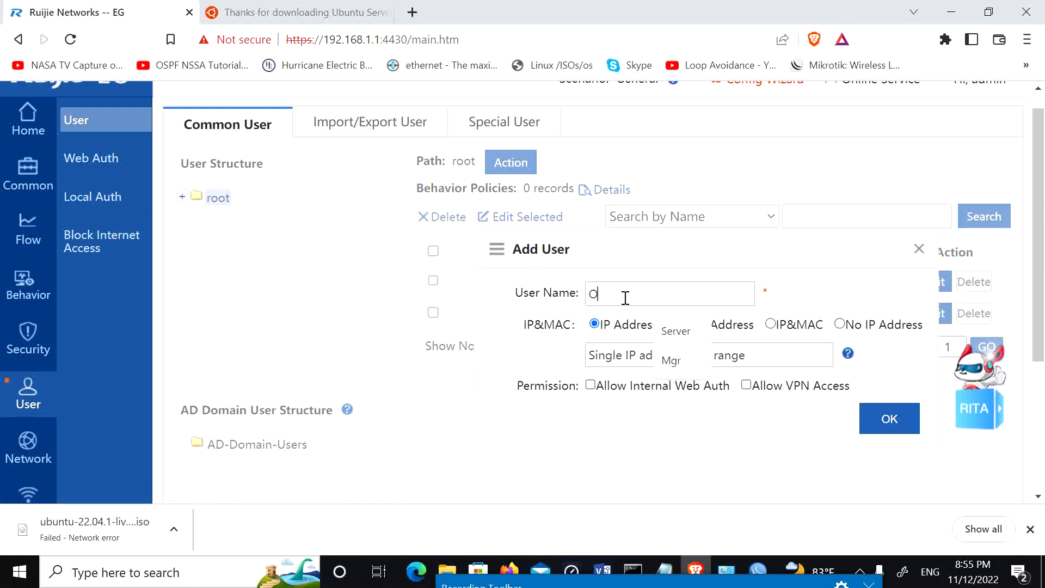
text(Office)
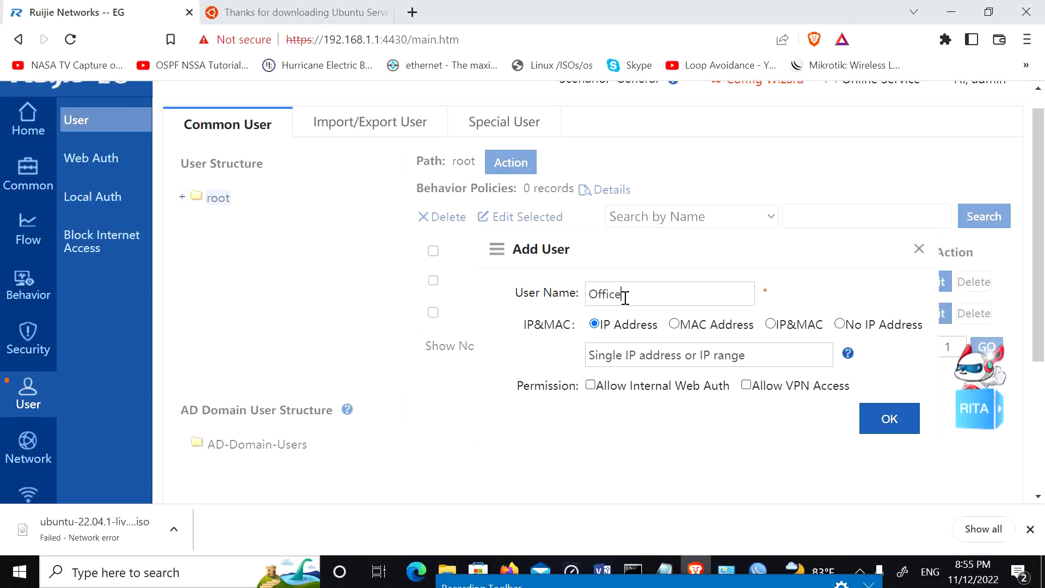
click(656, 364)
key(Down)
key(Return)
click(655, 355)
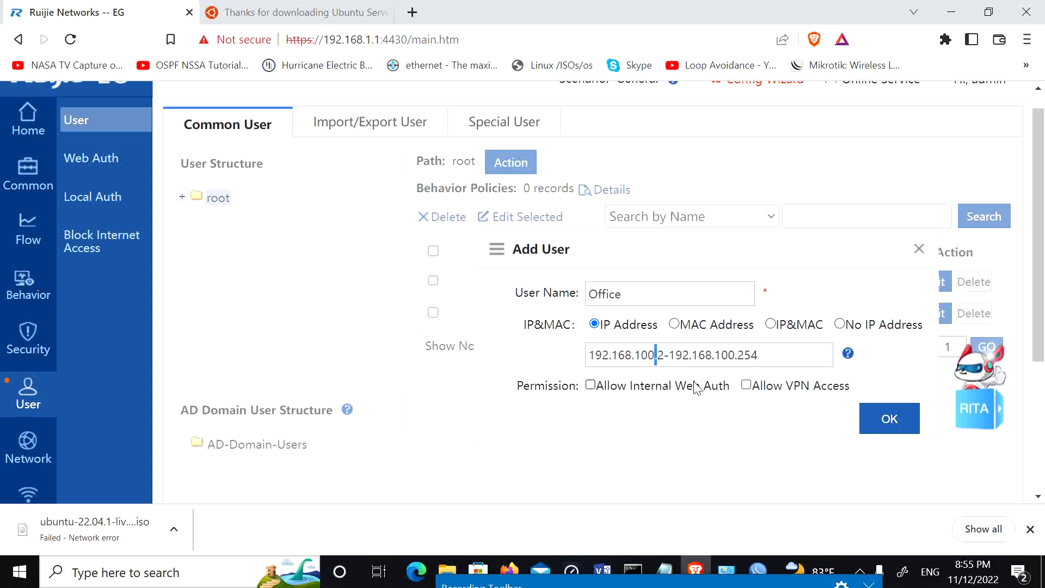
key(BackSpace)
key(BackSpace)
key(BackSpace)
key(BackSpace)
text(3)
click(726, 357)
key(BackSpace)
key(BackSpace)
text(3)
key(BackSpace)
key(BackSpace)
text(3)
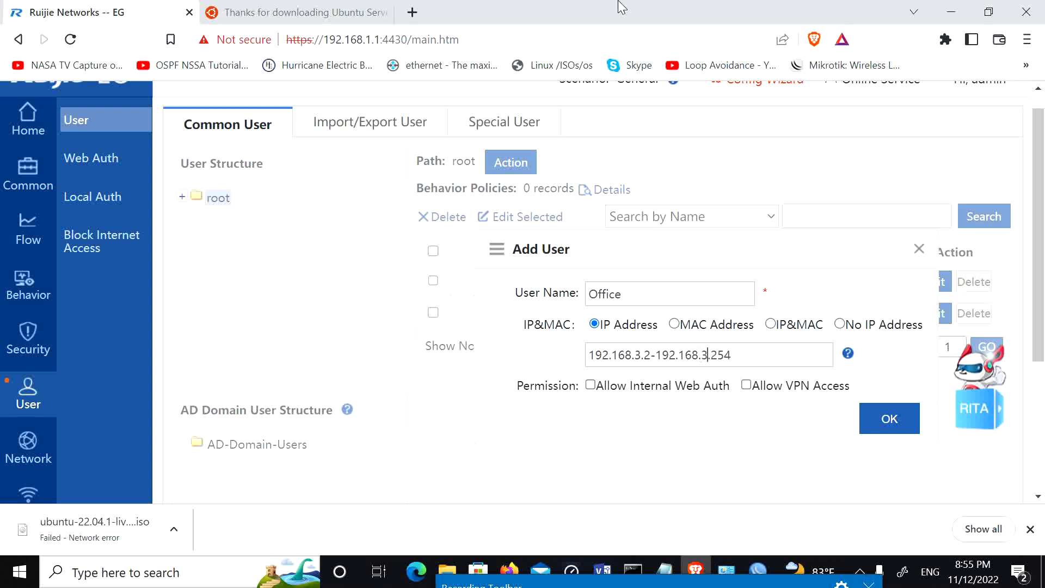
click(900, 421)
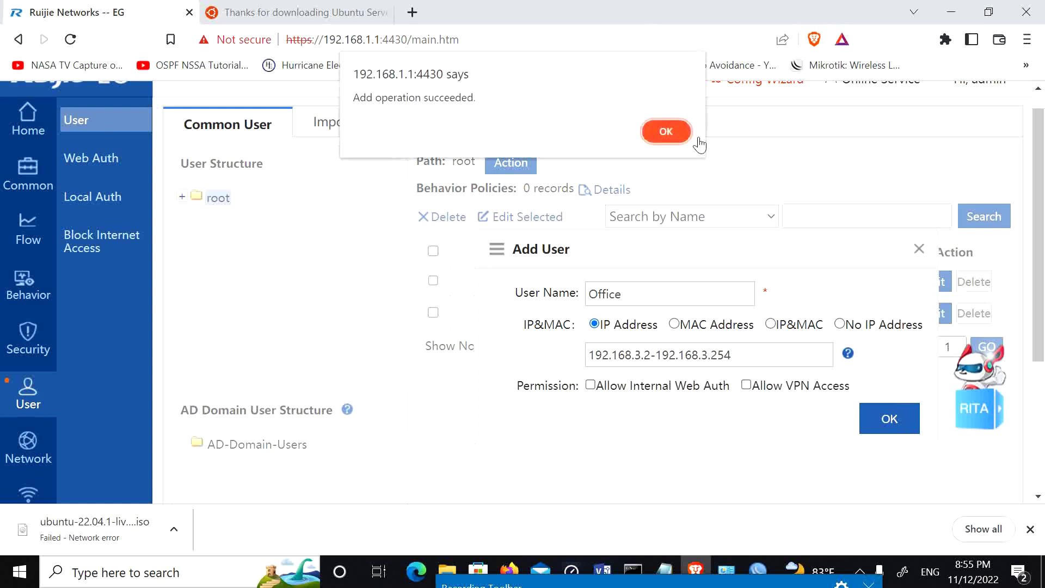
click(684, 131)
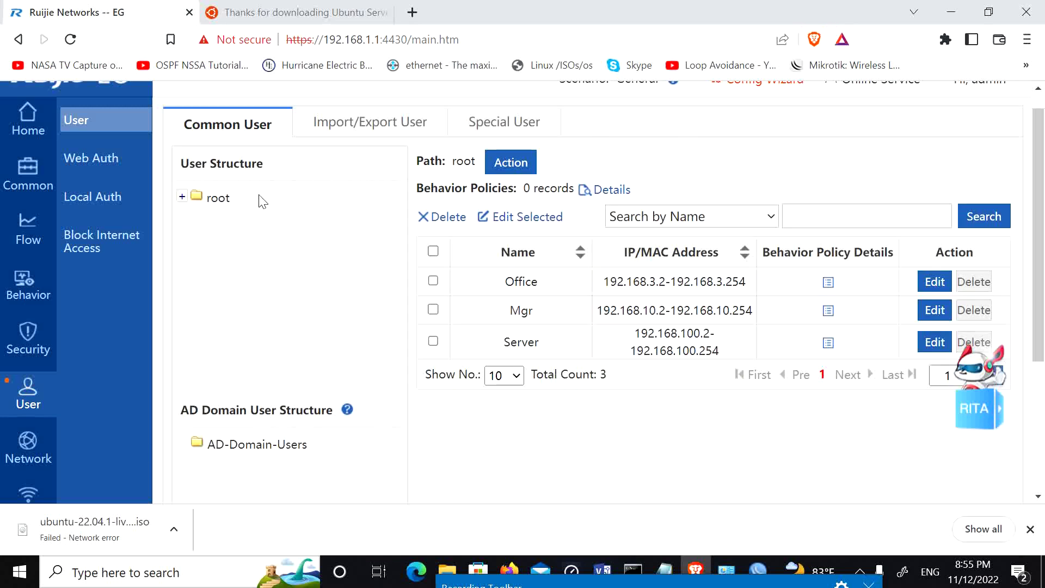
click(218, 198)
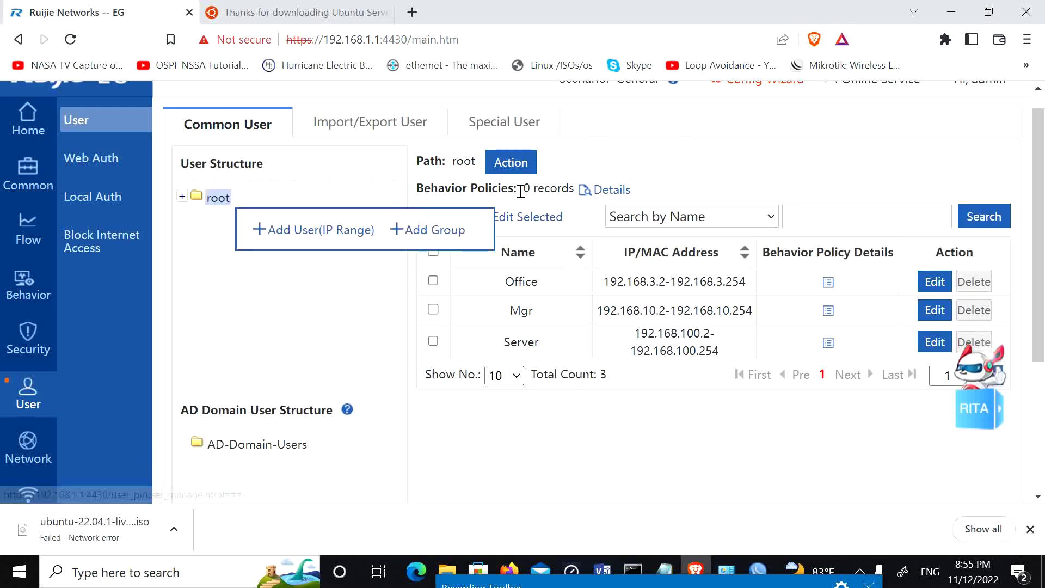
Step: Fill in a new Guest user with IP range 192.168.3.2–192.168.3.254
click(321, 231)
click(656, 292)
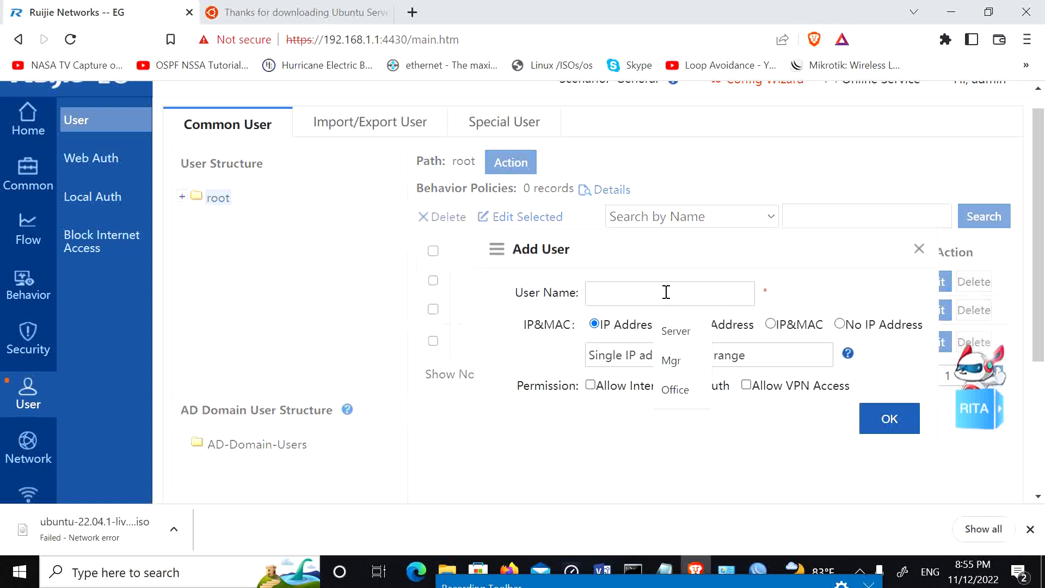
text(Guest)
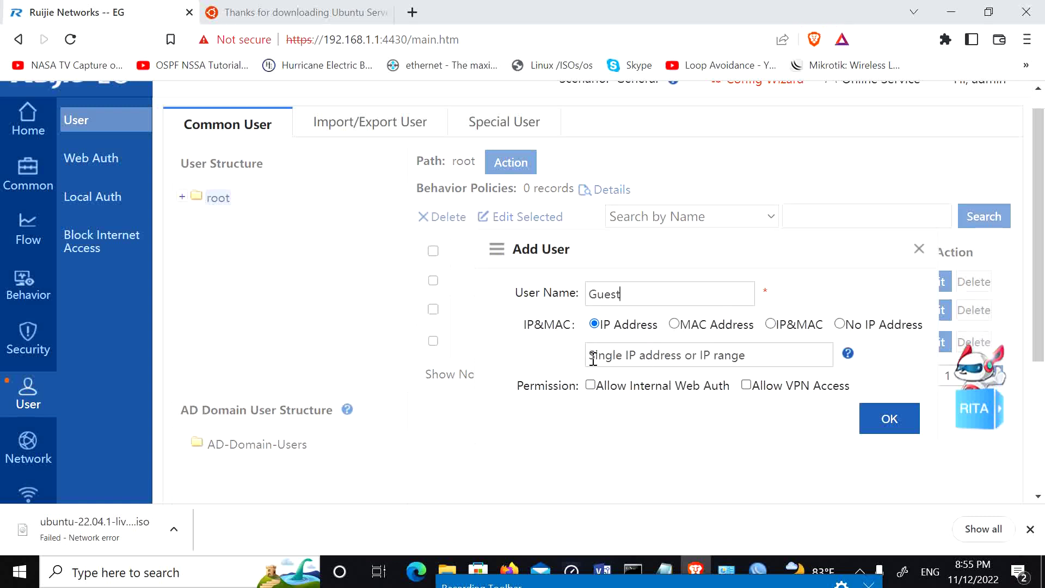
click(609, 362)
click(697, 391)
click(646, 354)
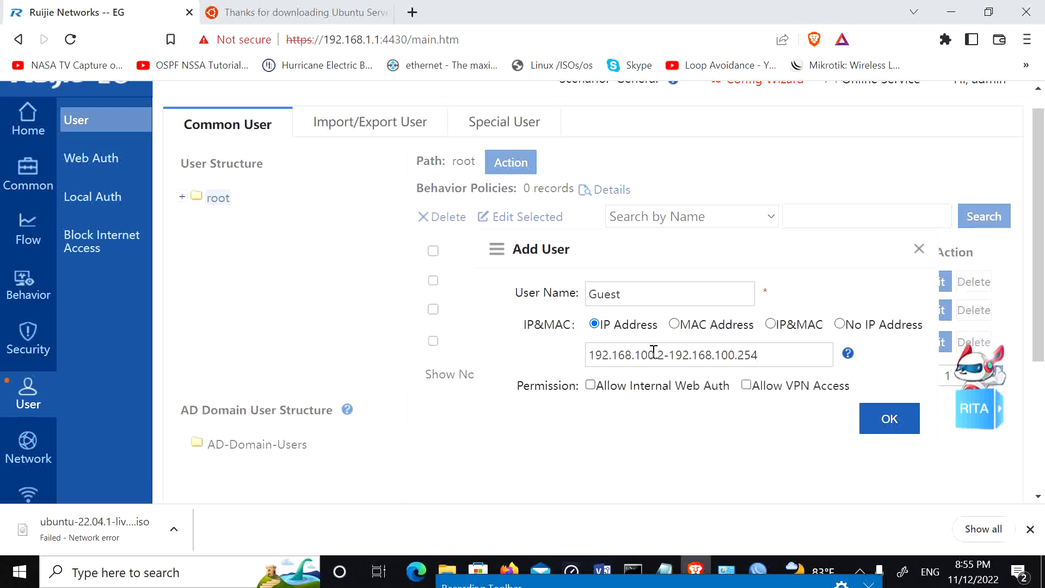
key(BackSpace)
key(BackSpace)
key(BackSpace)
text(3)
double_click(722, 356)
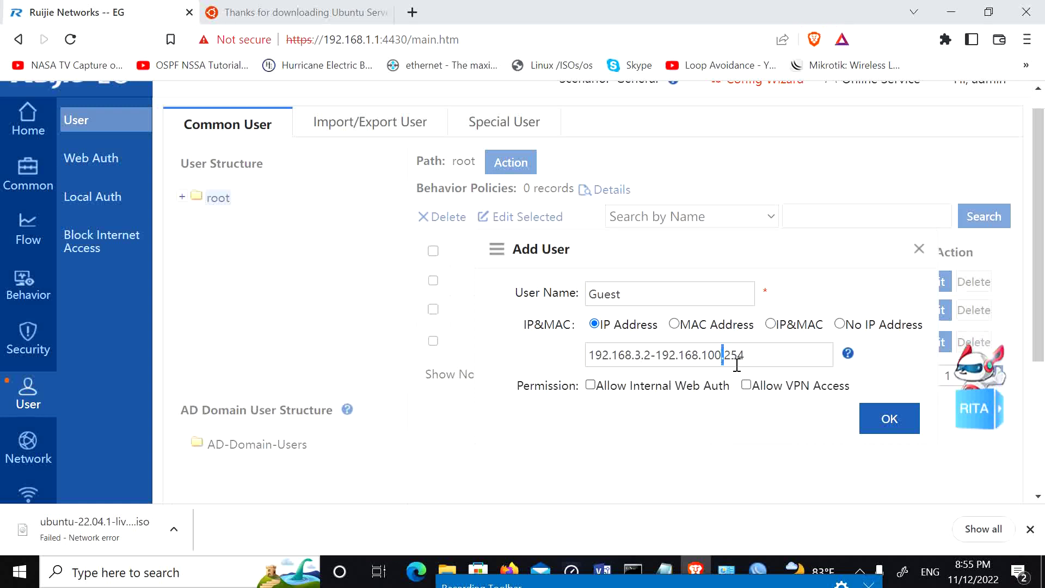
key(BackSpace)
key(BackSpace)
key(BackSpace)
text(3)
Step: Try saving Guest; it is rejected as taken by Office. Cancel and edit Office instead
click(878, 420)
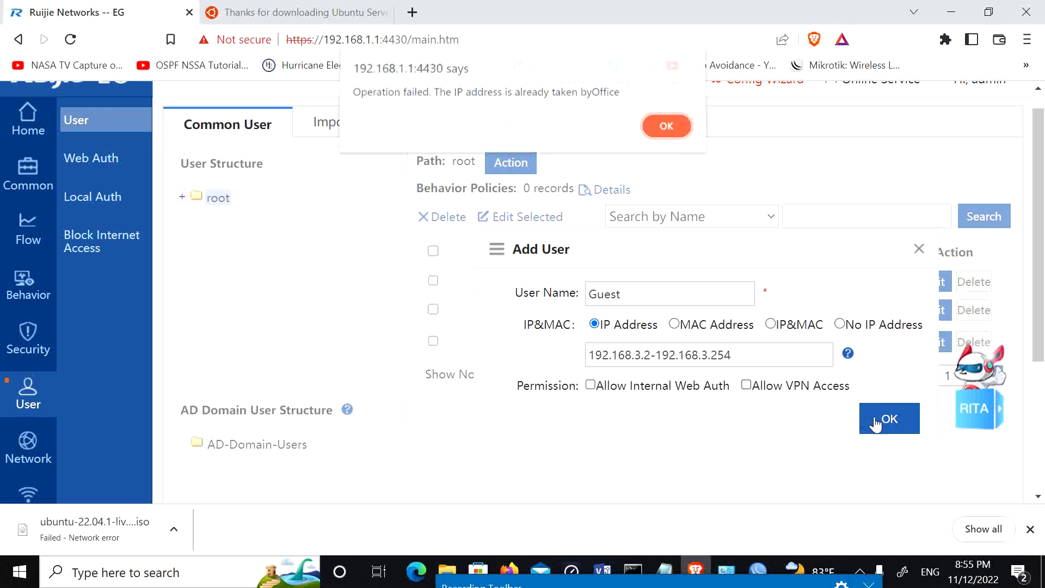
click(671, 132)
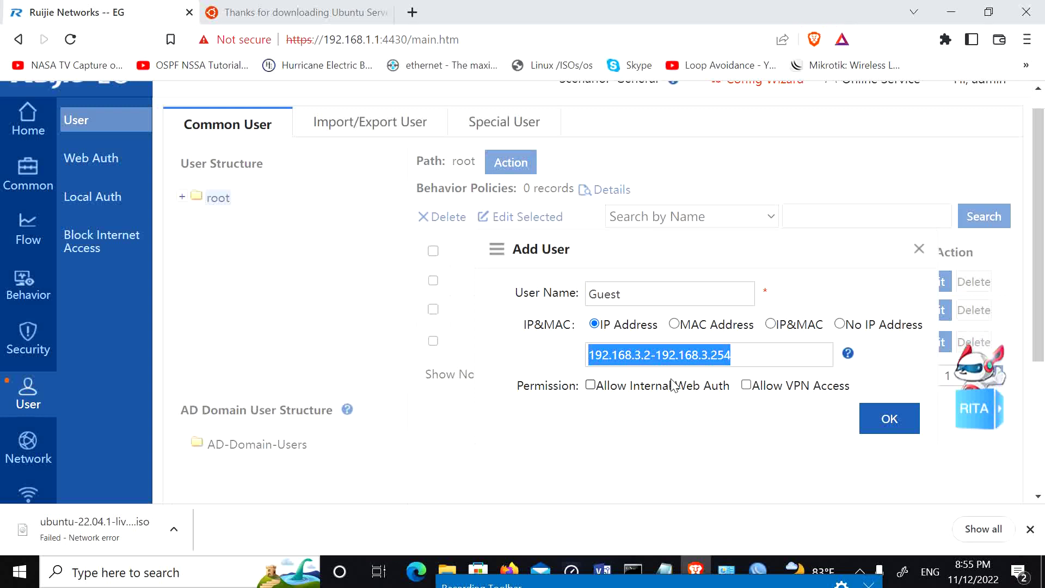
click(648, 292)
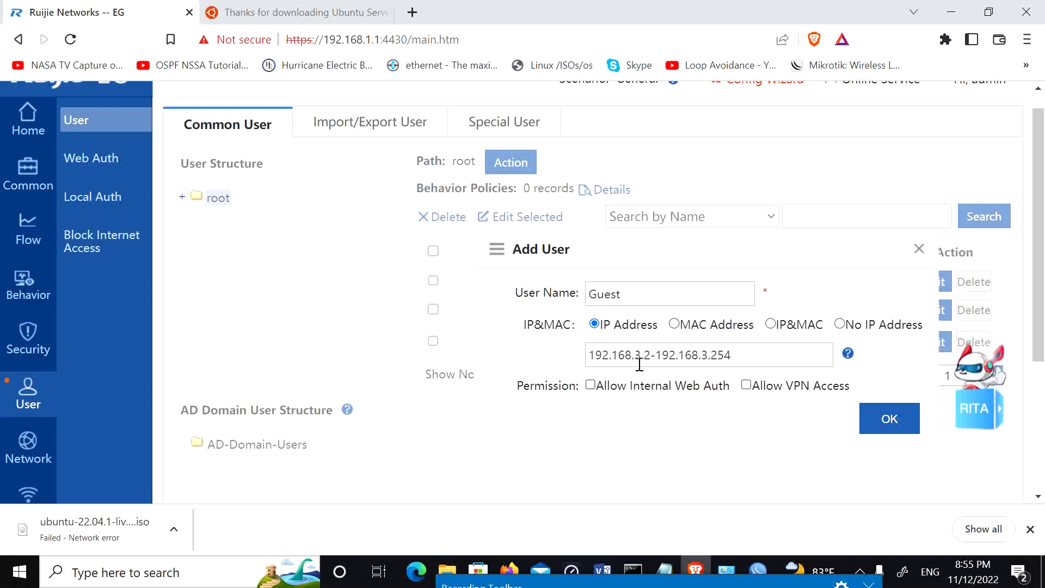
click(871, 427)
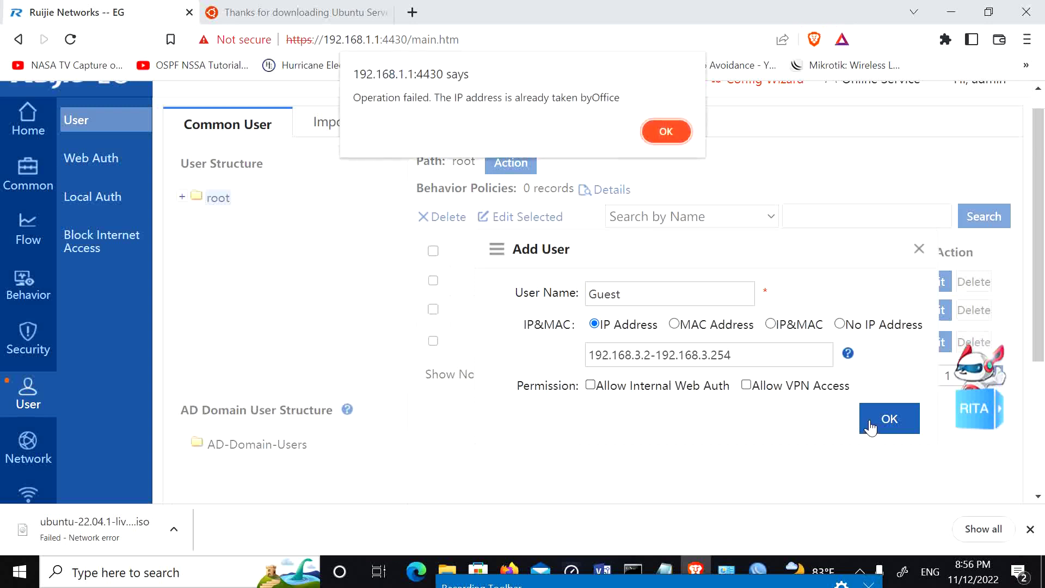
click(666, 131)
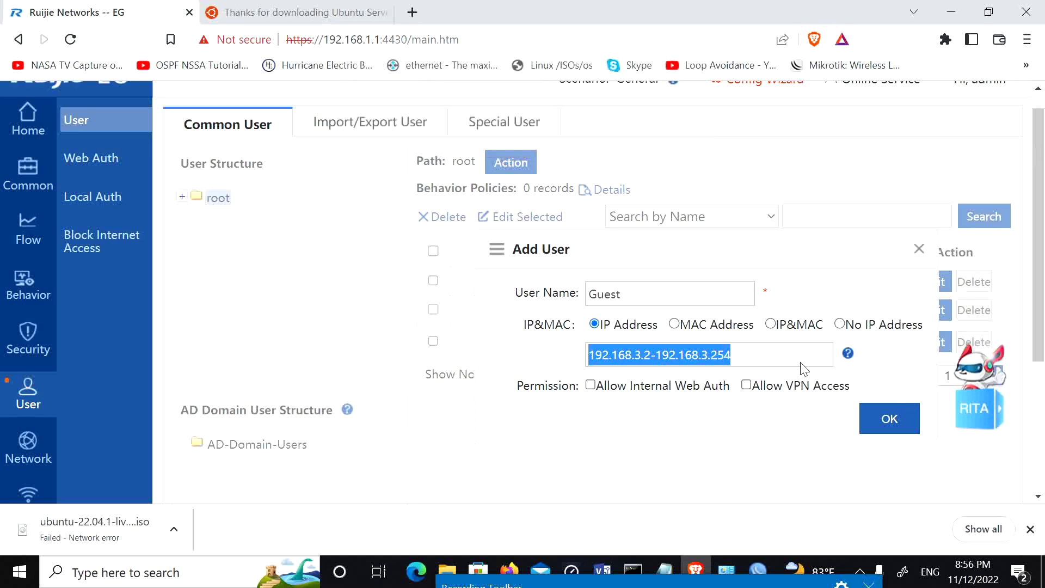
click(916, 253)
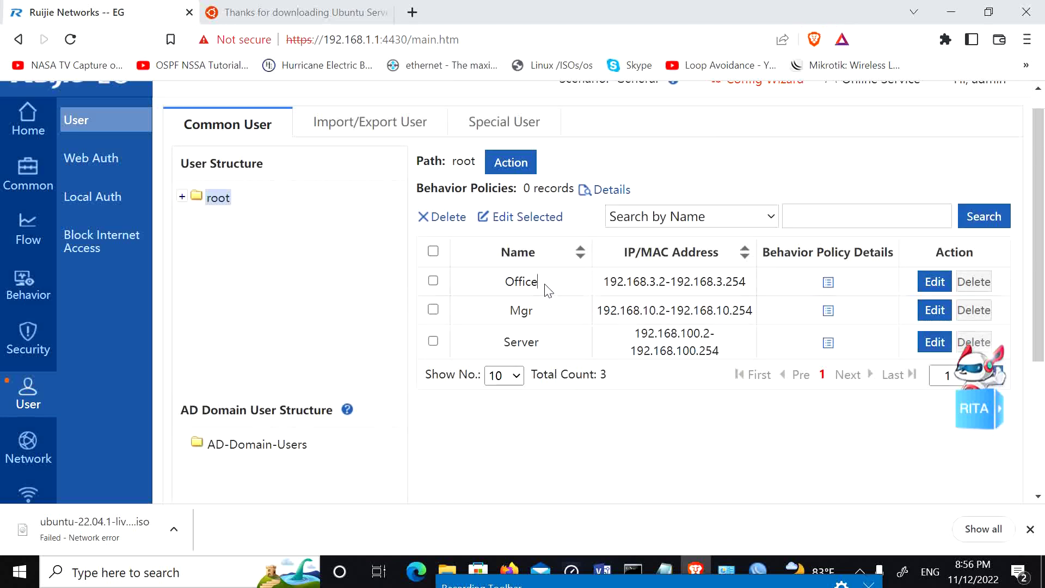
click(935, 281)
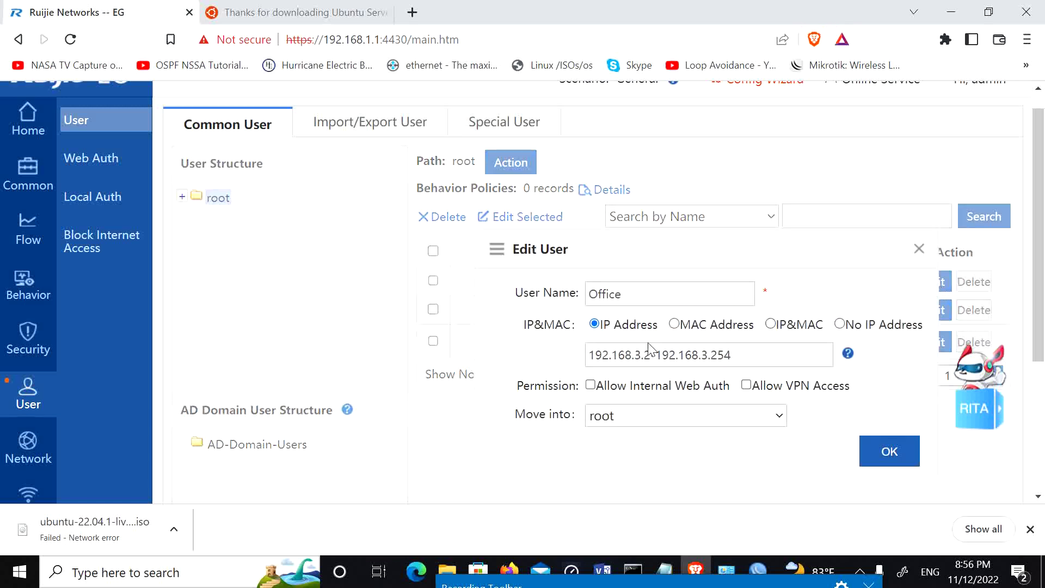
Step: Change the Office user's range to 192.168.5.2–192.168.5.254 and save
key(BackSpace)
text(5)
key(BackSpace)
text(5)
click(888, 453)
click(601, 141)
click(665, 132)
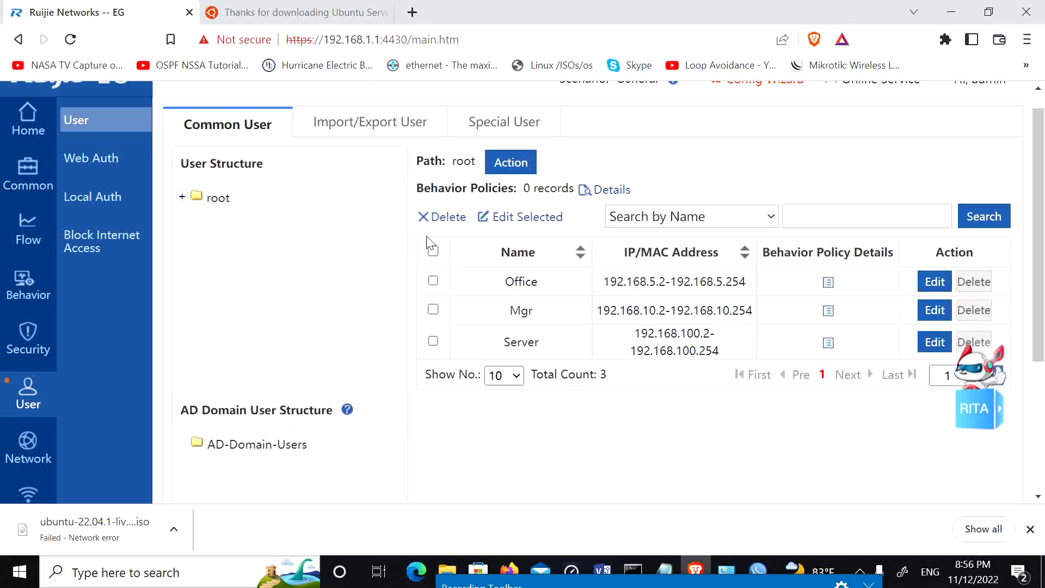
Step: Add user Guest with IP range 192.168.3.2–192.168.3.254
click(219, 198)
click(319, 239)
click(597, 298)
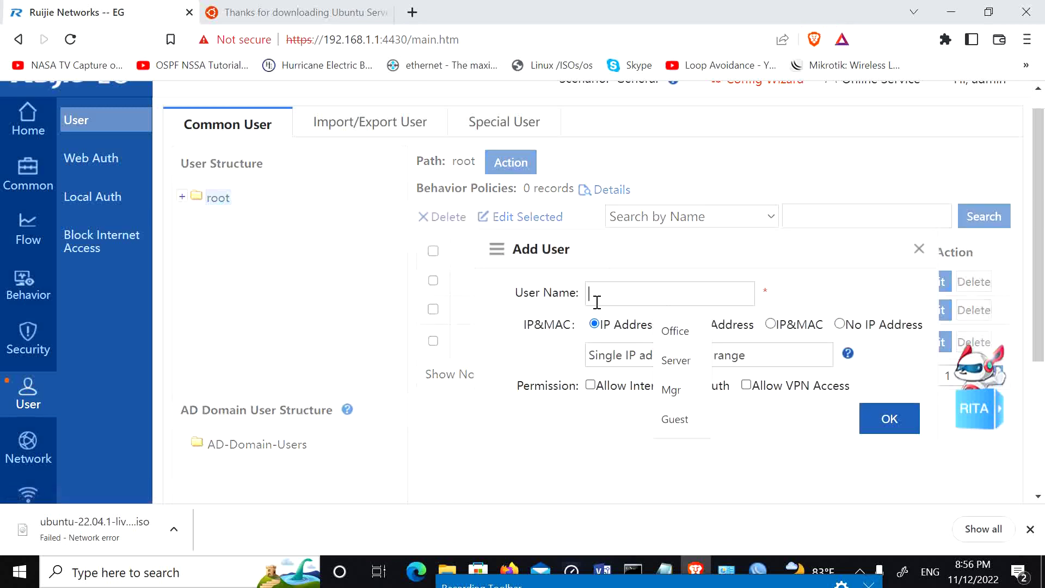
click(679, 424)
click(733, 359)
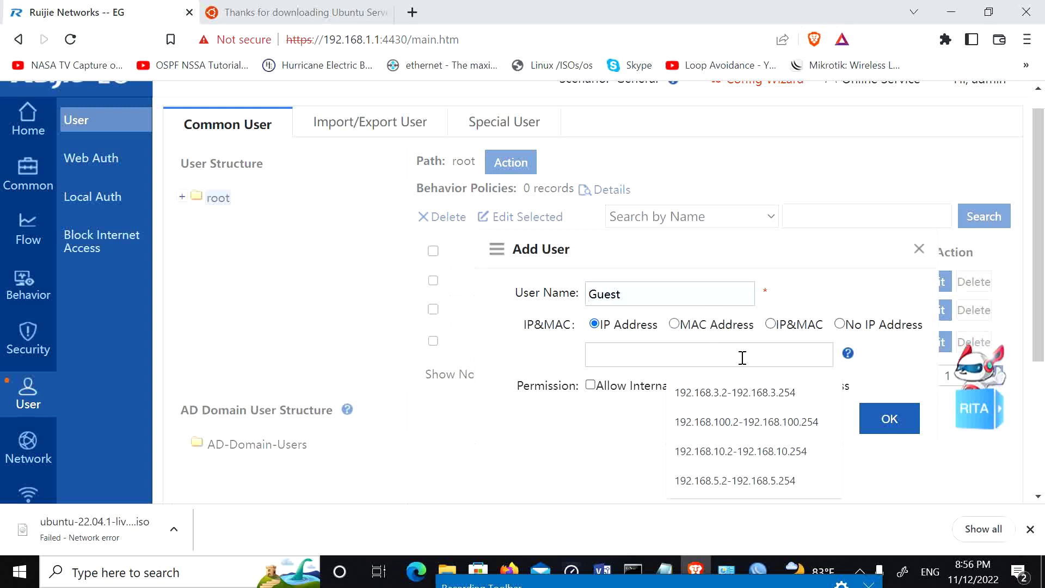
click(742, 384)
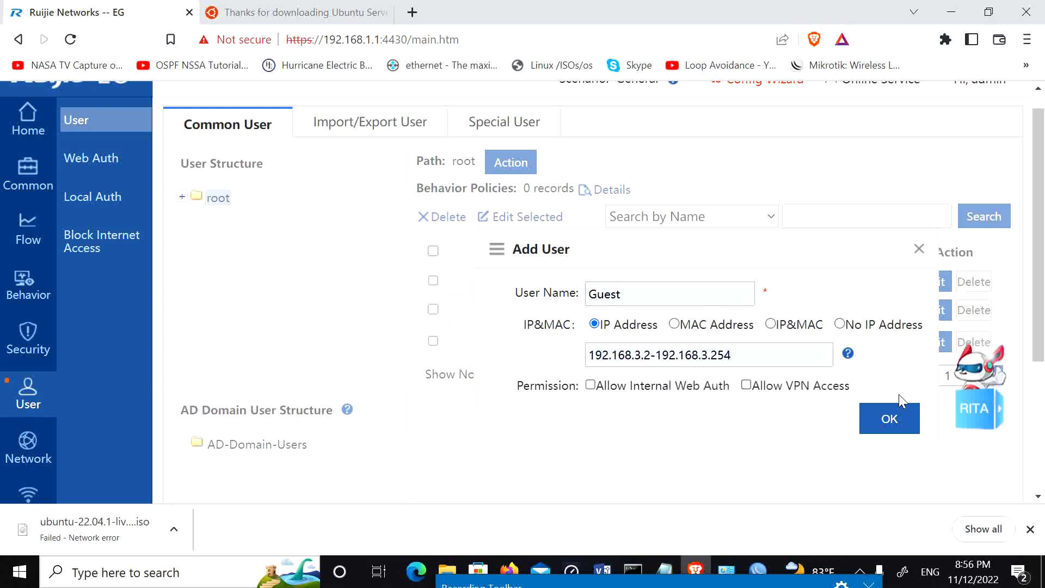
click(878, 424)
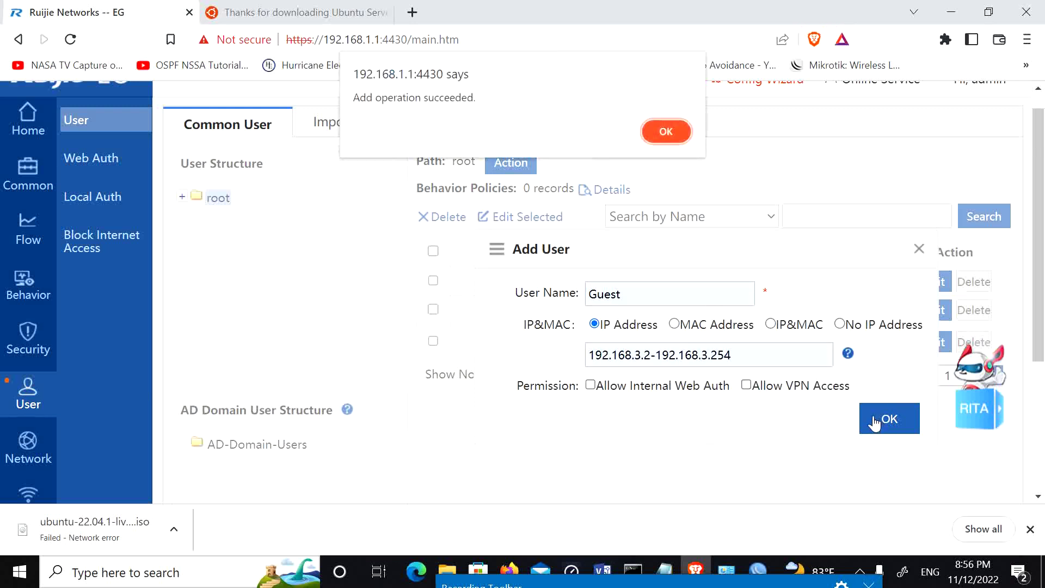
click(663, 132)
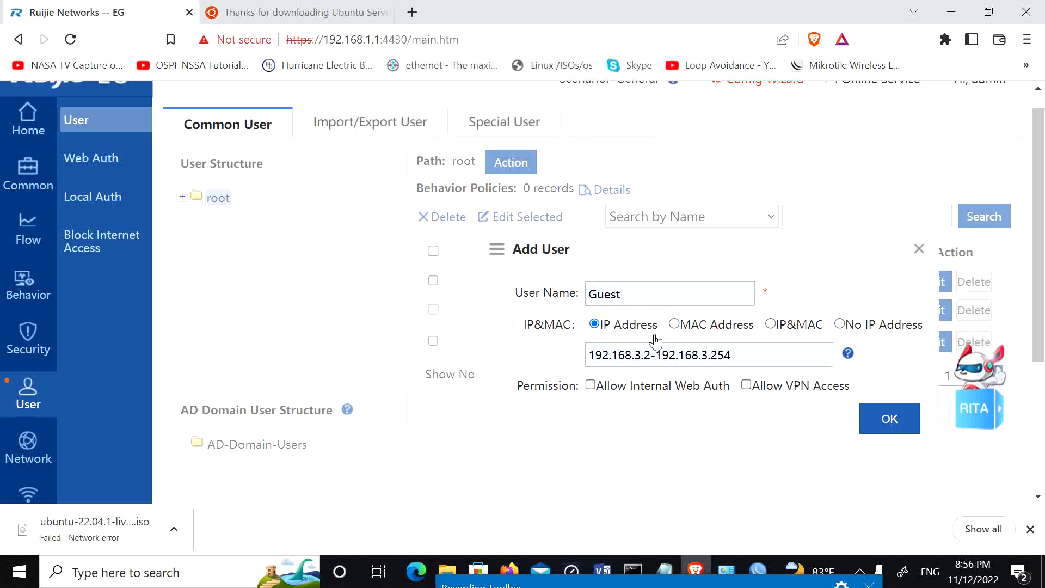
click(862, 433)
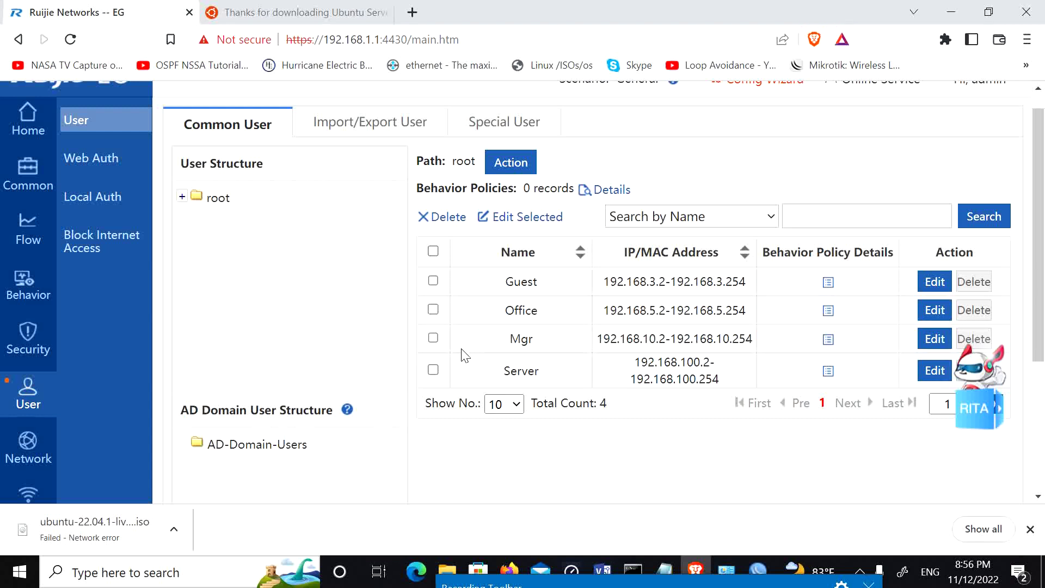
Step: Under Flow > Flow Control Policy, switch to the Office template and confirm replacing old settings
click(37, 233)
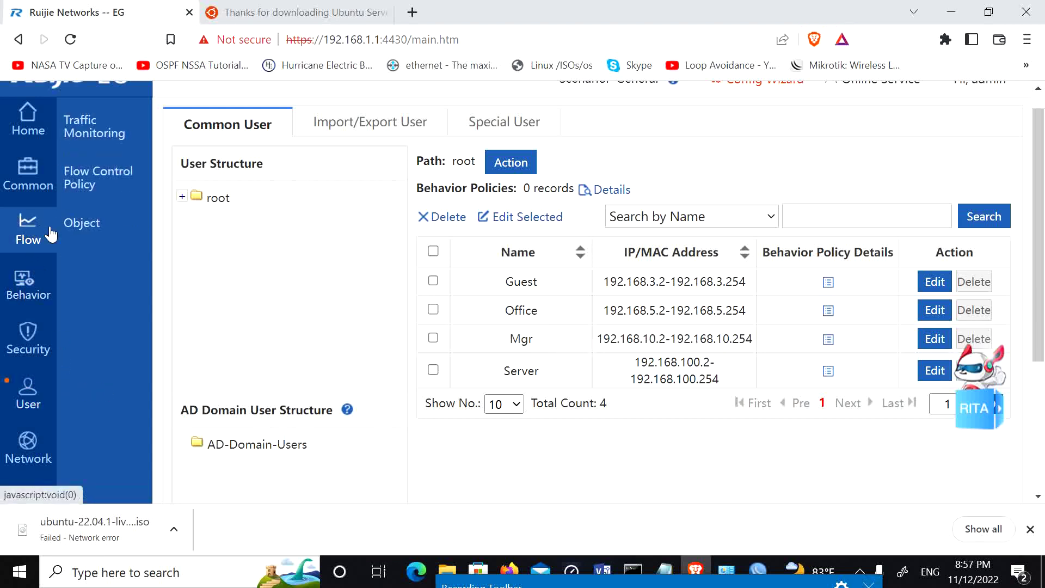
click(82, 185)
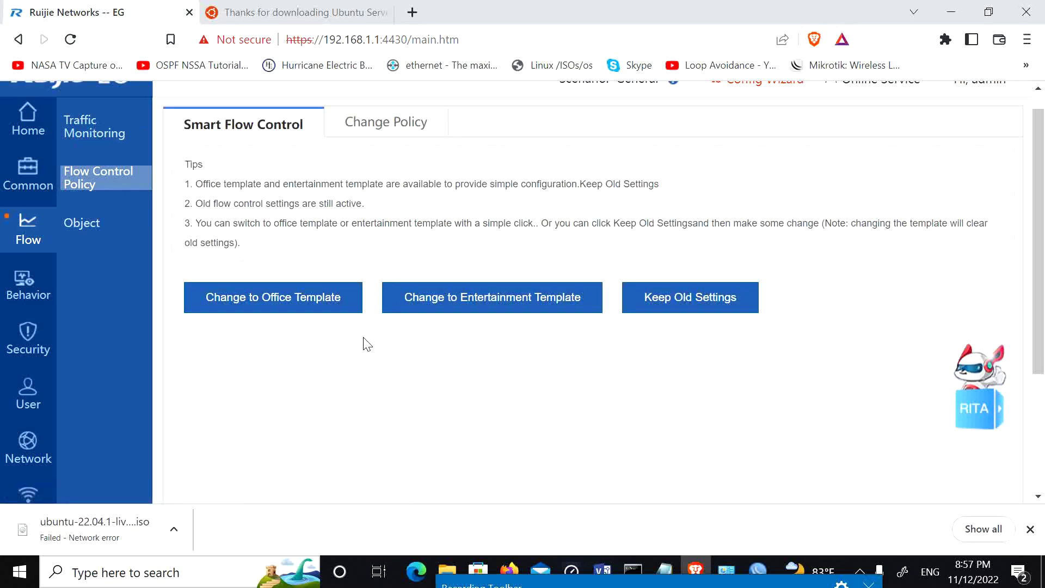
click(251, 307)
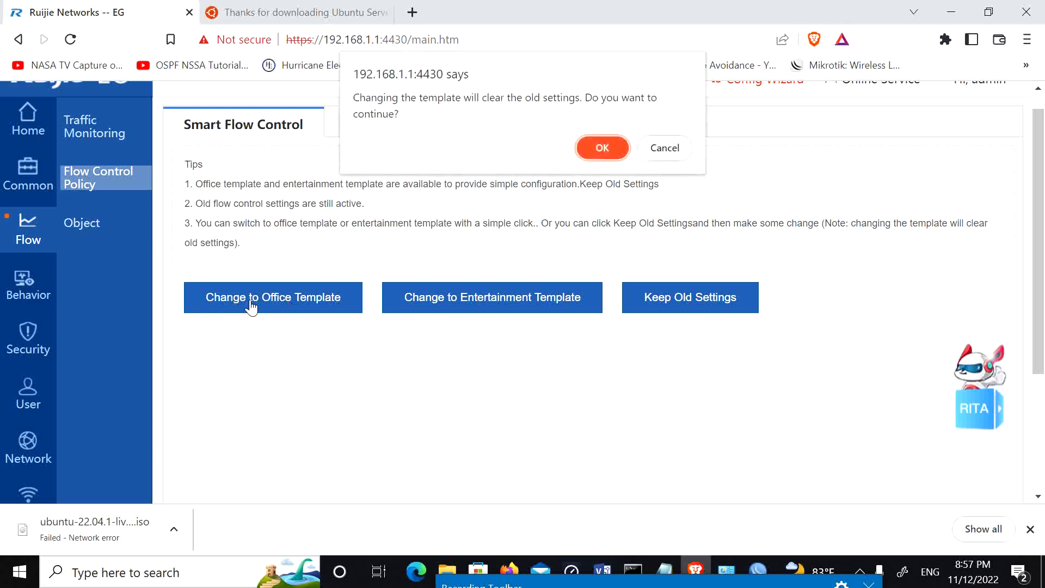
click(598, 146)
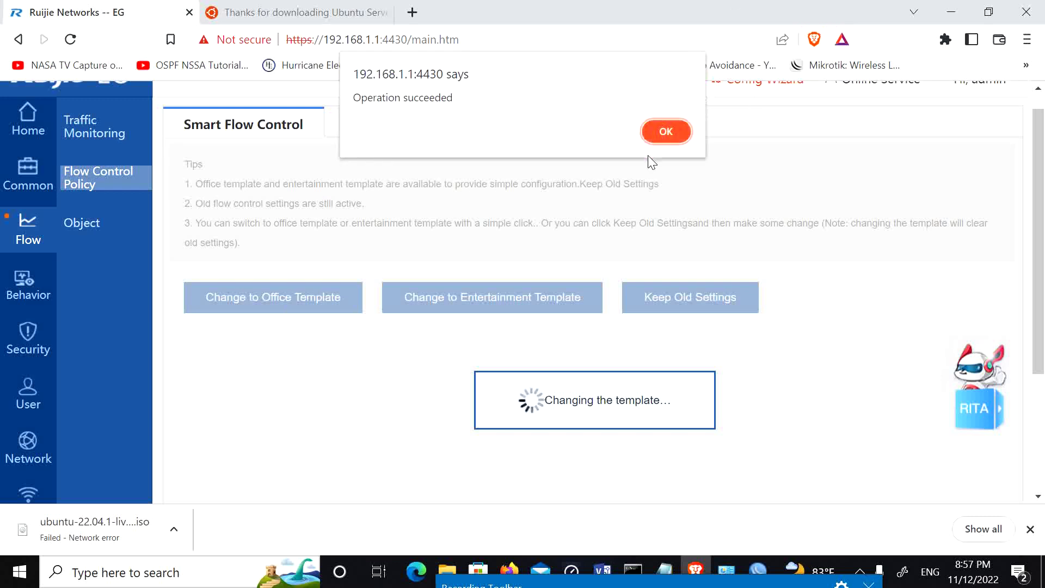
click(664, 133)
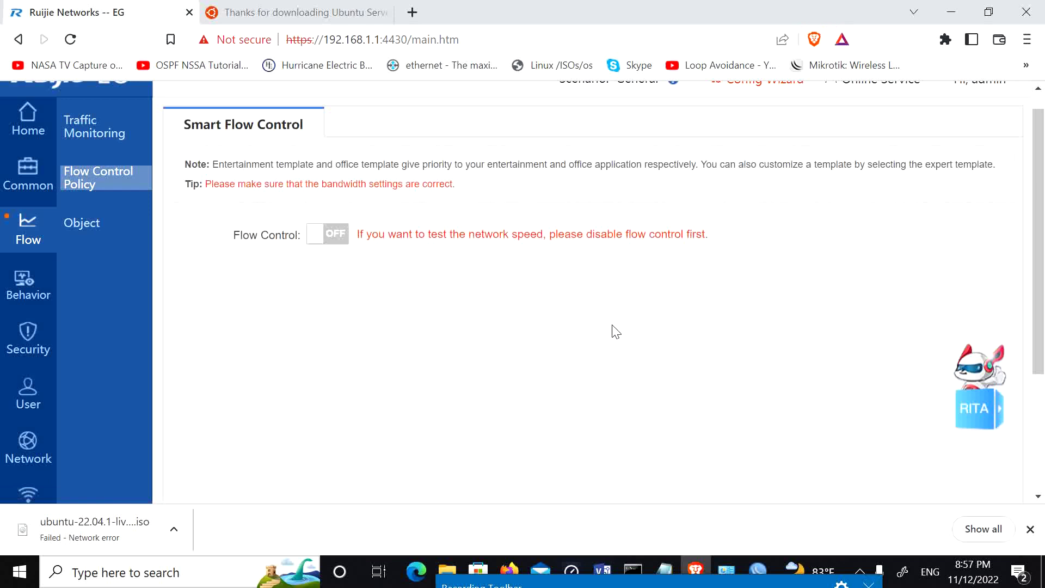
Step: Turn flow control on for Gi0/0_Ooredoo and Gi0/1_MPT at 100 Mbps downlink/uplink
click(330, 246)
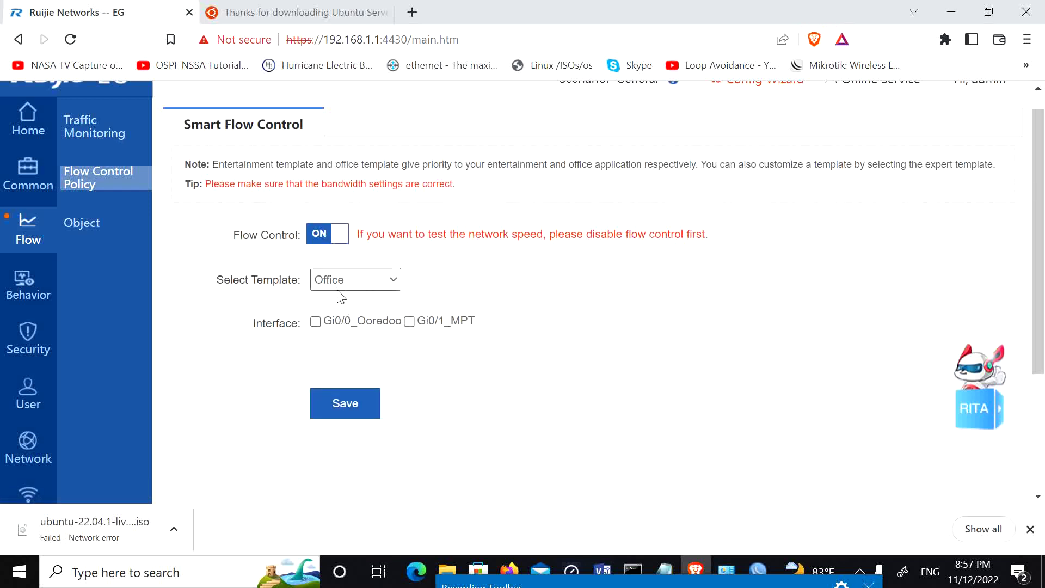
click(316, 321)
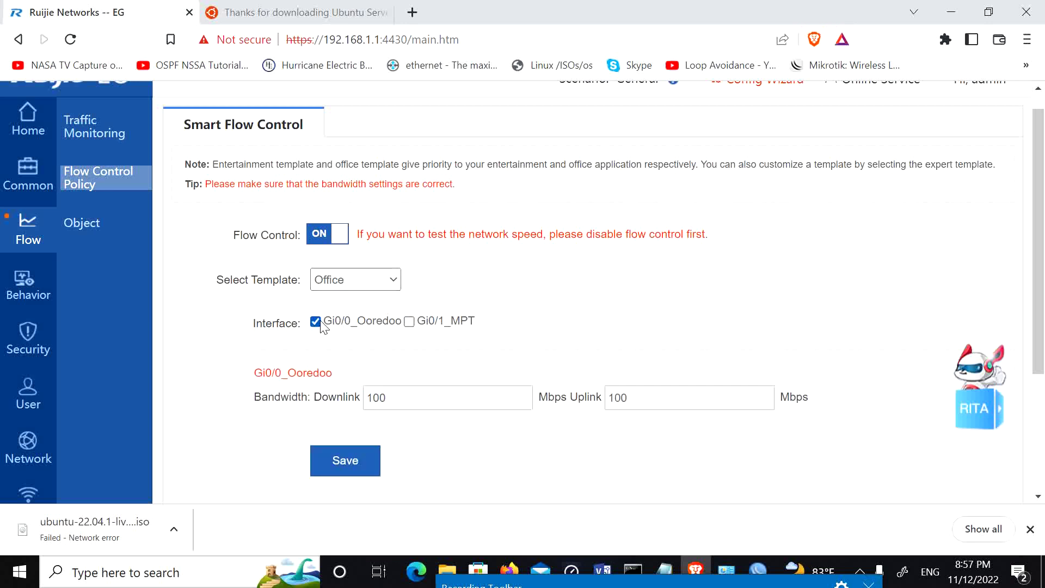
click(409, 322)
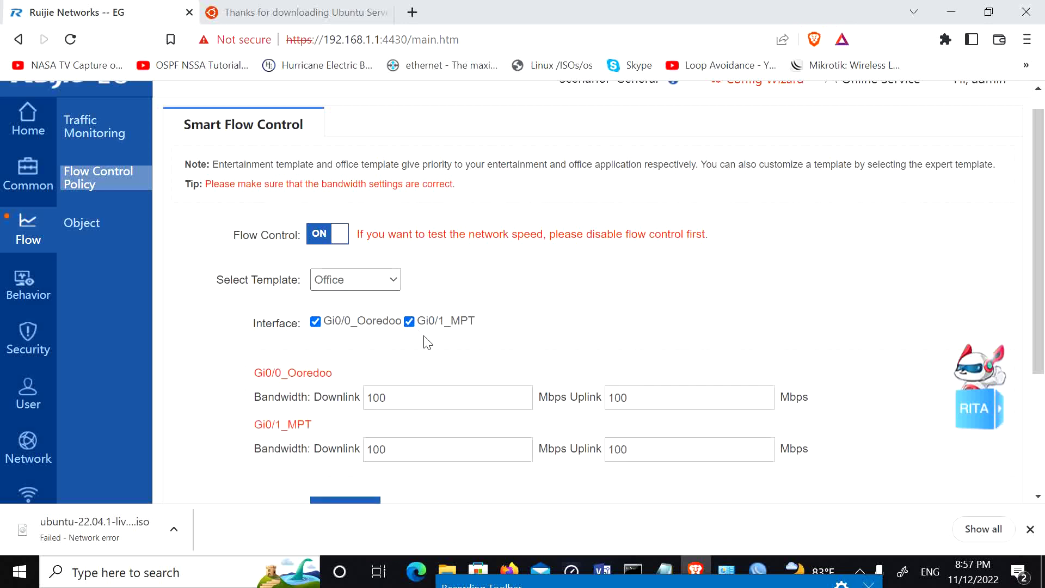
double_click(419, 396)
double_click(416, 457)
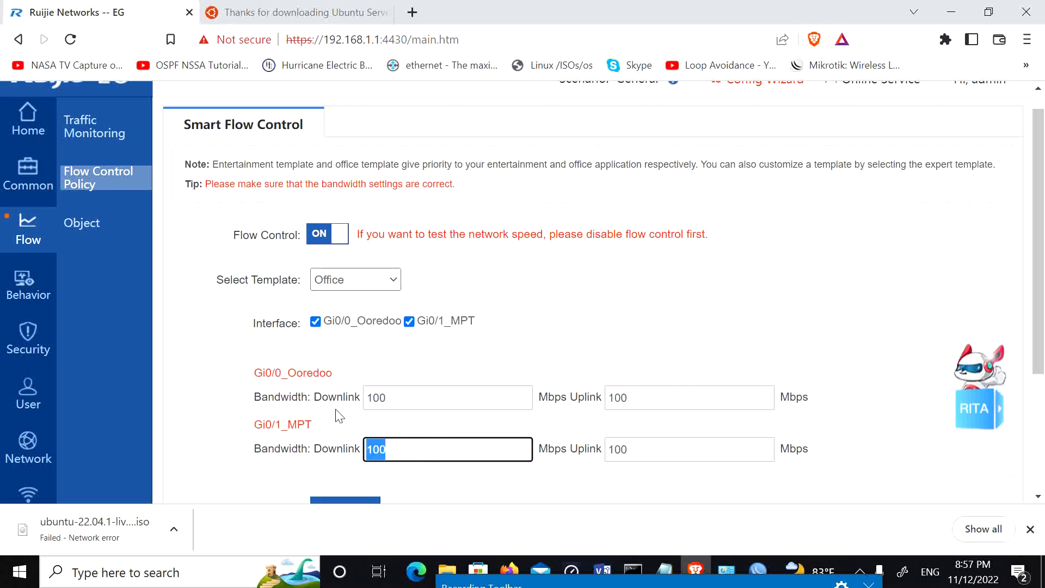
double_click(414, 398)
double_click(427, 451)
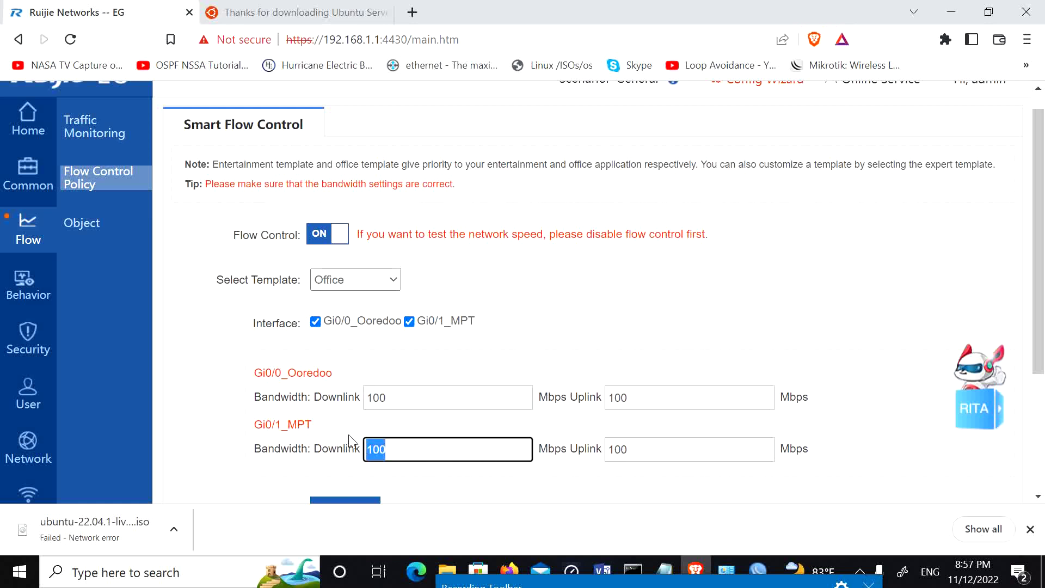
double_click(405, 395)
double_click(403, 458)
double_click(406, 401)
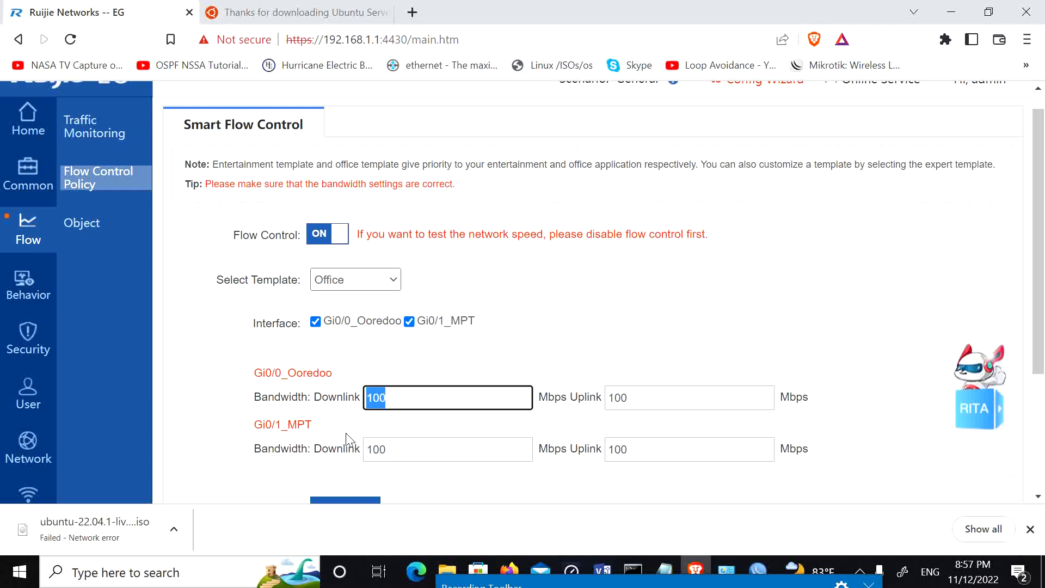
double_click(397, 454)
double_click(411, 401)
Step: Save the flow control settings and confirm
scroll(426, 462, down, 3)
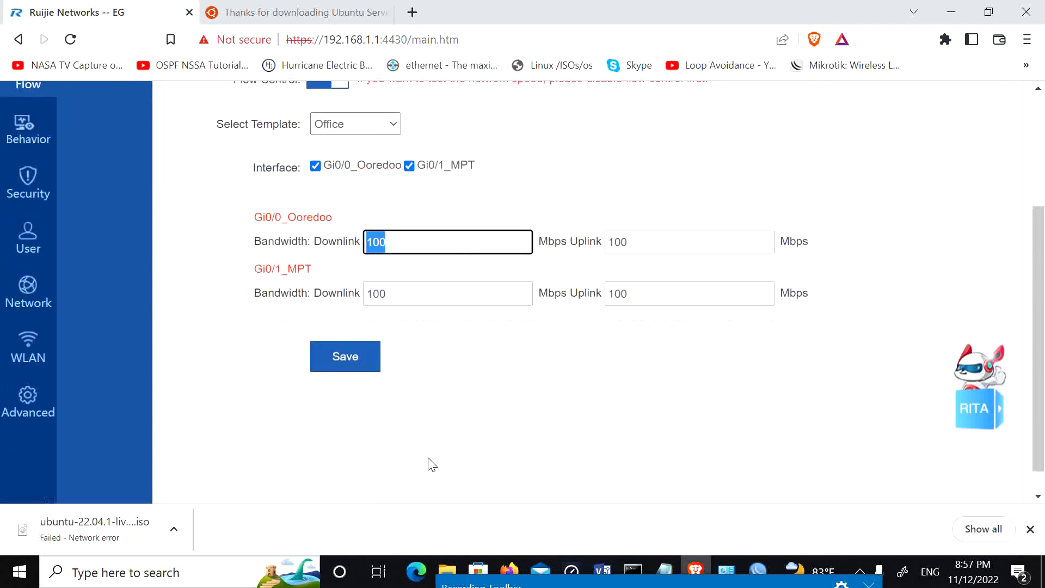
double_click(395, 266)
click(345, 327)
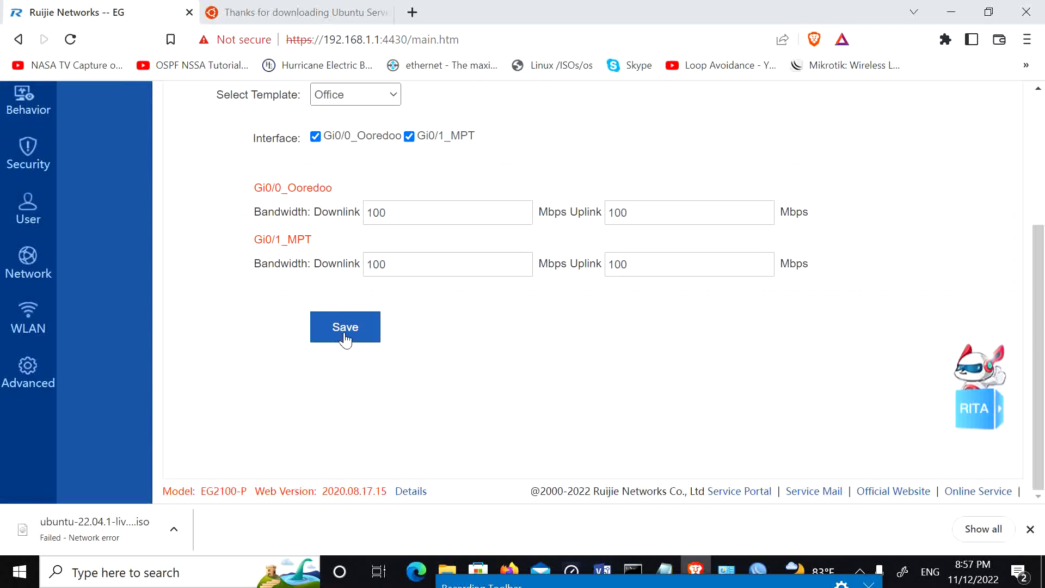
click(602, 130)
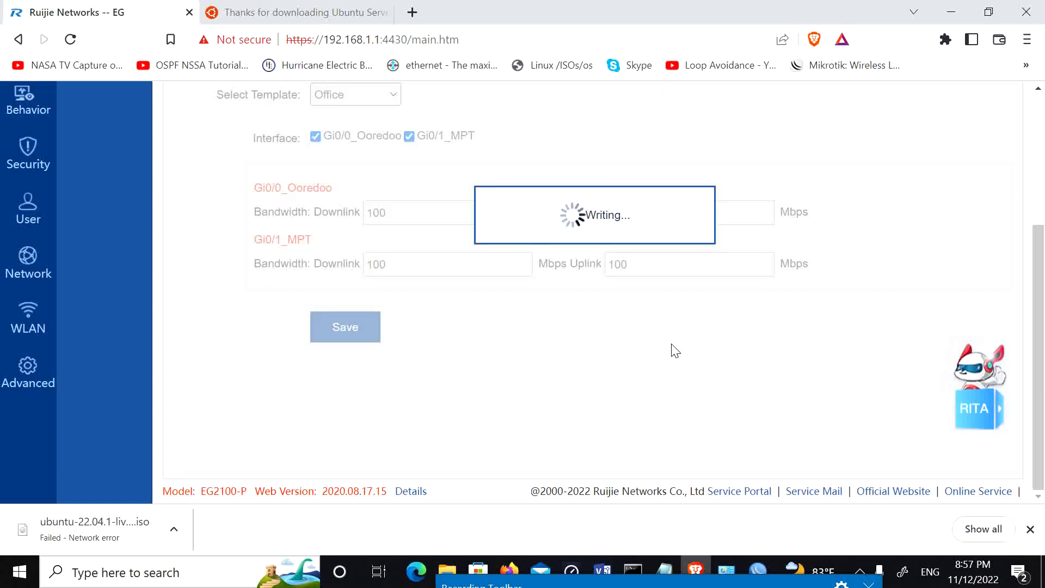
click(666, 133)
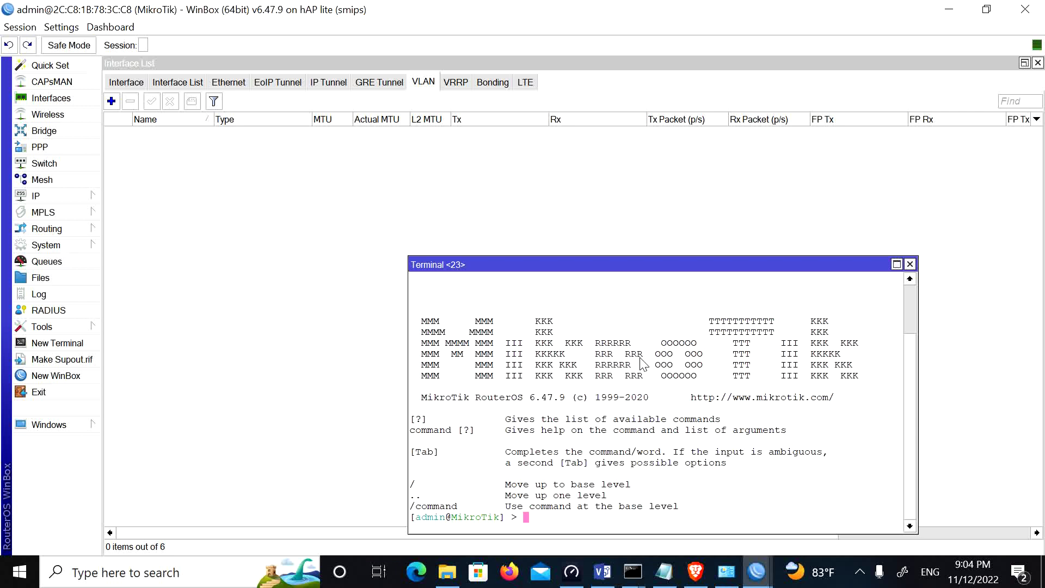
Step: Create VLAN Mgr with ID 10 on ether4 via 'interface vlan add'
text(interface vlan add name=)
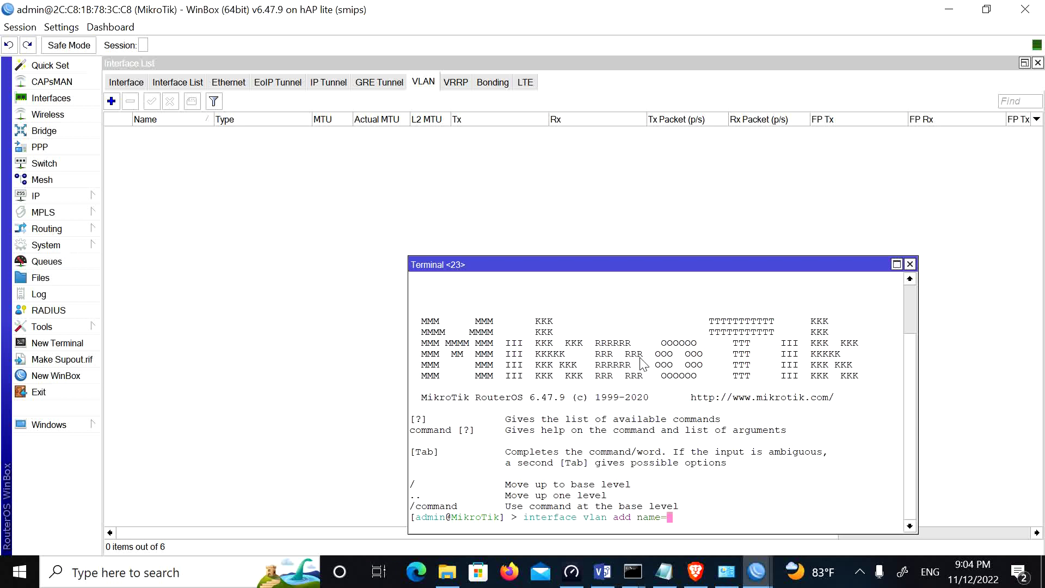
text(Mgr v)
key(Tab)
text(10 in)
key(Tab)
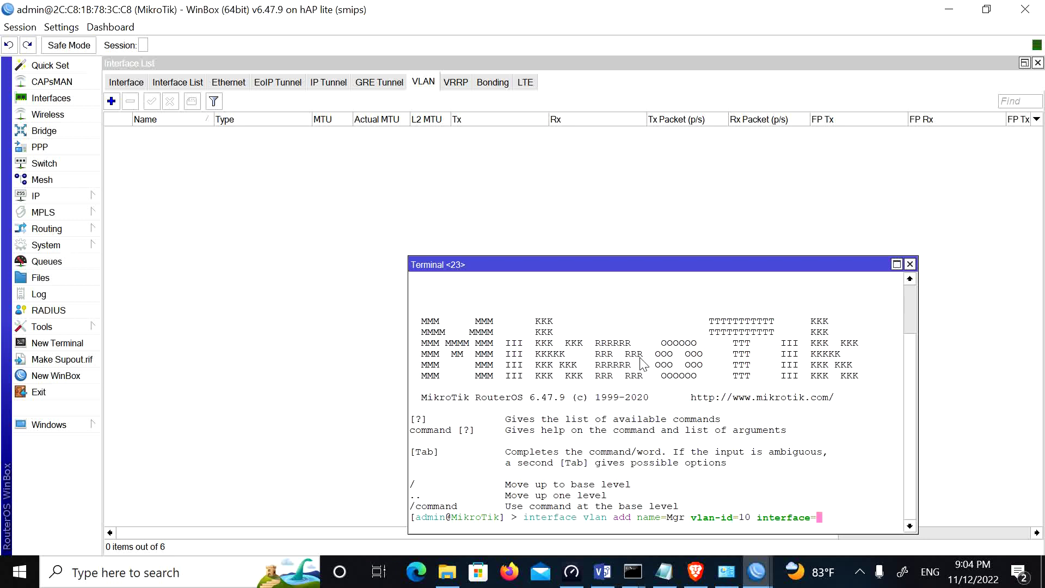
text(ether)
text(4)
key(Return)
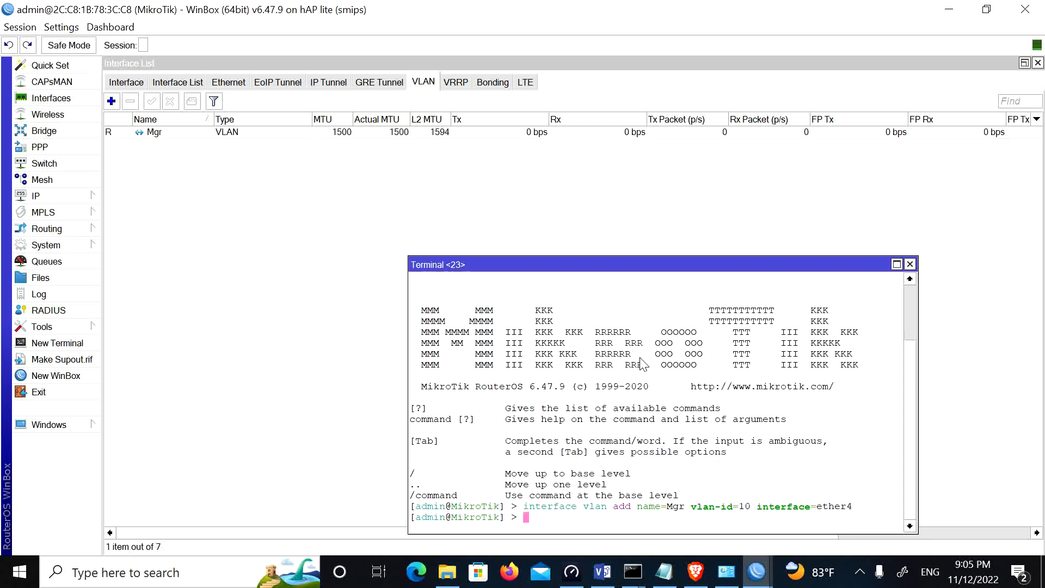
Step: Create VLAN Office with ID 5 on ether4 by editing the recalled command
key(Up)
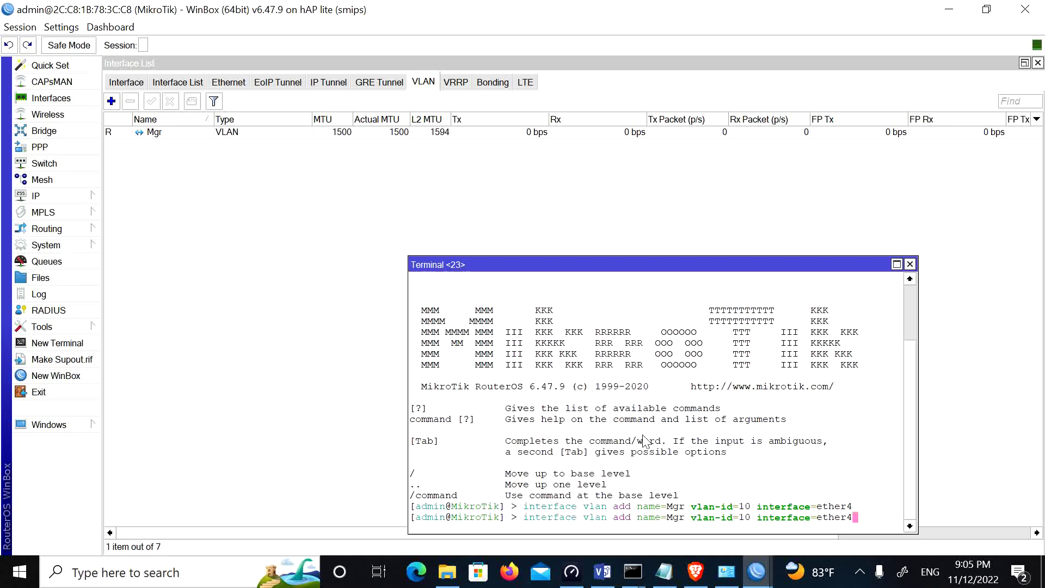
key(Left)
key(Left)
key(Left)
key(Left)
key(Left)
key(Left)
key(Left)
key(Left)
key(Left)
key(Left)
key(Left)
key(Left)
key(Left)
key(Left)
key(Left)
key(Left)
key(Left)
key(BackSpace)
key(BackSpace)
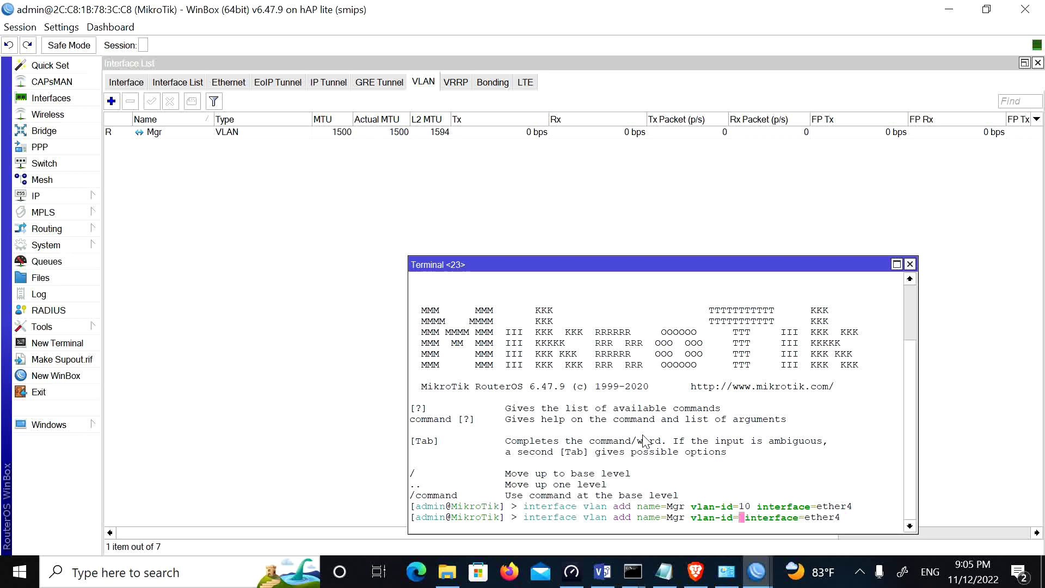
text(5)
key(Left)
key(Left)
key(Left)
key(Left)
key(Left)
key(Left)
key(Left)
key(Left)
key(Left)
key(Left)
key(BackSpace)
key(BackSpace)
key(BackSpace)
text(Office)
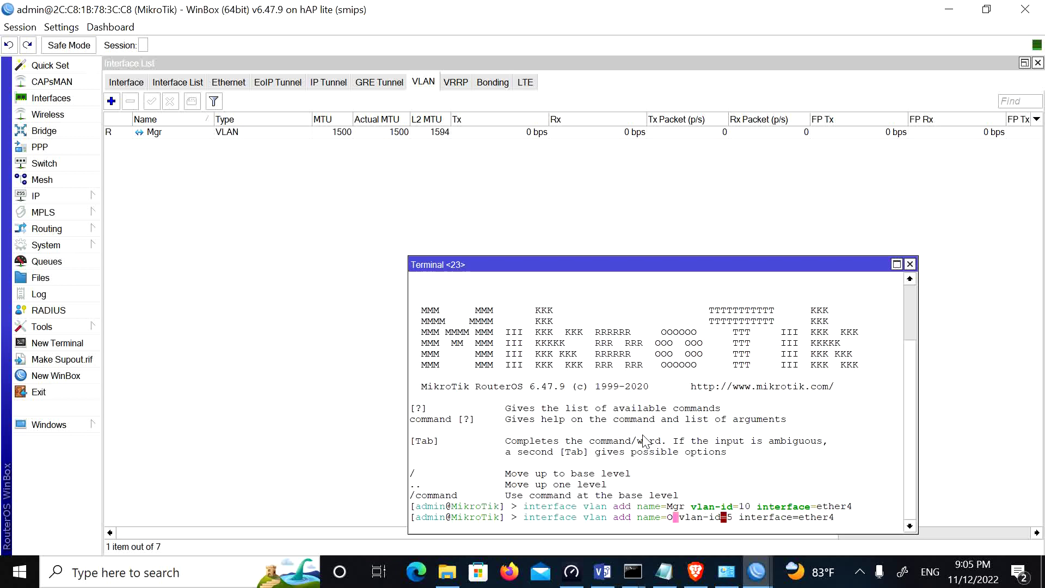
key(Return)
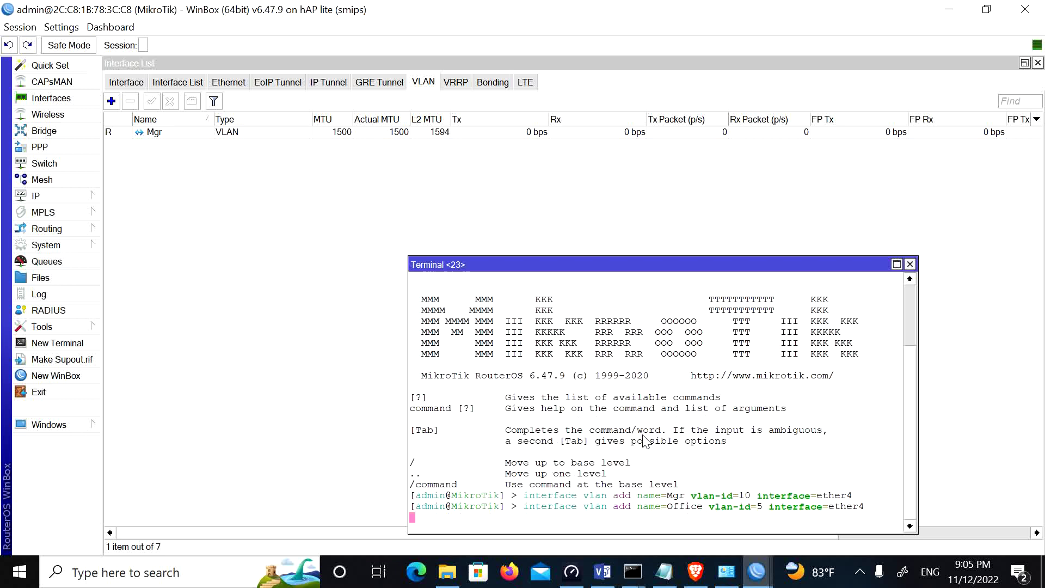
Step: Create VLAN Guest with ID 3 on ether4 by editing the recalled command
key(Up)
key(Left)
key(Left)
key(Left)
key(Left)
key(Left)
key(Left)
key(Left)
key(Left)
key(Left)
key(Left)
key(Left)
key(Left)
key(Left)
key(Left)
key(Left)
key(Left)
key(Left)
key(BackSpace)
text(3)
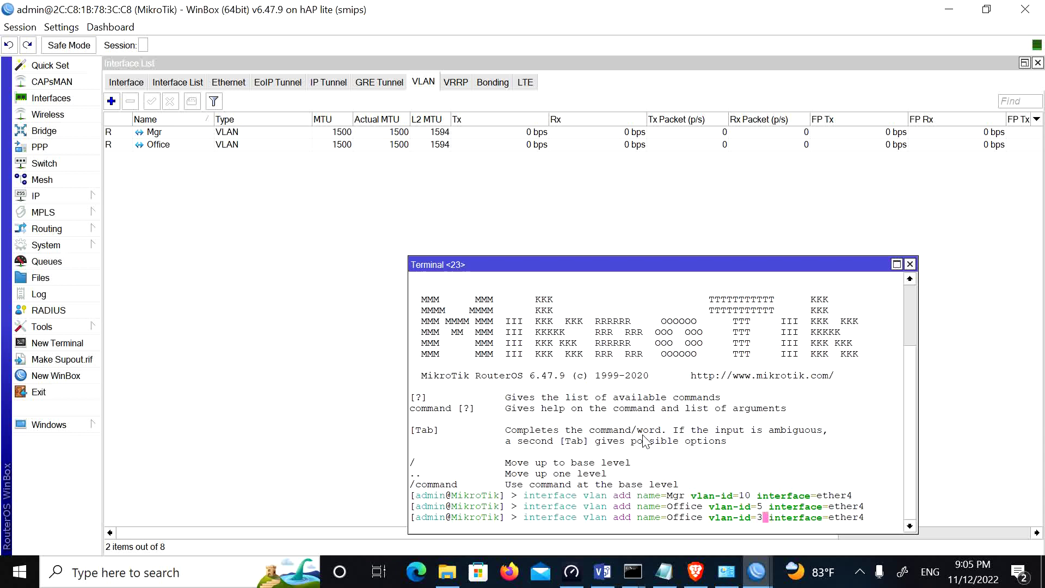
key(Left)
key(Left)
key(Left)
key(Left)
key(Left)
key(Left)
key(Left)
key(Left)
key(Left)
key(Left)
key(BackSpace)
key(BackSpace)
key(BackSpace)
key(BackSpace)
key(BackSpace)
key(BackSpace)
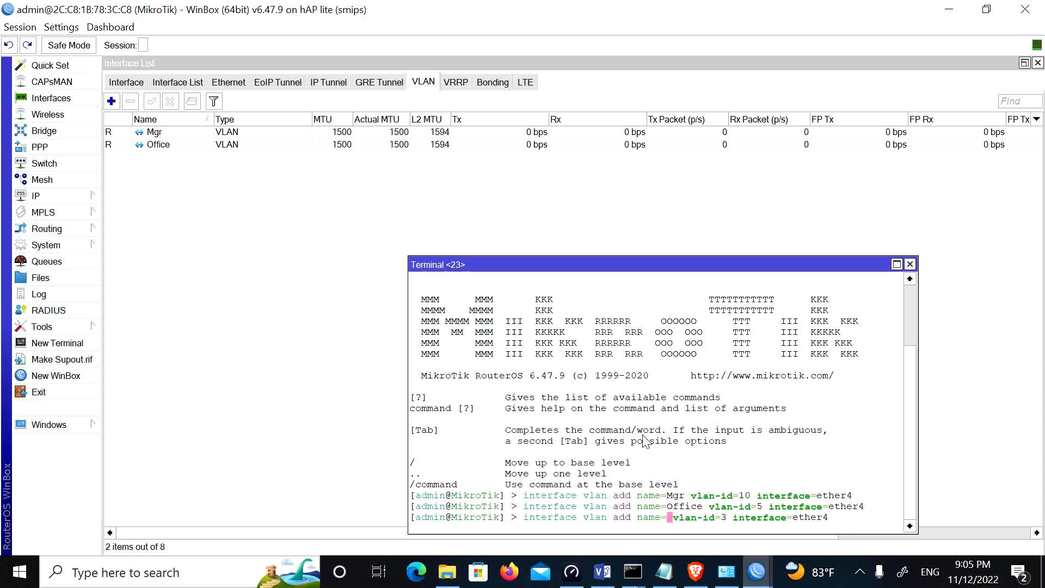
text(Guest)
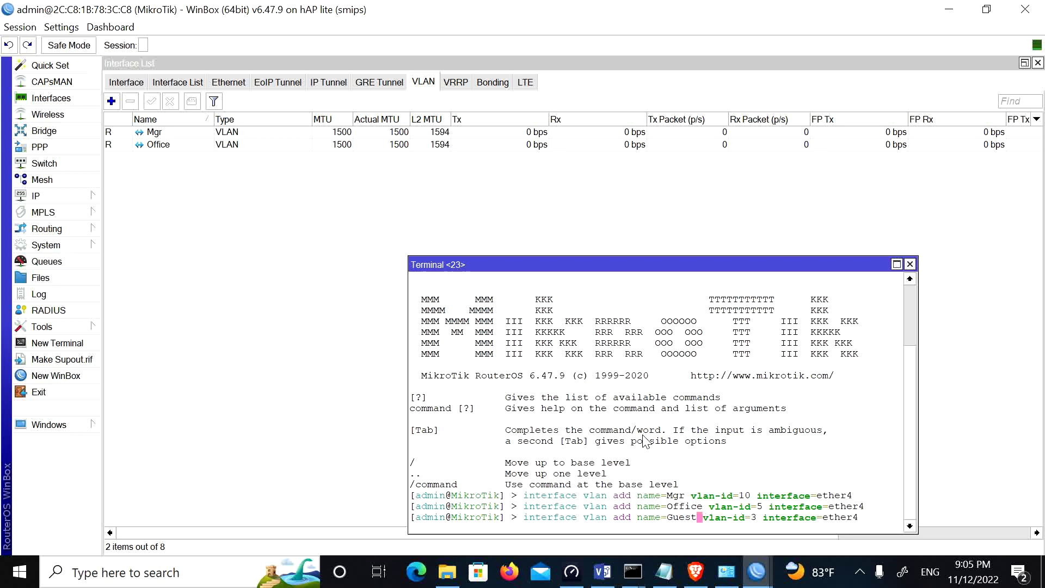
key(Return)
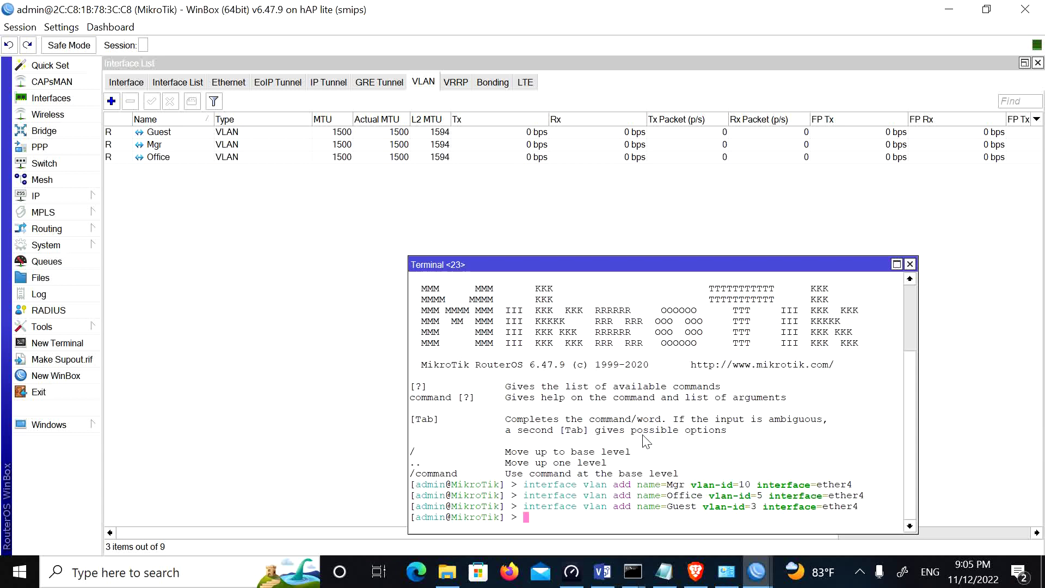
text(interface bridge add name=)
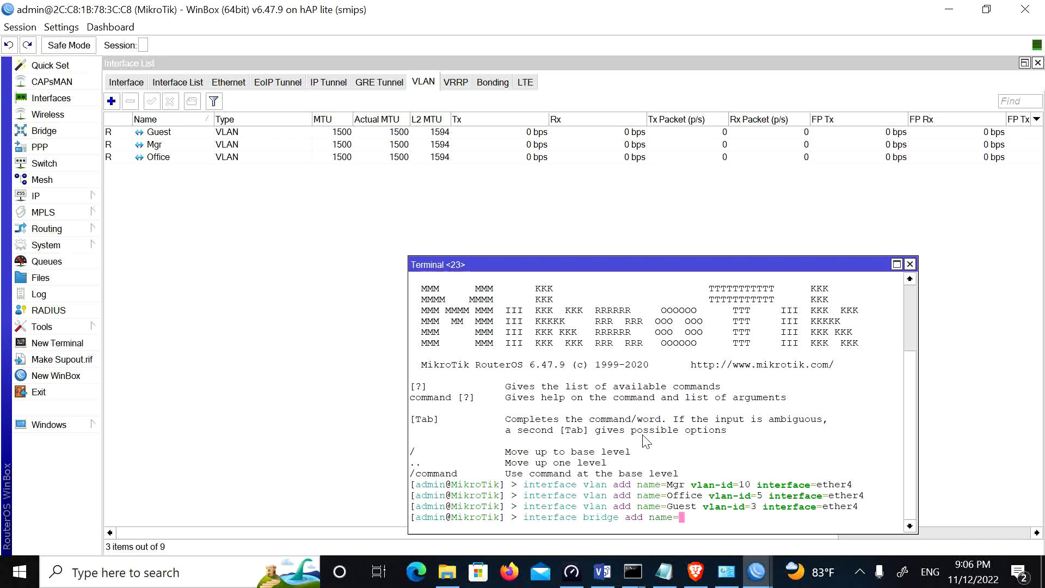
Step: Create bridges Bridge10, Bridge5 and Bridge3 with 'interface bridge add name=…' commands
text(Bridge10)
key(Return)
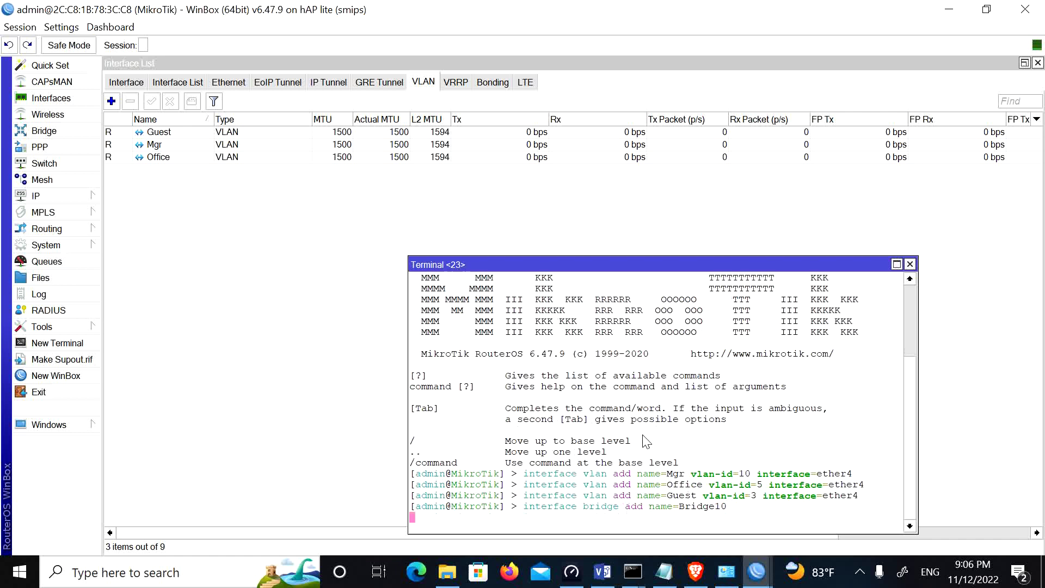
key(Up)
key(BackSpace)
key(BackSpace)
text(5)
key(Return)
key(Up)
key(BackSpace)
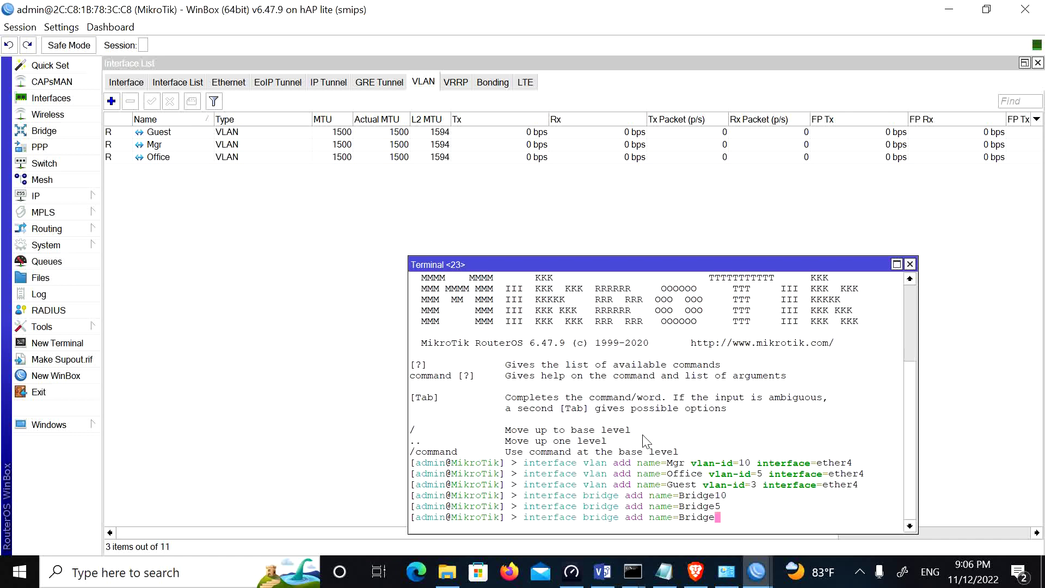
text(3)
key(Return)
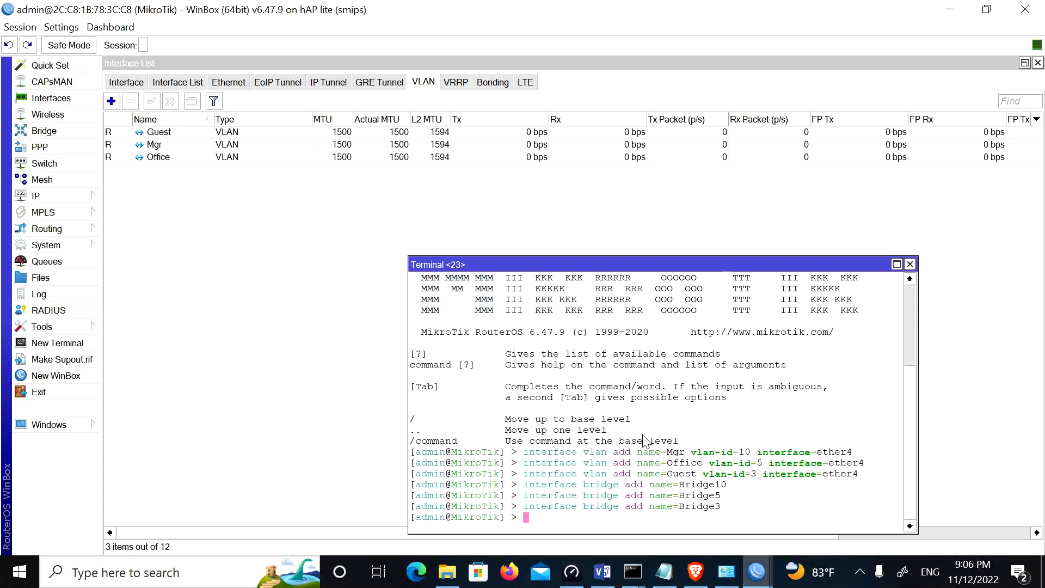
Step: Add ether3 as a port of Bridge10 with 'interface bridge port add', fixing the invalid interface value
key(Up)
key(BackSpace)
key(BackSpace)
key(BackSpace)
key(BackSpace)
key(BackSpace)
key(BackSpace)
key(BackSpace)
key(BackSpace)
key(BackSpace)
key(BackSpace)
key(BackSpace)
key(BackSpace)
key(BackSpace)
key(BackSpace)
key(BackSpace)
key(BackSpace)
text(port )
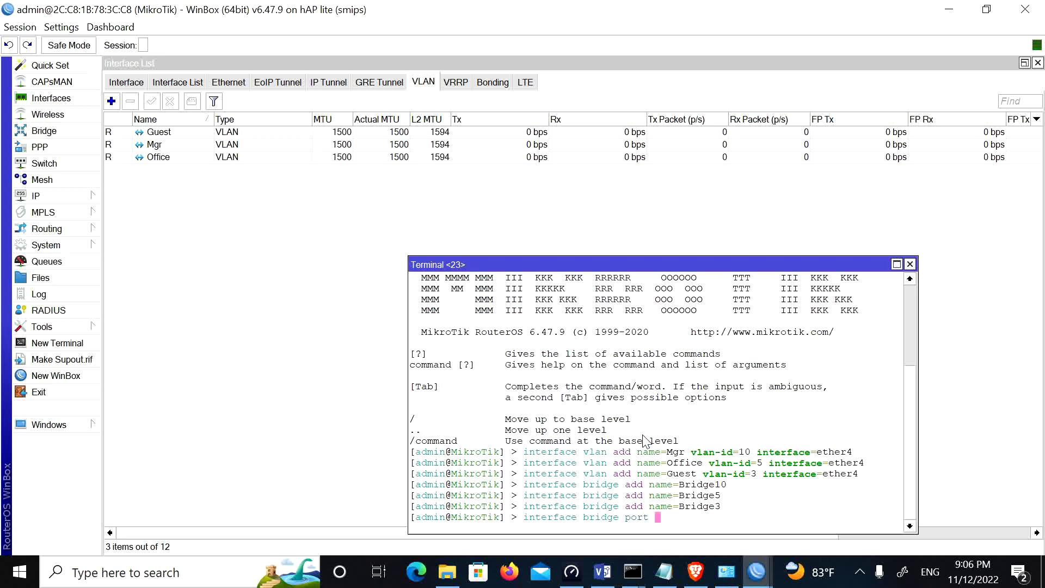
text(add b)
key(Tab)
text(Bridge10)
key(Tab)
key(Tab)
text(in)
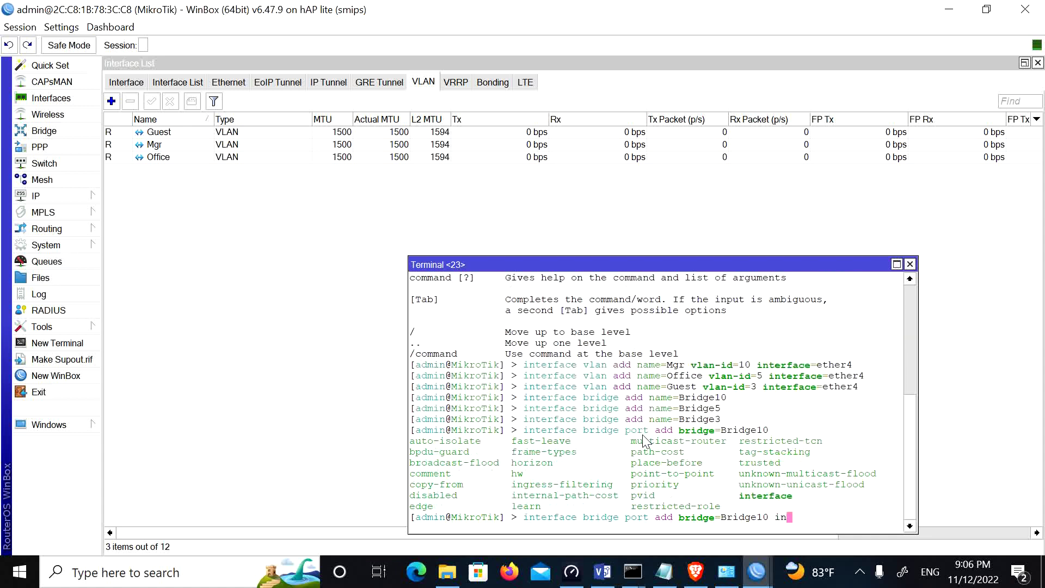
text(ter)
key(Tab)
text(3)
key(Return)
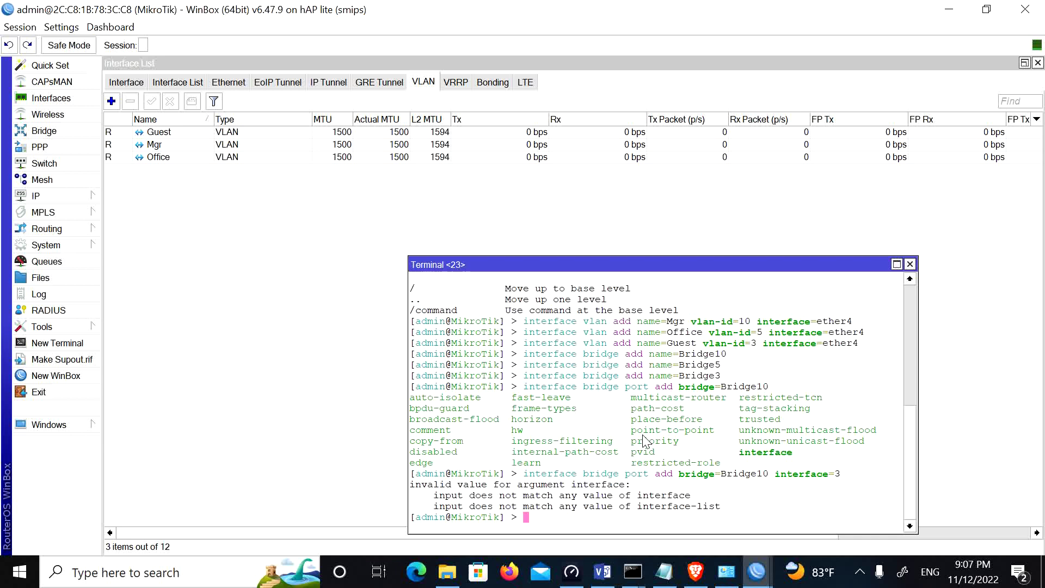
key(Up)
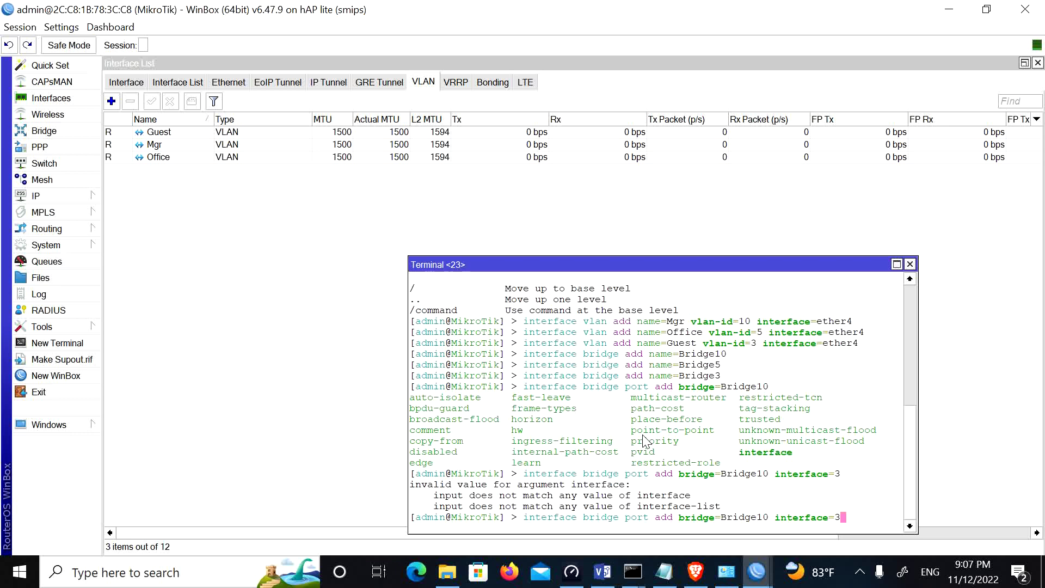
key(BackSpace)
text(ether3)
key(Return)
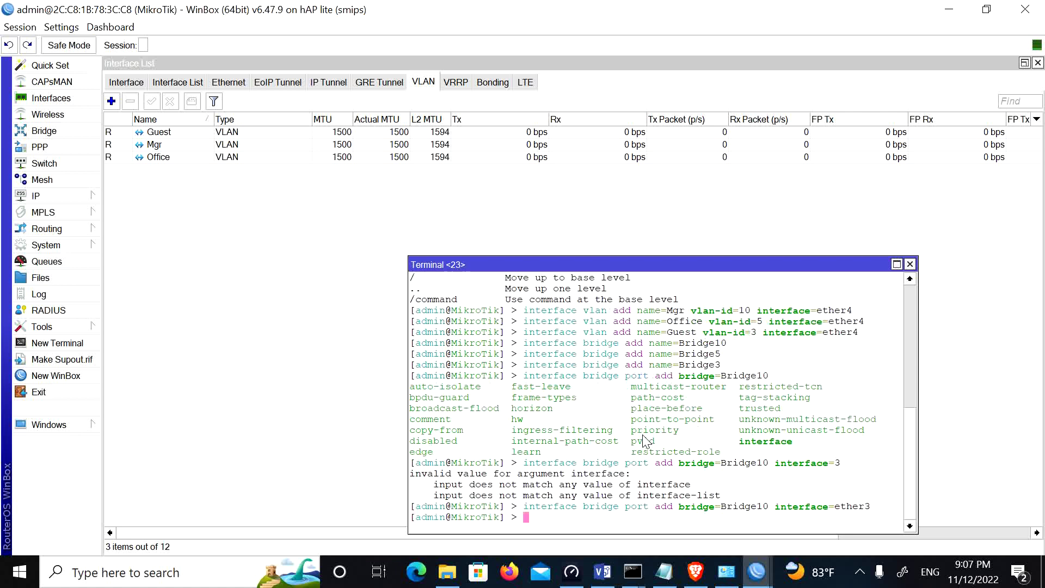
Step: Add ether2 as a port of Bridge5
key(Up)
key(Left)
key(Left)
key(Left)
key(Left)
key(Left)
key(Left)
key(Left)
key(Left)
key(Left)
key(Left)
key(Left)
key(Left)
key(Left)
key(Left)
key(Left)
key(Left)
key(Left)
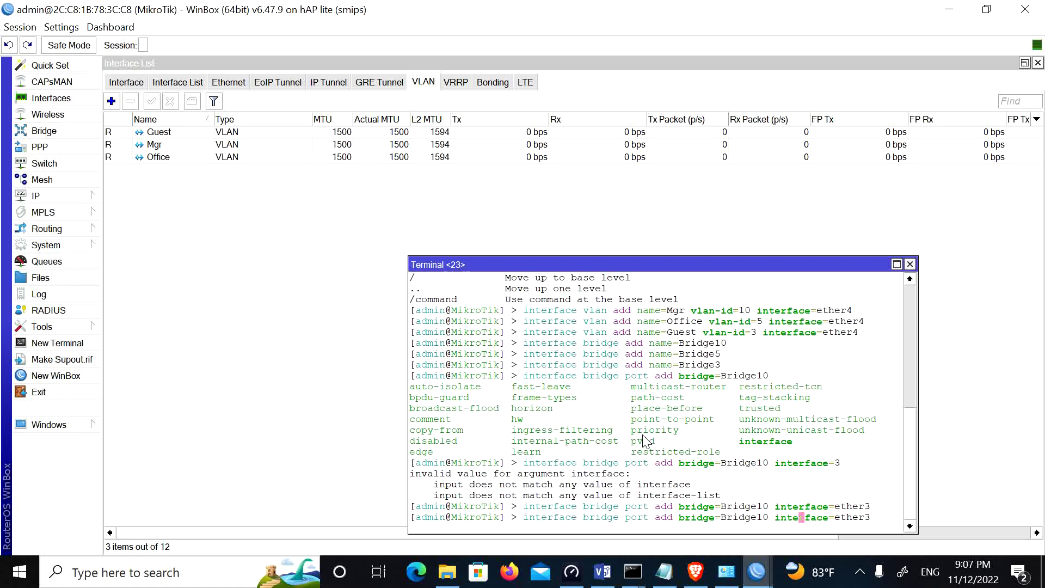
key(BackSpace)
key(BackSpace)
text(5)
key(Right)
key(Right)
key(Right)
key(Right)
key(Right)
key(Right)
key(Right)
key(Right)
key(Right)
key(Right)
key(Right)
key(Right)
key(Right)
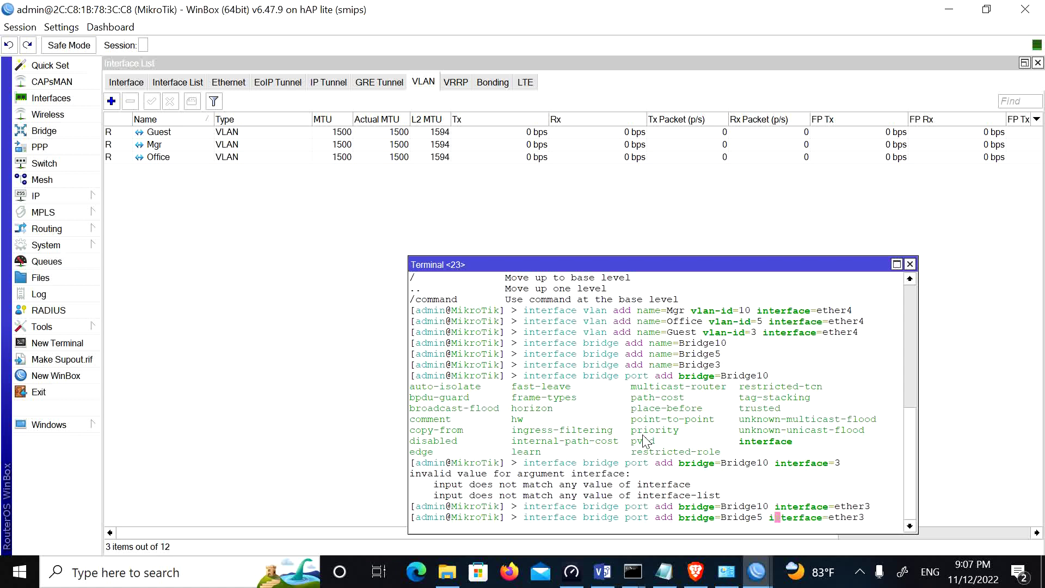
key(Right)
key(Right)
key(Right)
key(Right)
key(BackSpace)
text(2)
key(Return)
Step: Add ether1 as a bridge port on Bridge10
key(Up)
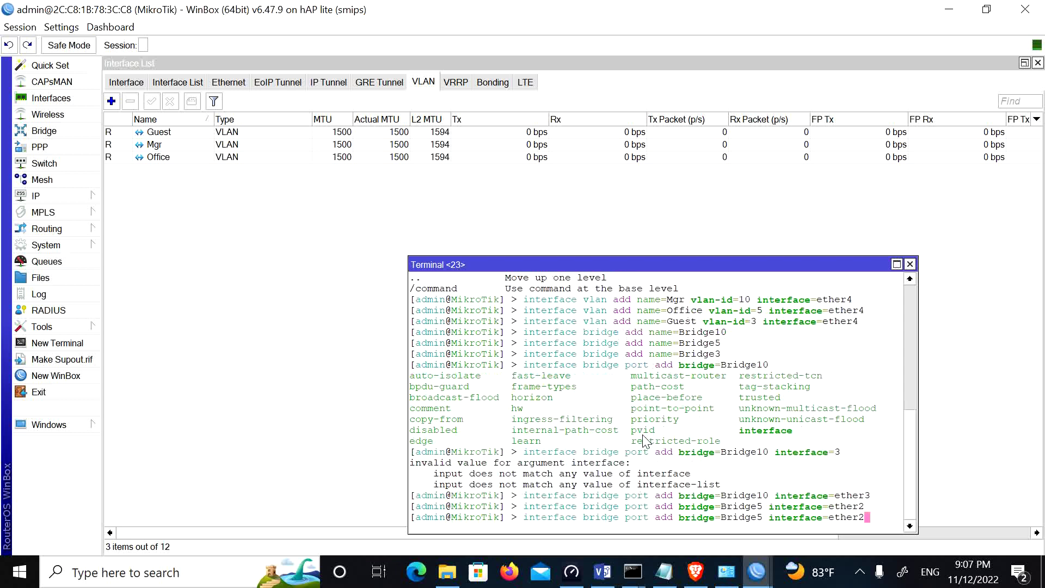
key(BackSpace)
text(1)
key(Left)
key(Left)
key(Left)
key(Left)
key(Left)
key(Left)
key(Left)
key(Left)
key(Left)
key(Left)
key(Left)
key(Left)
key(Left)
key(Left)
key(Left)
key(Left)
key(Left)
key(BackSpace)
text(1)
key(Return)
Step: List the bridge ports with 'interface bridge port print'
key(Up)
key(BackSpace)
key(BackSpace)
key(BackSpace)
key(BackSpace)
key(BackSpace)
key(BackSpace)
key(BackSpace)
key(BackSpace)
key(BackSpace)
key(BackSpace)
key(BackSpace)
key(BackSpace)
key(BackSpace)
key(BackSpace)
key(BackSpace)
key(BackSpace)
key(BackSpace)
key(BackSpace)
key(BackSpace)
key(BackSpace)
key(BackSpace)
key(BackSpace)
key(BackSpace)
key(BackSpace)
key(BackSpace)
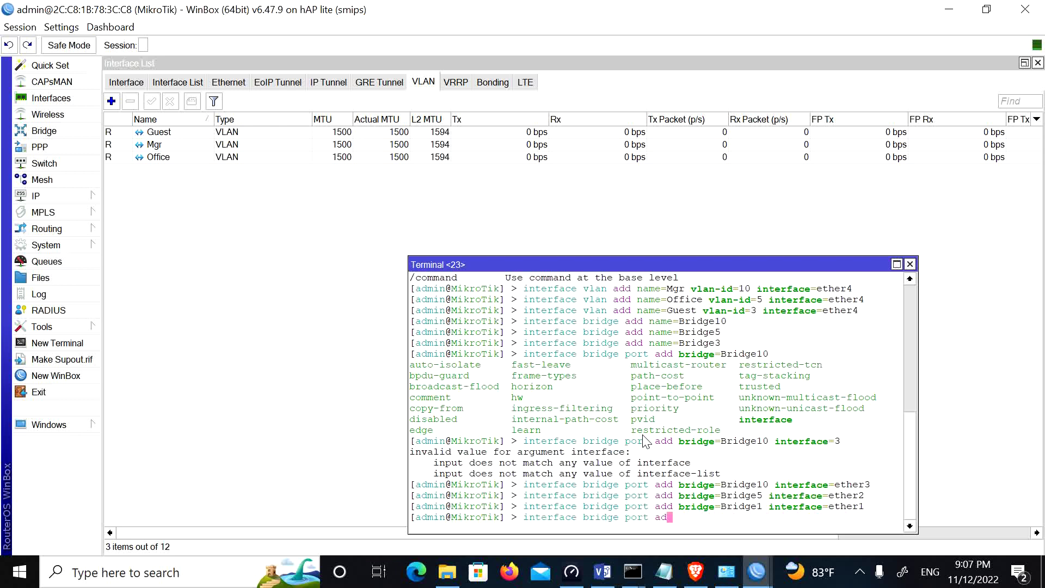
text([)
key(BackSpace)
text(print)
key(Return)
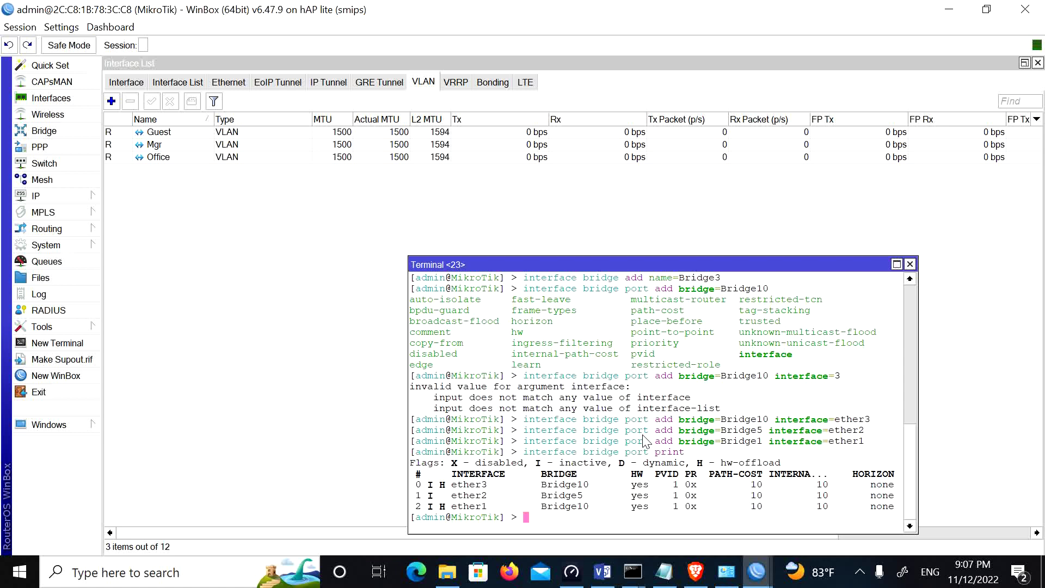
key(Up)
key(Up)
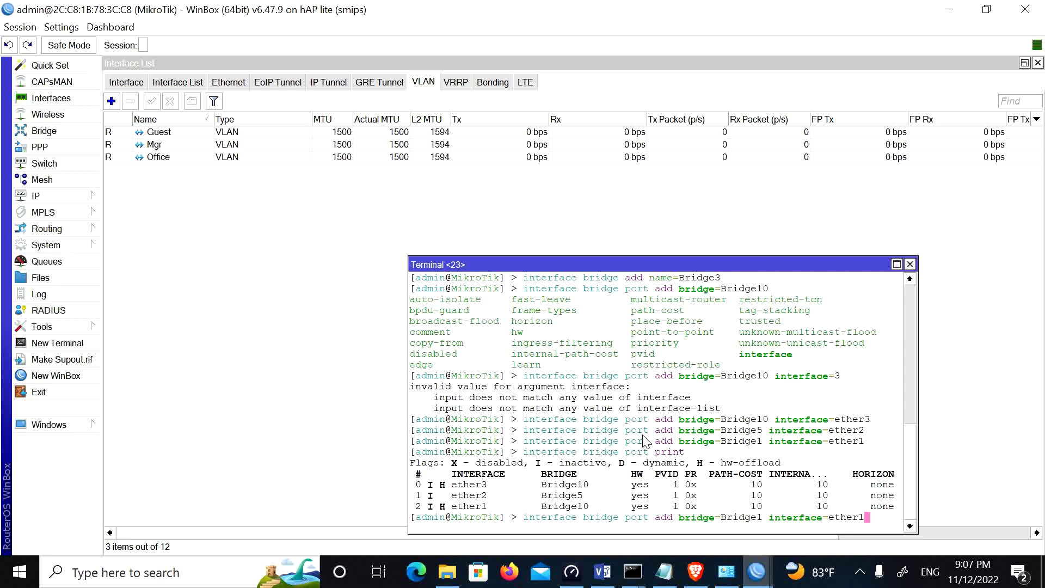
Step: Add the Mgr VLAN as a port of Bridge10
key(BackSpace)
key(BackSpace)
key(BackSpace)
key(BackSpace)
key(BackSpace)
key(BackSpace)
text(Mgr)
key(Left)
key(Left)
key(Left)
key(Left)
key(Left)
key(Left)
key(Left)
key(Left)
key(Left)
key(Left)
key(Left)
key(Left)
key(Left)
key(Left)
key(Left)
key(Left)
key(Left)
key(Left)
key(Left)
key(Left)
key(Left)
key(Right)
key(Right)
key(Right)
key(Right)
key(Right)
key(Right)
key(Right)
key(BackSpace)
text(10)
key(Return)
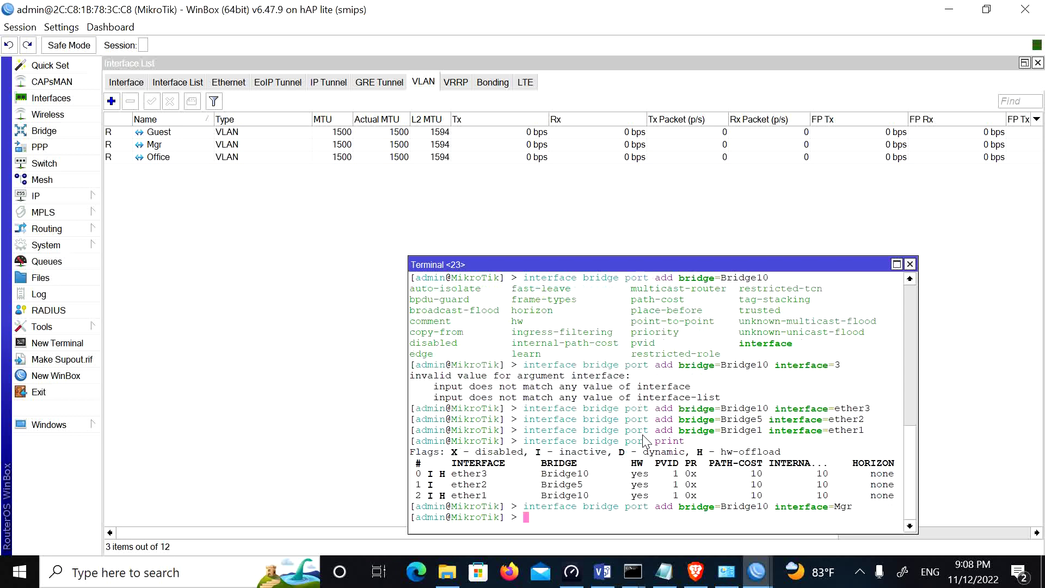
Step: Add the Office VLAN as a port of Bridge5
key(Up)
key(BackSpace)
key(BackSpace)
key(BackSpace)
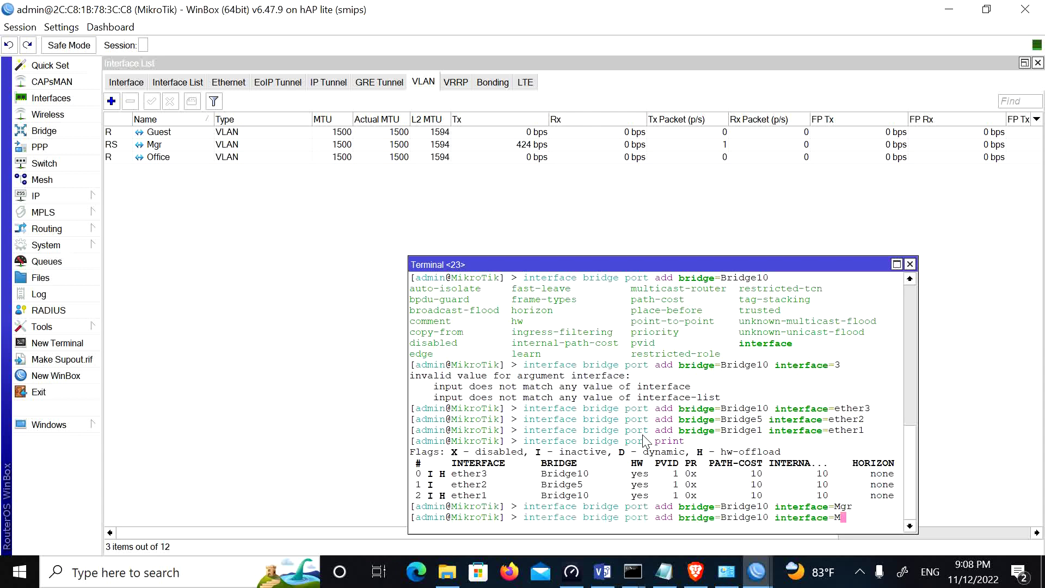
text(Office)
key(Left)
key(Left)
key(Left)
key(Left)
key(Left)
key(Left)
key(Left)
key(Left)
key(Left)
key(Left)
key(Left)
key(Left)
key(Left)
key(Left)
key(Left)
key(Left)
key(Left)
key(Left)
key(Right)
key(Right)
key(BackSpace)
key(BackSpace)
text(5)
key(Return)
Step: Drop the unfinished Guest-on-Bridge3 command and enter 'interface bridge print' instead
key(Up)
key(BackSpace)
key(BackSpace)
key(BackSpace)
key(BackSpace)
key(BackSpace)
key(BackSpace)
text(Guest)
key(Left)
key(Left)
key(Left)
key(Left)
key(Left)
key(Left)
key(Left)
key(Left)
key(Left)
key(Left)
key(Left)
key(Left)
key(Left)
key(Left)
key(Left)
key(Left)
key(BackSpace)
text(3)
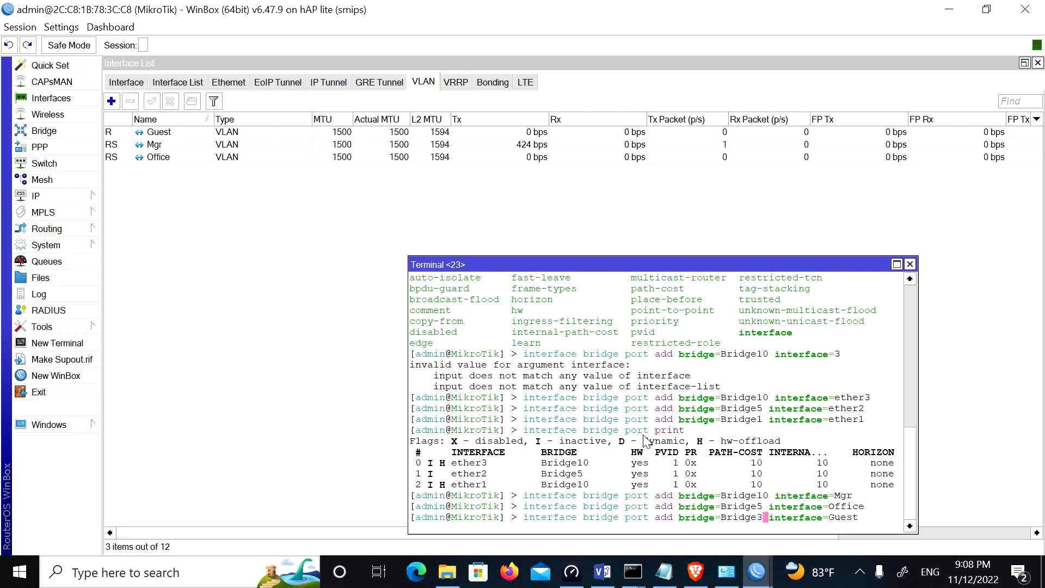
key(BackSpace)
key(Right)
key(Right)
key(Right)
key(Right)
key(Right)
key(Right)
key(Right)
key(Right)
key(Right)
key(Right)
key(Right)
key(Right)
key(Right)
key(Right)
key(Right)
key(BackSpace)
key(BackSpace)
key(BackSpace)
key(BackSpace)
key(BackSpace)
key(BackSpace)
key(BackSpace)
key(BackSpace)
key(BackSpace)
key(BackSpace)
key(BackSpace)
key(BackSpace)
key(BackSpace)
key(BackSpace)
key(BackSpace)
key(BackSpace)
key(BackSpace)
key(BackSpace)
key(BackSpace)
key(BackSpace)
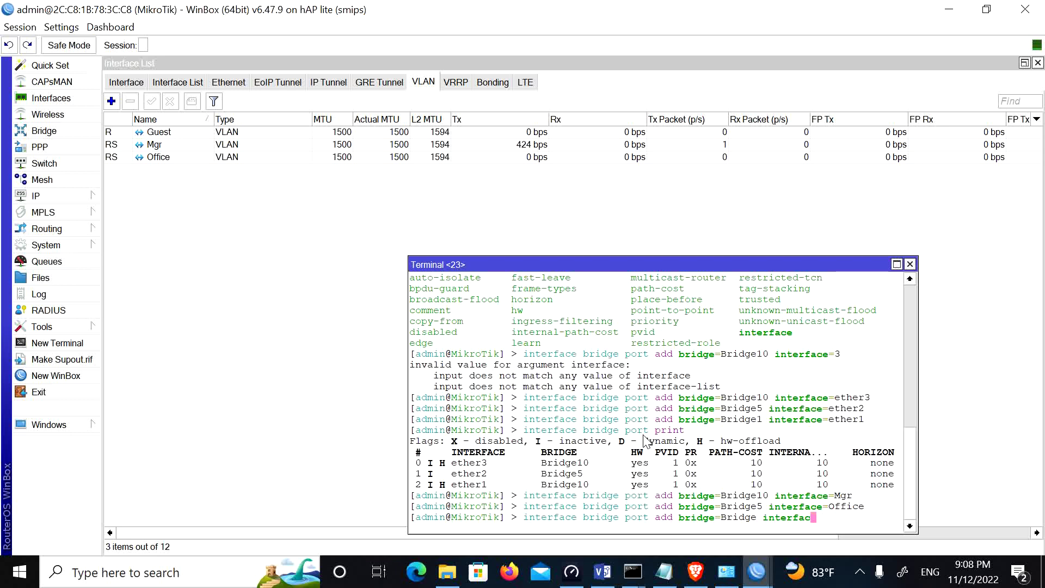
text(interface bridge print)
Step: List the bridges, then rerun the command adding Office to Bridge5
key(Return)
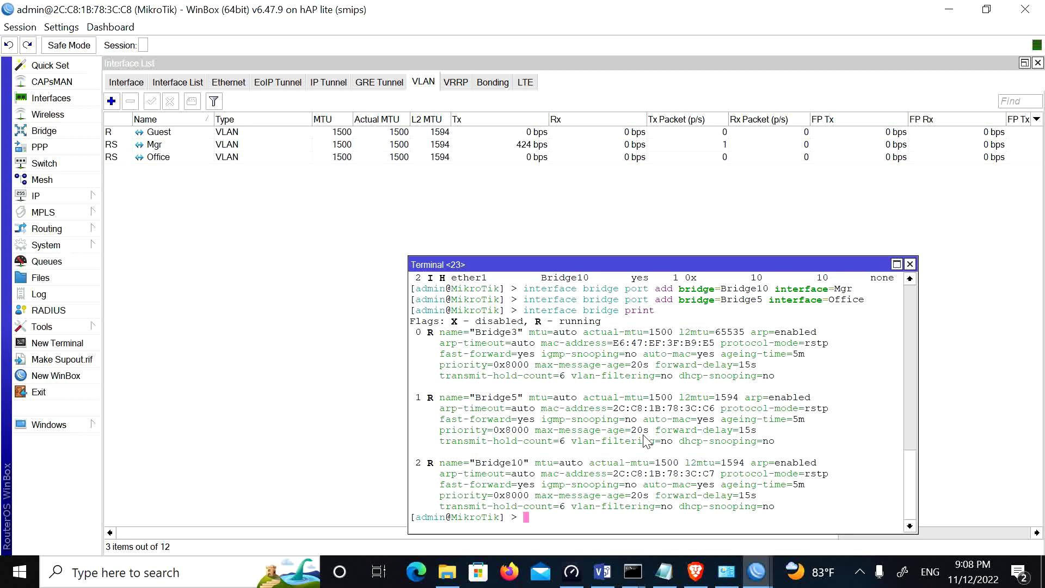
key(Up)
key(Up)
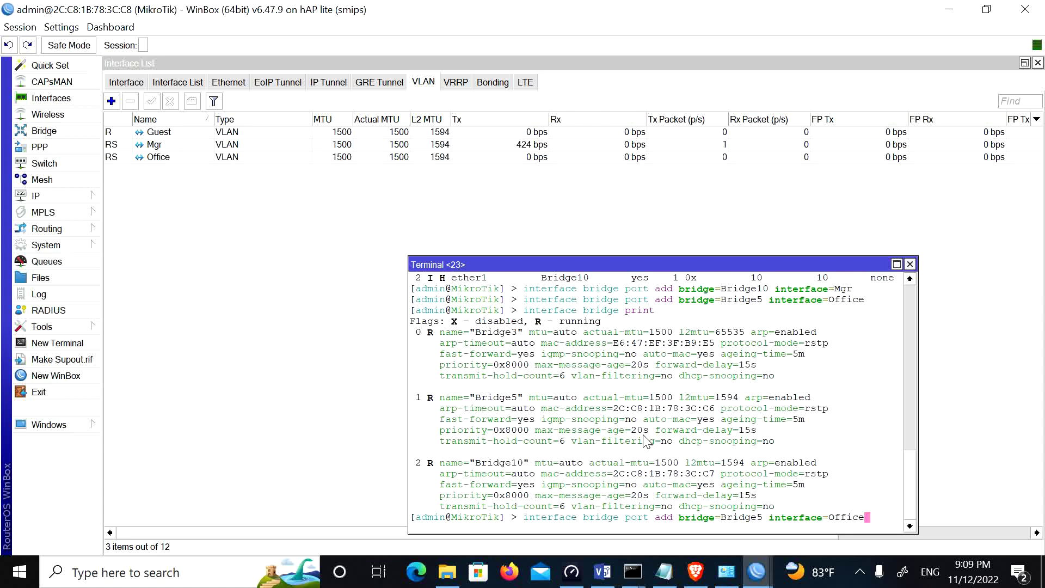
key(Return)
Step: Add the Guest VLAN as a port of Bridge3
key(Up)
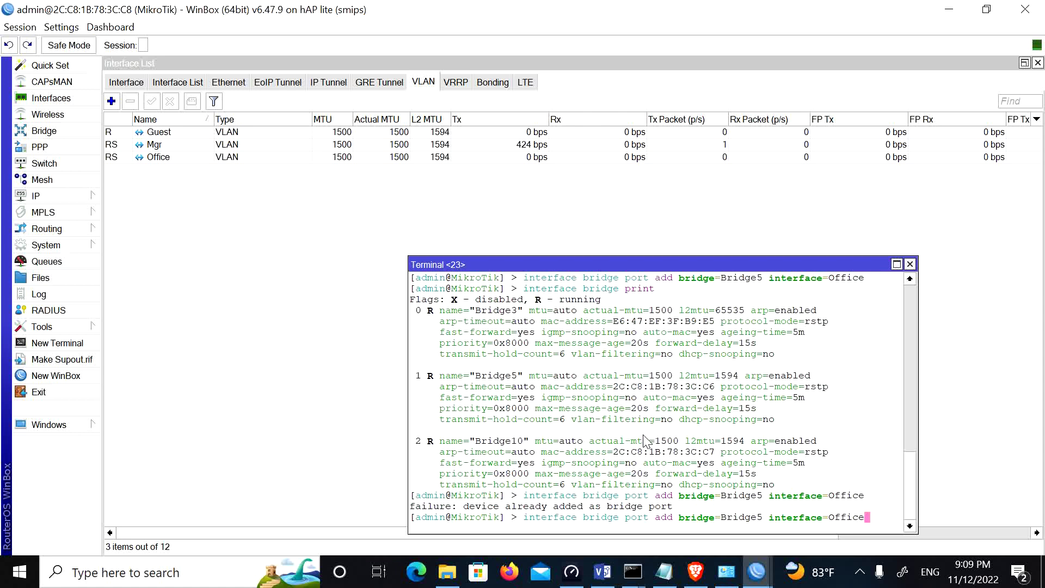
key(BackSpace)
key(BackSpace)
key(BackSpace)
key(BackSpace)
key(BackSpace)
key(BackSpace)
text(Guest)
key(Left)
key(Left)
key(Left)
key(Left)
key(Left)
key(Left)
key(Left)
key(Left)
key(Left)
key(Left)
key(Left)
key(Left)
key(Left)
key(Left)
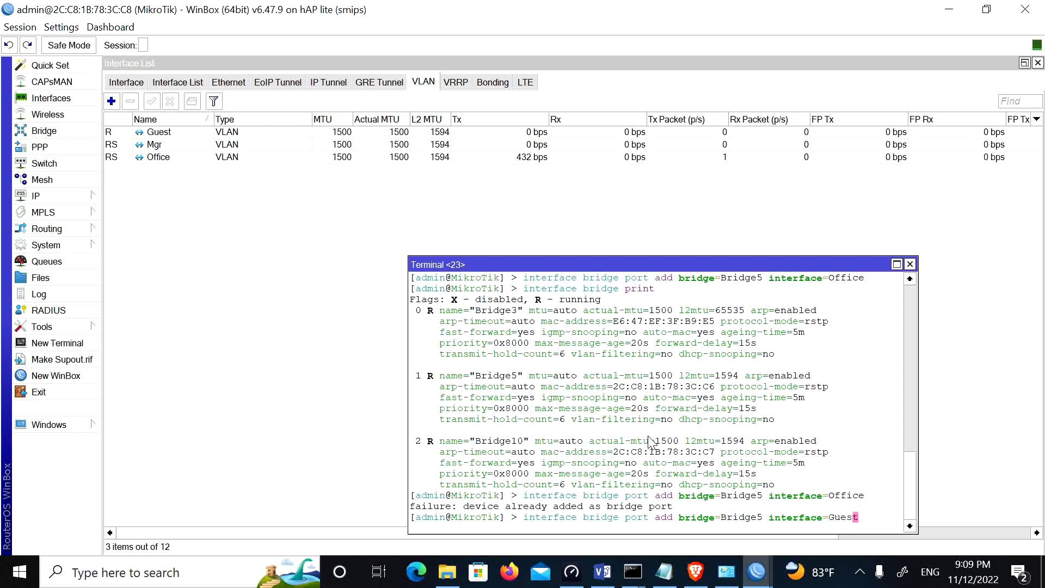
key(Left)
key(Left)
key(BackSpace)
text(3)
key(Return)
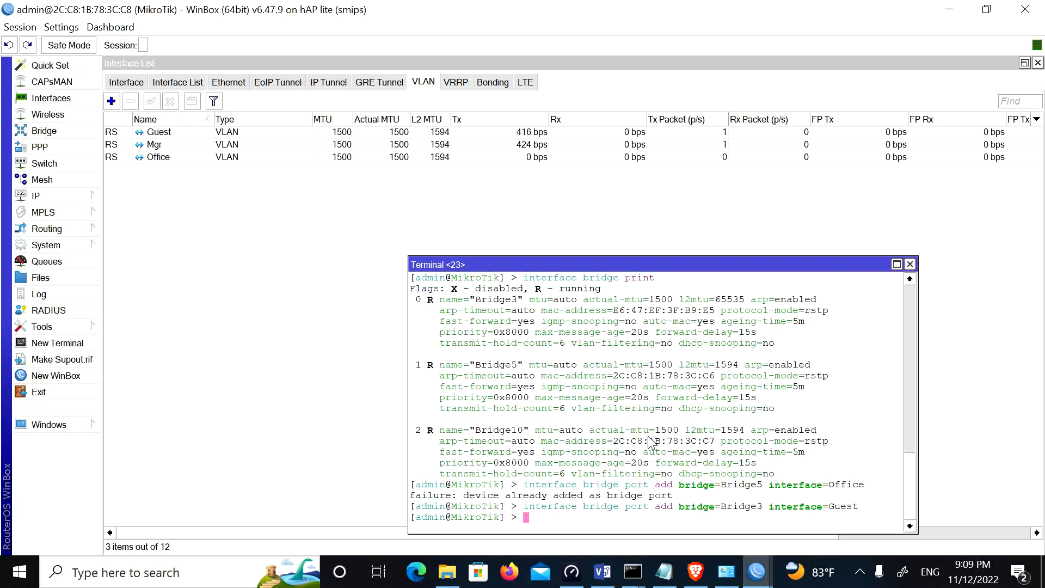
Step: Print the bridge port list showing the six ports across Bridge10, Bridge5 and Bridge3
key(Up)
key(BackSpace)
key(BackSpace)
key(BackSpace)
key(BackSpace)
key(BackSpace)
key(BackSpace)
key(BackSpace)
key(BackSpace)
key(BackSpace)
key(BackSpace)
key(BackSpace)
key(BackSpace)
key(BackSpace)
key(BackSpace)
key(BackSpace)
key(BackSpace)
key(BackSpace)
key(BackSpace)
key(BackSpace)
key(BackSpace)
key(BackSpace)
key(BackSpace)
key(BackSpace)
key(BackSpace)
key(BackSpace)
key(BackSpace)
key(BackSpace)
text(print)
key(Return)
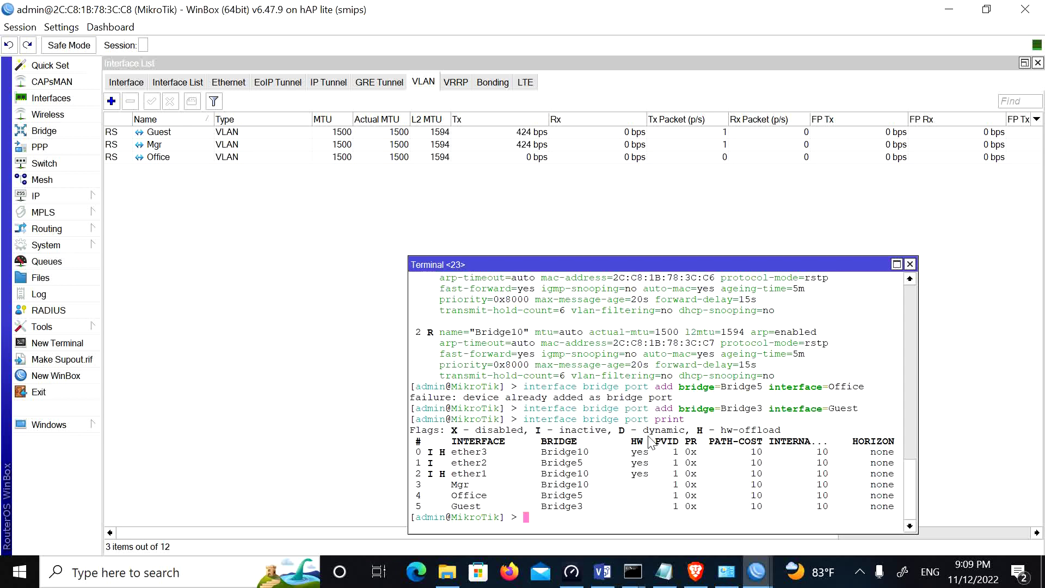
text(interface br)
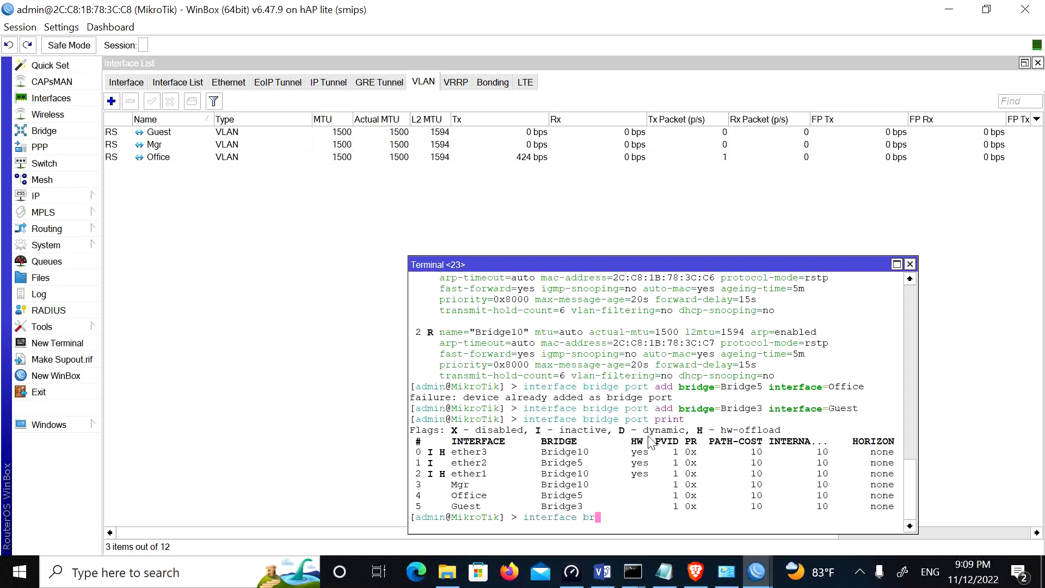
text(idge port nu)
Step: Remove bridge port entry 2, ether1 on Bridge10, with 'interface bridge port remove'
key(BackSpace)
key(BackSpace)
text(remove)
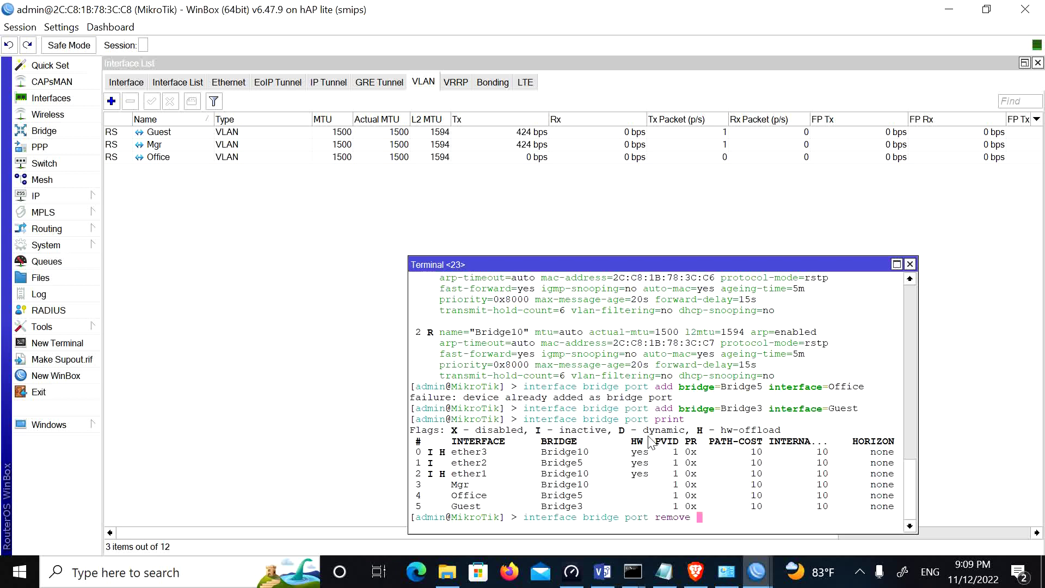
key(Tab)
text(2)
key(Return)
Step: Add ether1 as a port of Bridge3
key(Up)
key(Up)
key(Up)
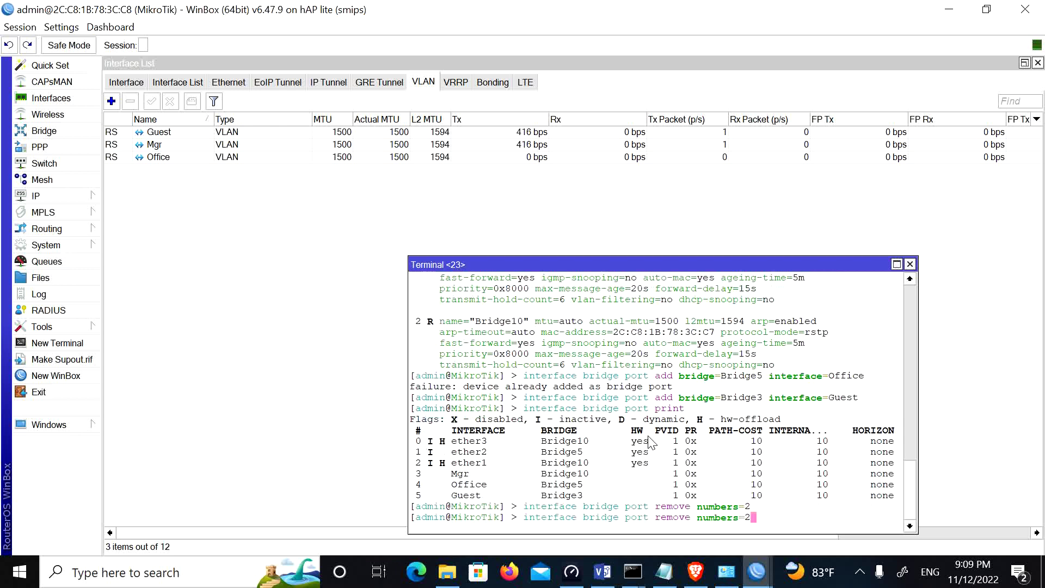
key(BackSpace)
key(BackSpace)
key(BackSpace)
key(BackSpace)
key(BackSpace)
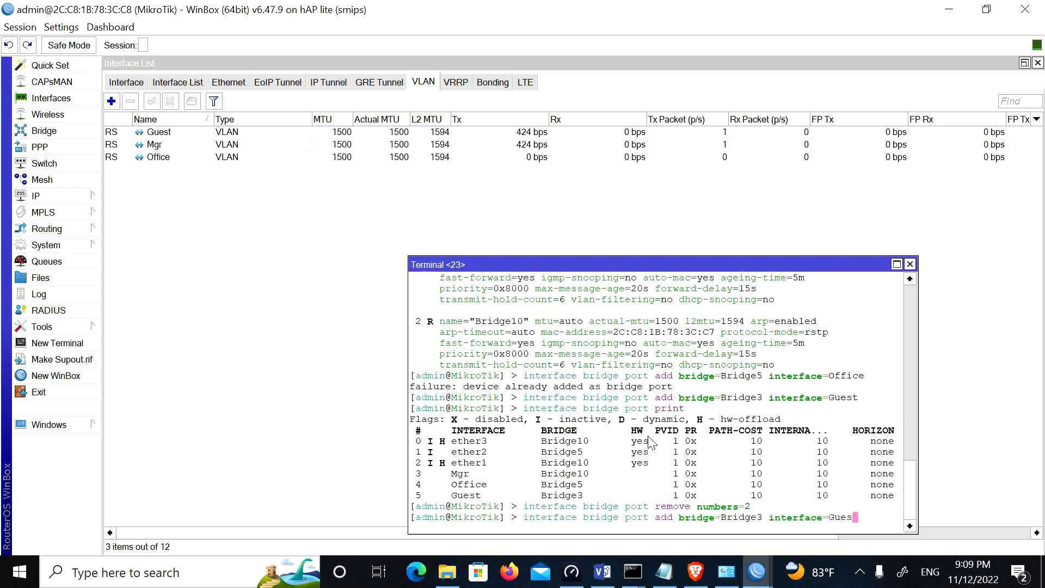
text(ether1)
key(Left)
key(Left)
key(Left)
key(Left)
key(Left)
key(Left)
key(Left)
key(Left)
key(Left)
key(Left)
key(Left)
key(Left)
key(Left)
key(Left)
key(Left)
key(Left)
key(Left)
key(Left)
key(Left)
key(Left)
key(Return)
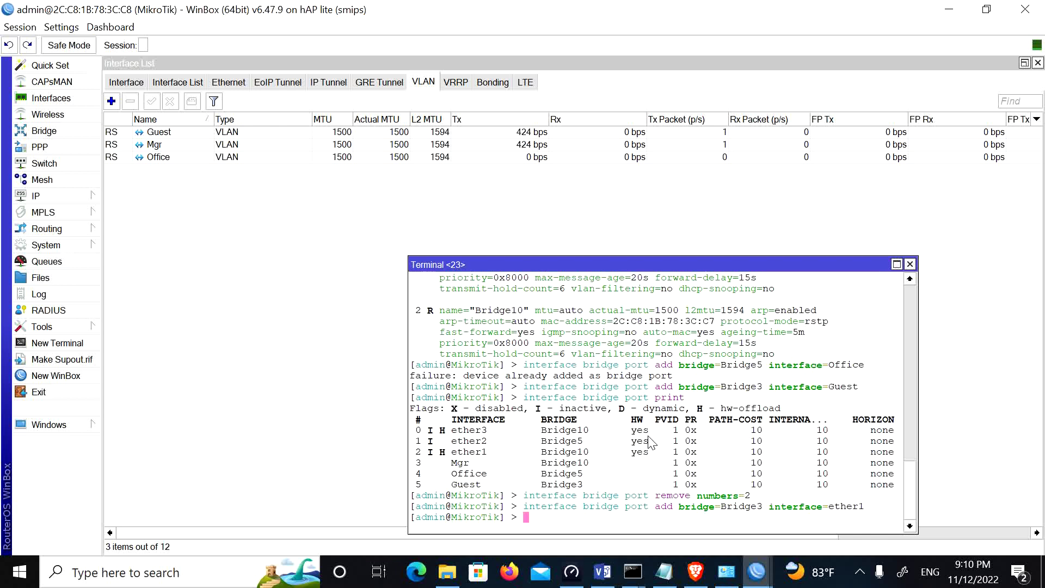
Step: Print the bridge ports to confirm Bridge3 holds Guest and ether1
key(Up)
key(BackSpace)
key(BackSpace)
key(BackSpace)
key(BackSpace)
key(BackSpace)
key(BackSpace)
key(BackSpace)
key(BackSpace)
key(BackSpace)
key(BackSpace)
key(BackSpace)
key(BackSpace)
key(BackSpace)
key(BackSpace)
key(BackSpace)
key(BackSpace)
key(BackSpace)
key(BackSpace)
key(BackSpace)
key(BackSpace)
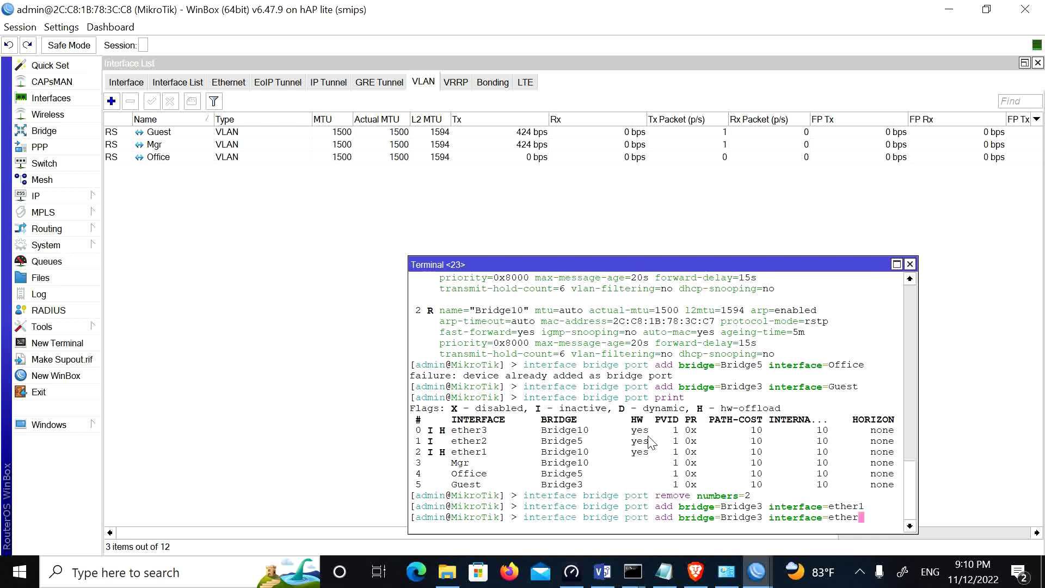
key(BackSpace)
key(BackSpace)
key(BackSpace)
key(BackSpace)
key(BackSpace)
key(BackSpace)
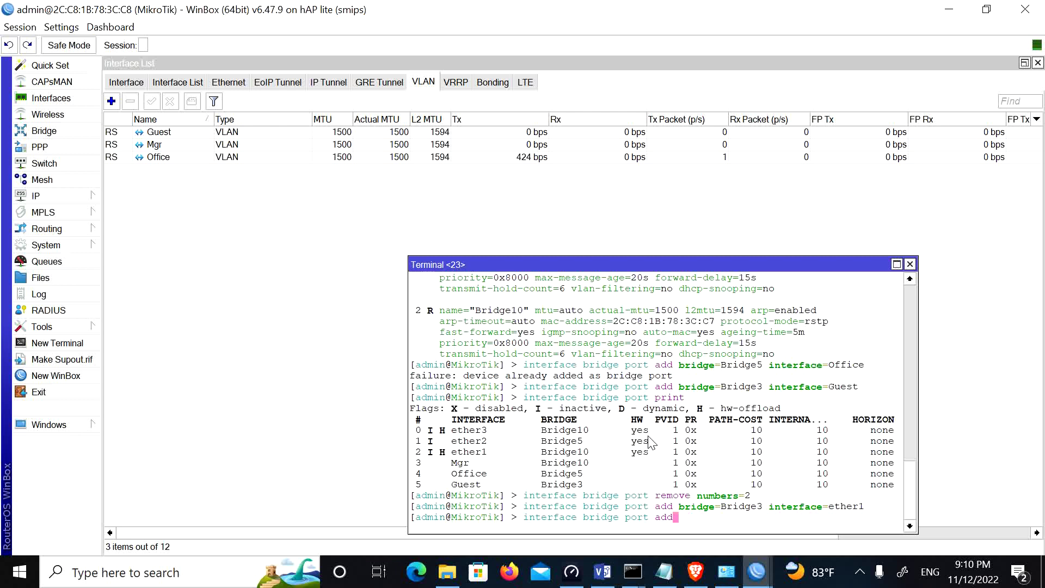
text(port)
key(Return)
key(Up)
key(BackSpace)
key(BackSpace)
key(BackSpace)
key(BackSpace)
text(pri)
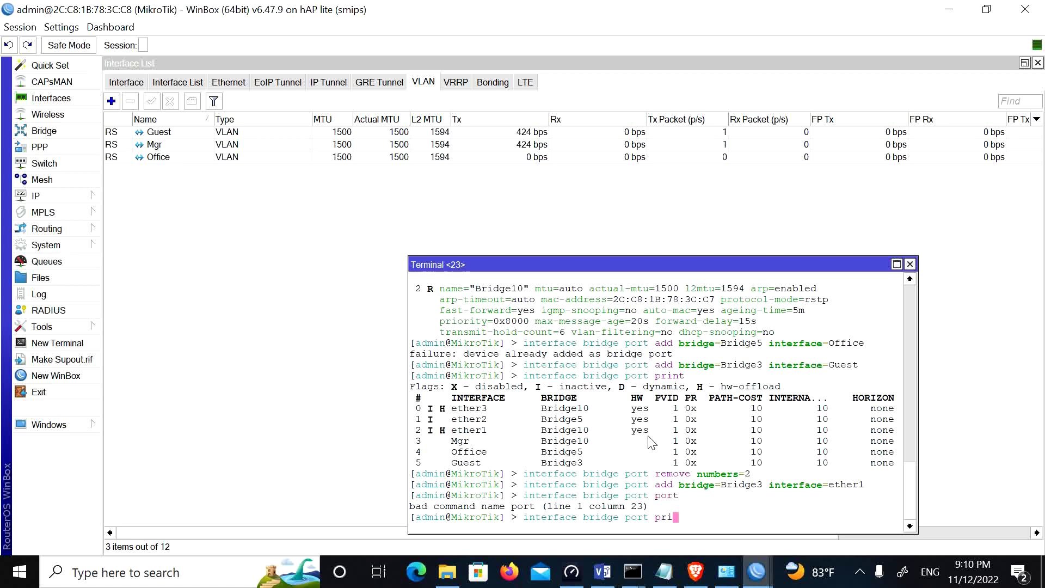
text(nt)
key(Return)
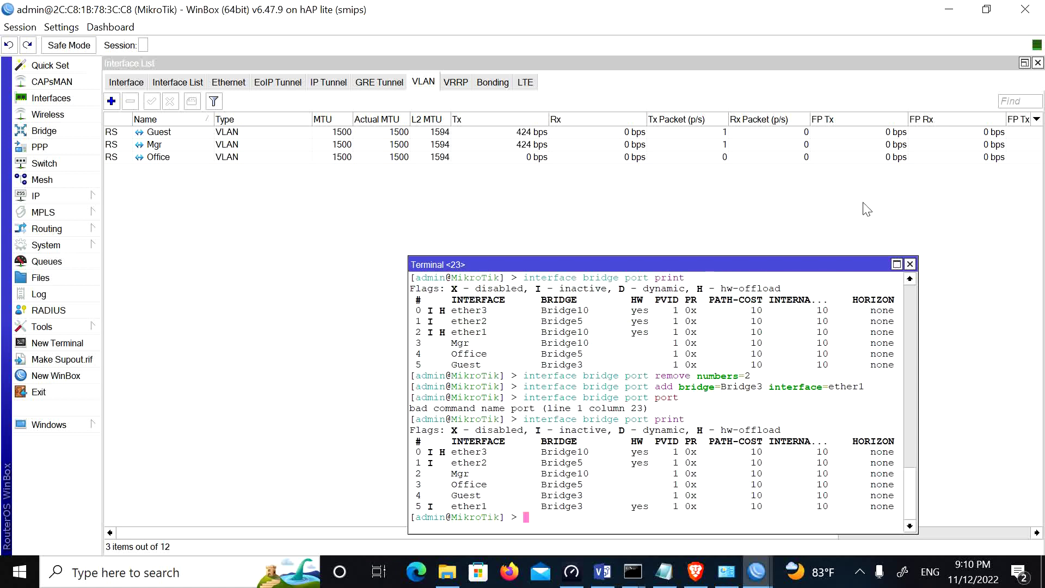
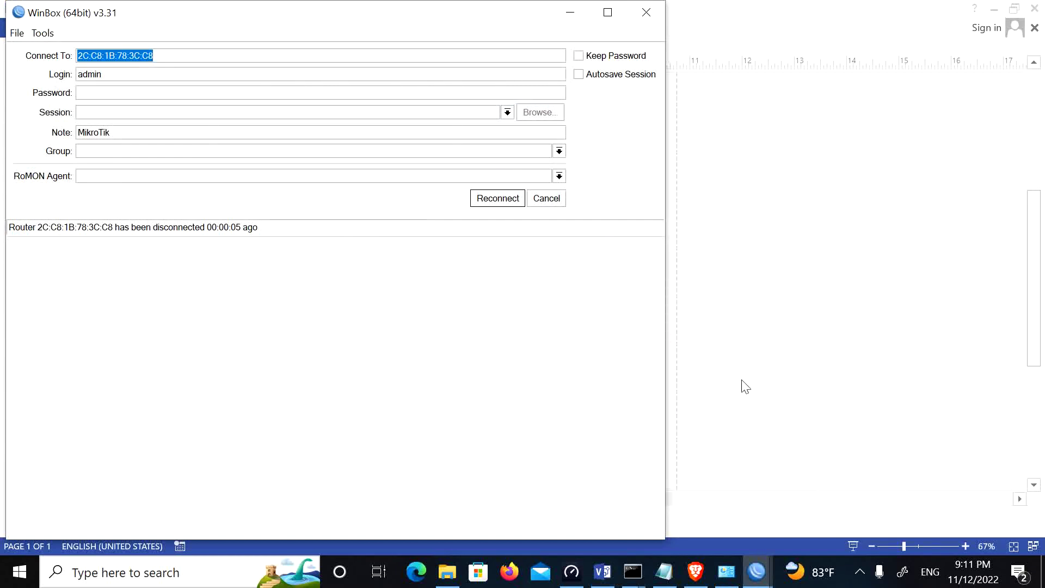
Step: Disable and then re-enable the Ethernet100MB network adapter
click(723, 576)
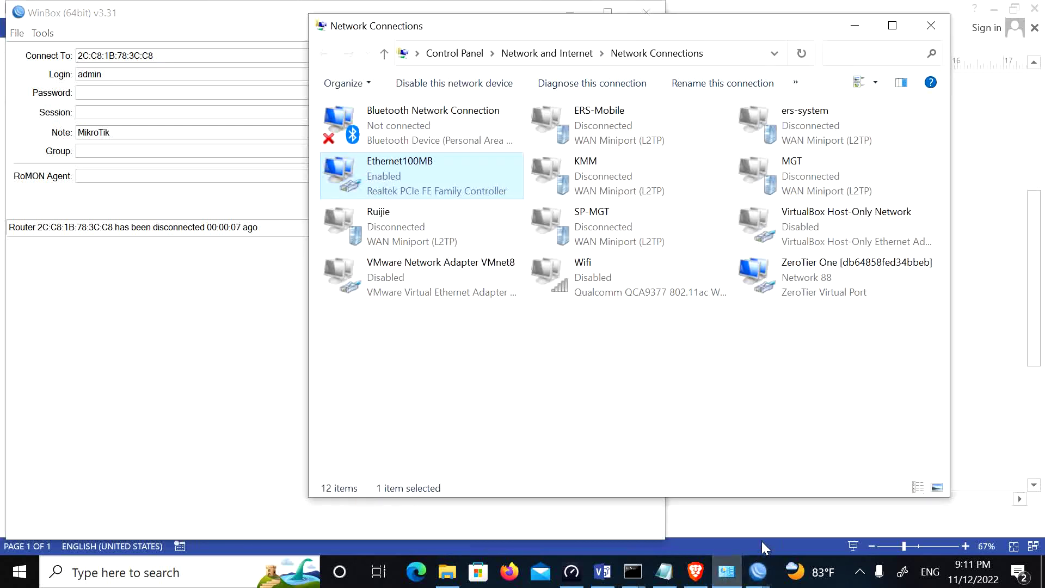
right_click(453, 185)
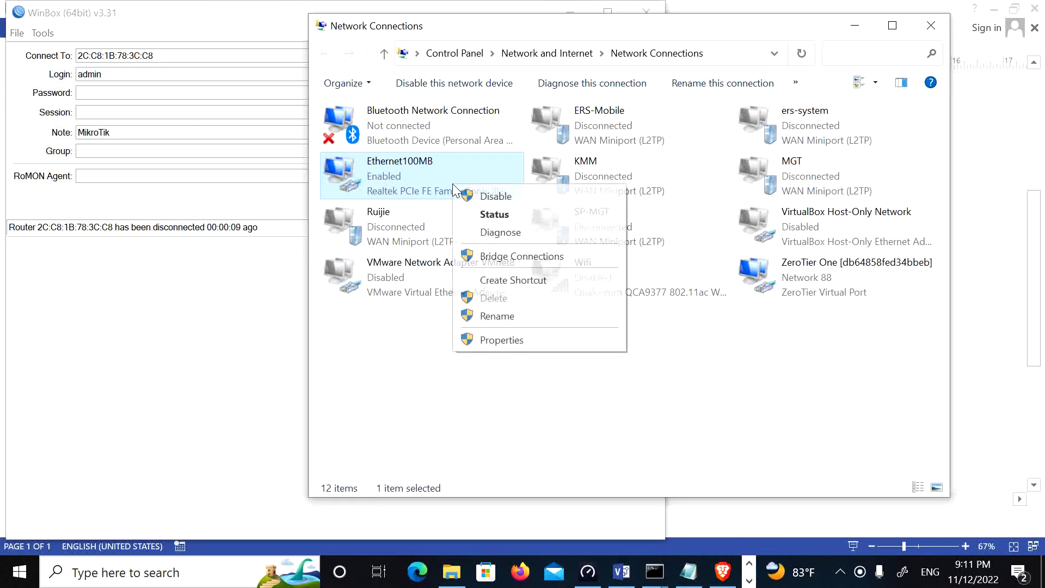
click(469, 199)
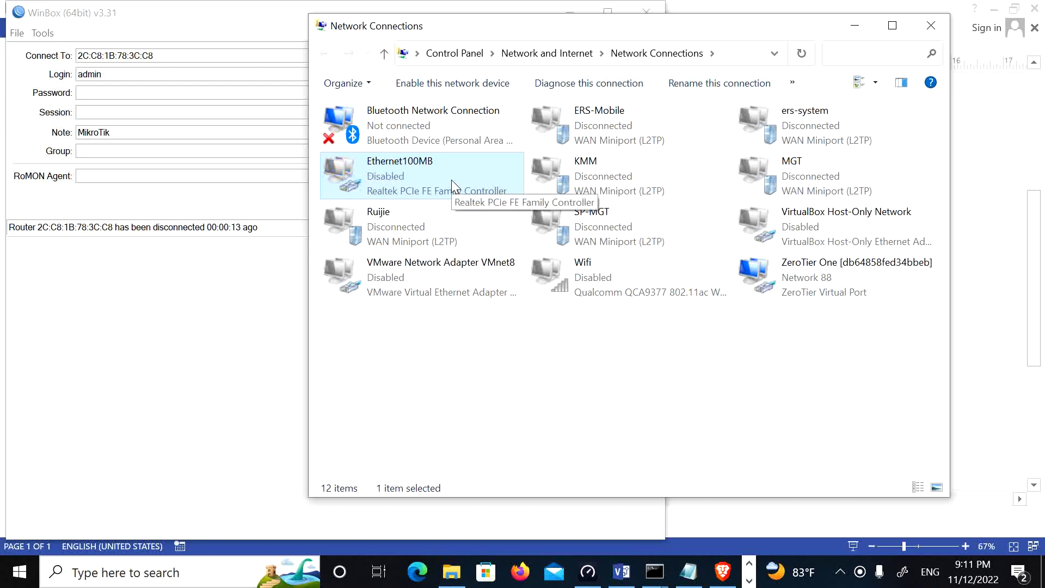
right_click(452, 180)
click(471, 189)
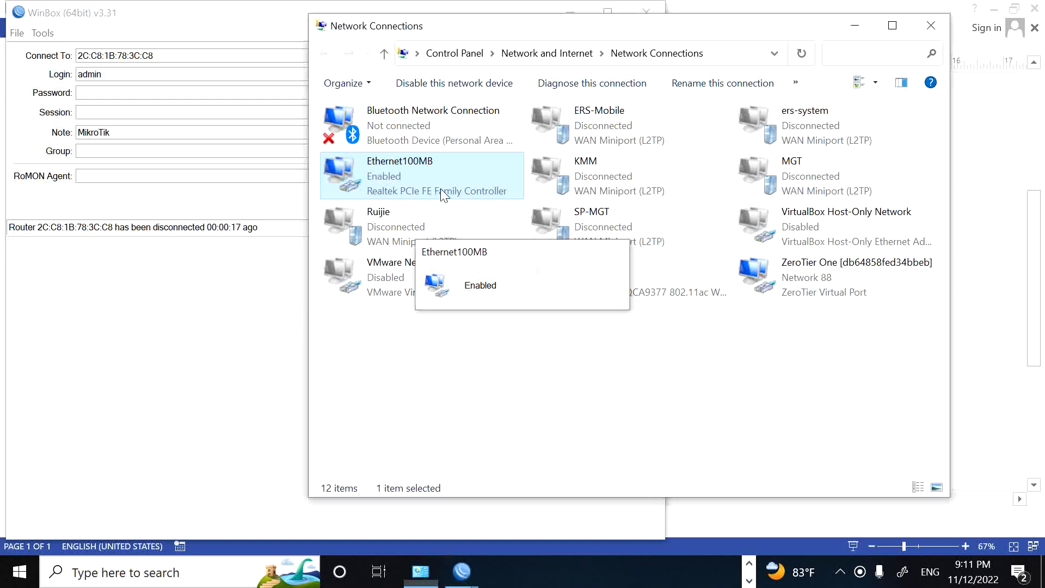
Step: Confirm Ethernet100MB has IPv4 192.168.3.2 with gateway 192.168.3.1, then launch Speedtest
right_click(441, 181)
click(482, 213)
click(440, 272)
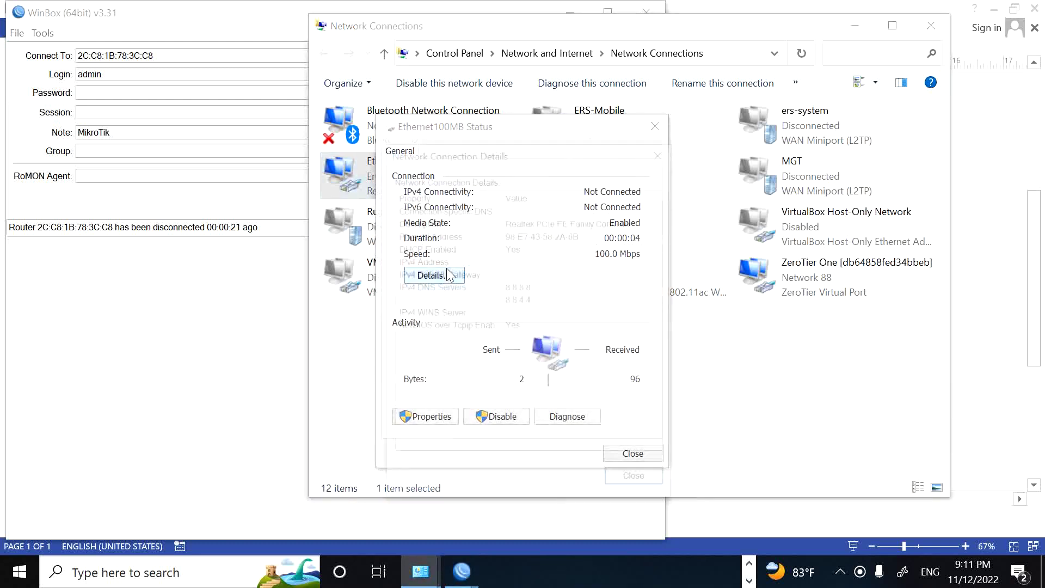
click(641, 479)
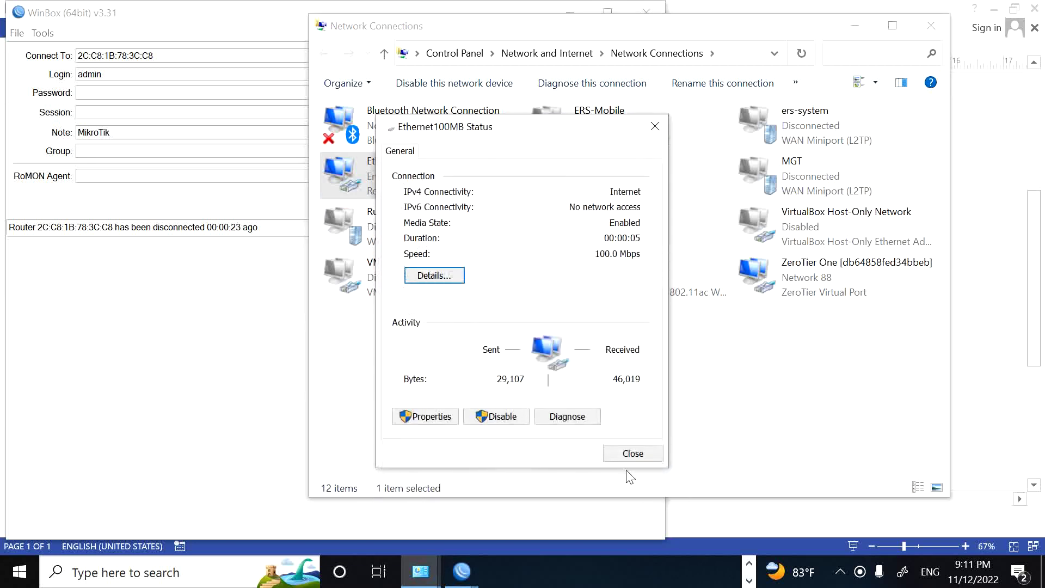
click(455, 278)
click(544, 260)
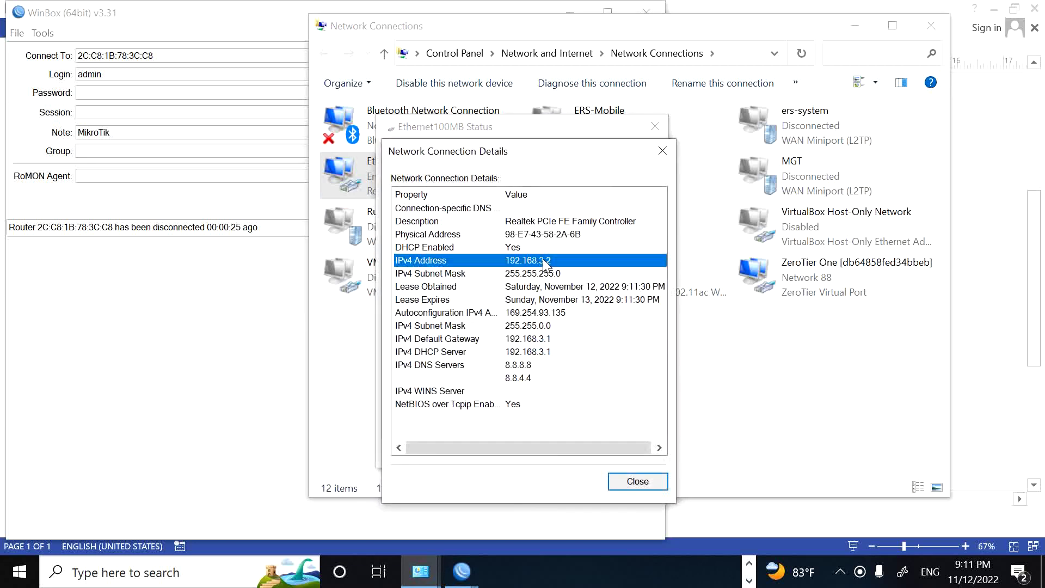
click(542, 337)
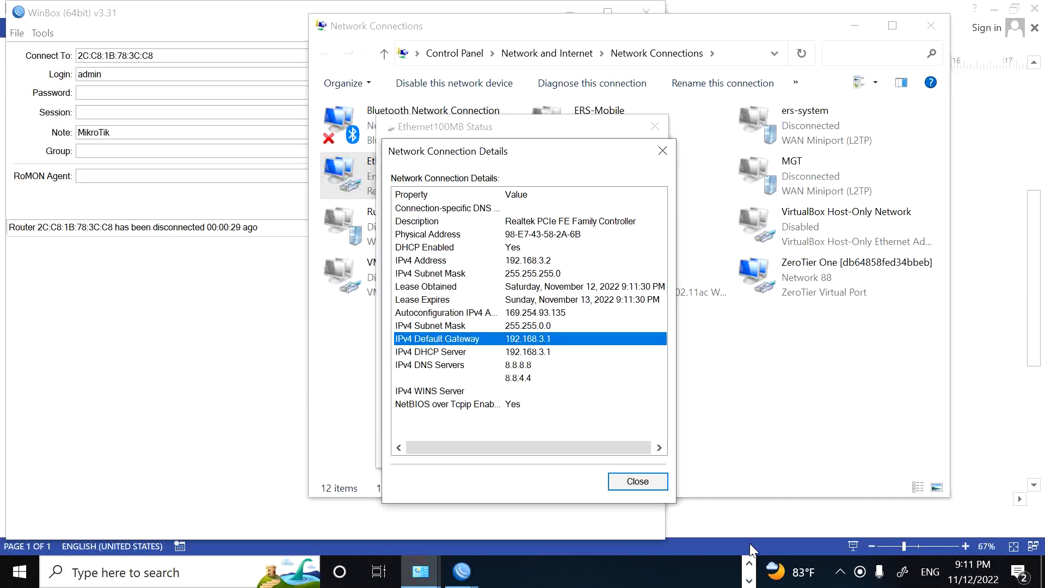
click(749, 563)
click(588, 572)
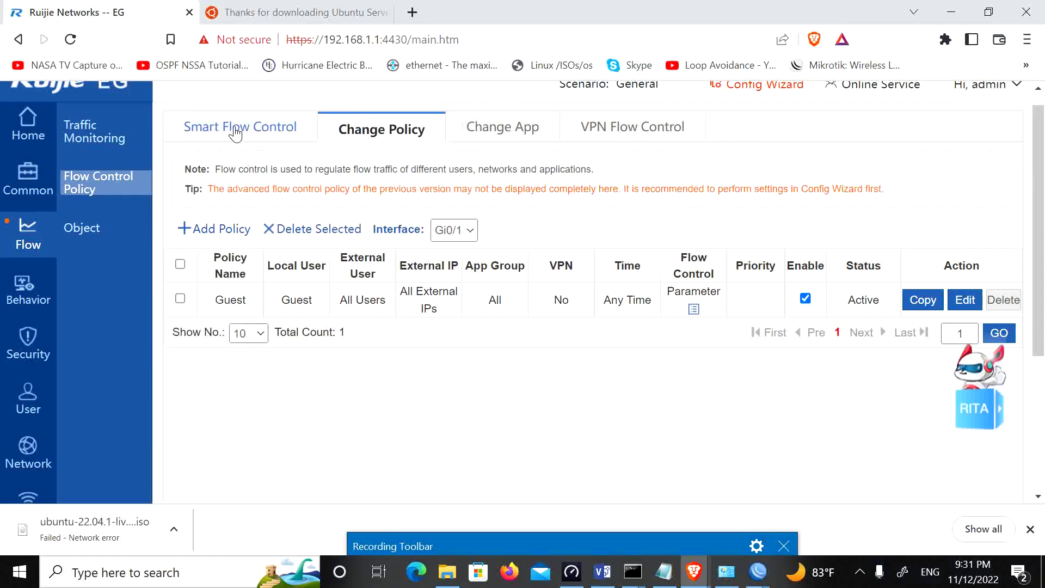
Step: Open the Gi0/0 Guest policy under Smart Flow Control > Change Policy to review its 2000 Kbps limits
click(236, 130)
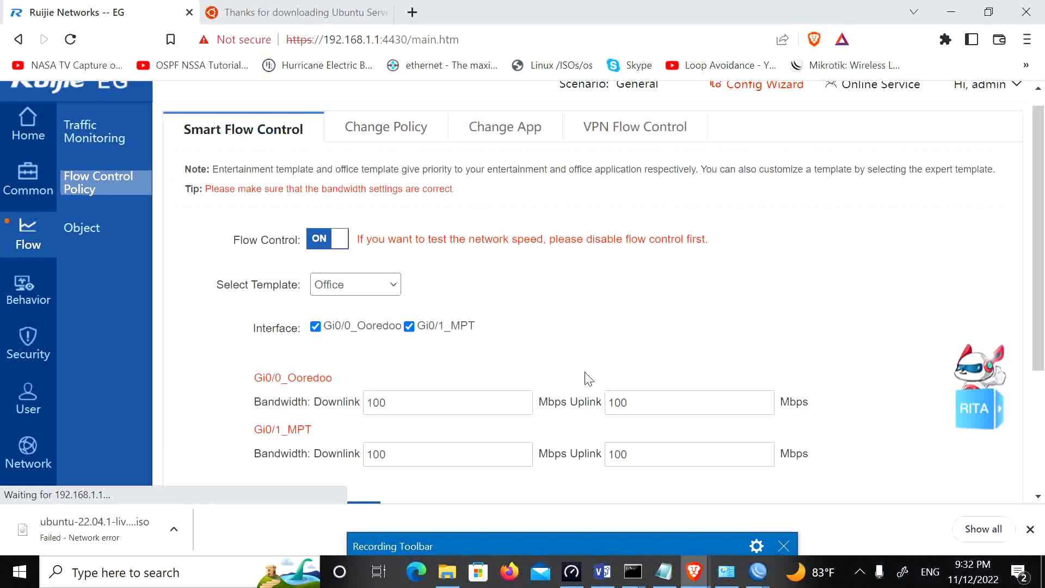
scroll(417, 316, down, 3)
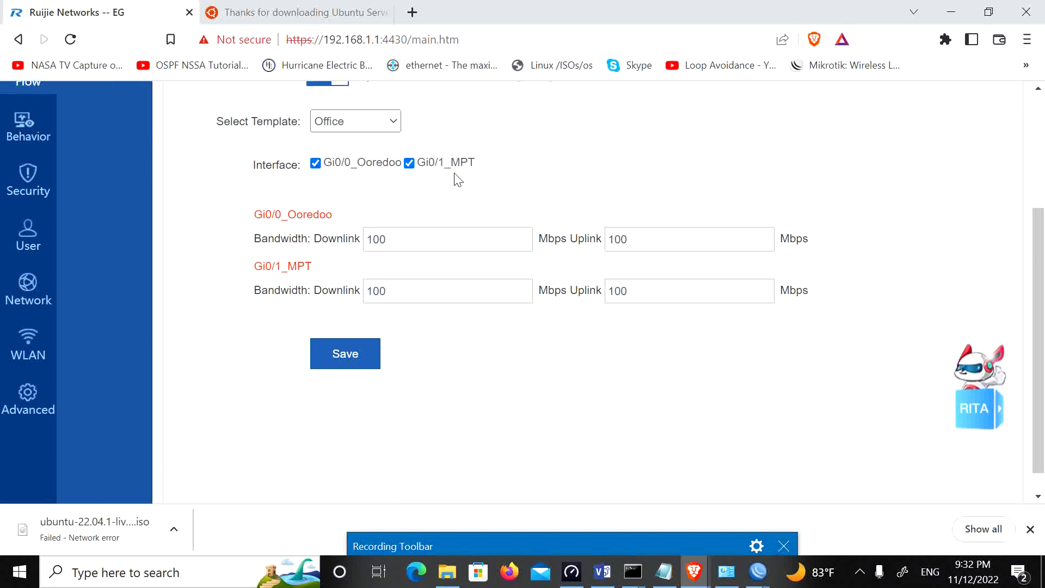
scroll(391, 240, up, 3)
click(367, 135)
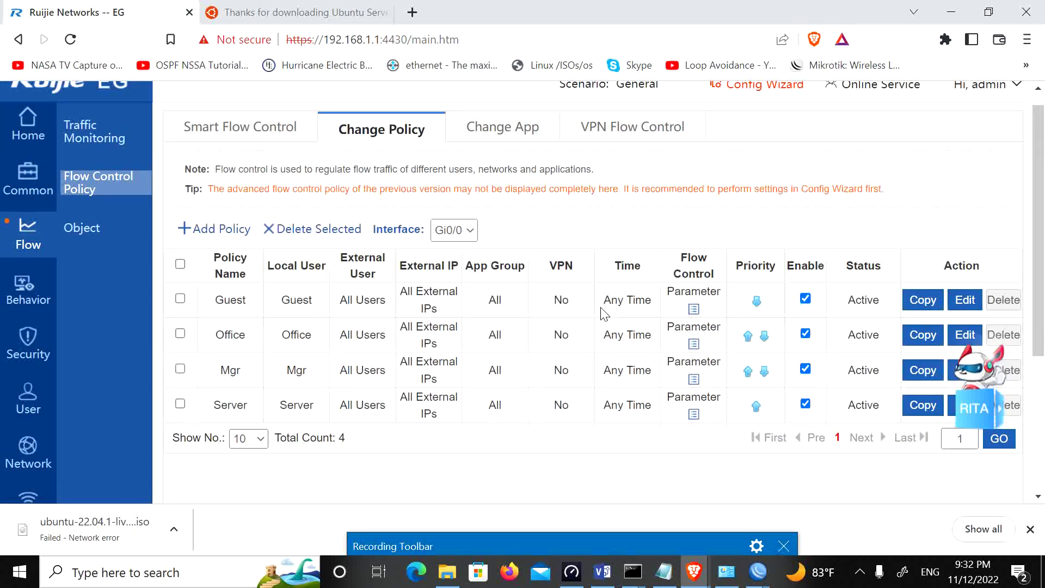
click(465, 234)
click(465, 234)
click(467, 236)
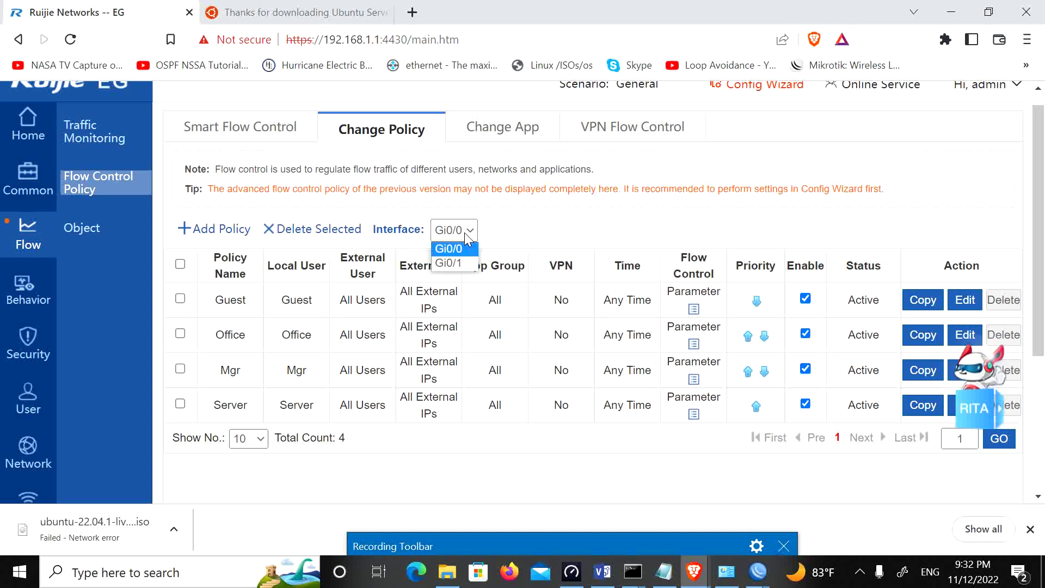
click(467, 235)
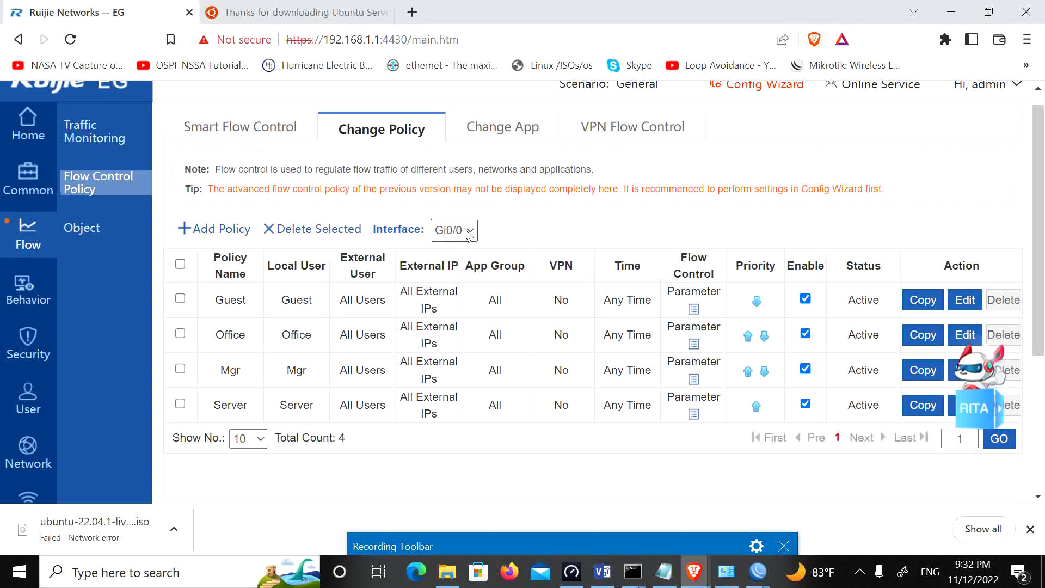
click(965, 300)
scroll(544, 375, down, 1)
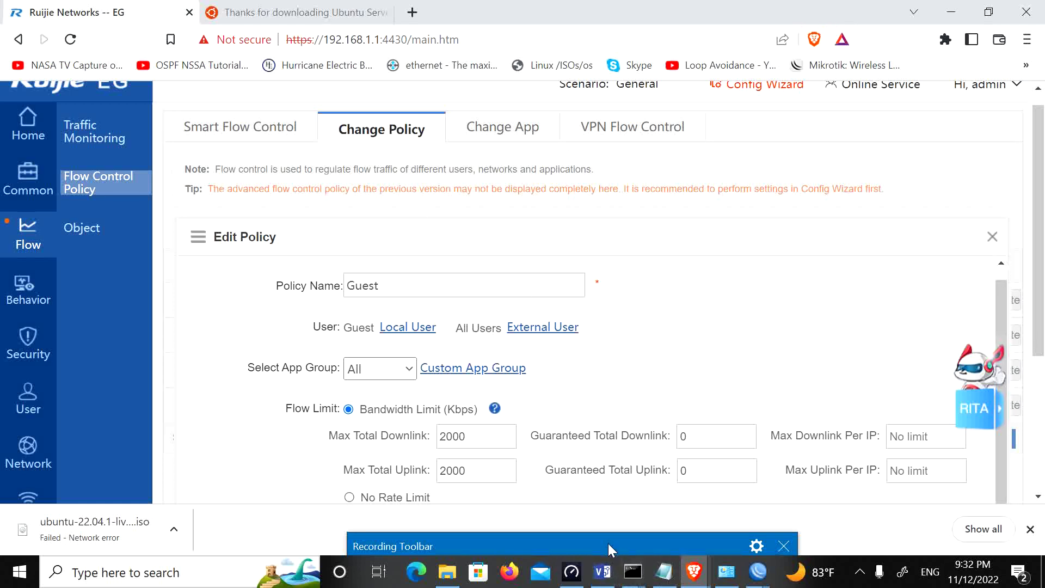
click(604, 573)
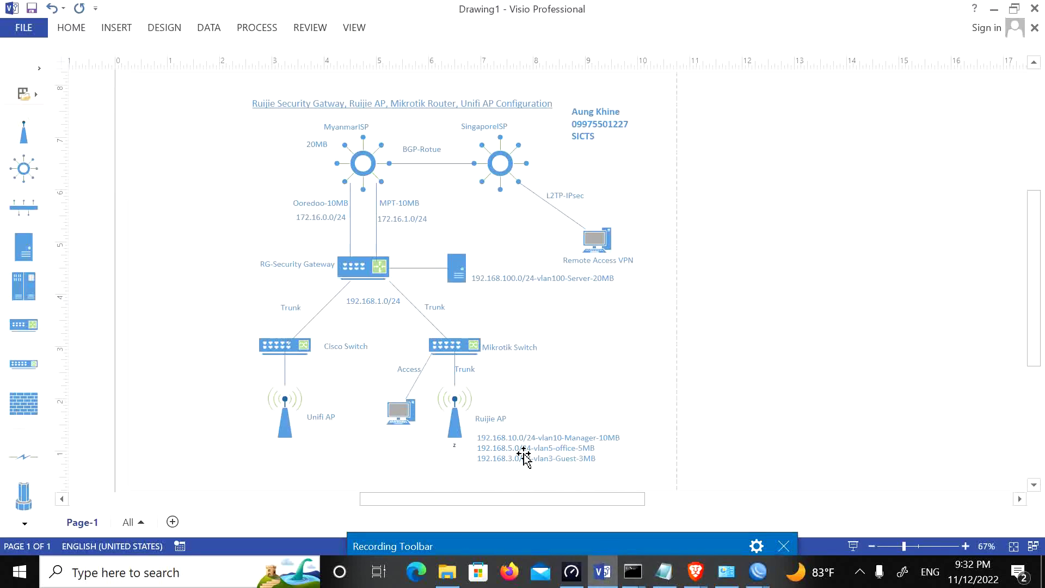
Step: Change the Ruijie AP VLAN note to read office-6MB and Guest-2MB
double_click(582, 455)
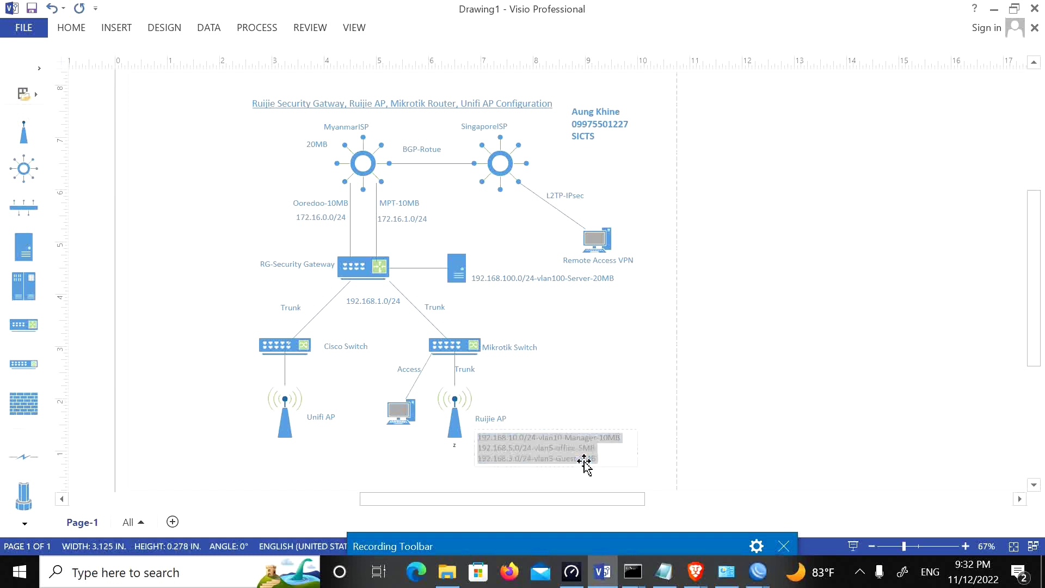
click(587, 458)
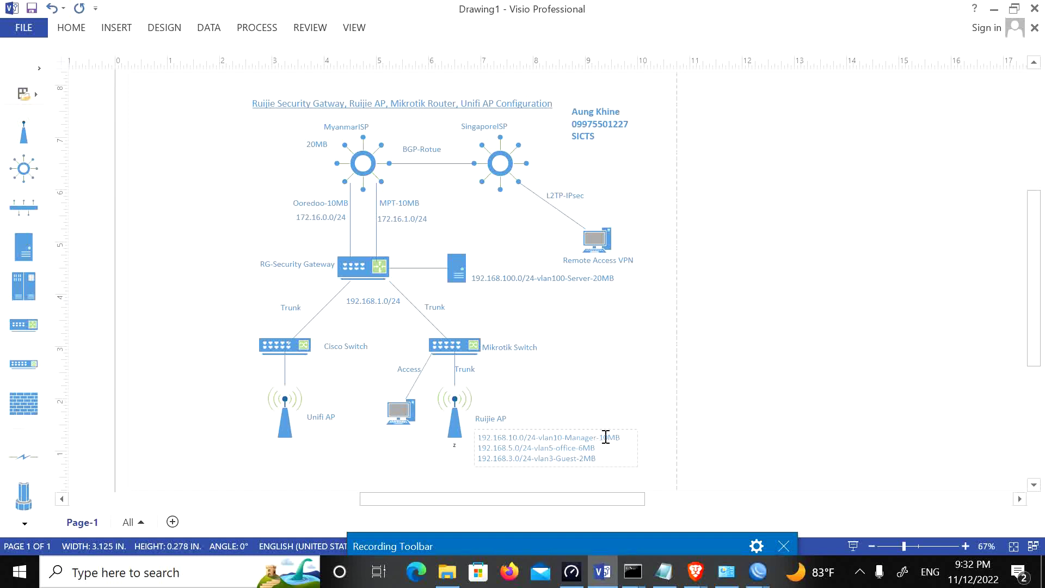
click(789, 366)
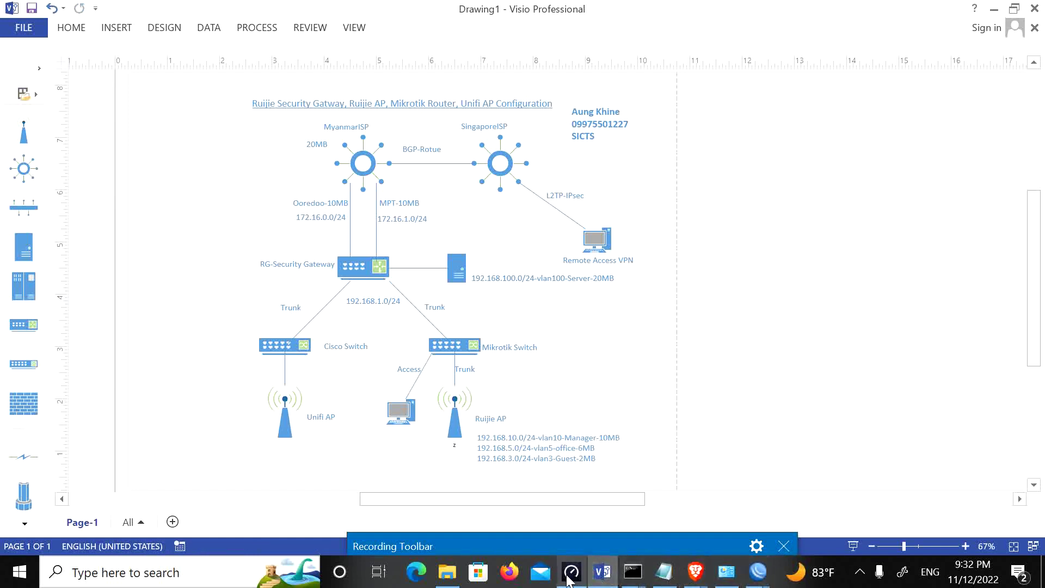
Step: Return to Ruijie EG and show the Gi0/0 policy list under Change Policy
mouse_move(568, 579)
mouse_move(699, 578)
click(636, 502)
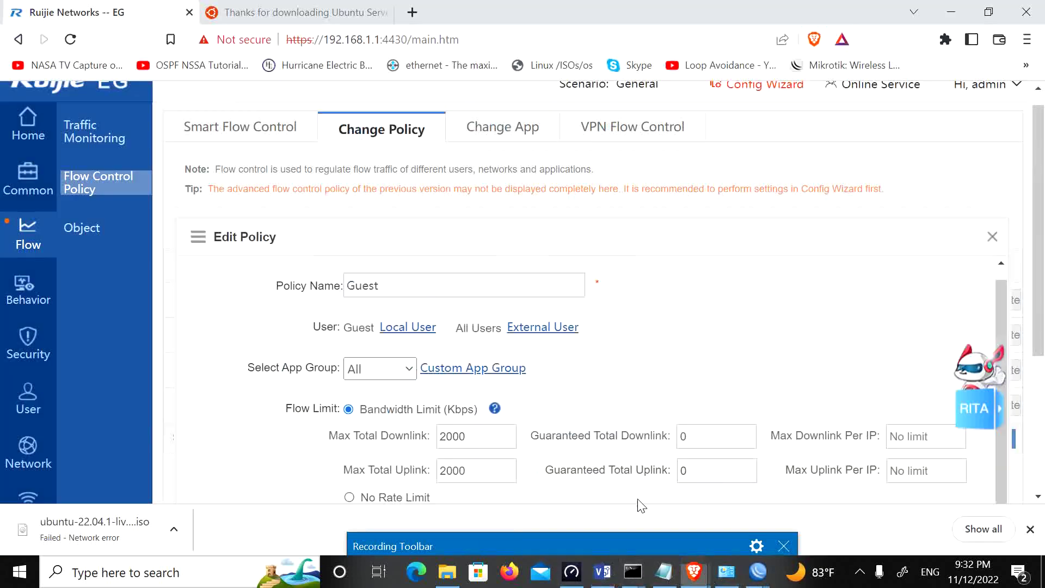
click(227, 128)
scroll(593, 418, down, 3)
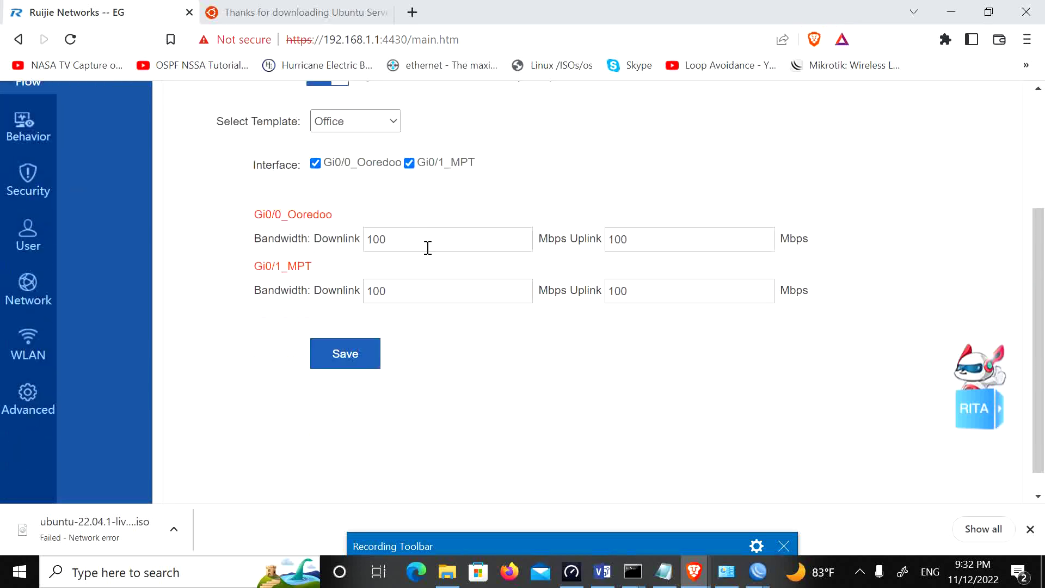
scroll(443, 273, up, 3)
click(394, 136)
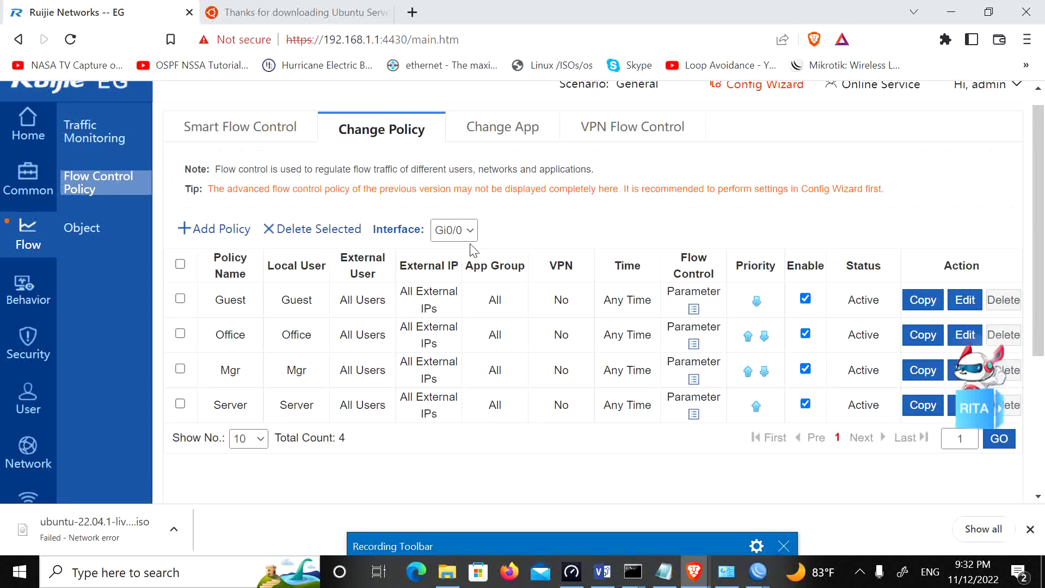
click(452, 233)
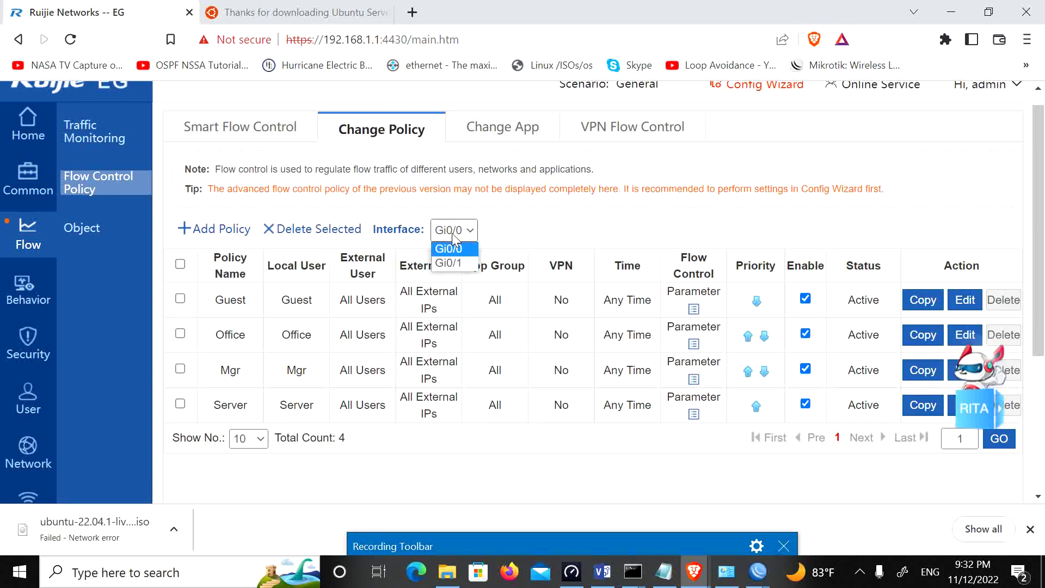
click(451, 233)
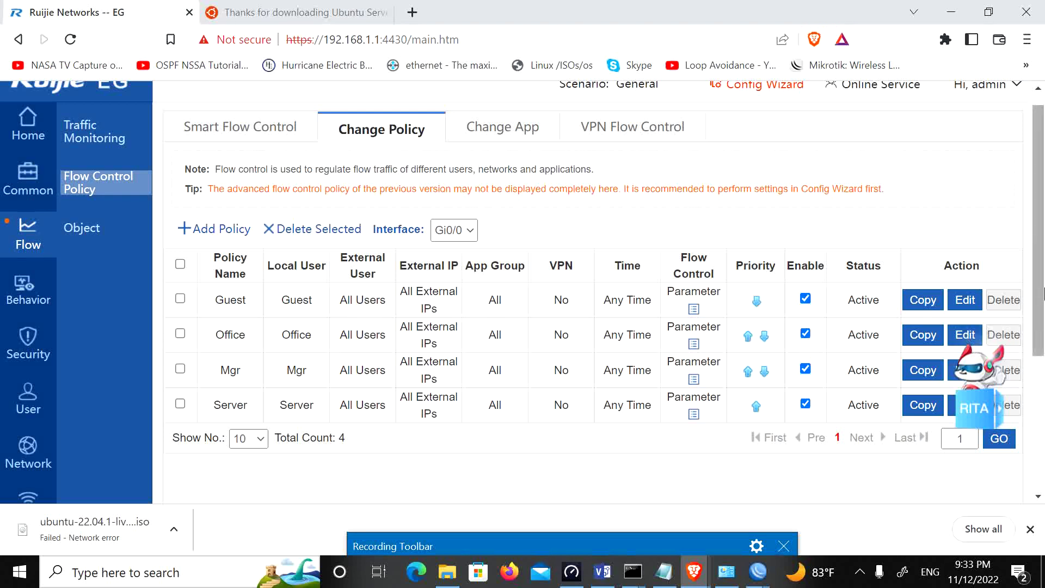
Step: Edit the Office policy to cap total downlink and uplink at 3000 Kbps and save
scroll(1043, 208, up, 1)
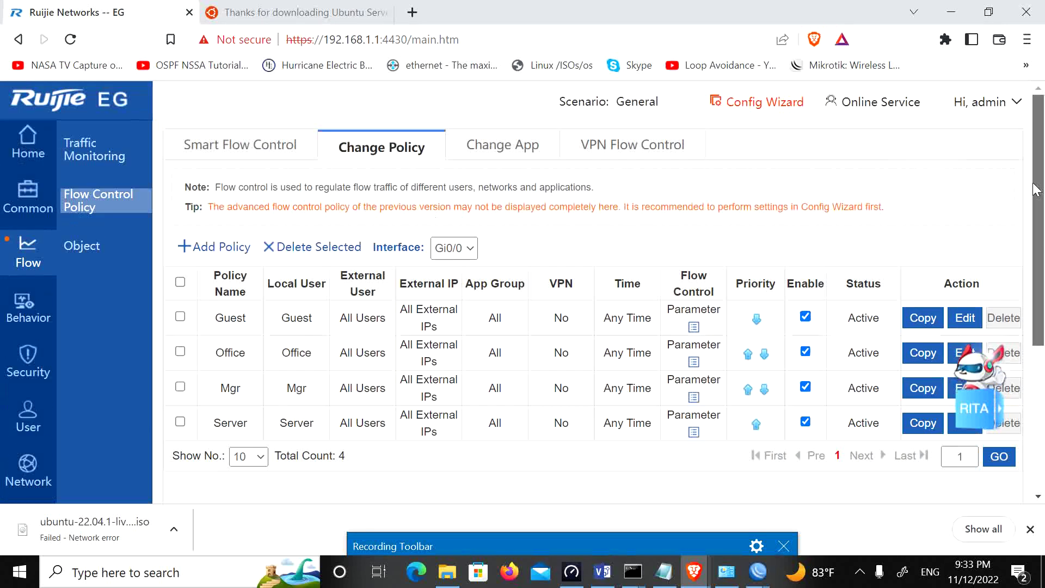
click(181, 351)
scroll(949, 275, down, 2)
click(964, 254)
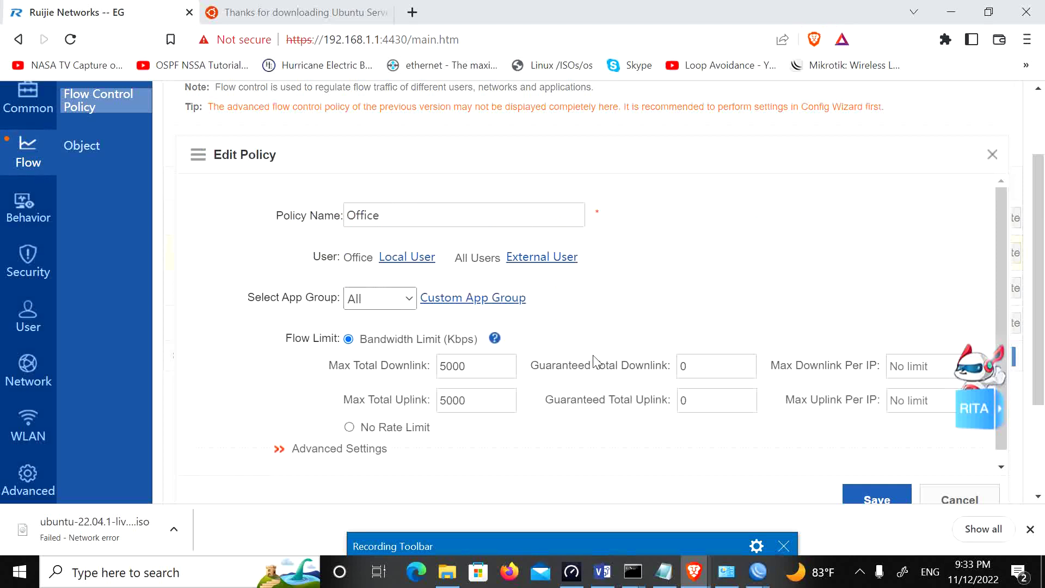
drag(448, 366, 436, 402)
text(3)
text(3)
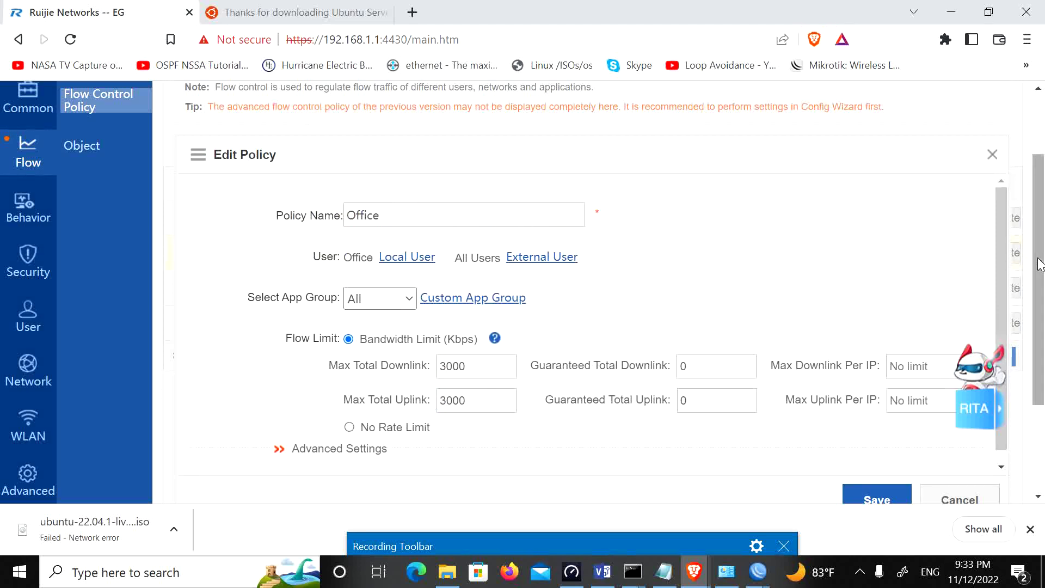
scroll(1040, 264, down, 3)
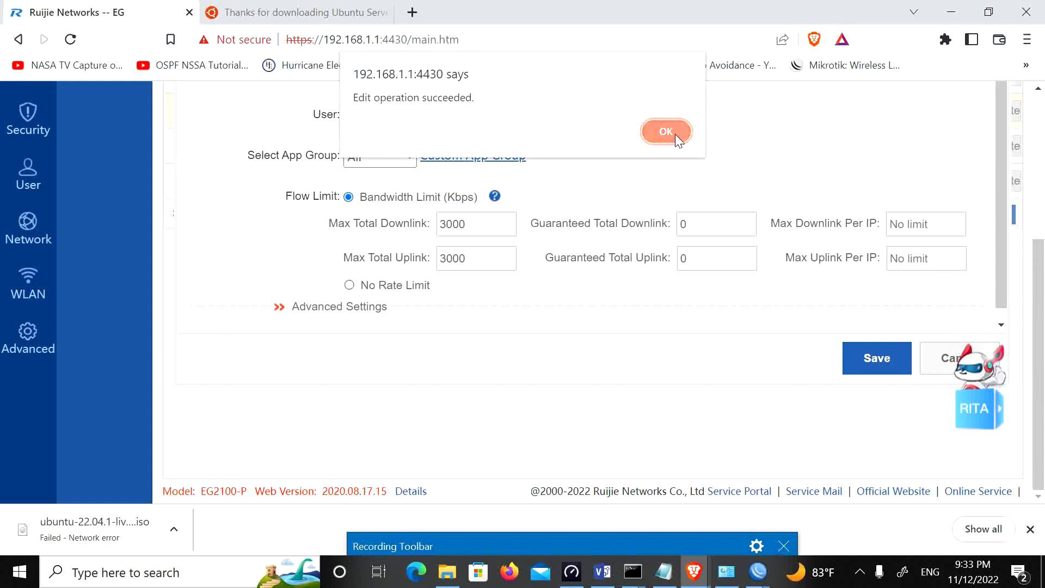
click(675, 133)
scroll(984, 266, up, 3)
click(454, 225)
Step: On Gi0/1, start a new flow-control policy for the Office local user group
click(449, 258)
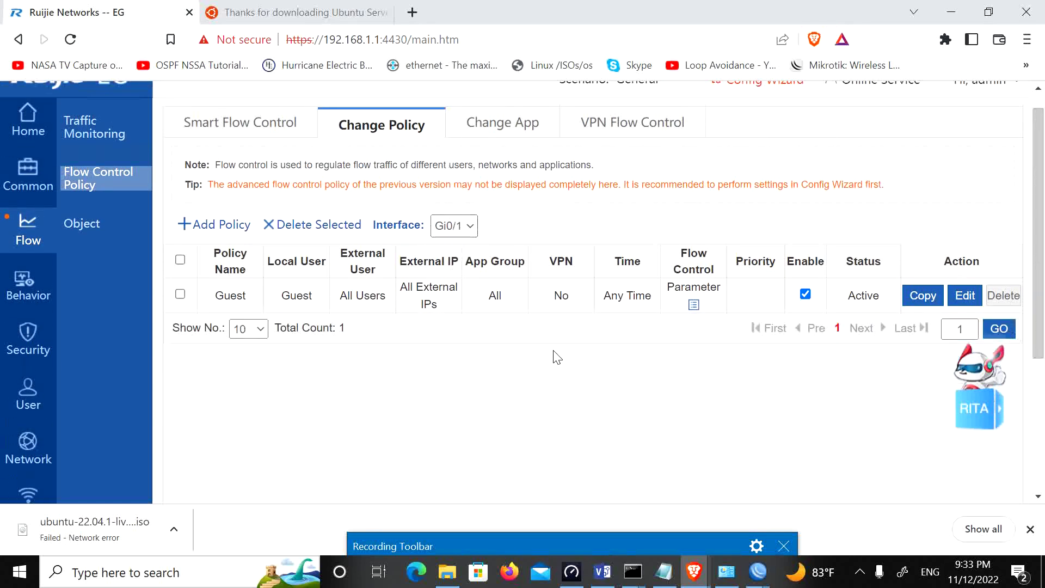
click(210, 226)
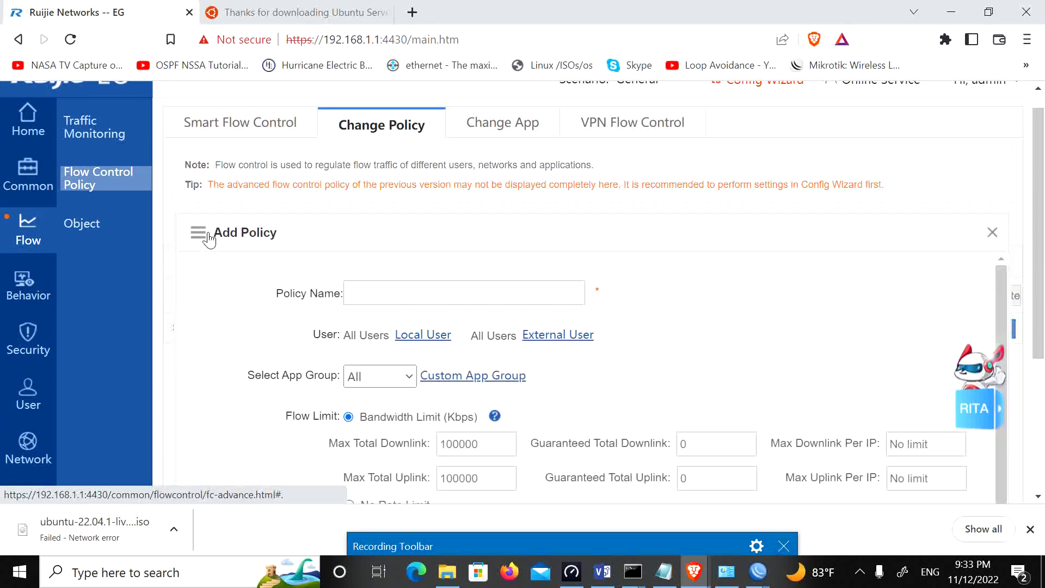
click(411, 335)
click(496, 388)
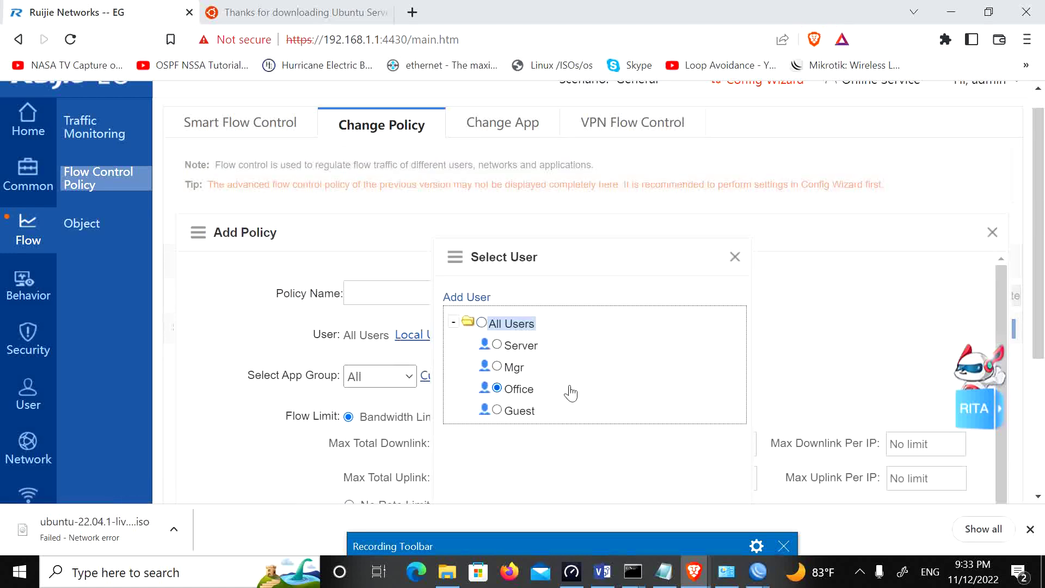
scroll(1039, 300, down, 4)
click(705, 346)
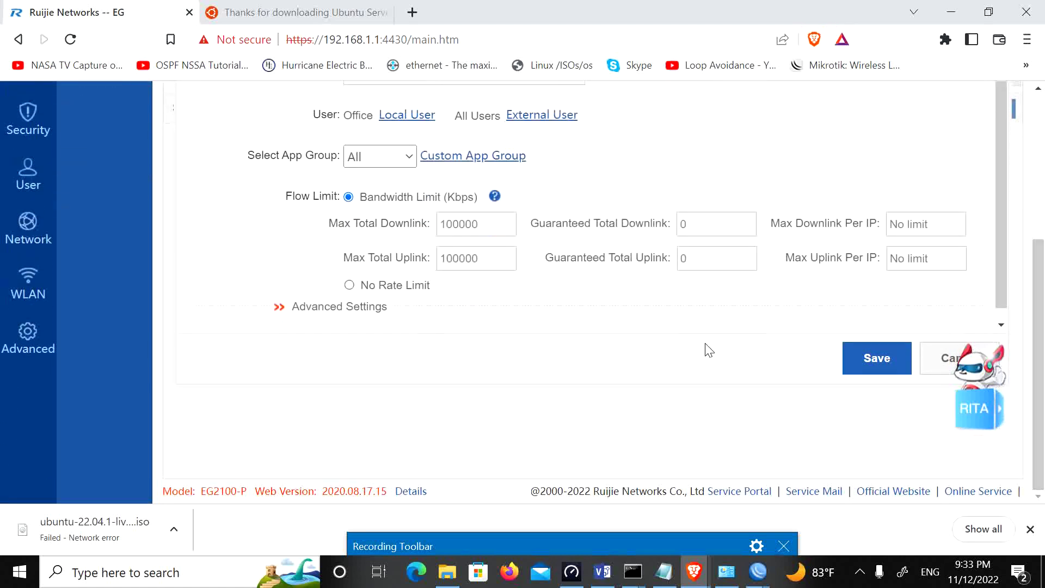
Step: Set the policy's maximum total downlink and uplink to 3000 Kbps
click(488, 228)
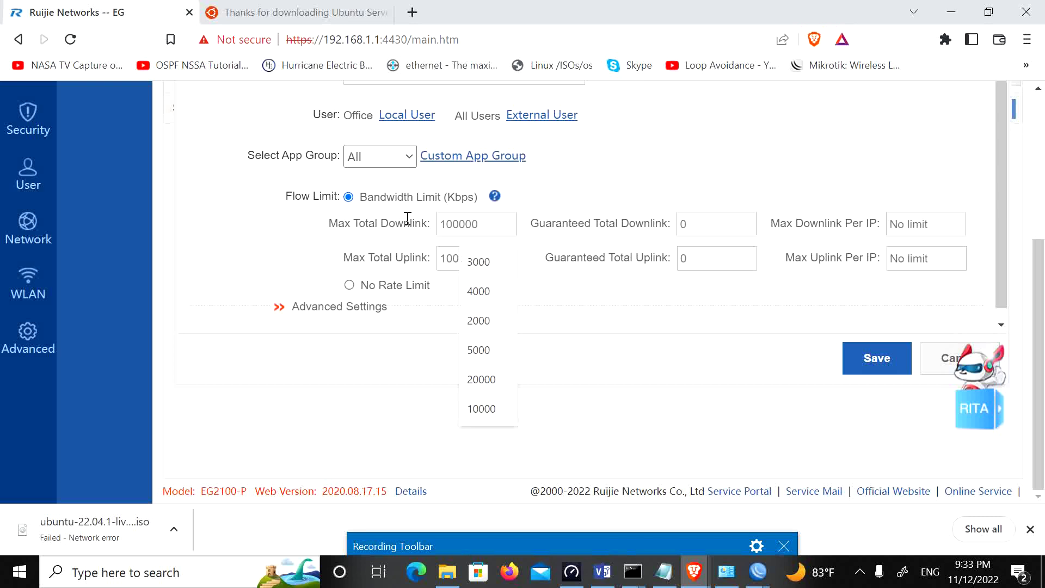
text(3000)
double_click(452, 226)
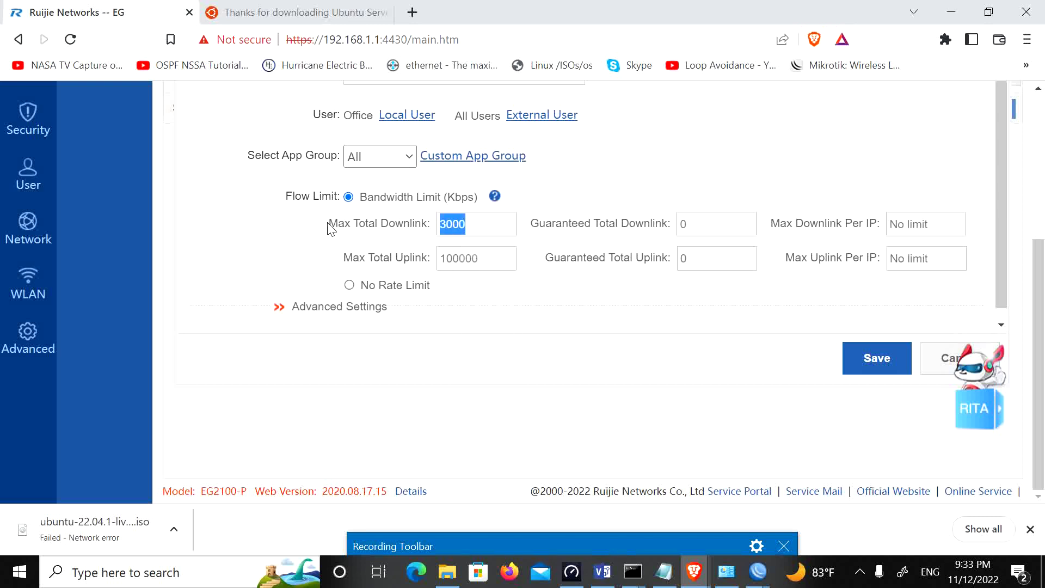
click(494, 262)
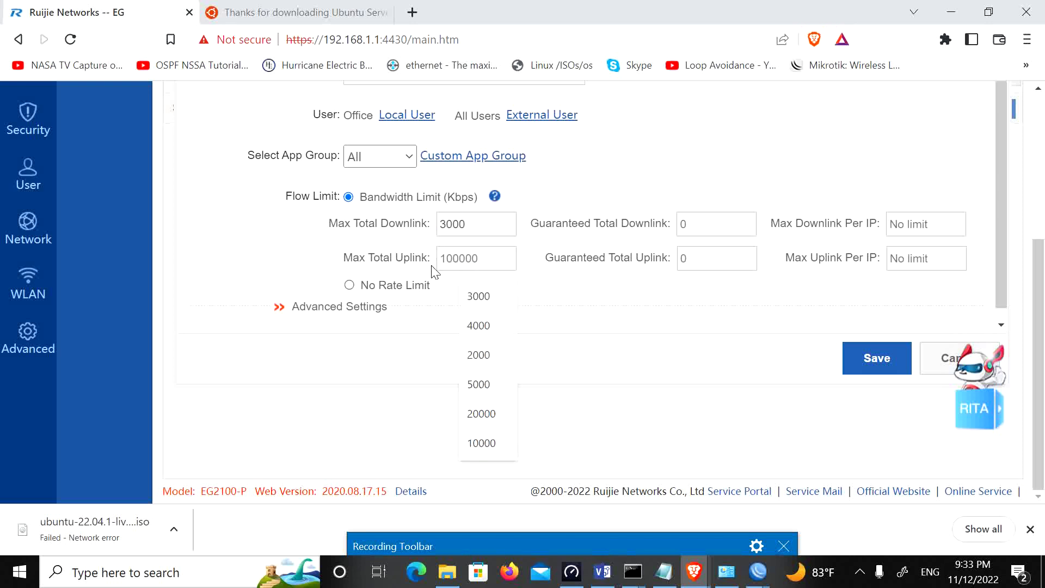
click(478, 296)
click(877, 359)
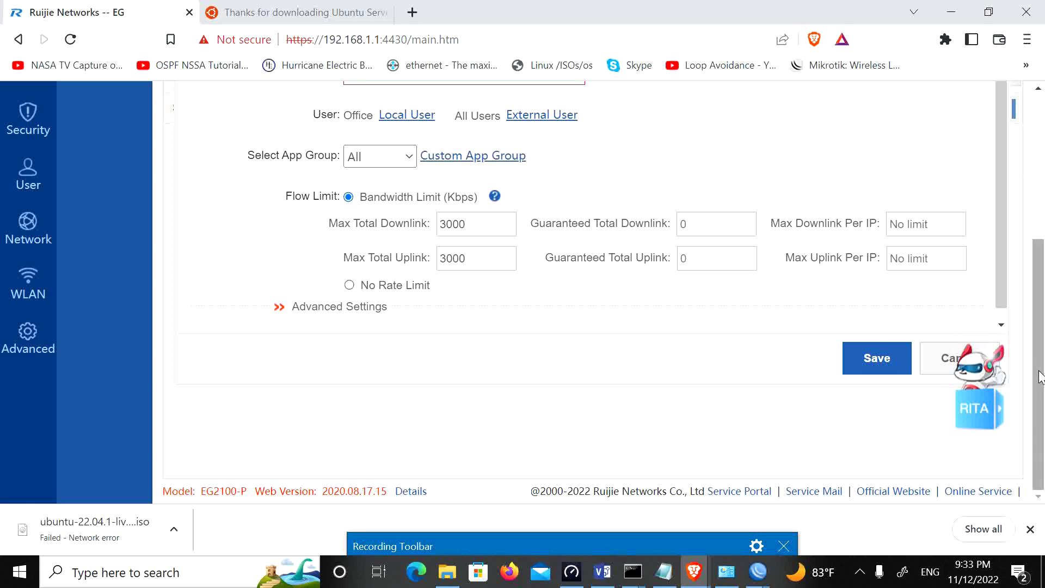
Step: Name the policy Office and save it
scroll(1040, 375, up, 4)
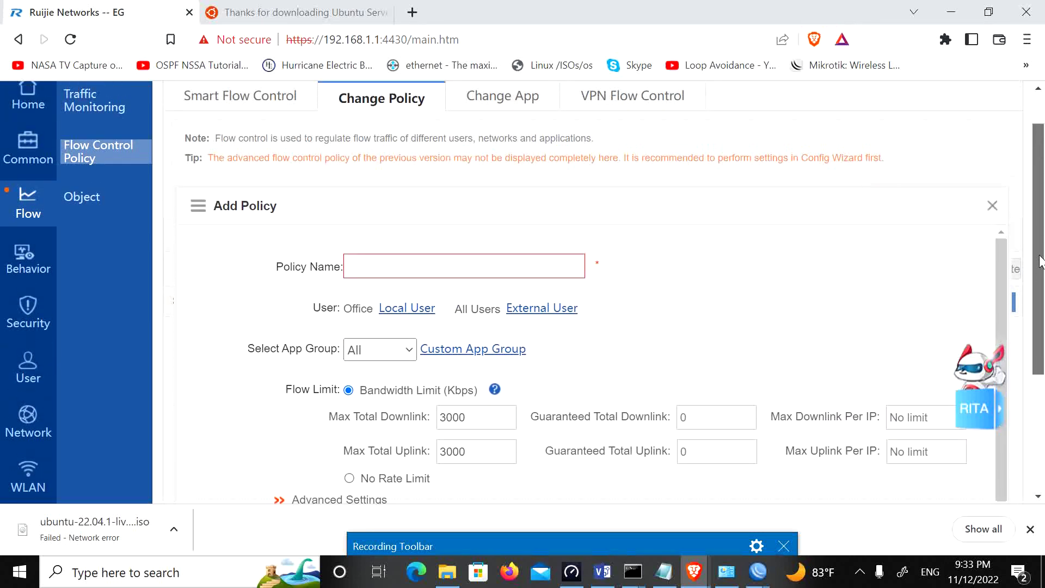
click(393, 265)
text(Office)
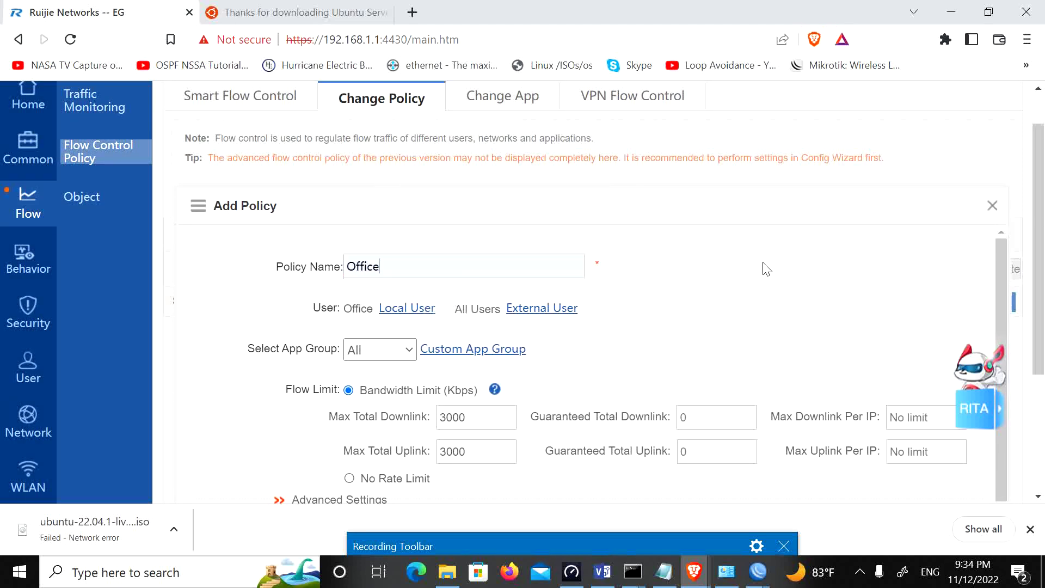
scroll(1012, 298, down, 3)
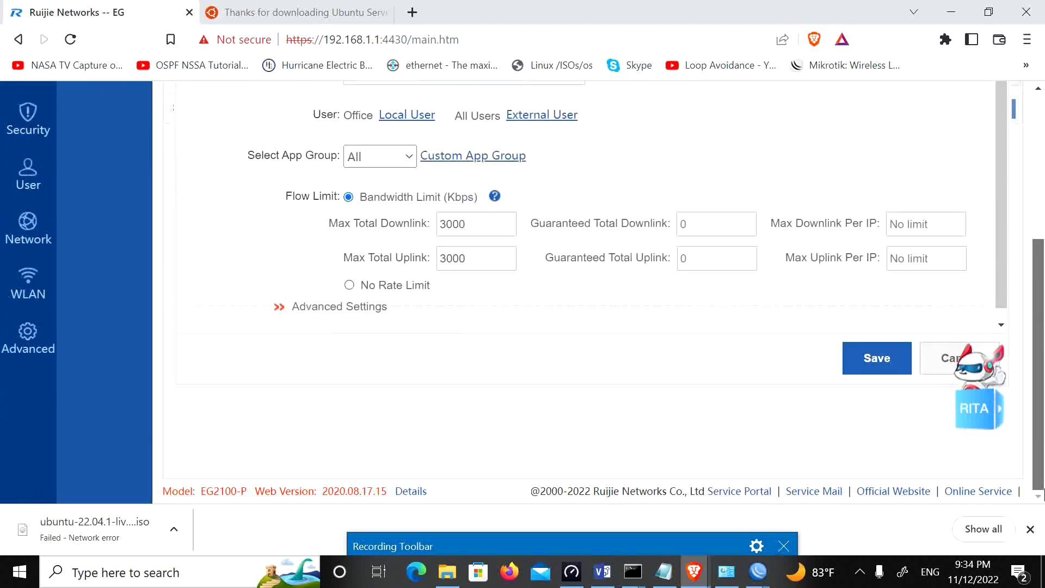
click(874, 357)
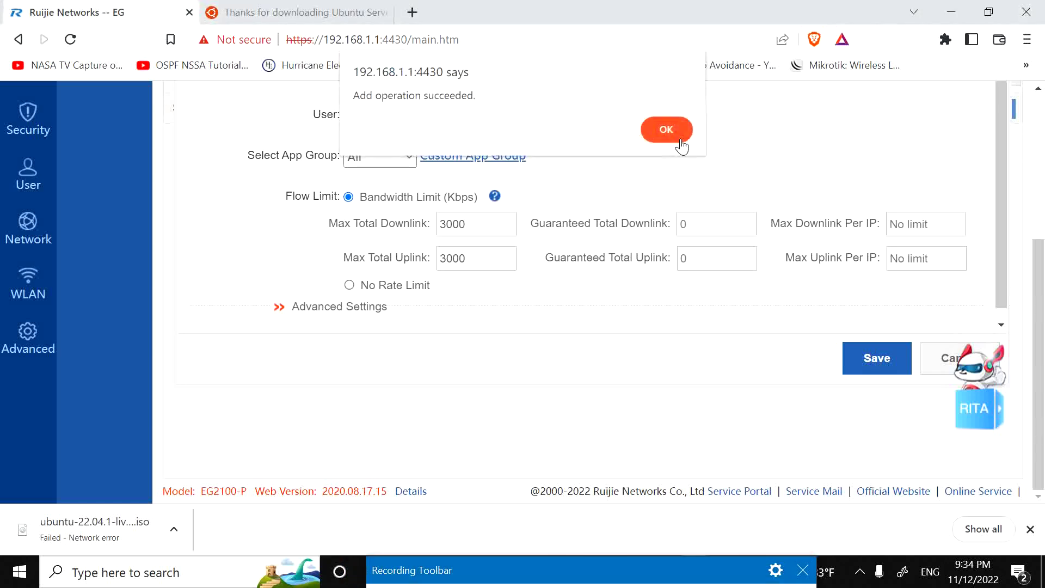
click(676, 139)
scroll(700, 300, up, 3)
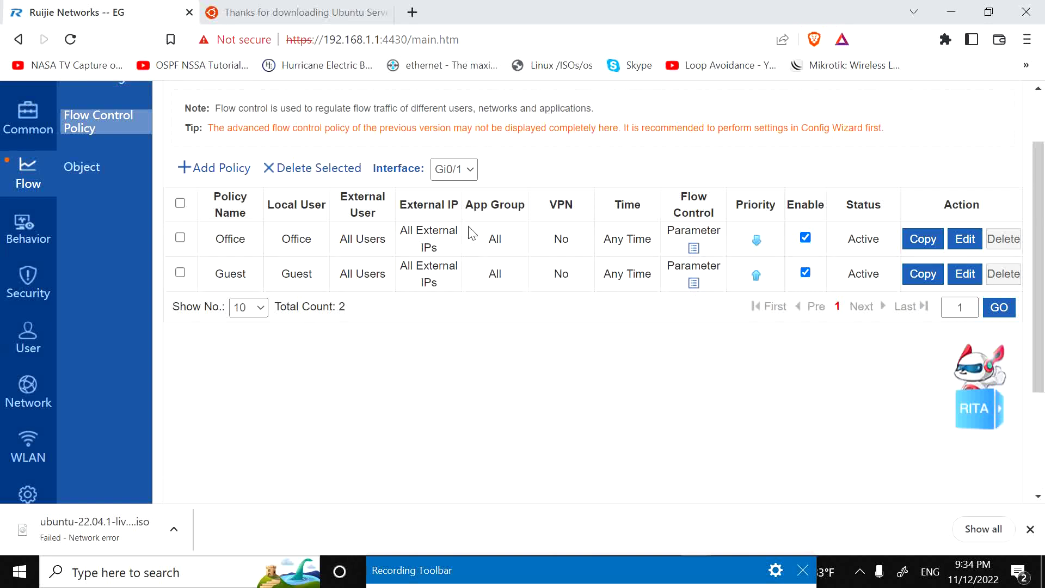
Step: On Gi0/1, add a policy named Mgr covering the Mgr local user group
click(460, 178)
click(462, 174)
click(205, 169)
click(419, 237)
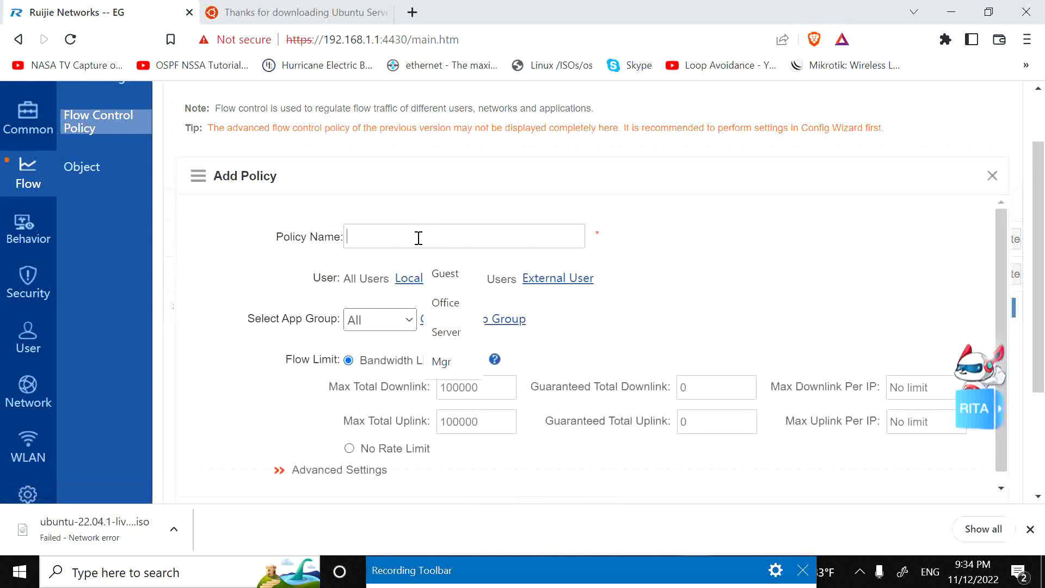
text(Mgr)
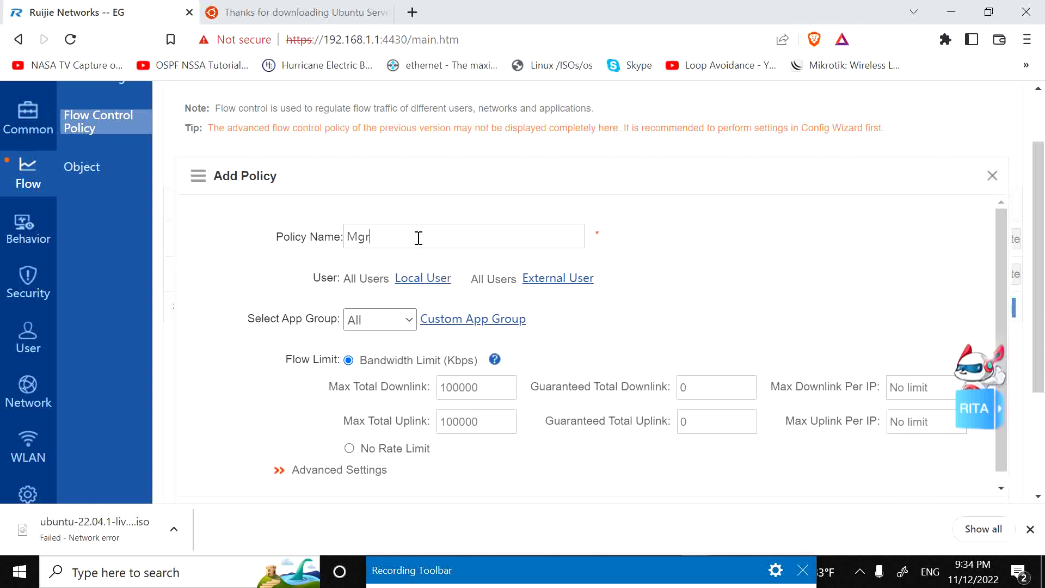
click(405, 279)
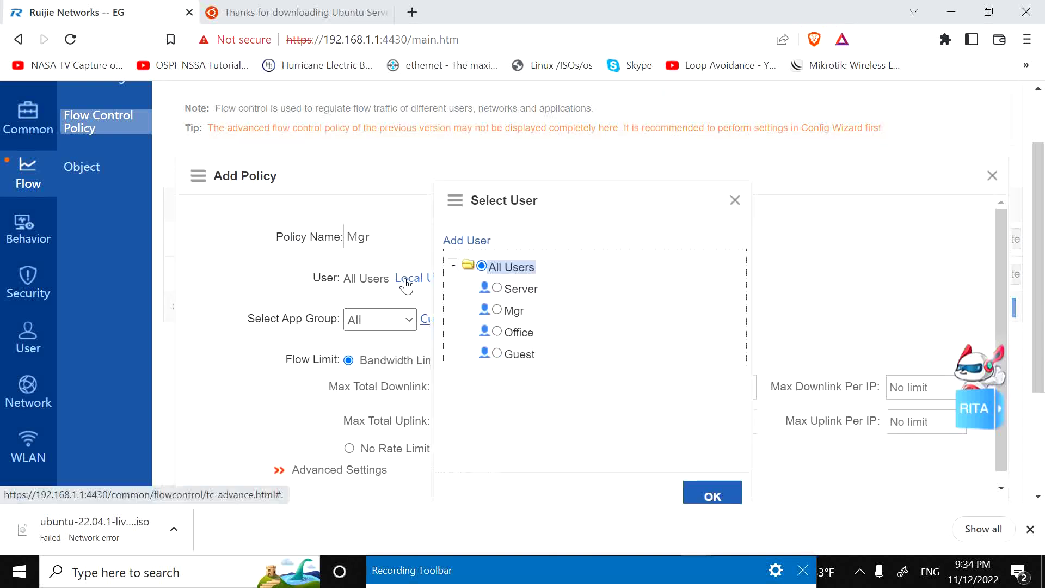
click(496, 309)
click(711, 497)
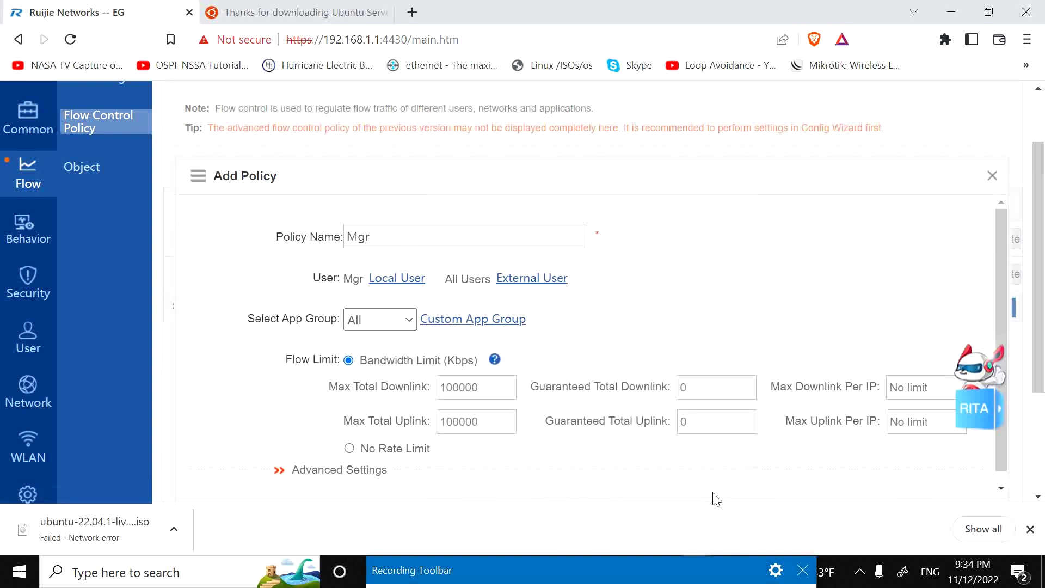
Step: Set the Mgr policy's downlink and uplink limits to 5000 Kbps and save
scroll(713, 497, down, 3)
click(479, 224)
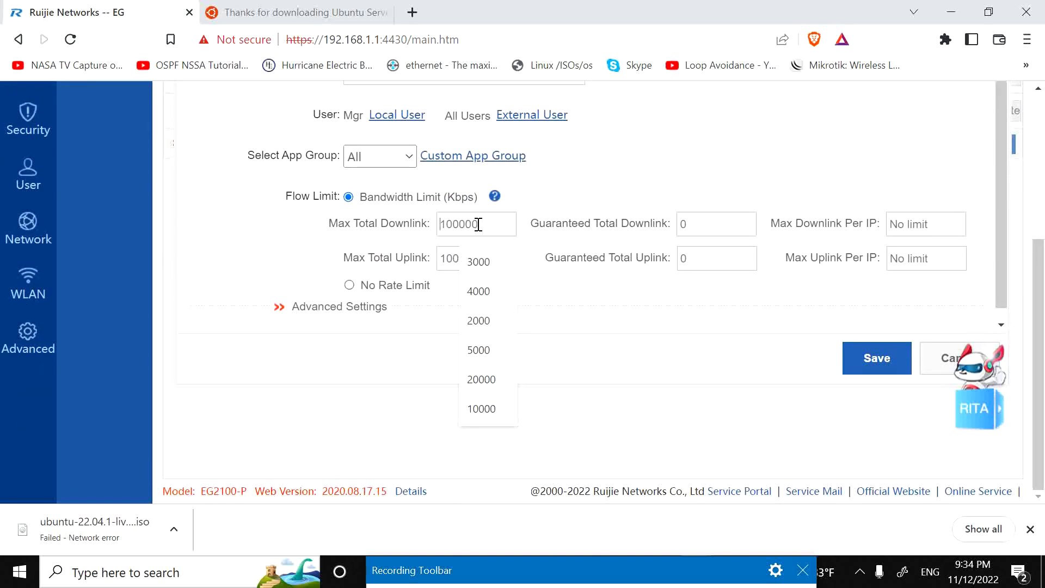
text(5)
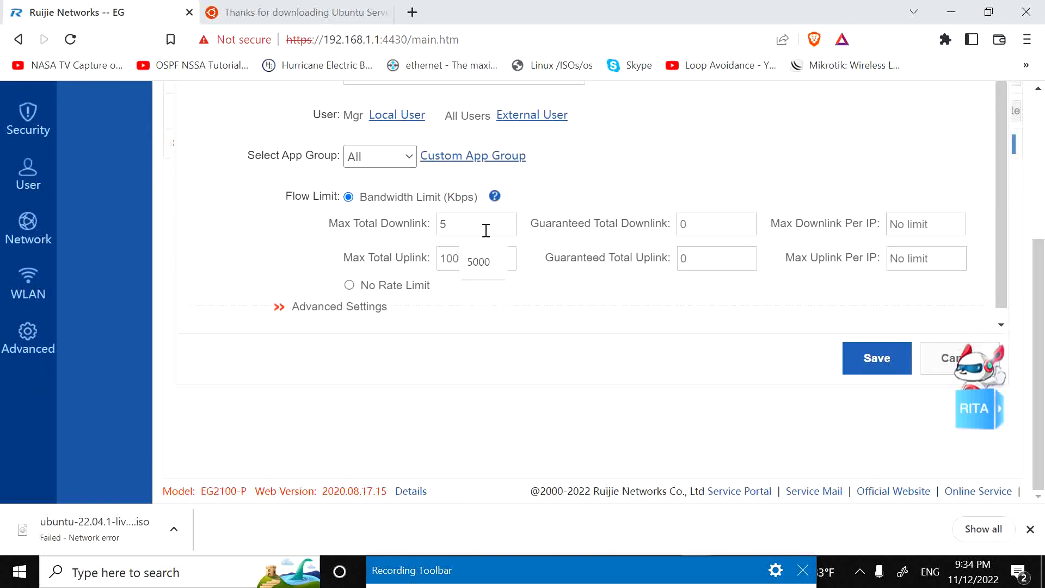
text(000)
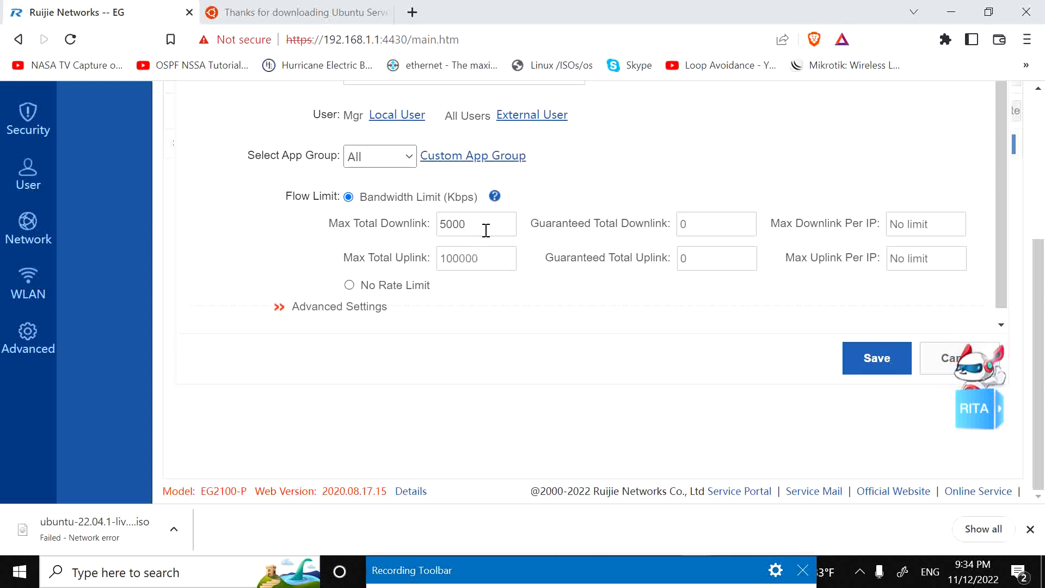
drag(486, 230, 256, 246)
key(ctrl+c)
click(481, 259)
key(ctrl+v)
click(890, 360)
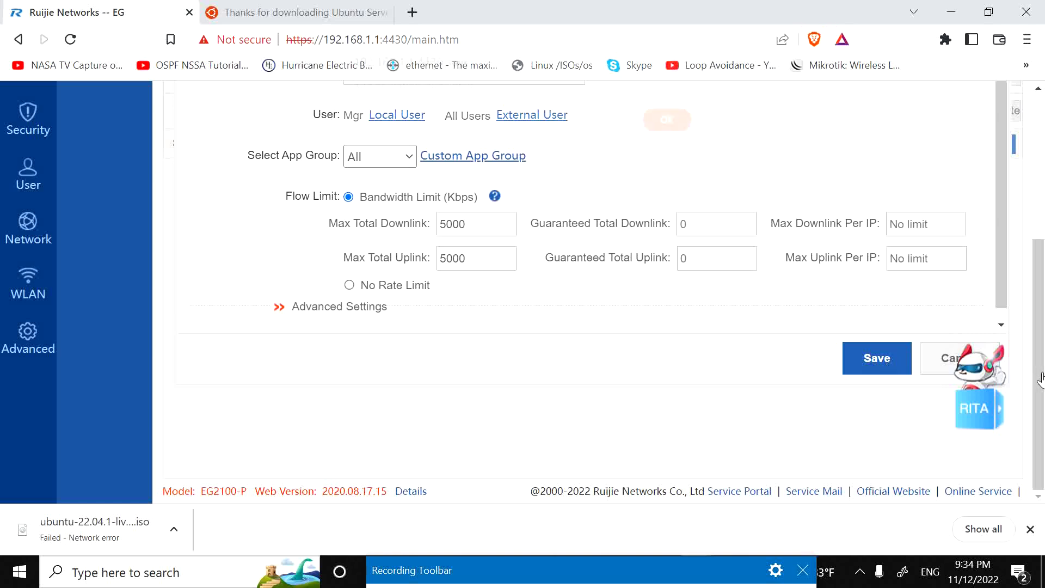
click(666, 131)
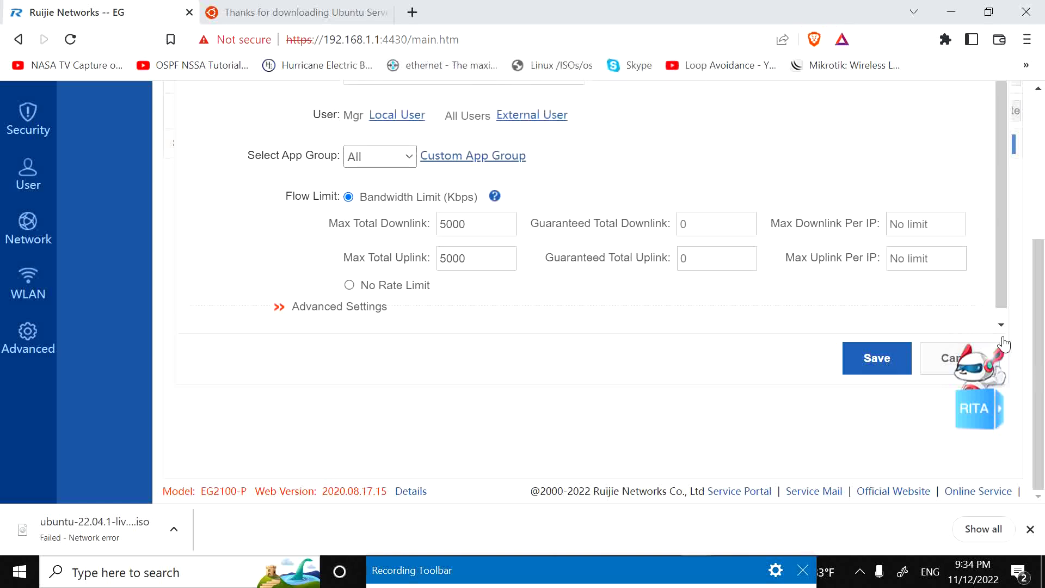
Step: Switch the interface to Gi0/0 to show its policy list
scroll(1044, 356, up, 3)
click(466, 193)
click(458, 211)
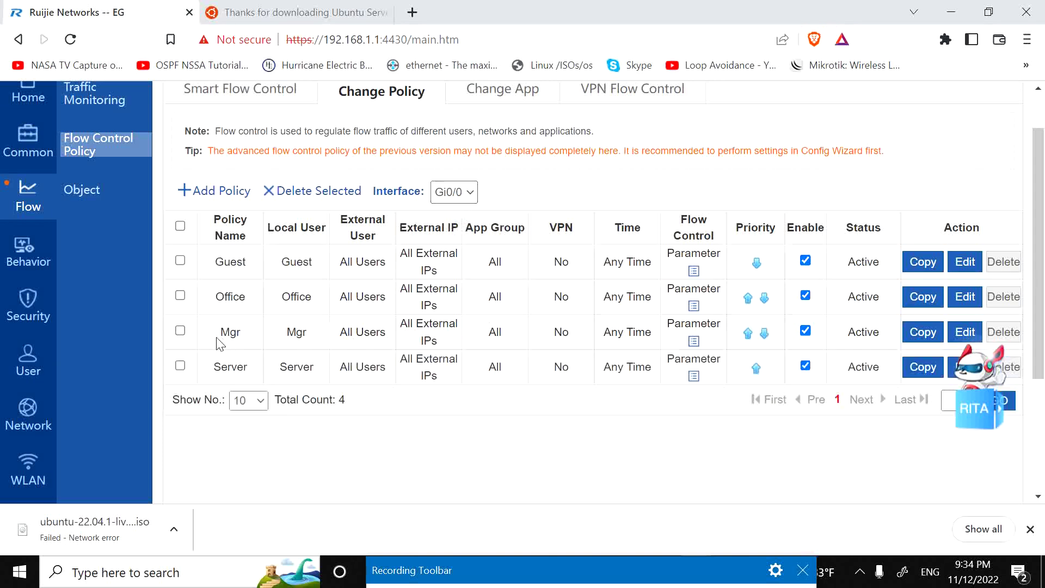
Step: Change the Gi0/0 Mgr policy's 10000 Kbps downlink and uplink limits to 5000 and save
click(181, 331)
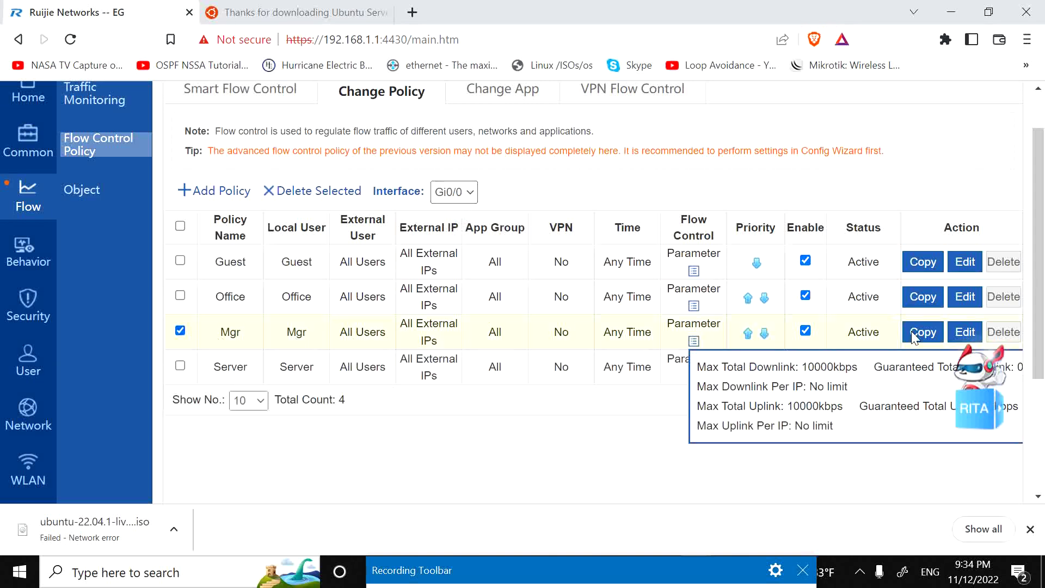
click(965, 333)
drag(471, 413, 383, 406)
text(5000)
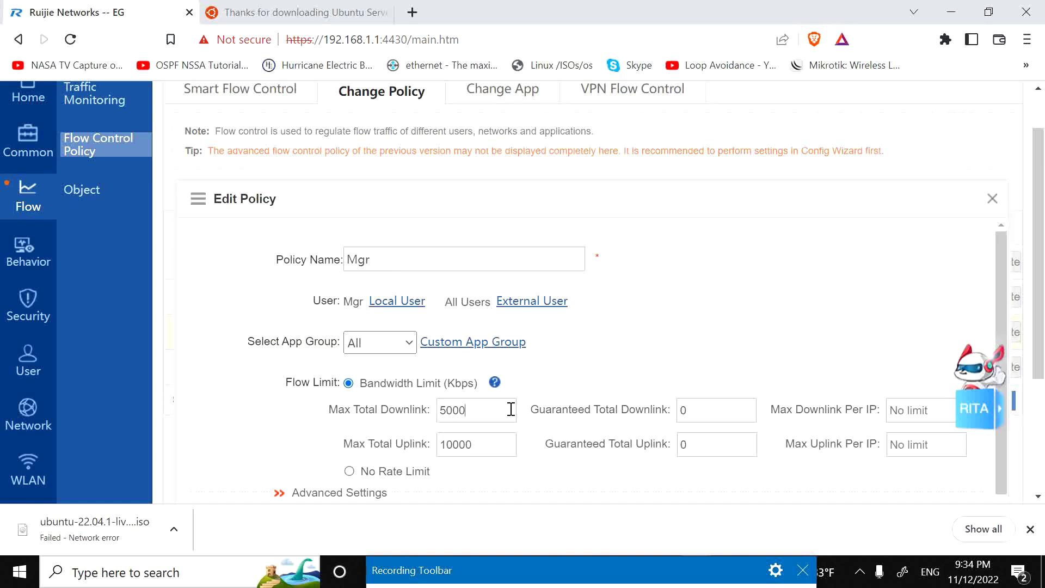
drag(510, 409, 379, 416)
key(ctrl+c)
drag(483, 450, 384, 443)
key(ctrl+v)
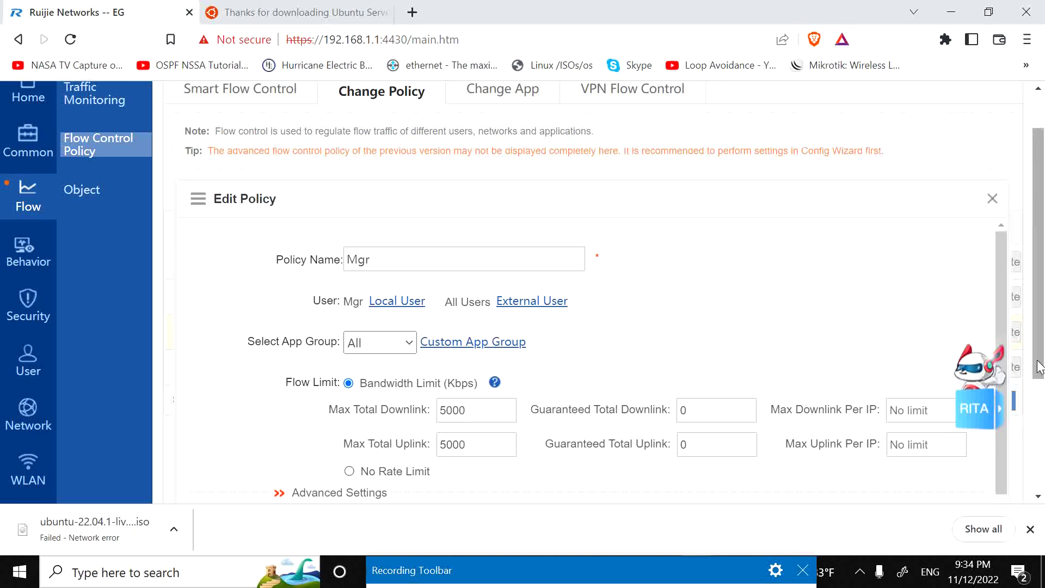
scroll(1039, 366, down, 3)
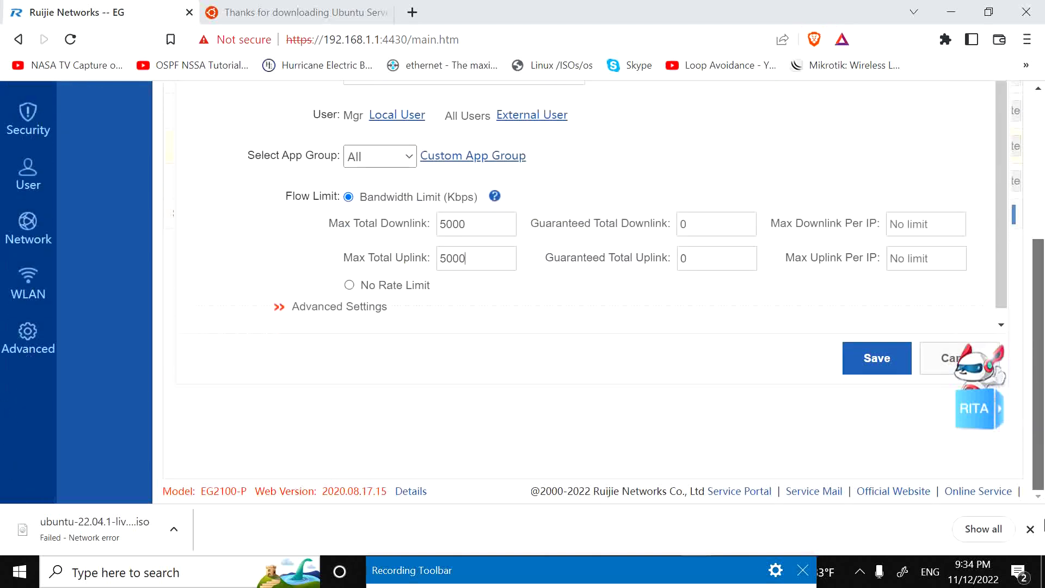
click(878, 373)
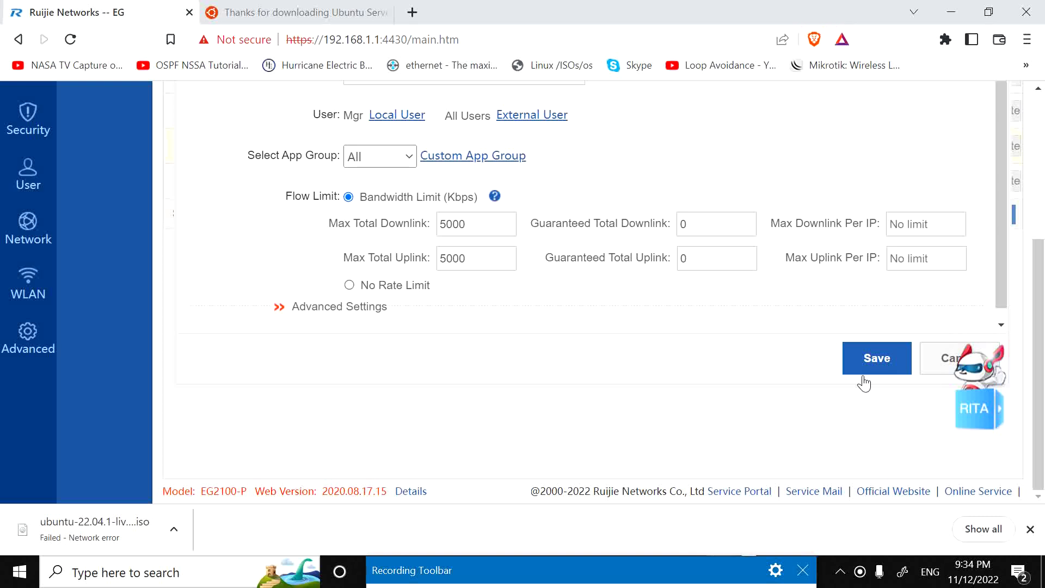
click(141, 573)
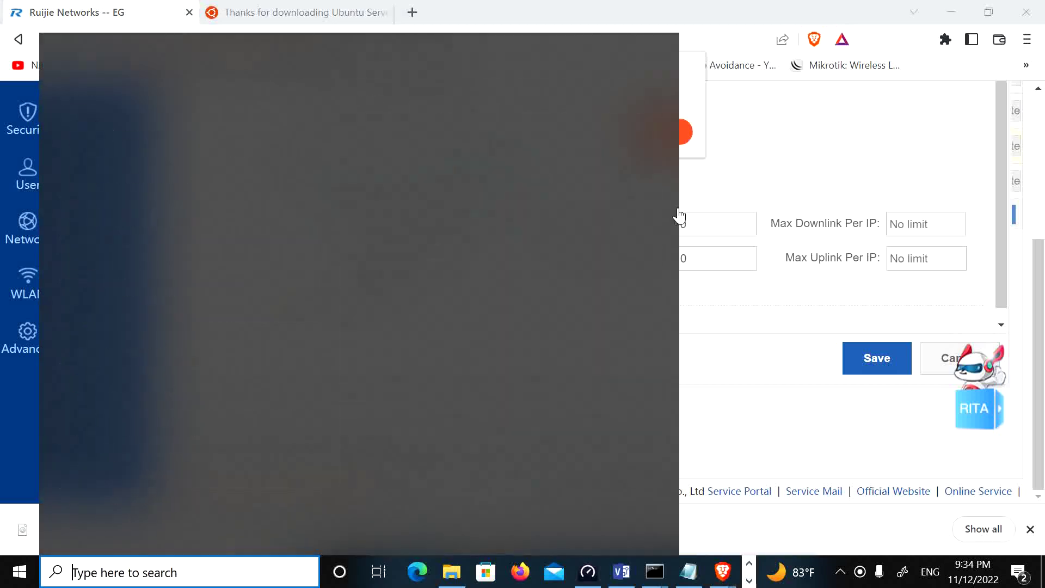
click(751, 128)
click(665, 131)
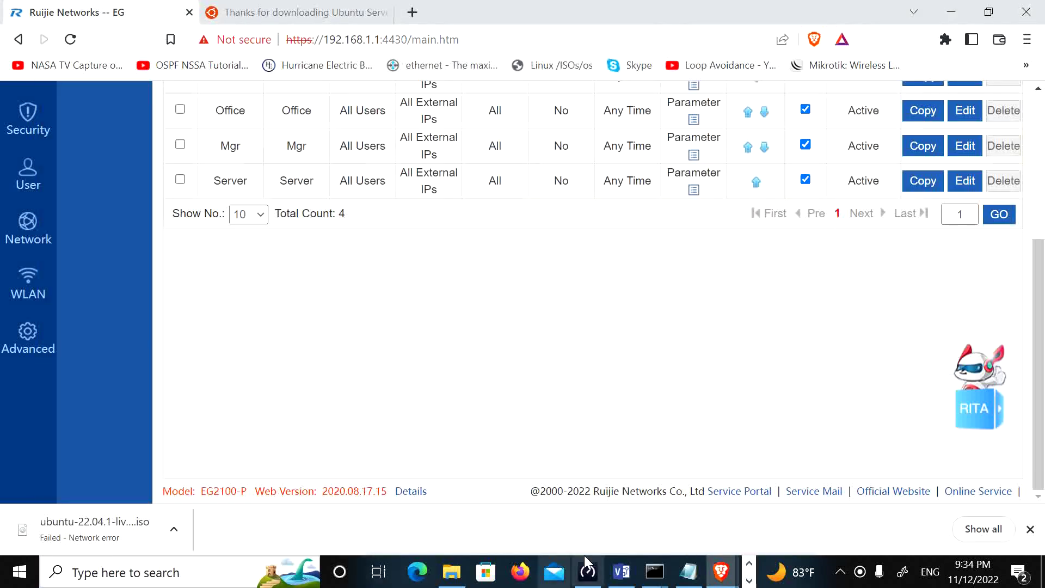
Step: Bring up the Visio network diagram with its per-VLAN bandwidth plan
click(618, 577)
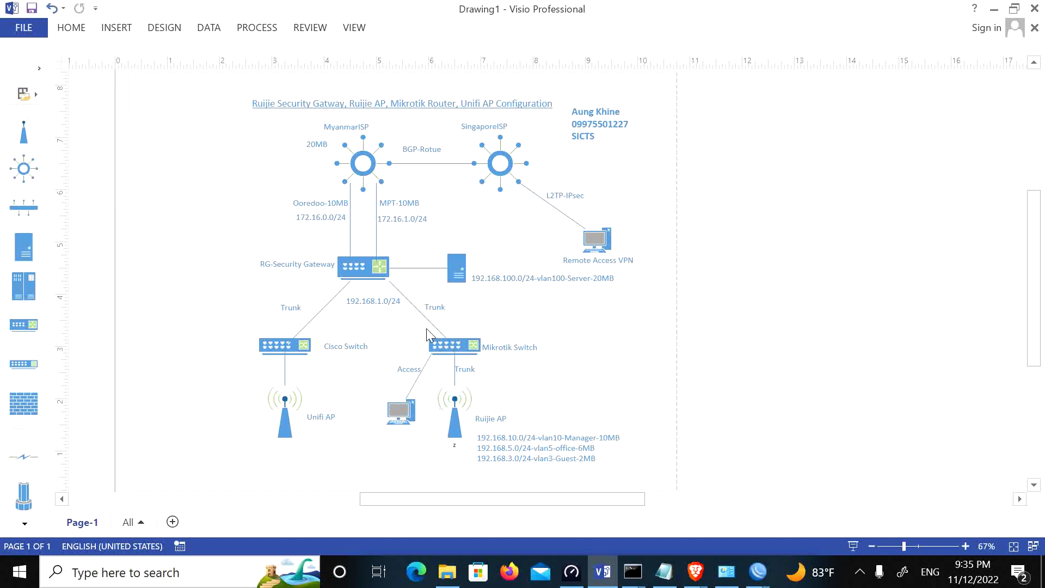
mouse_move(436, 374)
Step: Verify Ethernet100MB has IPv4 address 192.168.3.2, then start a Speedtest run
click(994, 9)
click(727, 571)
double_click(430, 176)
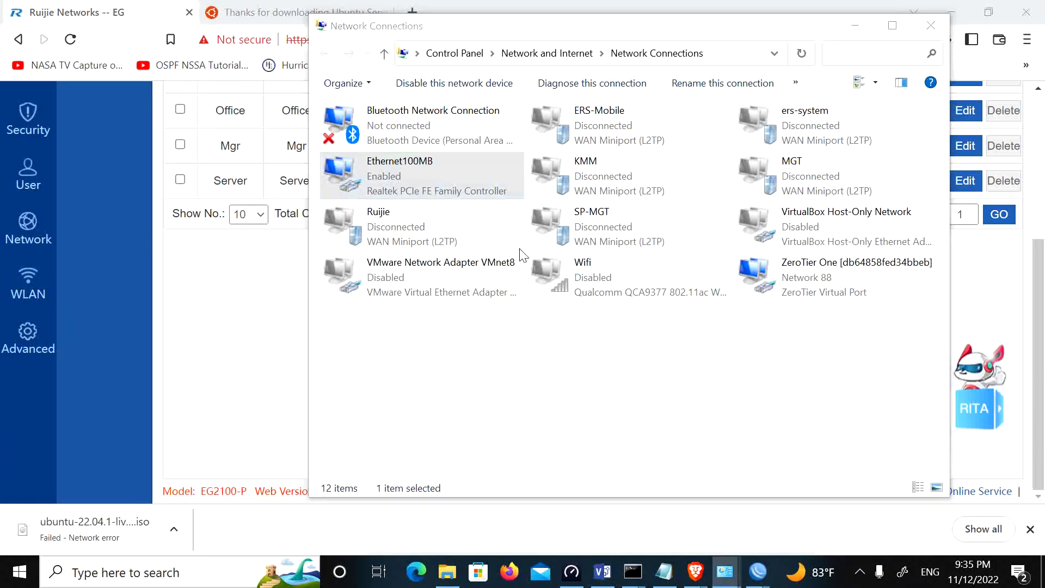
click(439, 279)
click(542, 261)
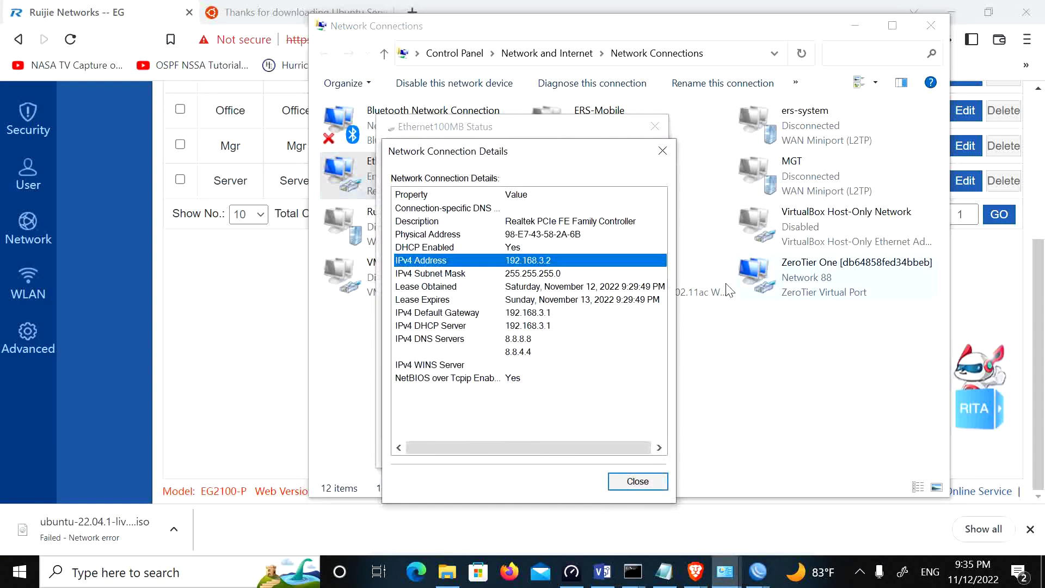
click(669, 152)
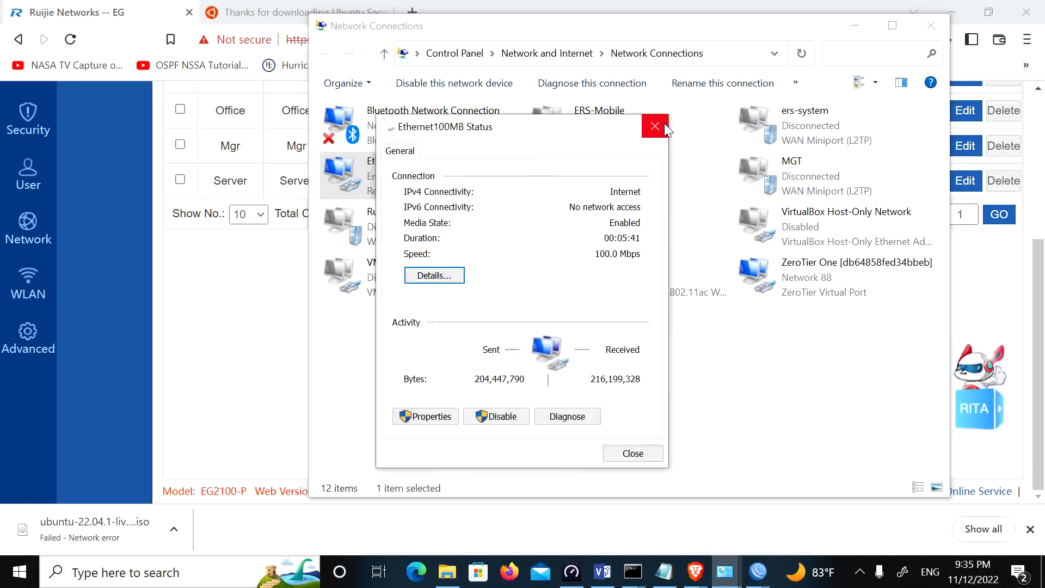
click(654, 127)
click(581, 579)
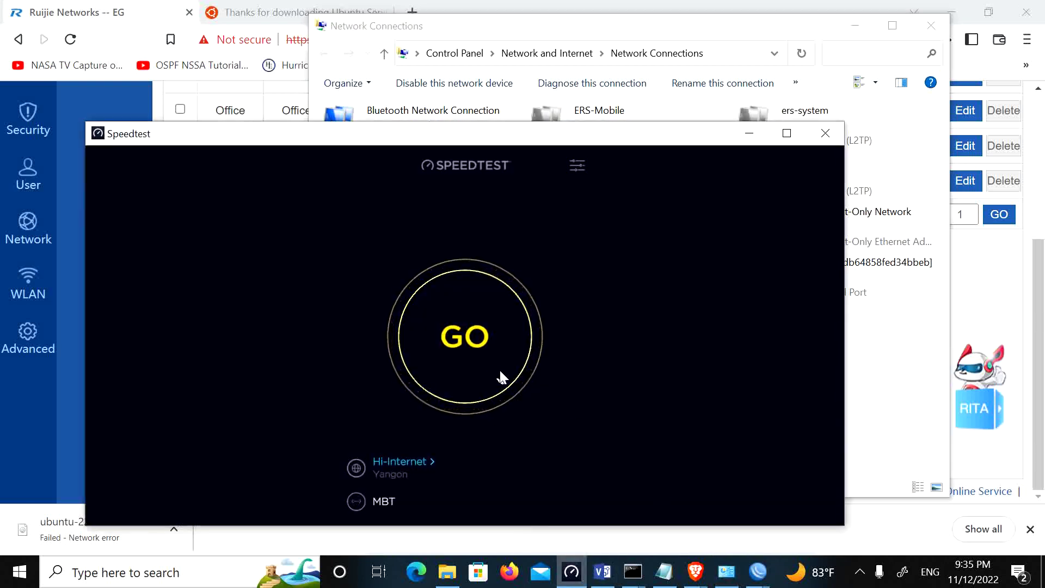
click(496, 391)
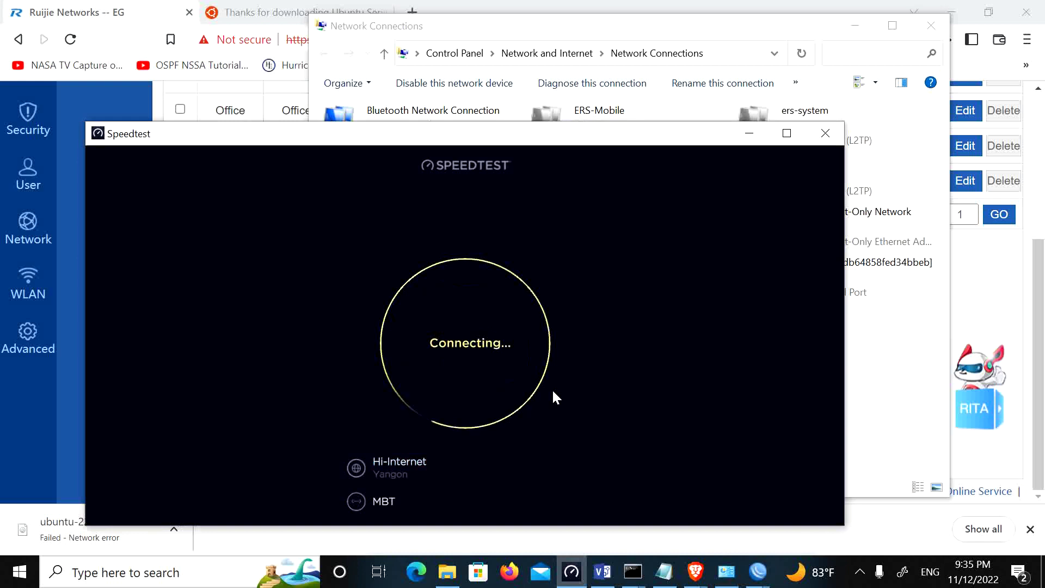